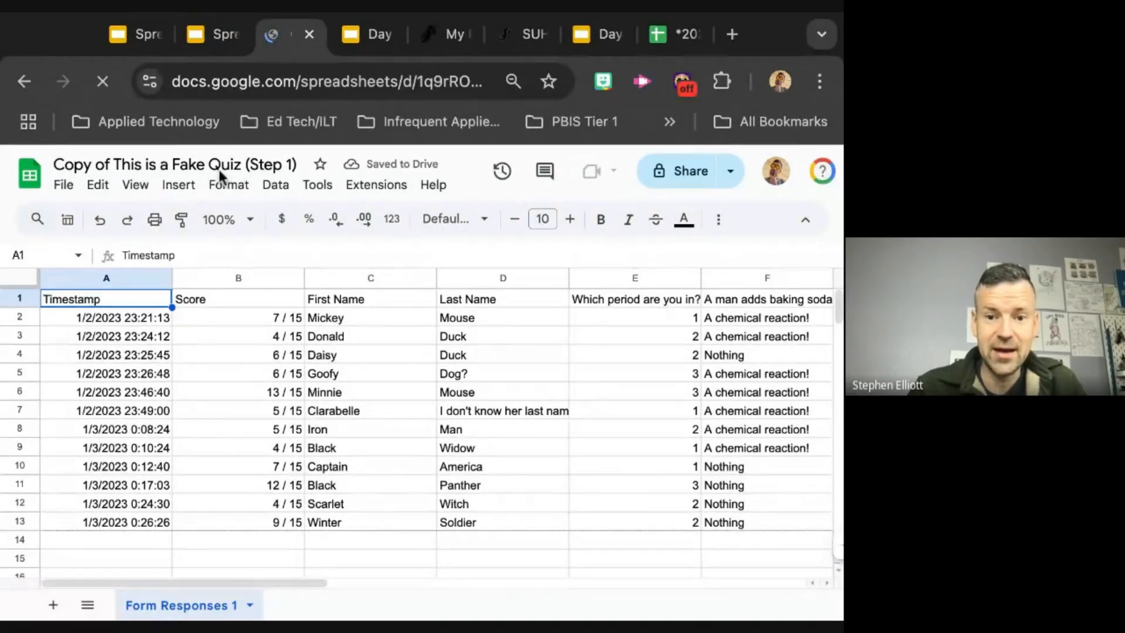
Step: Switch to the training slides and review the Step 1 formatting instructions, from changing the font through text wrapping
{"action": "left_click", "coordinate": [209, 37]}
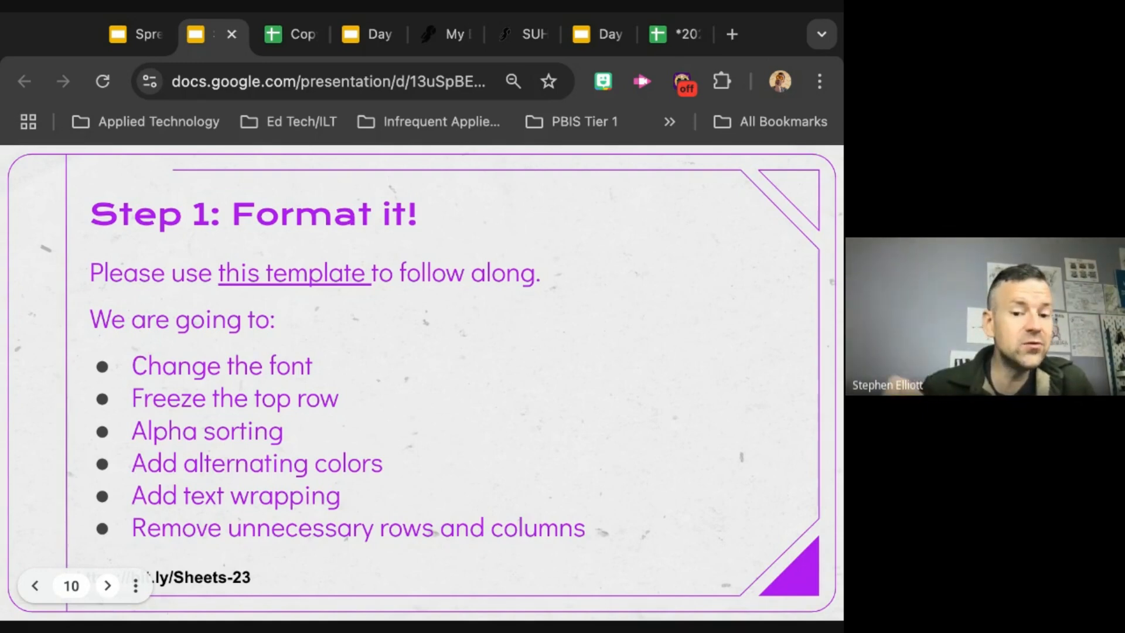
{"action": "key", "text": "Right"}
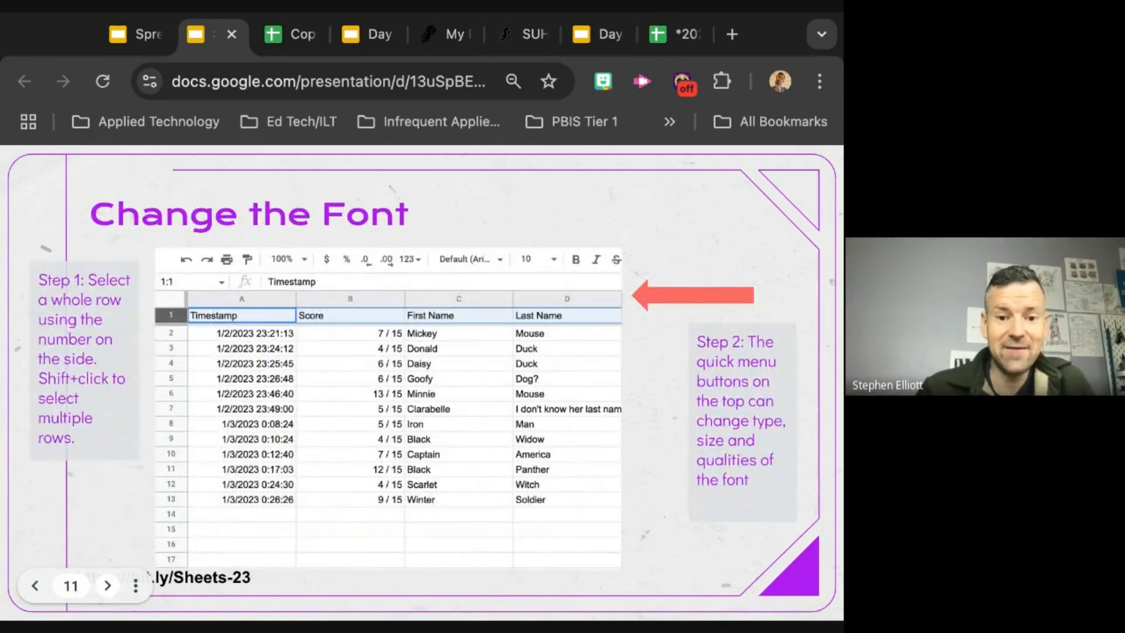
{"action": "key", "text": "Right"}
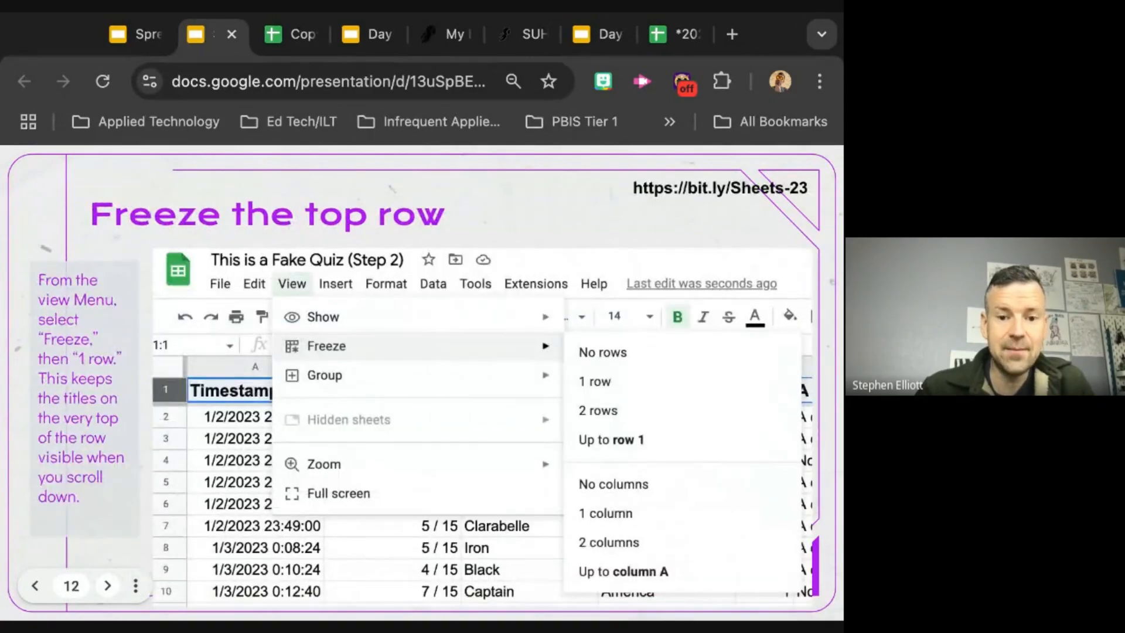
{"action": "key", "text": "Right"}
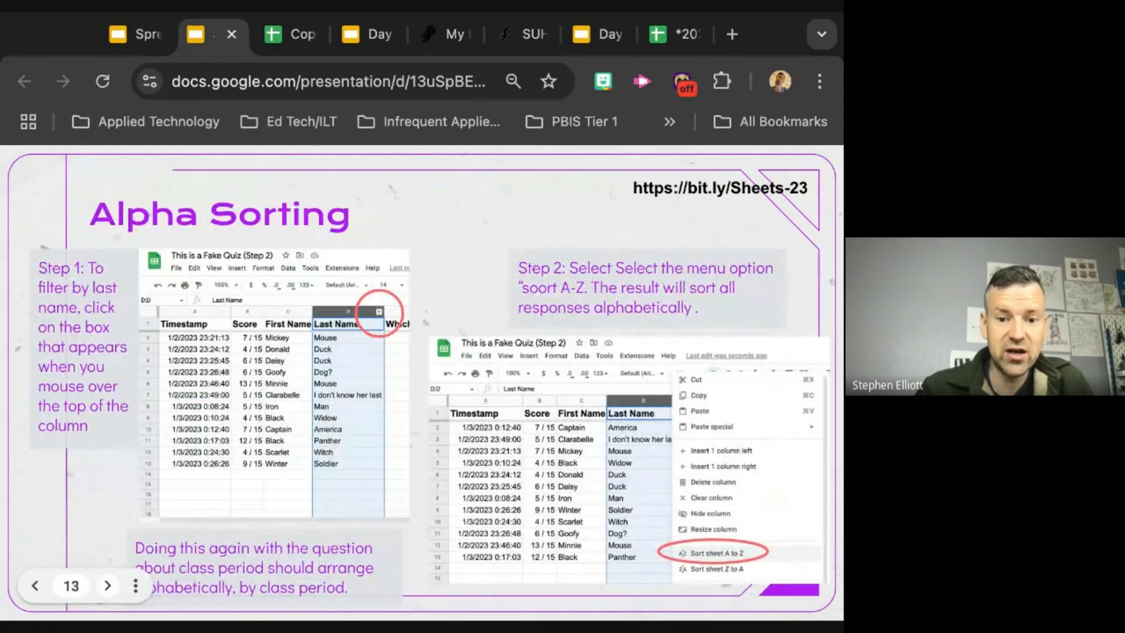
{"action": "key", "text": "Right"}
{"action": "key", "text": "Right"}
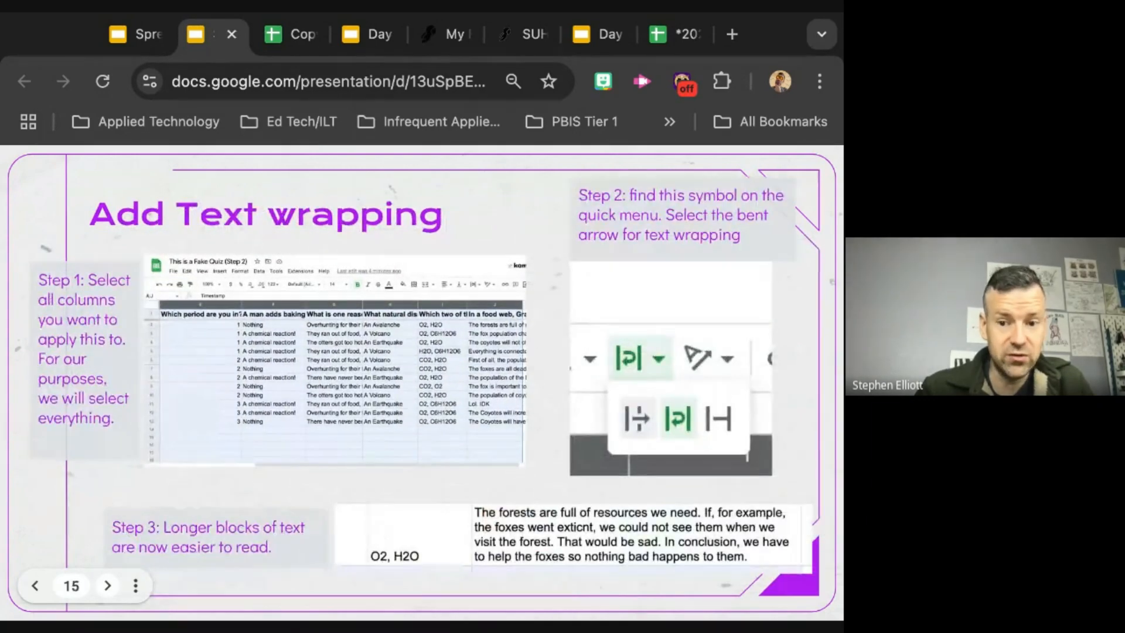
{"action": "key", "text": "Right"}
{"action": "key", "text": "Right"}
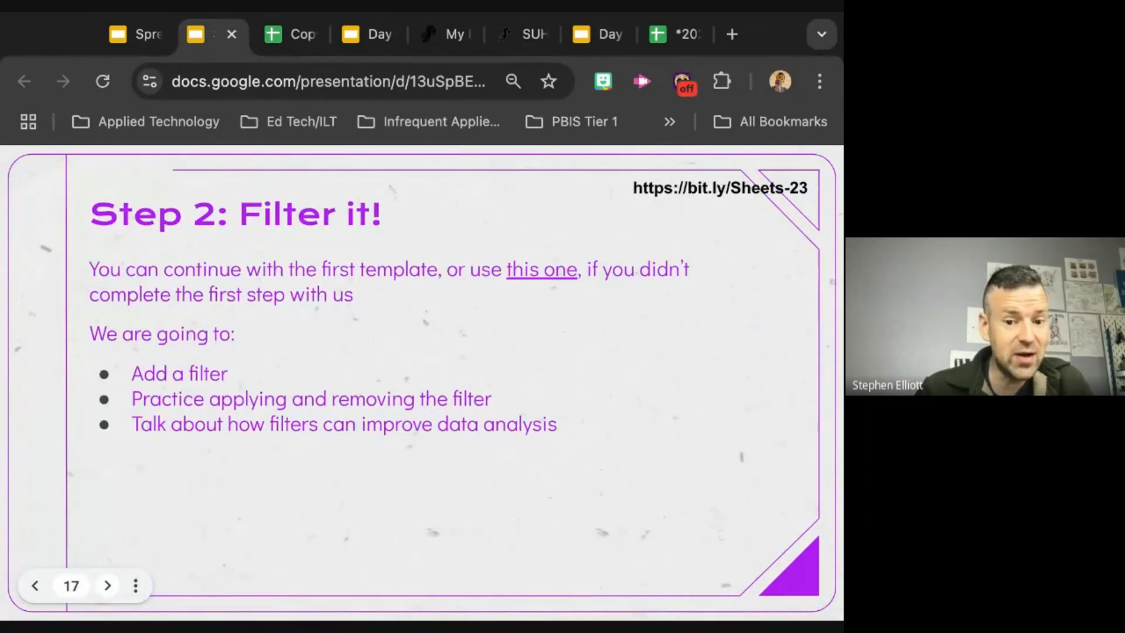
{"action": "double_click", "coordinate": [38, 586]}
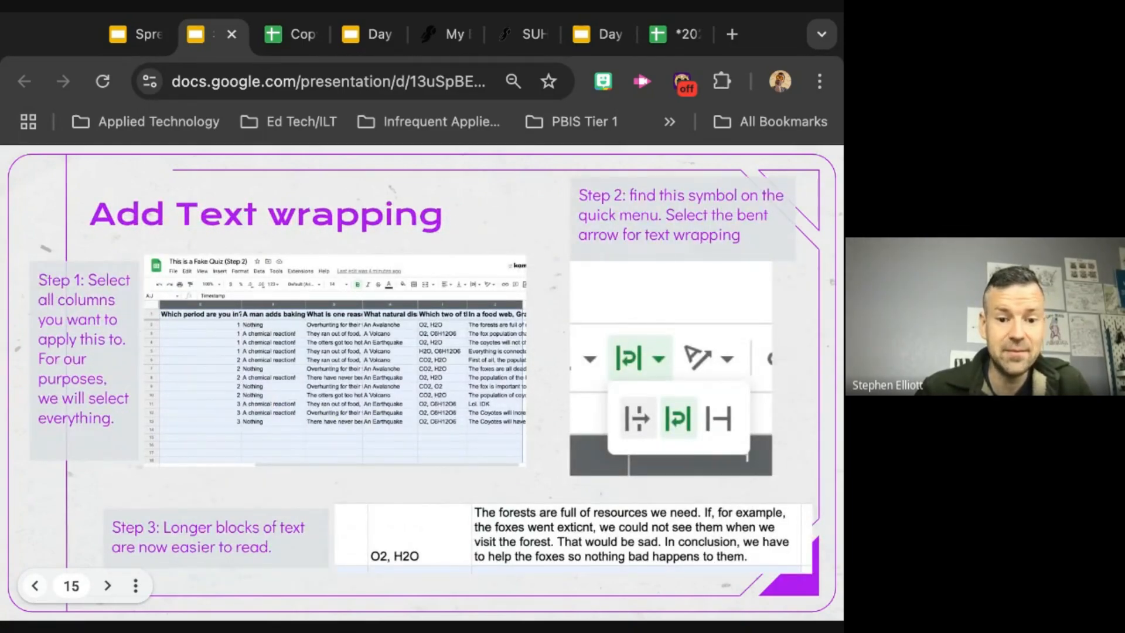
{"action": "key", "text": "Left"}
{"action": "key", "text": "Left"}
{"action": "key", "text": "Left"}
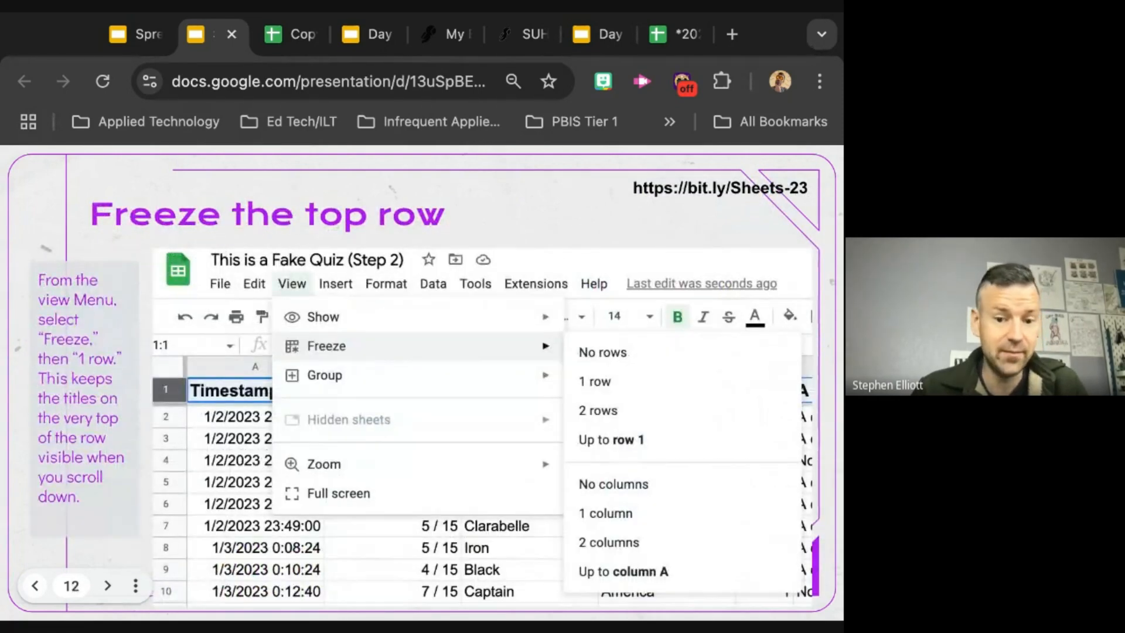
{"action": "key", "text": "Left"}
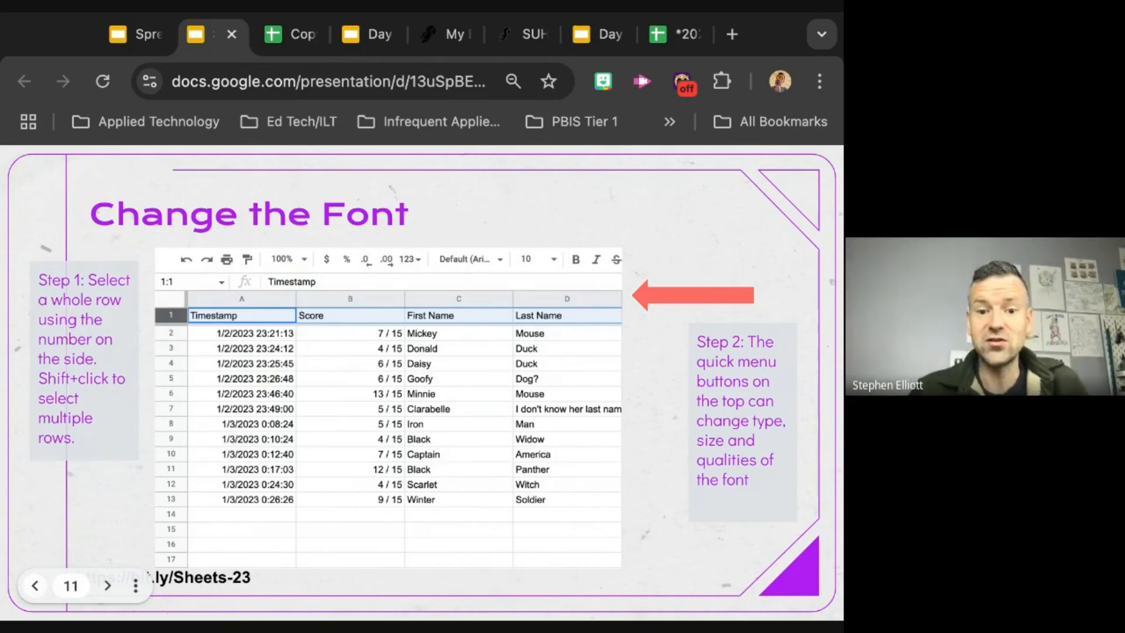
{"action": "key", "text": "Left"}
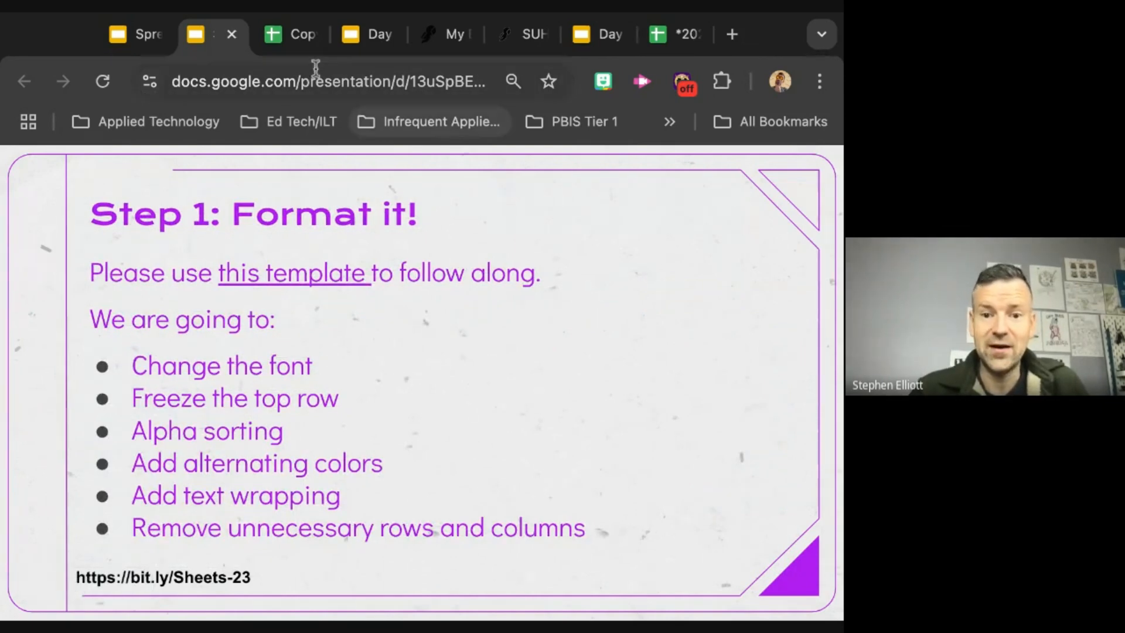
Step: Return to the Copy of This is a Fake Quiz (Step 1) spreadsheet, select the whole sheet and examine its extent
{"action": "left_click", "coordinate": [295, 25]}
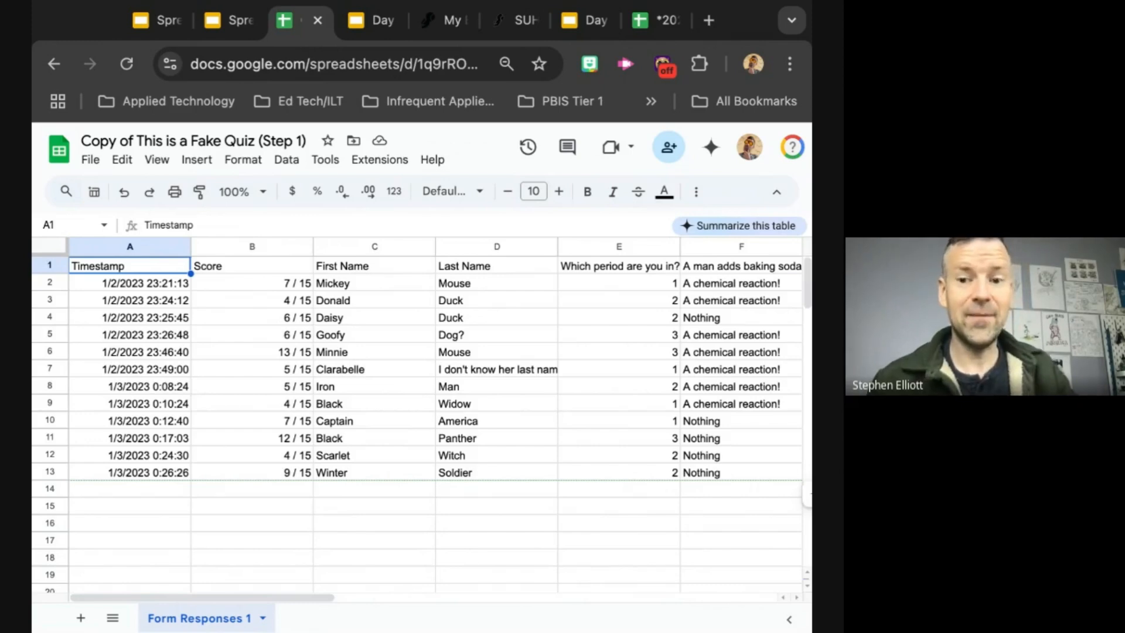
{"action": "key", "text": "ctrl+a"}
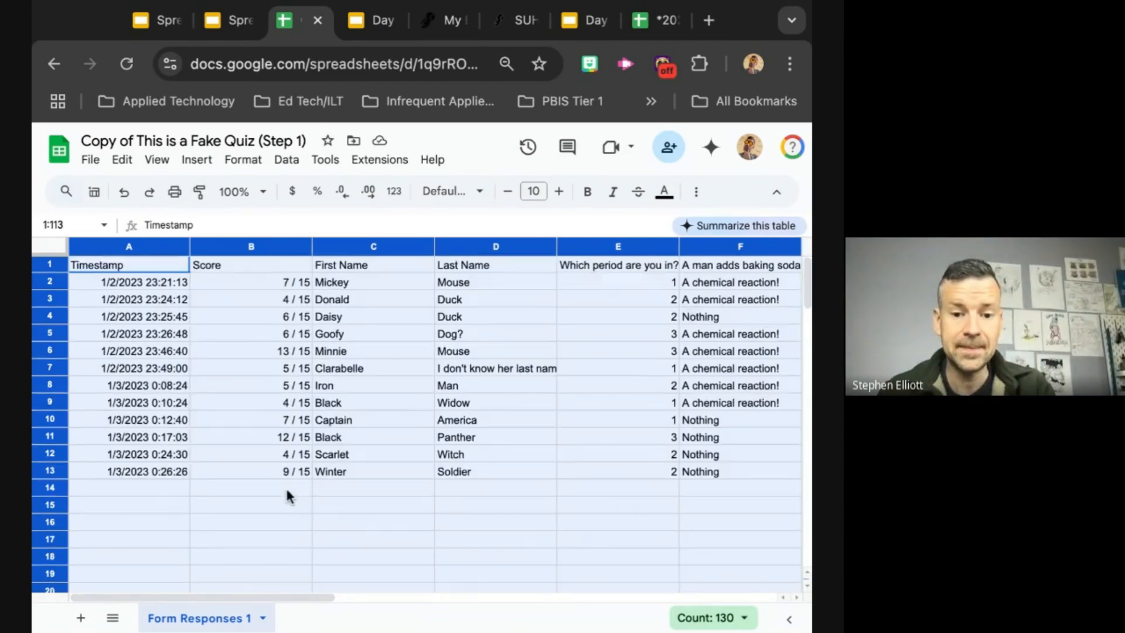
{"action": "scroll", "coordinate": [286, 492], "scroll_direction": "down", "scroll_amount": 10}
{"action": "scroll", "coordinate": [286, 496], "scroll_direction": "down", "scroll_amount": 20}
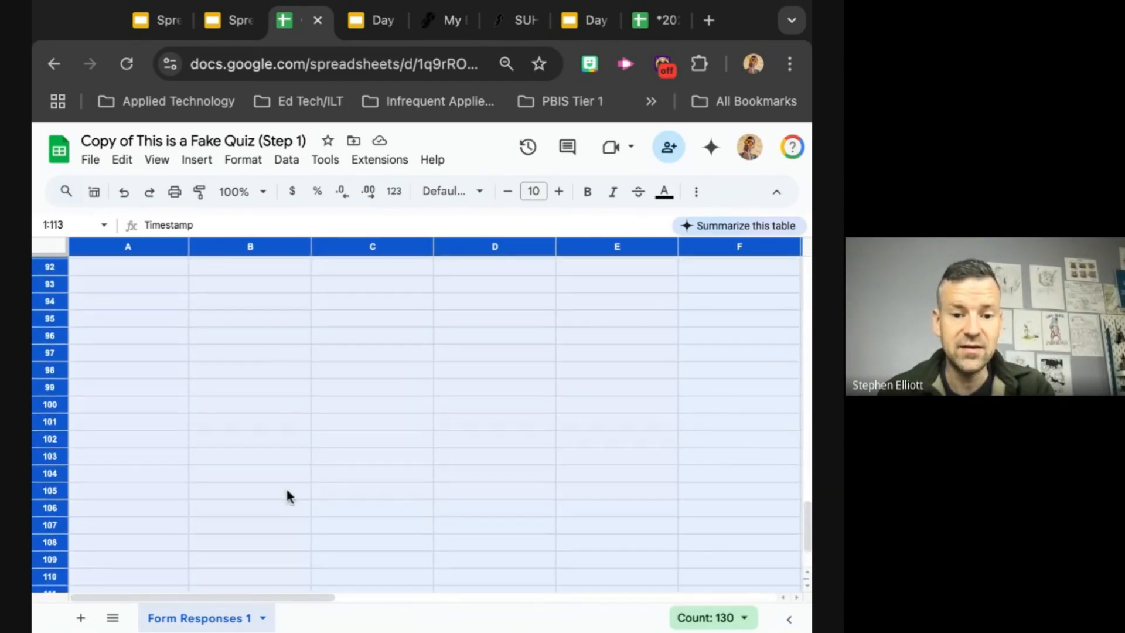
{"action": "scroll", "coordinate": [286, 493], "scroll_direction": "up", "scroll_amount": 20}
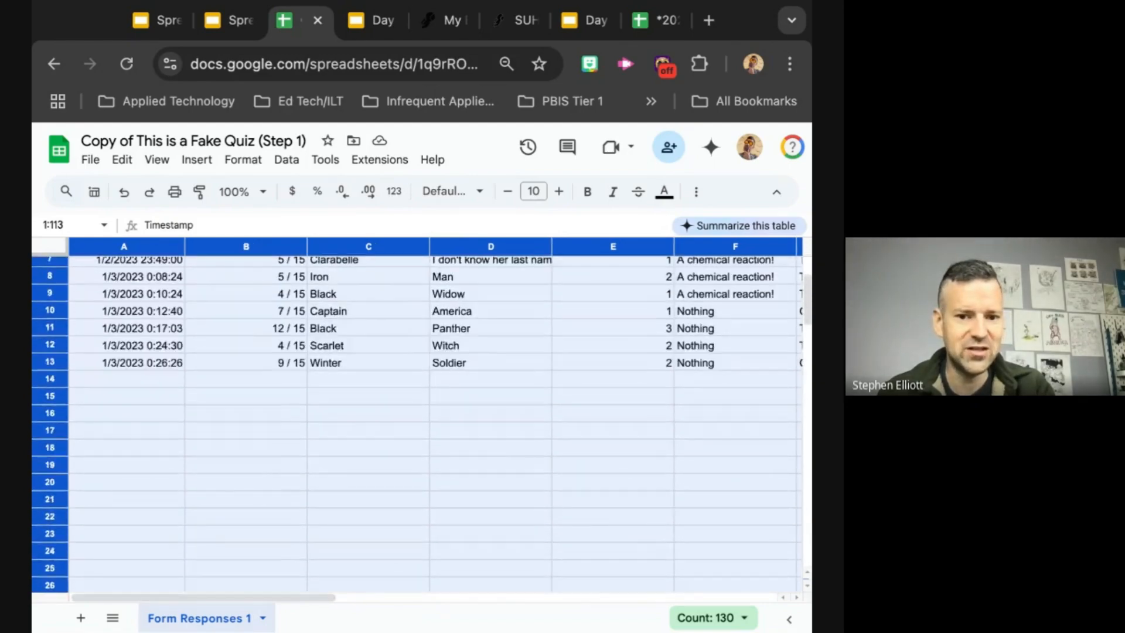
{"action": "scroll", "coordinate": [286, 492], "scroll_direction": "right", "scroll_amount": 5}
{"action": "scroll", "coordinate": [433, 410], "scroll_direction": "right", "scroll_amount": 6}
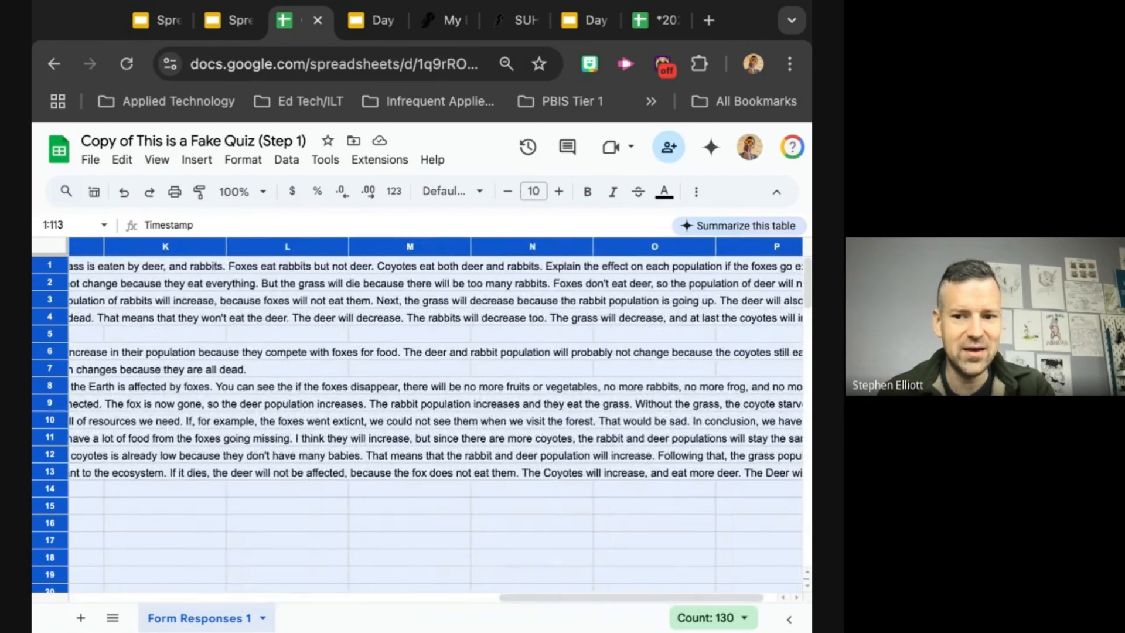
{"action": "scroll", "coordinate": [434, 410], "scroll_direction": "left", "scroll_amount": 10}
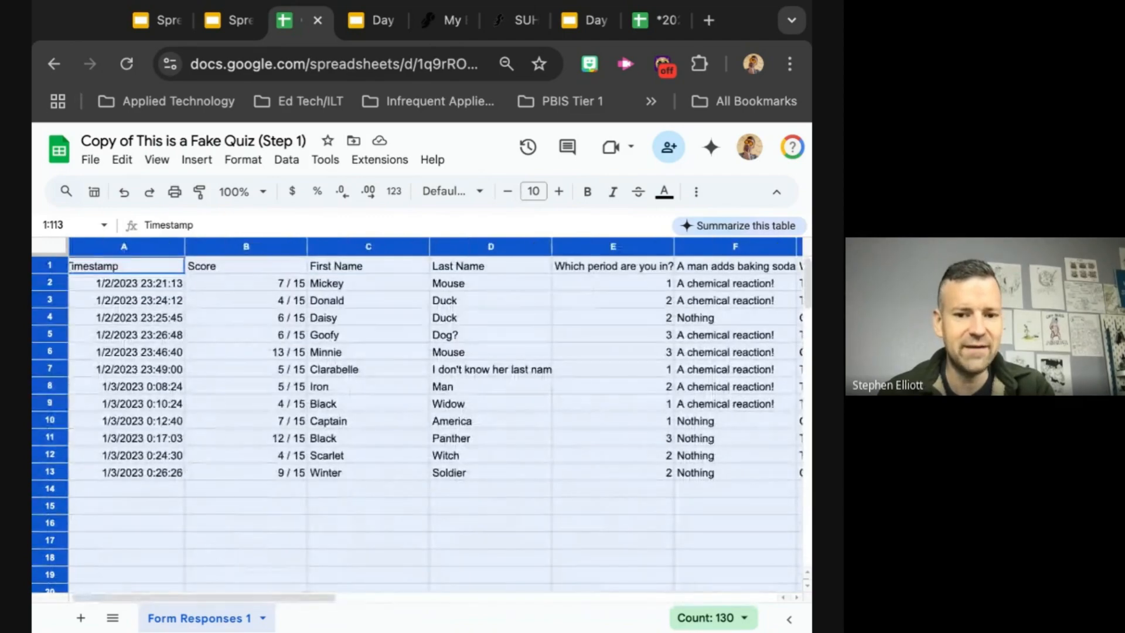
{"action": "scroll", "coordinate": [434, 410], "scroll_direction": "down", "scroll_amount": 1}
{"action": "scroll", "coordinate": [434, 410], "scroll_direction": "up", "scroll_amount": 2}
{"action": "scroll", "coordinate": [434, 410], "scroll_direction": "left", "scroll_amount": 1}
{"action": "scroll", "coordinate": [434, 410], "scroll_direction": "down", "scroll_amount": 20}
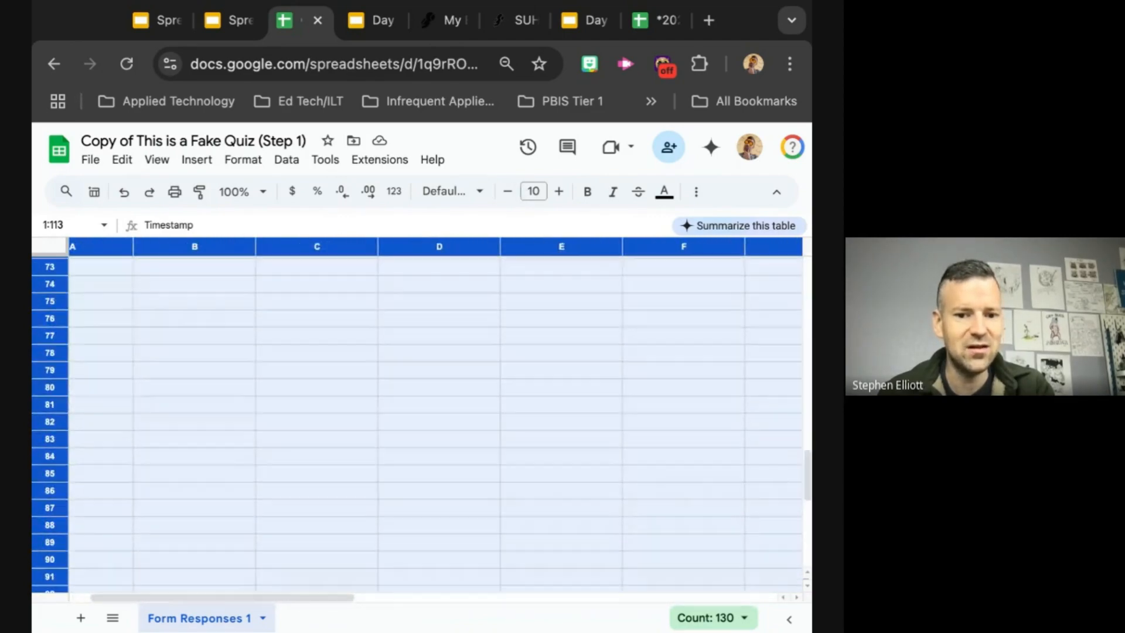
{"action": "scroll", "coordinate": [434, 410], "scroll_direction": "down", "scroll_amount": 3}
{"action": "scroll", "coordinate": [433, 410], "scroll_direction": "up", "scroll_amount": 20}
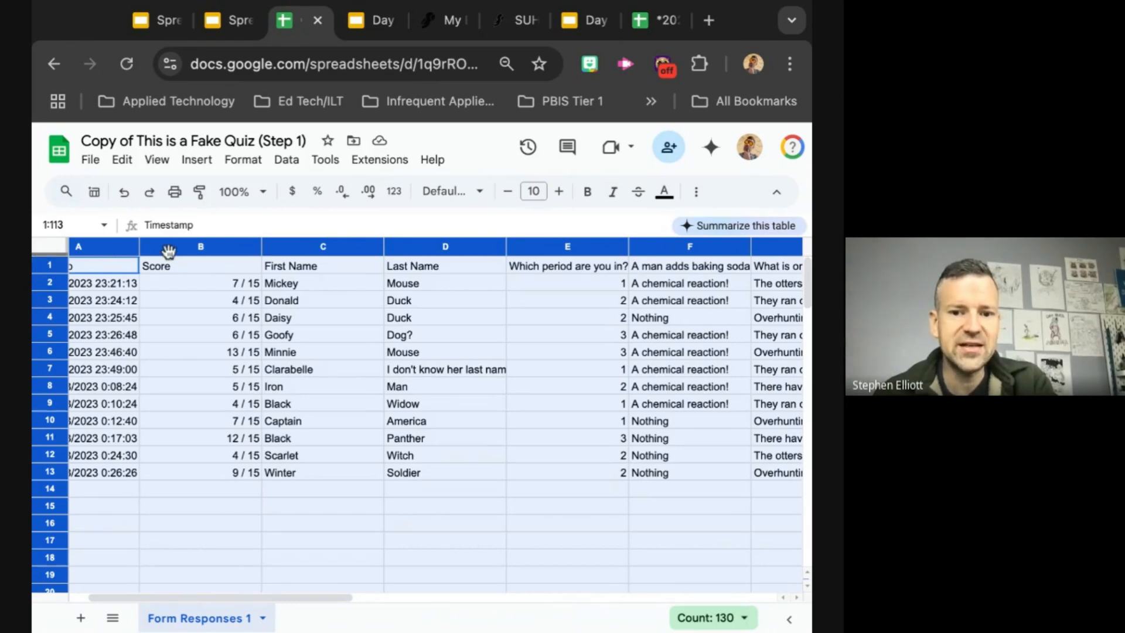
Step: Set the whole sheet's font size to 12 and apply the Times New Roman font
{"action": "left_click", "coordinate": [562, 193]}
{"action": "left_click", "coordinate": [562, 195]}
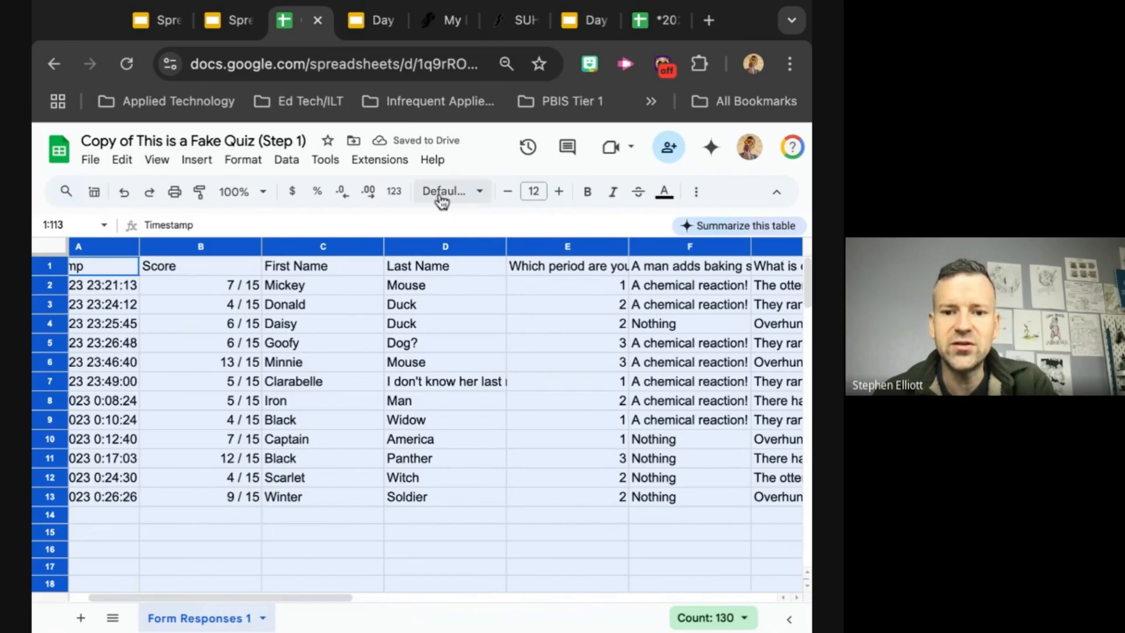
{"action": "left_click", "coordinate": [479, 194]}
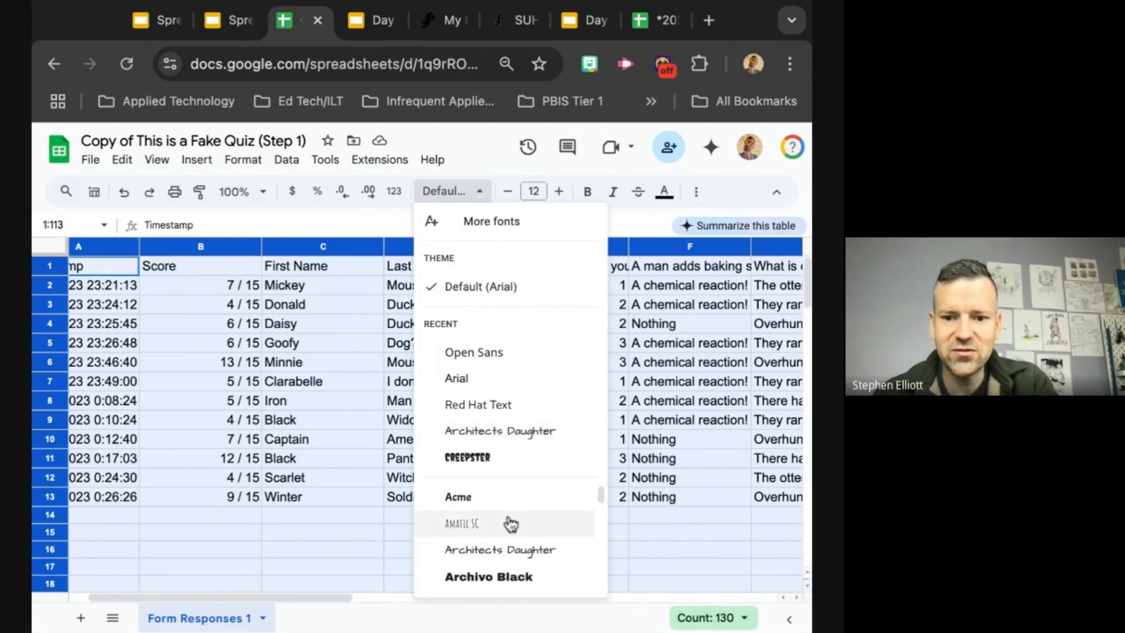
{"action": "scroll", "coordinate": [511, 523], "scroll_direction": "down", "scroll_amount": 15}
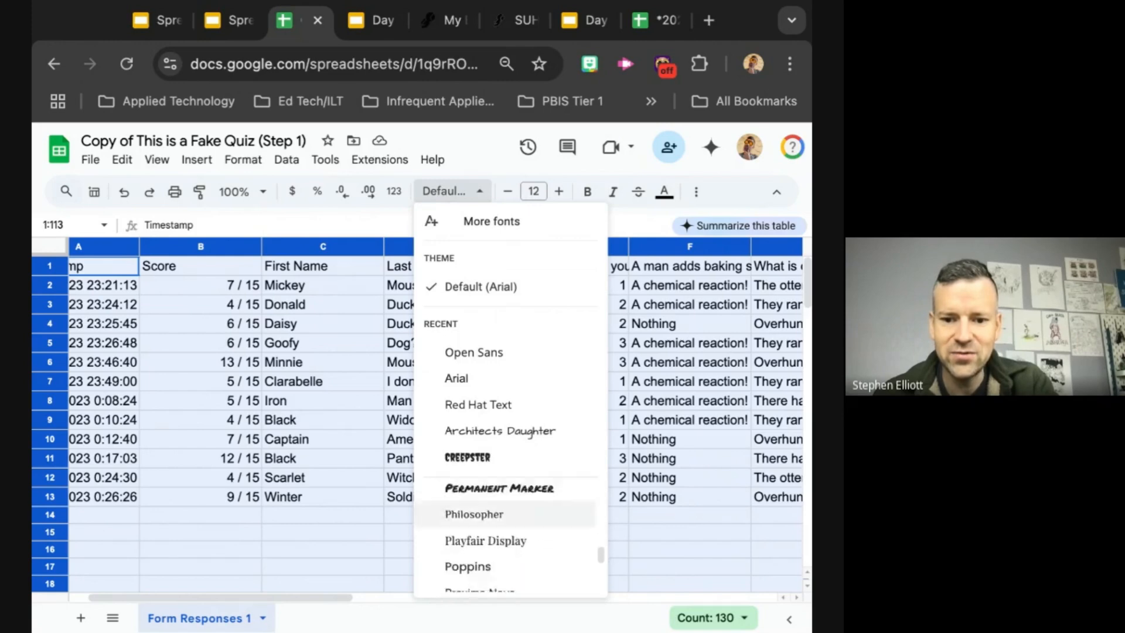
{"action": "scroll", "coordinate": [504, 513], "scroll_direction": "down", "scroll_amount": 5}
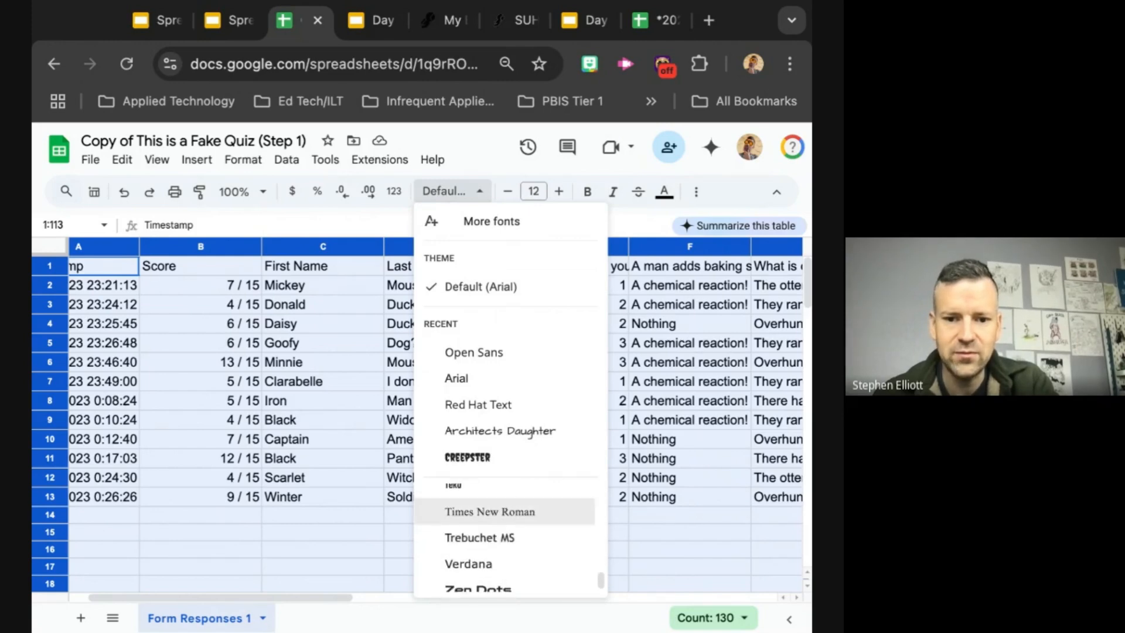
{"action": "left_click", "coordinate": [490, 512]}
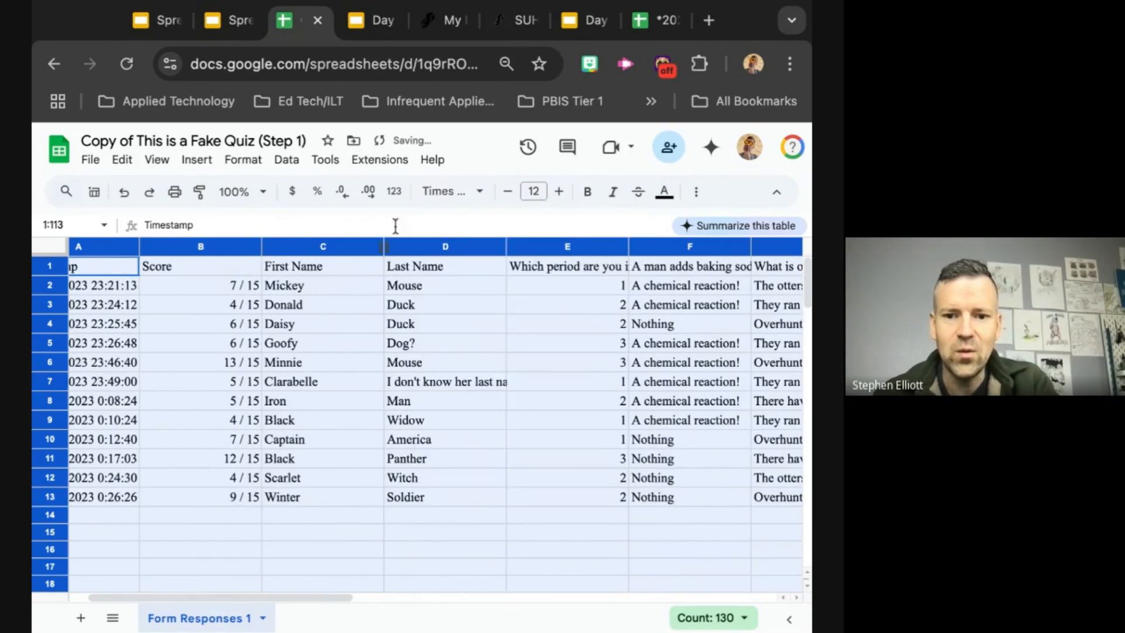
Step: Change the font of the whole sheet to Open Sans
{"action": "left_click", "coordinate": [479, 192]}
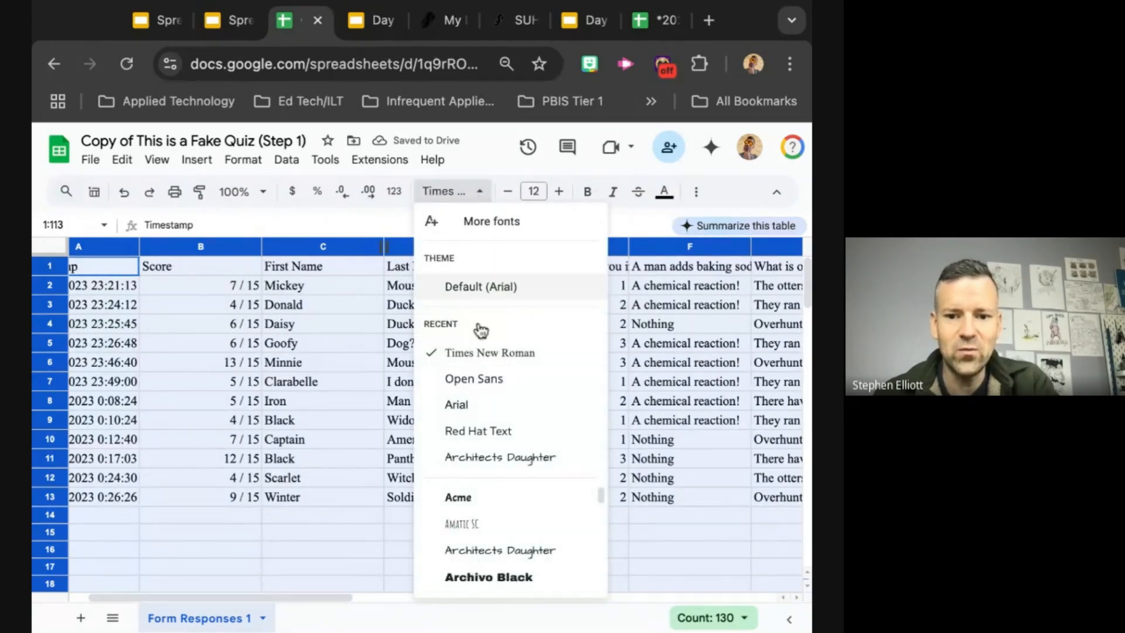
{"action": "left_click", "coordinate": [466, 380]}
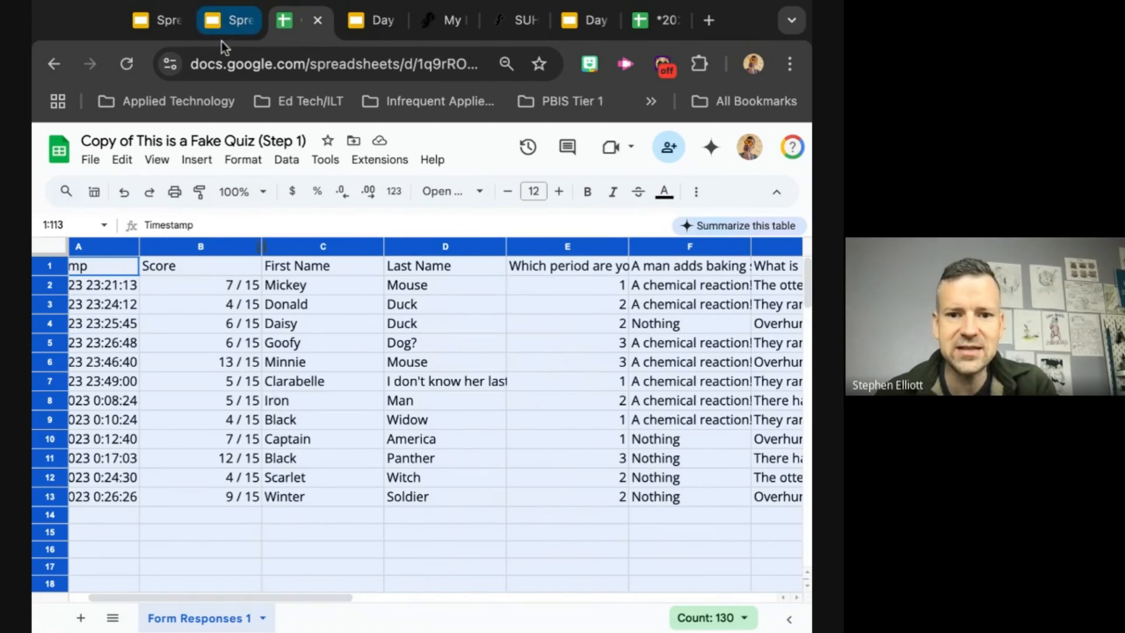
Step: Apply gray alternating colors with a header to rows 1:113 and add the scheme as a custom style
{"action": "left_click", "coordinate": [242, 167]}
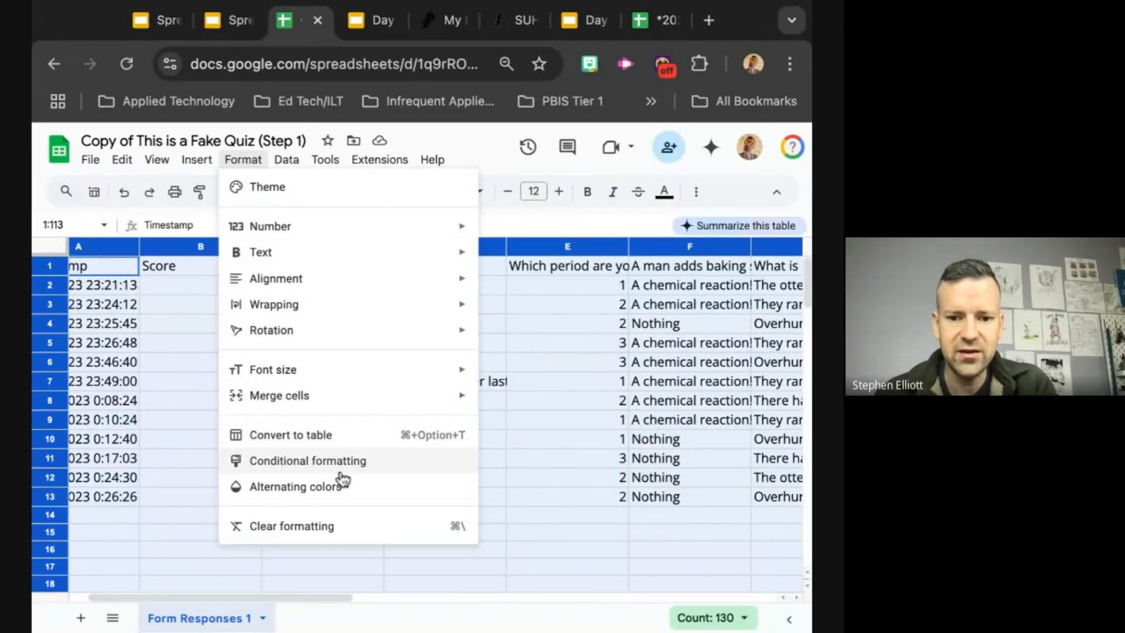
{"action": "left_click", "coordinate": [244, 170]}
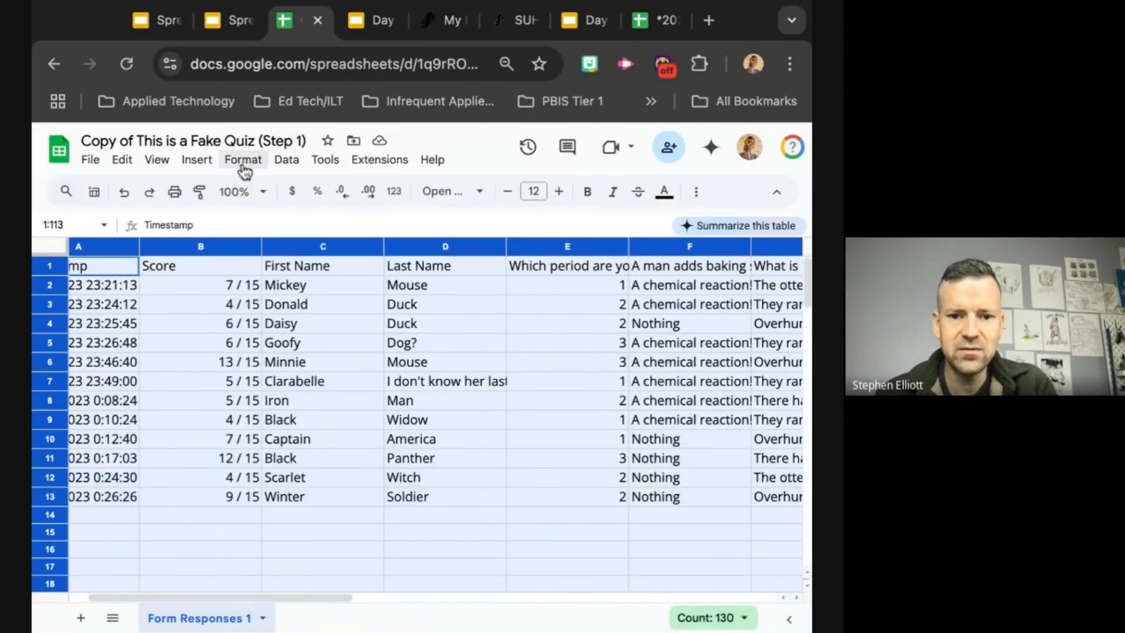
{"action": "left_click", "coordinate": [244, 169]}
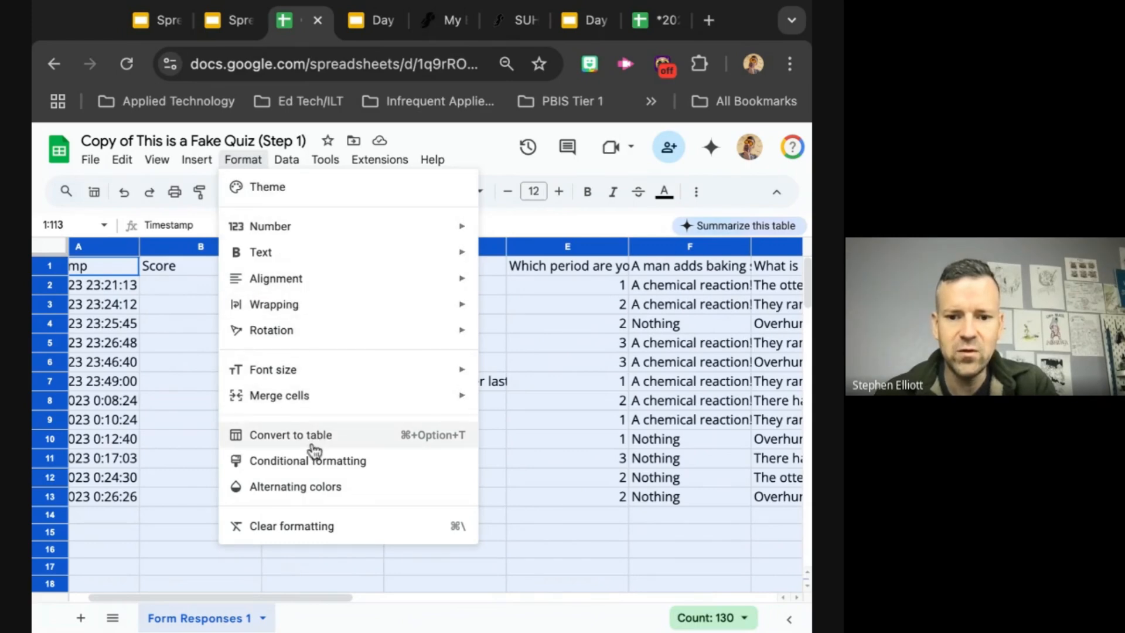
{"action": "left_click", "coordinate": [317, 498]}
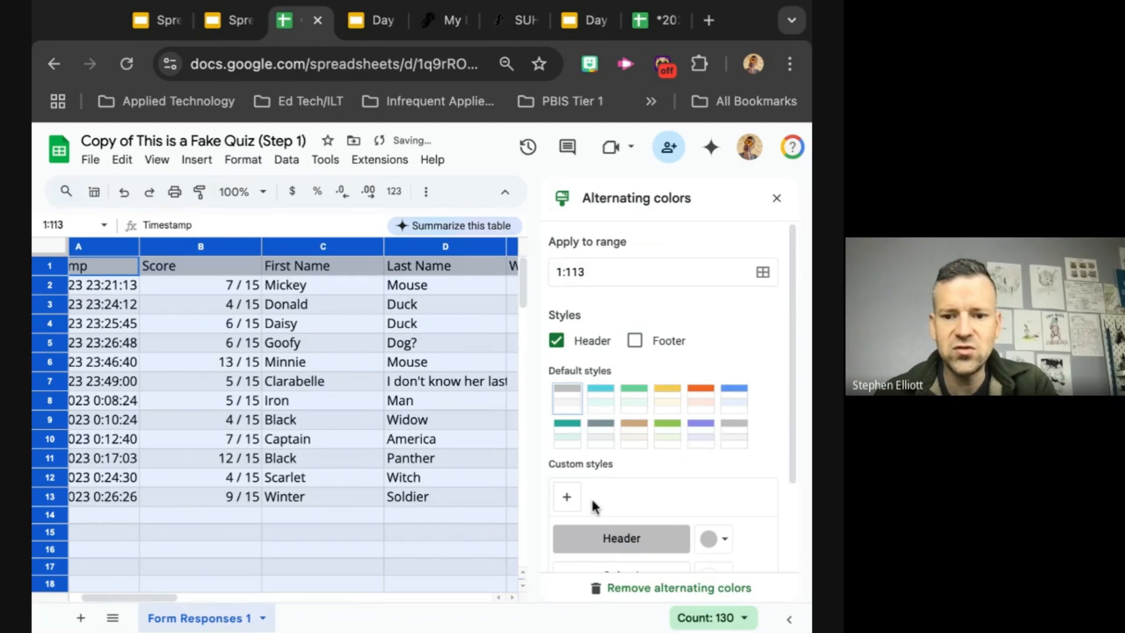
{"action": "scroll", "coordinate": [634, 486], "scroll_direction": "down", "scroll_amount": 2}
{"action": "scroll", "coordinate": [637, 495], "scroll_direction": "up", "scroll_amount": 1}
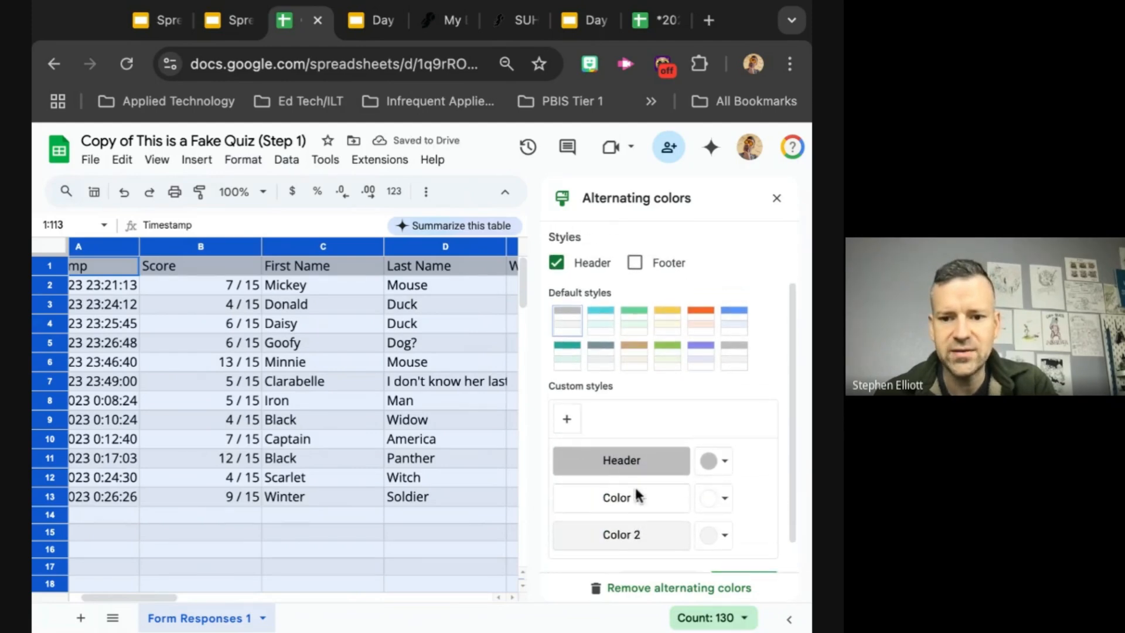
{"action": "left_click", "coordinate": [567, 421]}
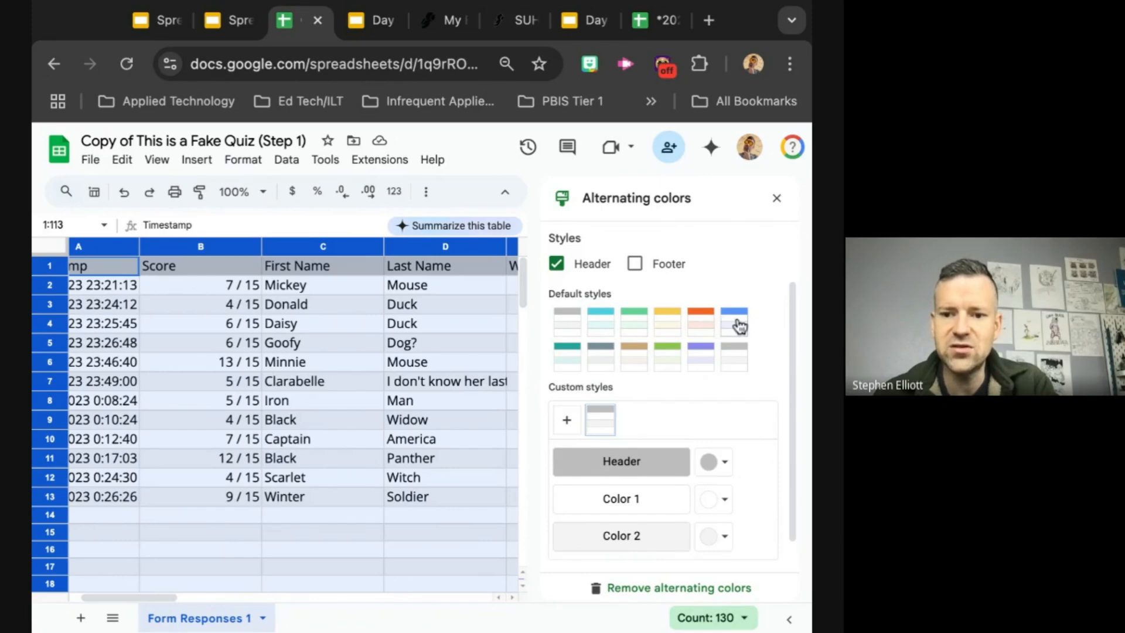
Step: Try the purple default style for the alternating colors, and remove the alternating colors from the sheet
{"action": "left_click", "coordinate": [699, 365]}
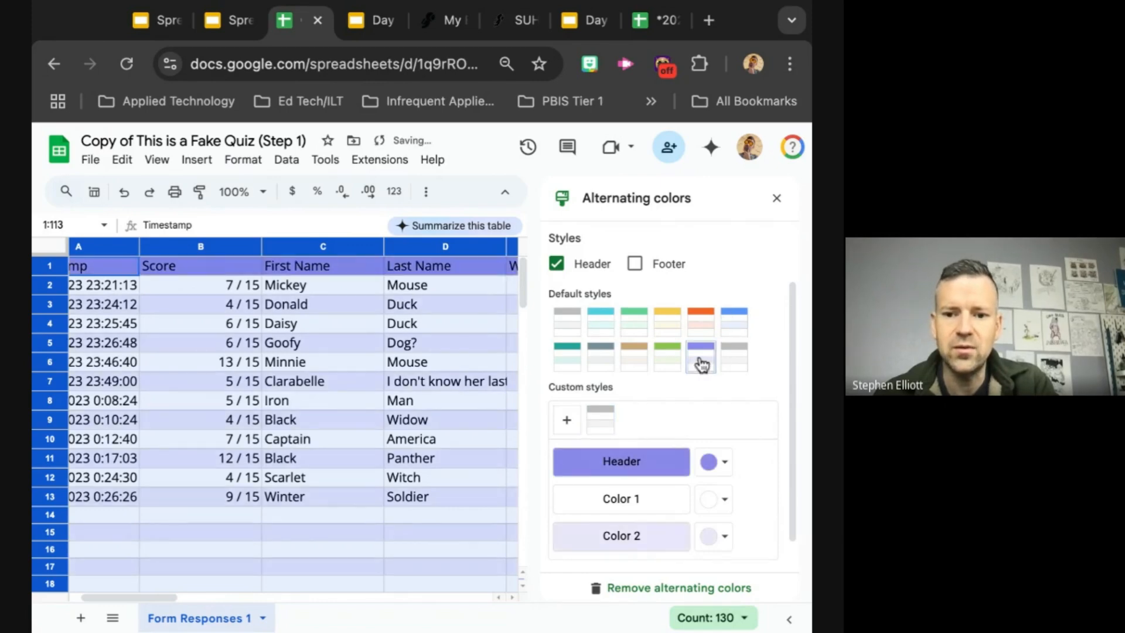
{"action": "scroll", "coordinate": [691, 489], "scroll_direction": "down", "scroll_amount": 1}
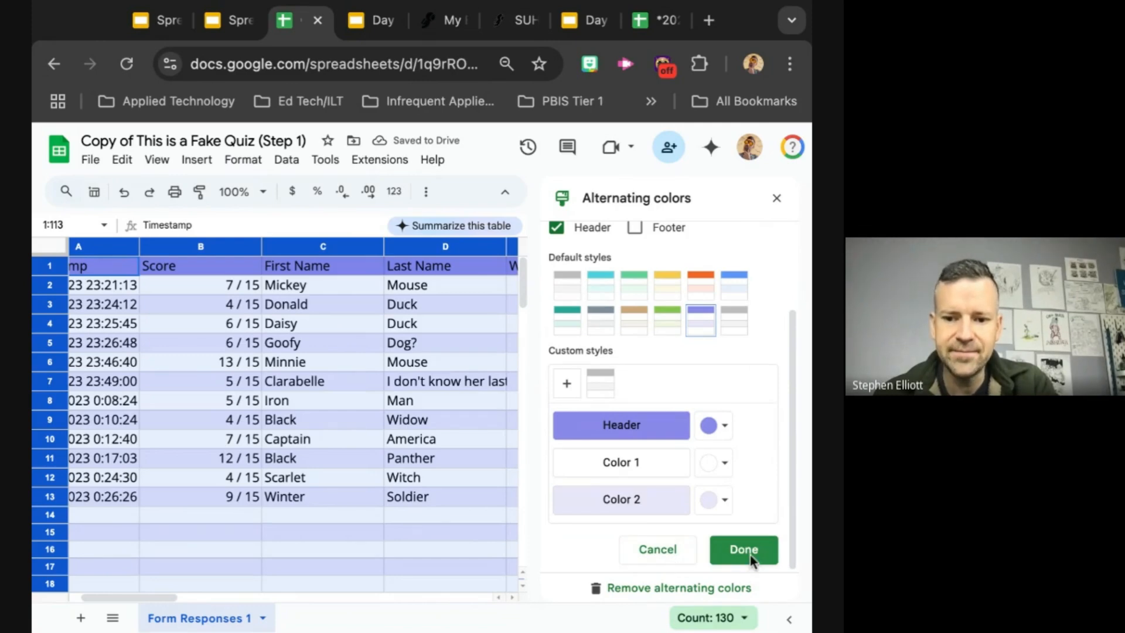
{"action": "left_click", "coordinate": [620, 590]}
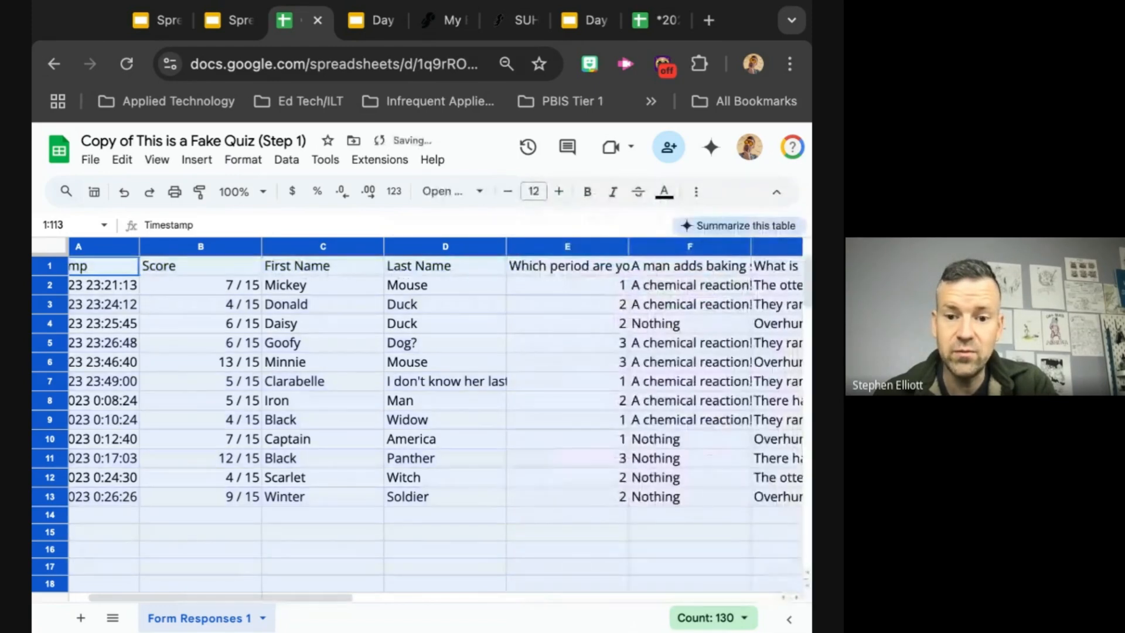
Step: Apply the purple default style of alternating colors with a header to rows 1:113
{"action": "left_click", "coordinate": [293, 163]}
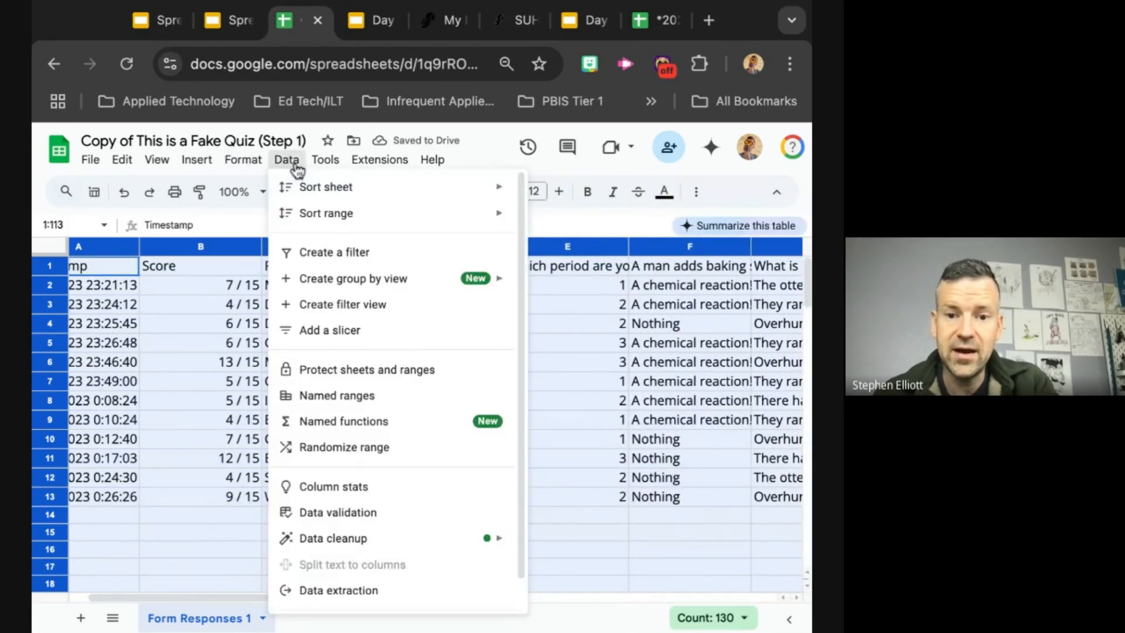
{"action": "mouse_move", "coordinate": [244, 167]}
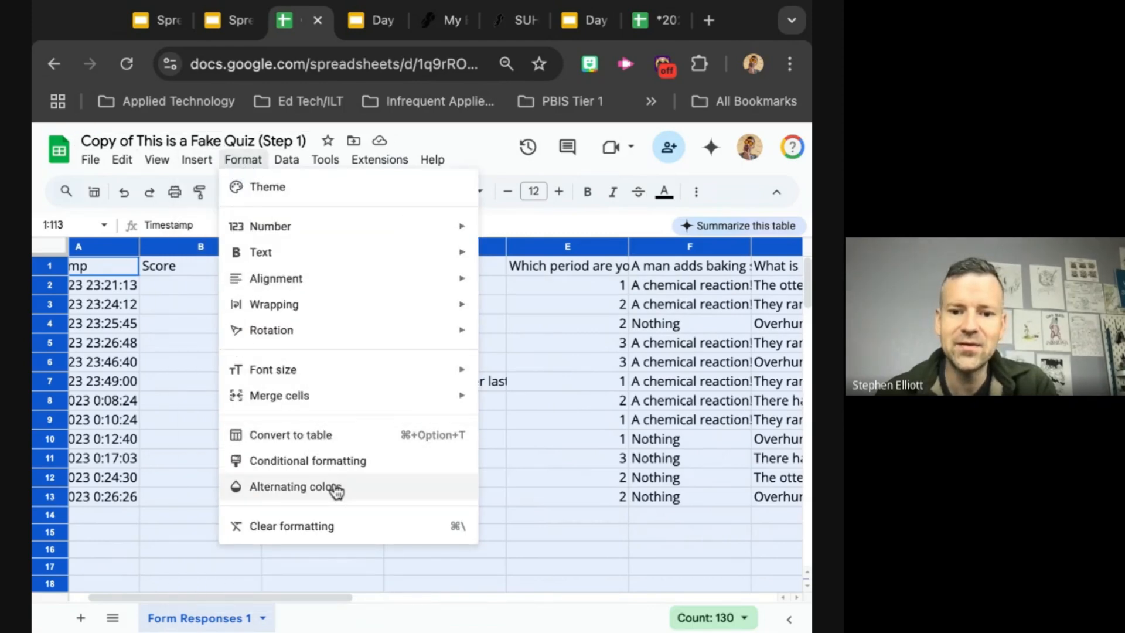
{"action": "left_click", "coordinate": [354, 493]}
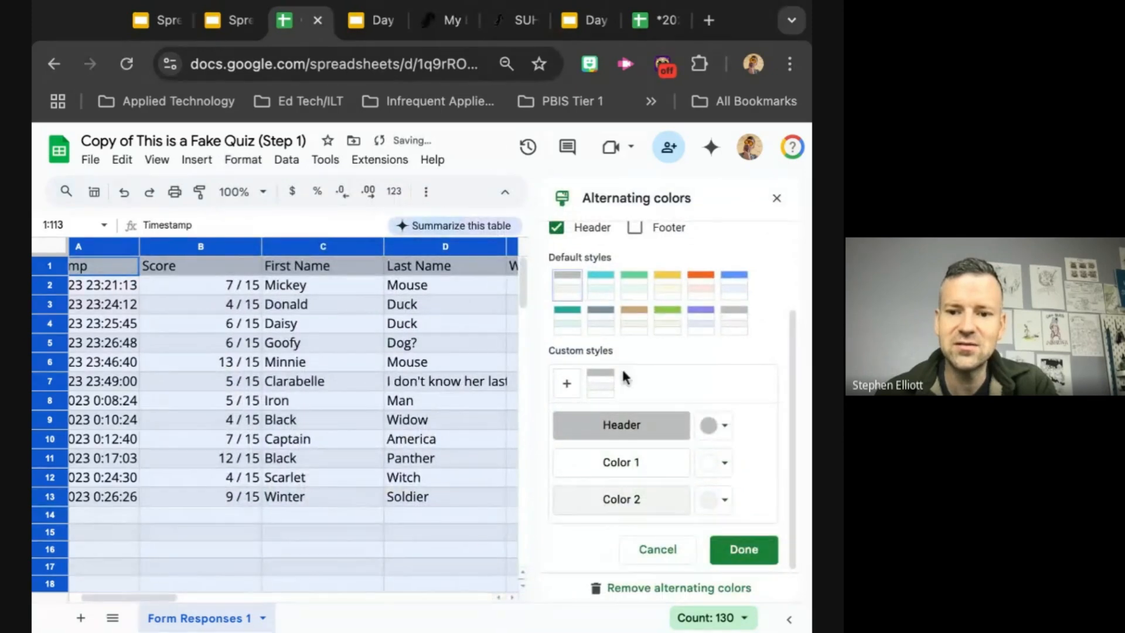
{"action": "left_click", "coordinate": [700, 319]}
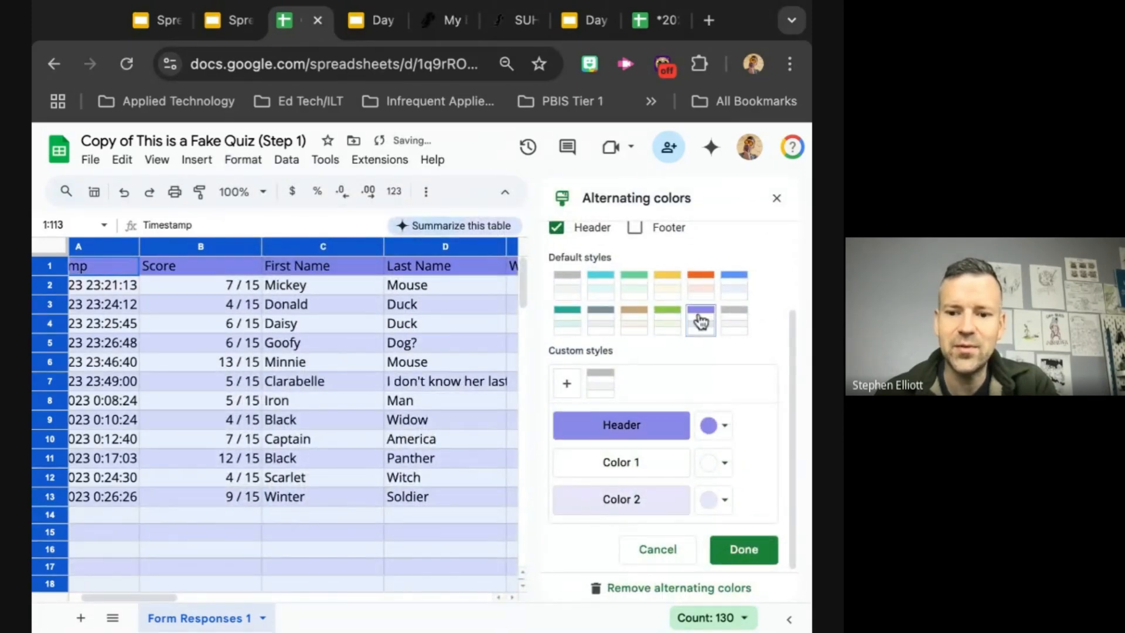
{"action": "left_click", "coordinate": [745, 550]}
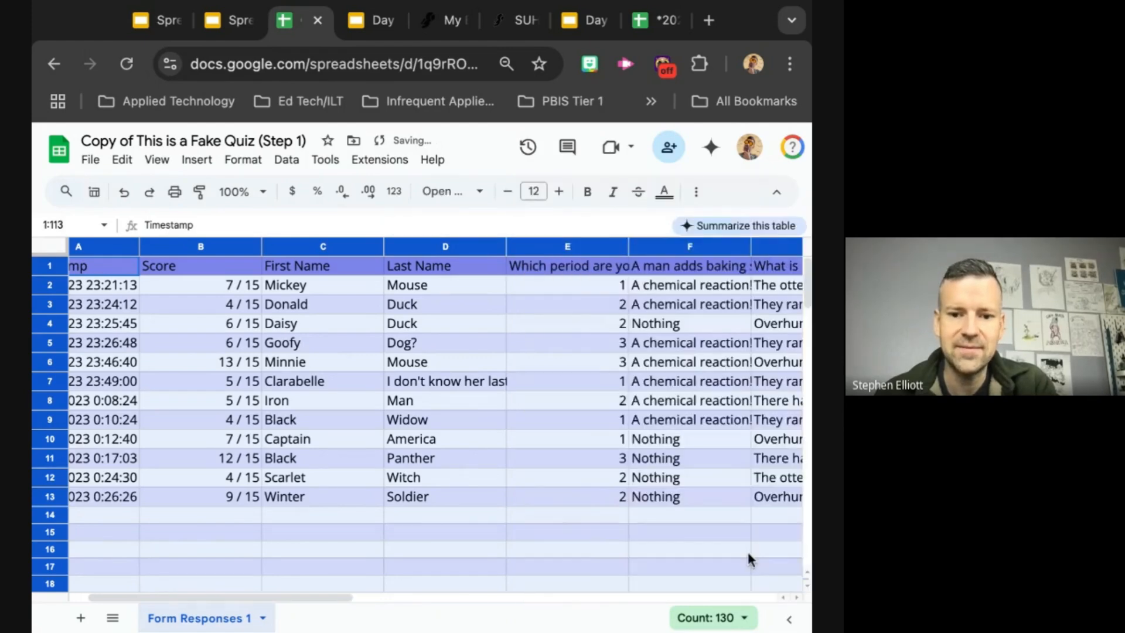
{"action": "left_click", "coordinate": [375, 533]}
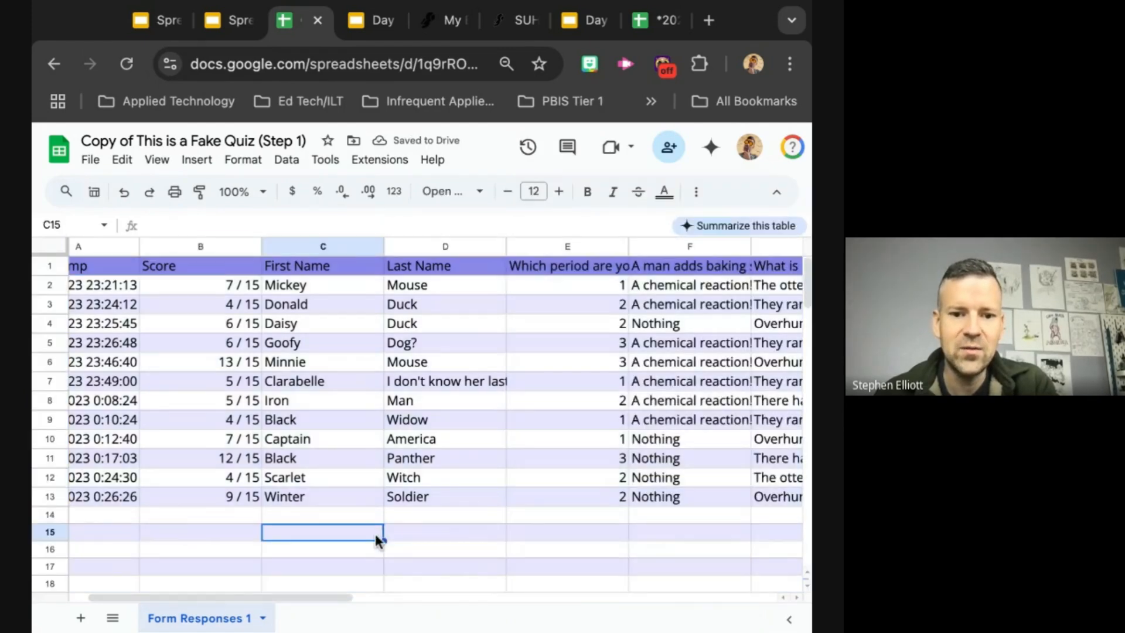
Step: Examine the purple banding and header row across the response columns and rows
{"action": "scroll", "coordinate": [246, 440], "scroll_direction": "left", "scroll_amount": 2}
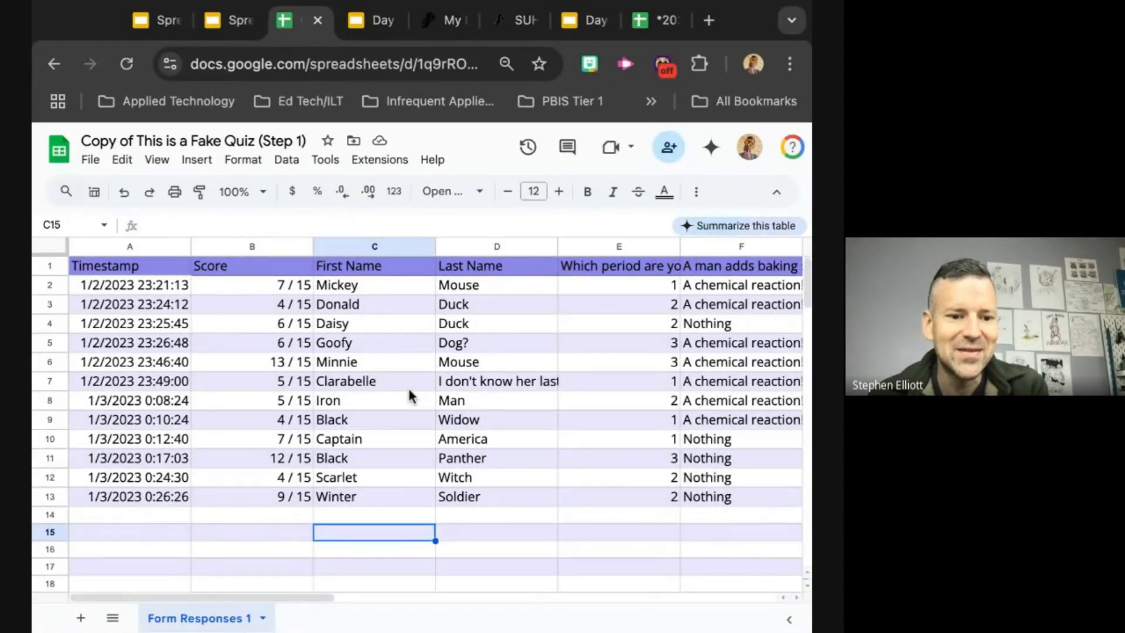
{"action": "scroll", "coordinate": [407, 385], "scroll_direction": "right", "scroll_amount": 2}
{"action": "scroll", "coordinate": [434, 378], "scroll_direction": "right", "scroll_amount": 3}
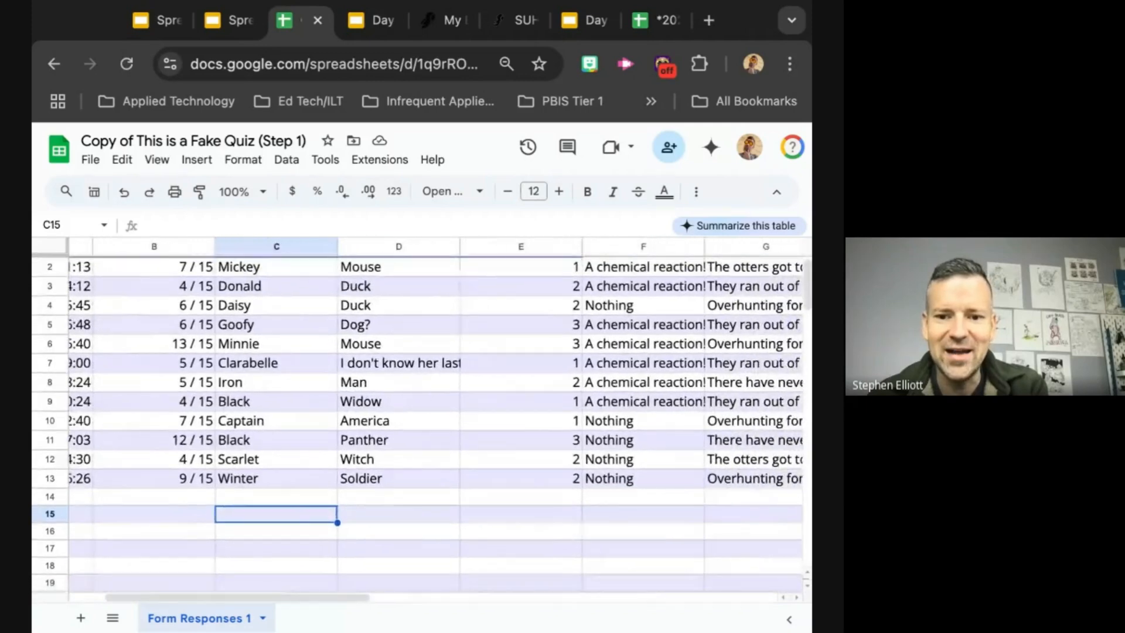
{"action": "scroll", "coordinate": [433, 378], "scroll_direction": "down", "scroll_amount": 1}
{"action": "scroll", "coordinate": [433, 377], "scroll_direction": "up", "scroll_amount": 1}
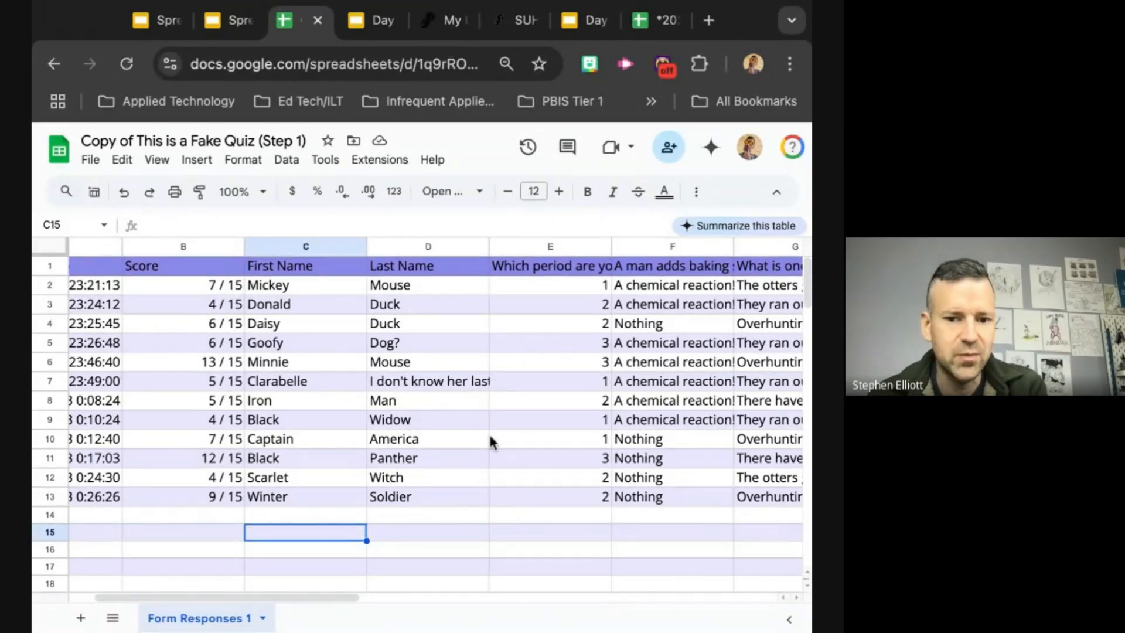
{"action": "scroll", "coordinate": [396, 488], "scroll_direction": "right", "scroll_amount": 1}
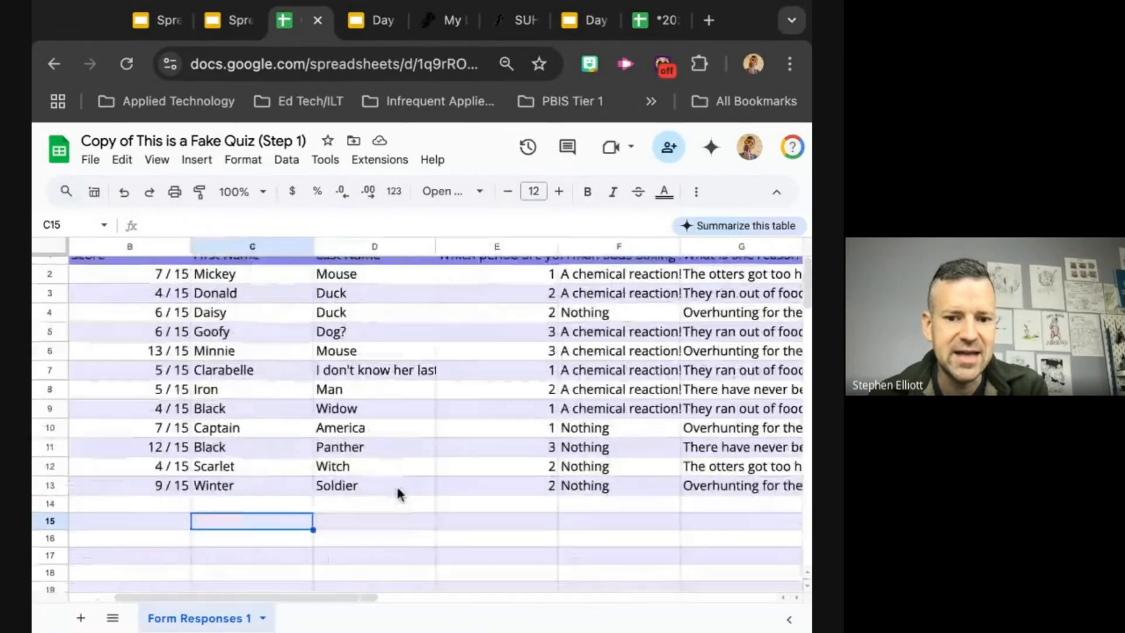
{"action": "scroll", "coordinate": [398, 487], "scroll_direction": "left", "scroll_amount": 1}
{"action": "scroll", "coordinate": [398, 494], "scroll_direction": "left", "scroll_amount": 2}
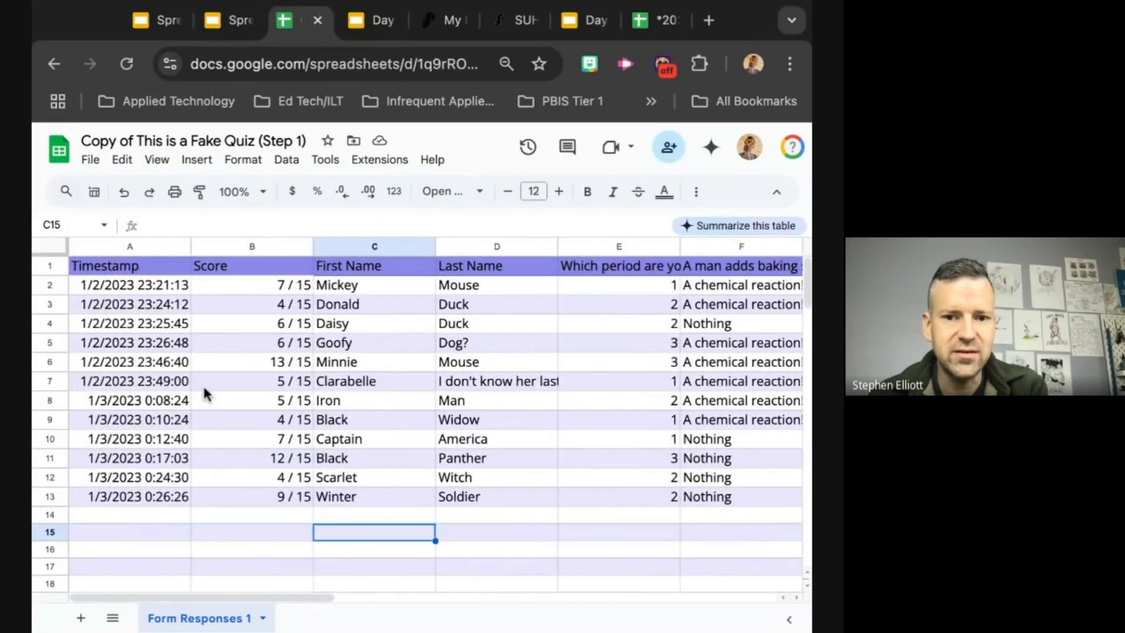
Step: Make the text of the whole header row 1 bold
{"action": "left_click", "coordinate": [46, 266]}
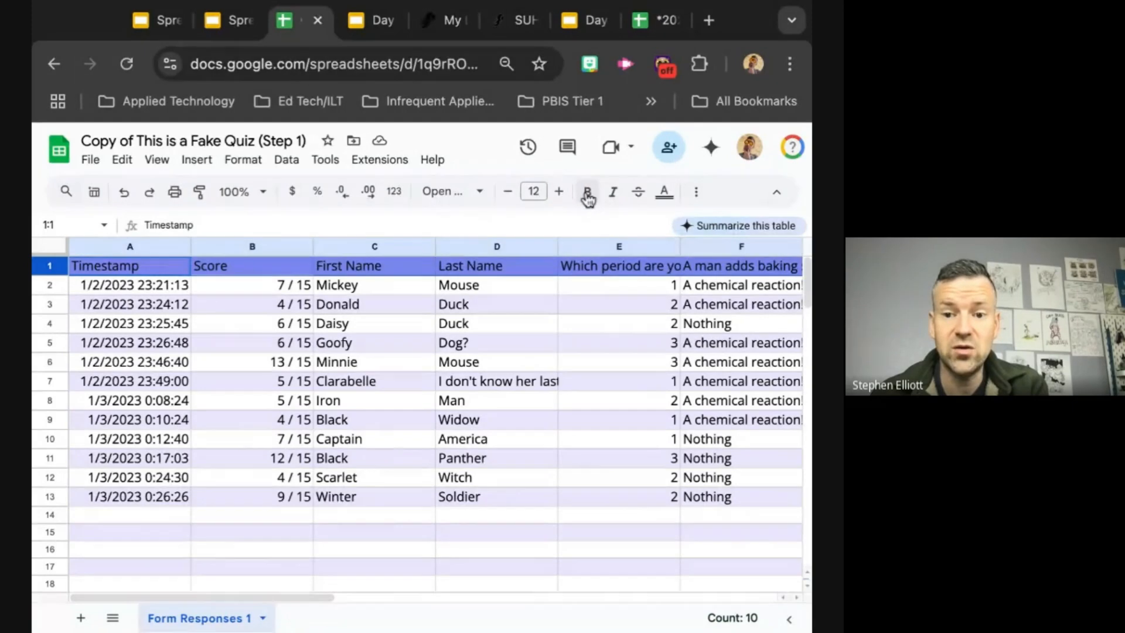
{"action": "left_click", "coordinate": [50, 285]}
{"action": "left_click", "coordinate": [61, 268]}
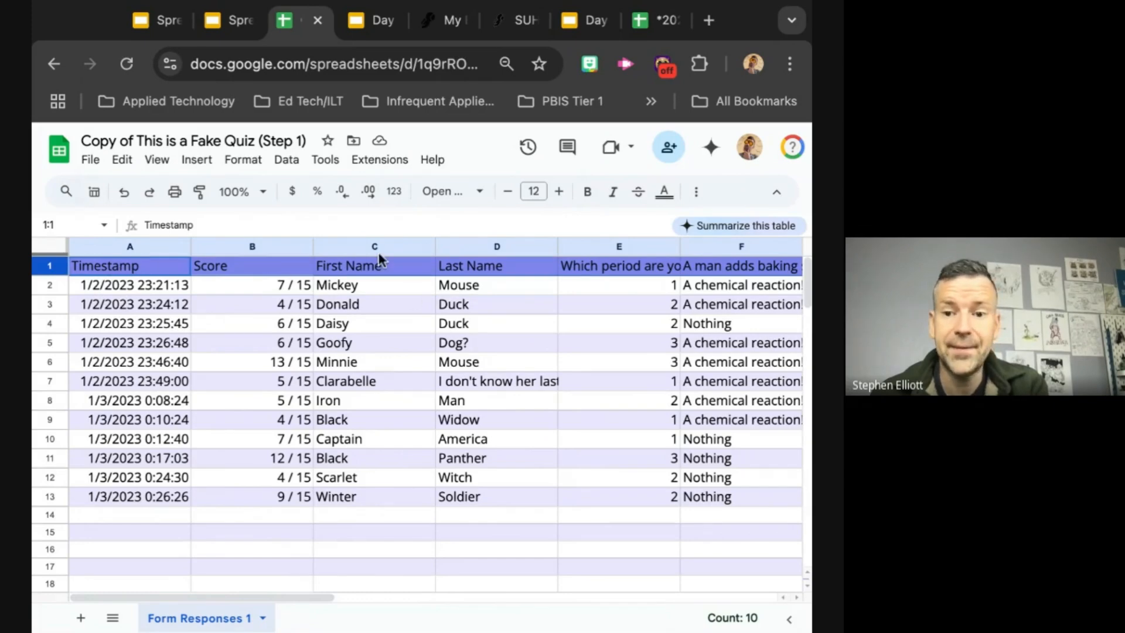
{"action": "left_click", "coordinate": [47, 420]}
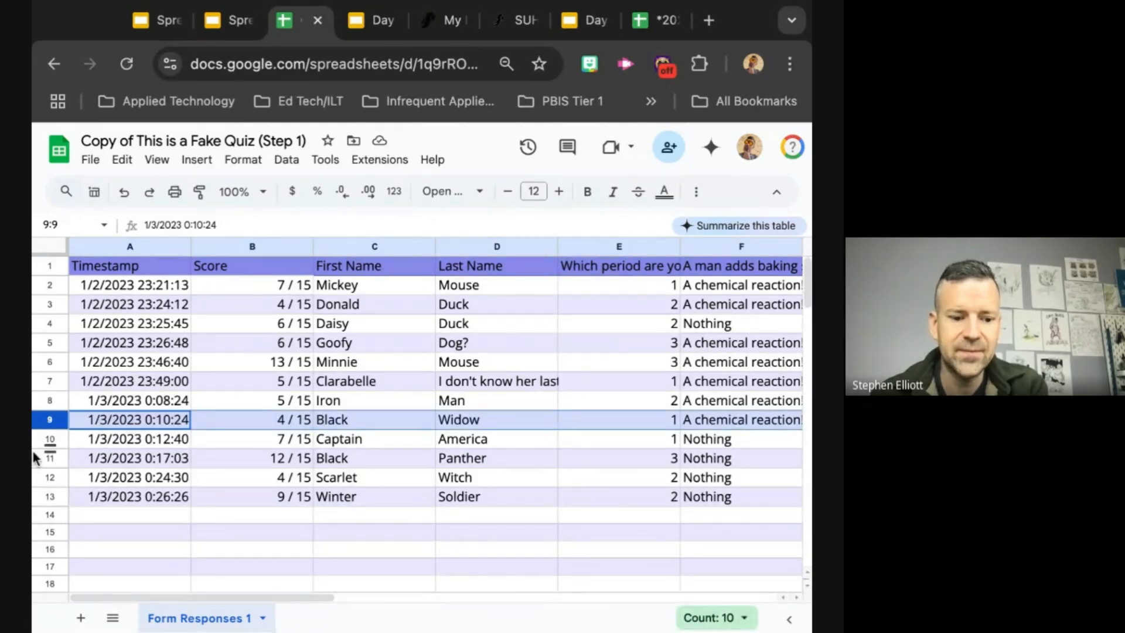
{"action": "left_click", "coordinate": [45, 322], "text": "shift"}
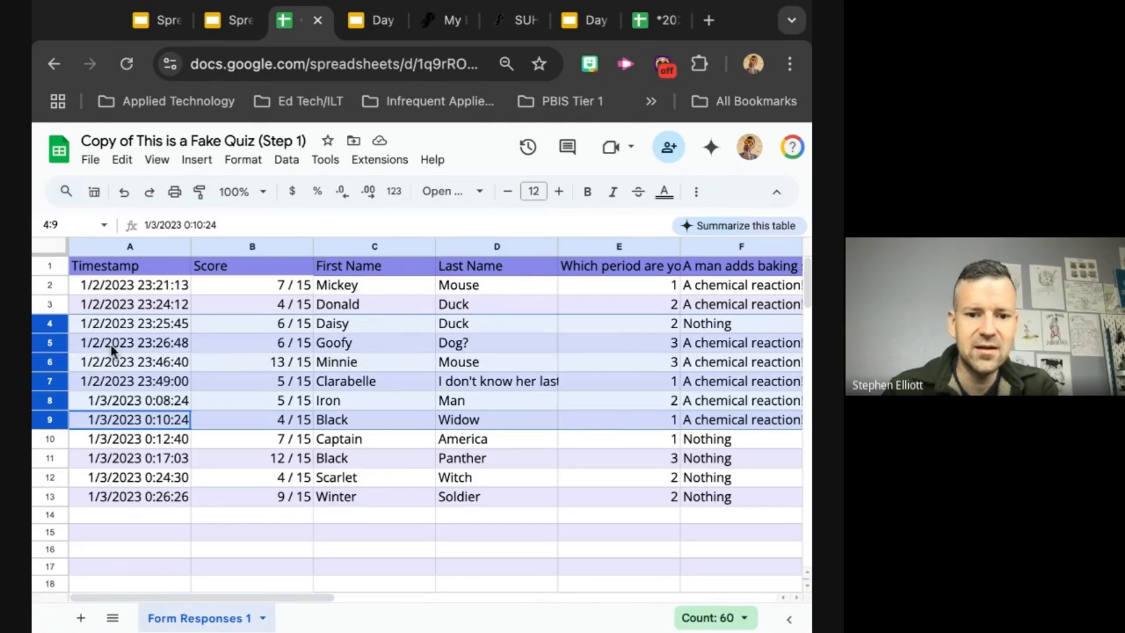
{"action": "left_click", "coordinate": [48, 266]}
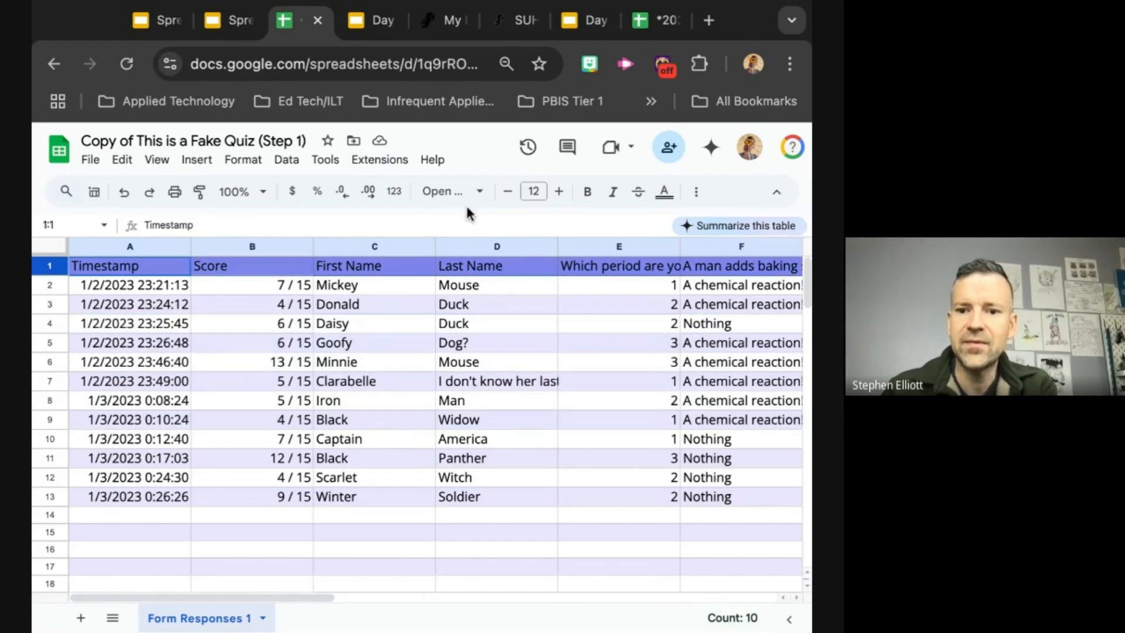
{"action": "left_click", "coordinate": [587, 194]}
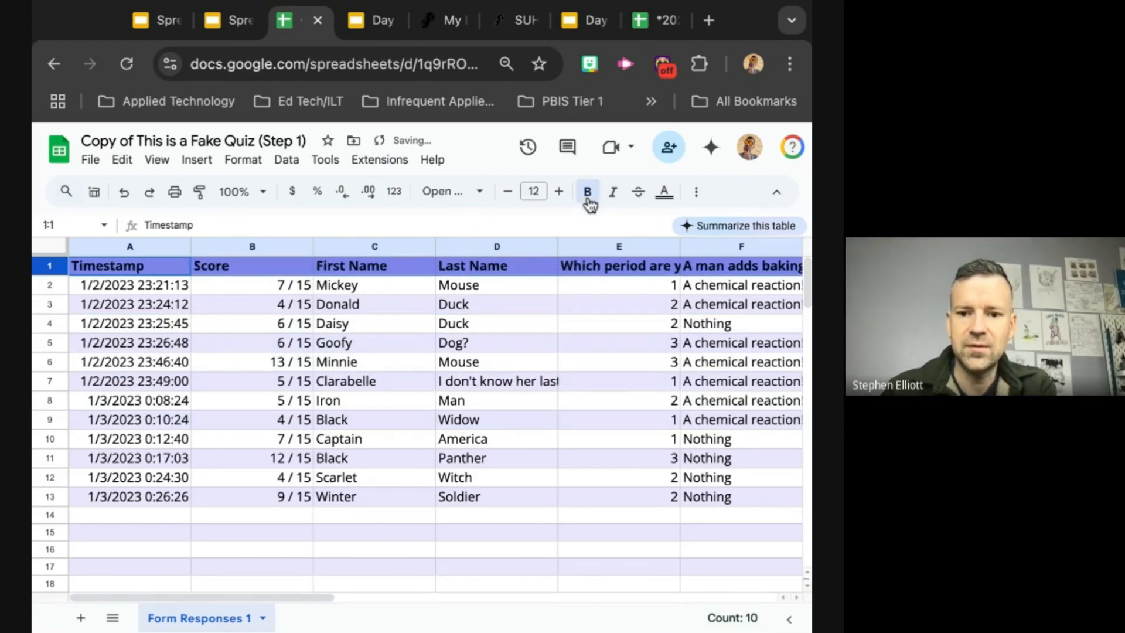
Step: Center the text of header row 1 horizontally
{"action": "left_click", "coordinate": [696, 196]}
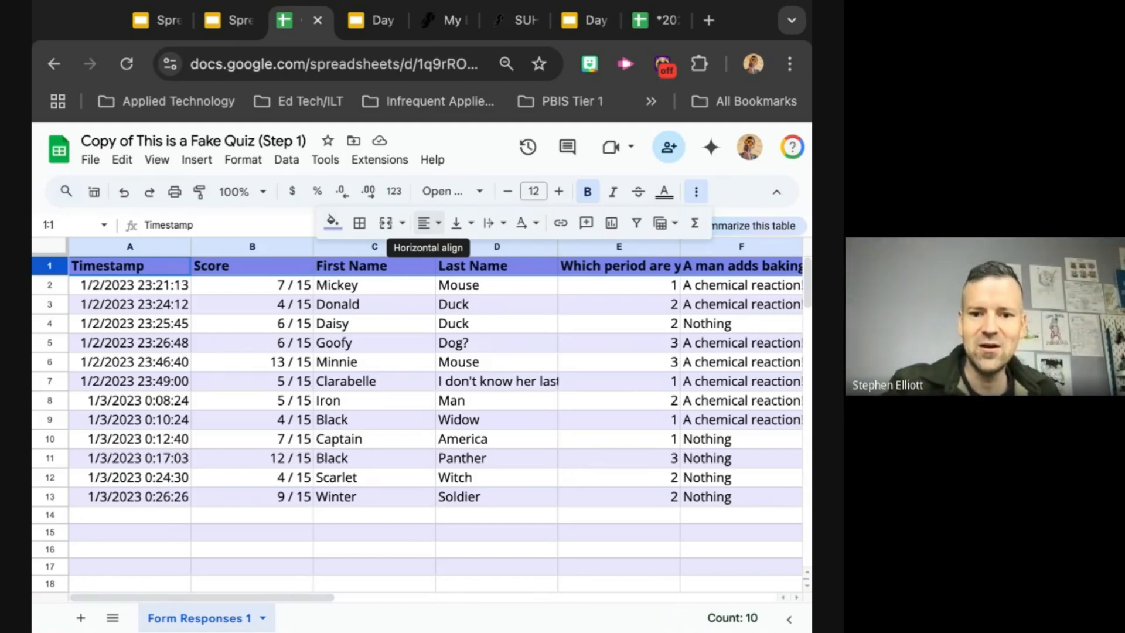
{"action": "left_click", "coordinate": [429, 223]}
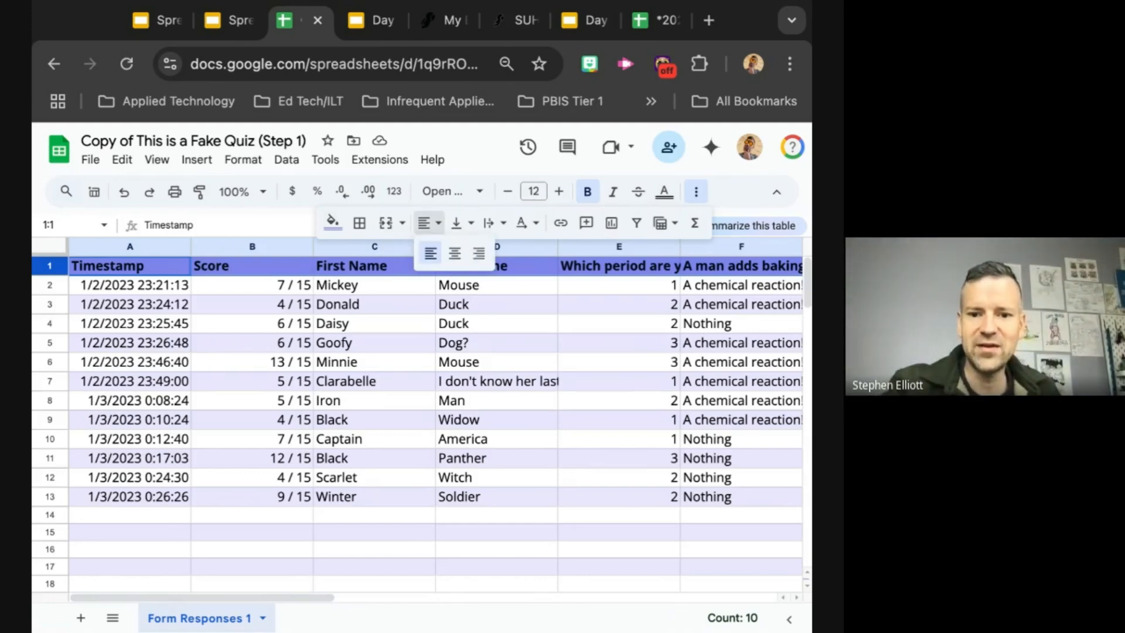
{"action": "left_click", "coordinate": [455, 254]}
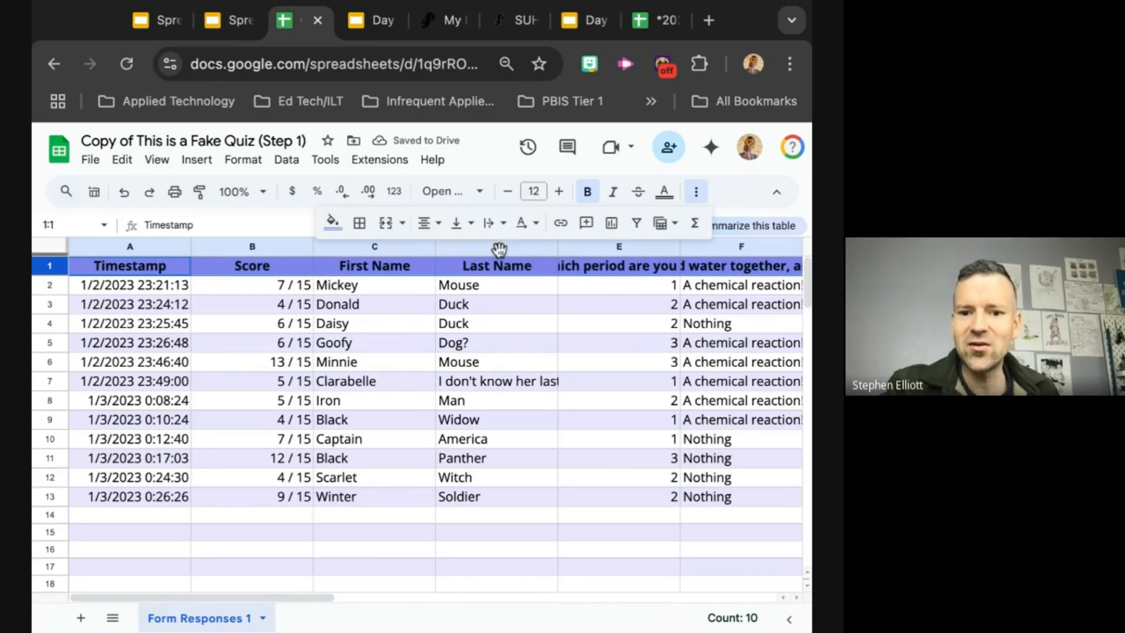
{"action": "left_click", "coordinate": [699, 196]}
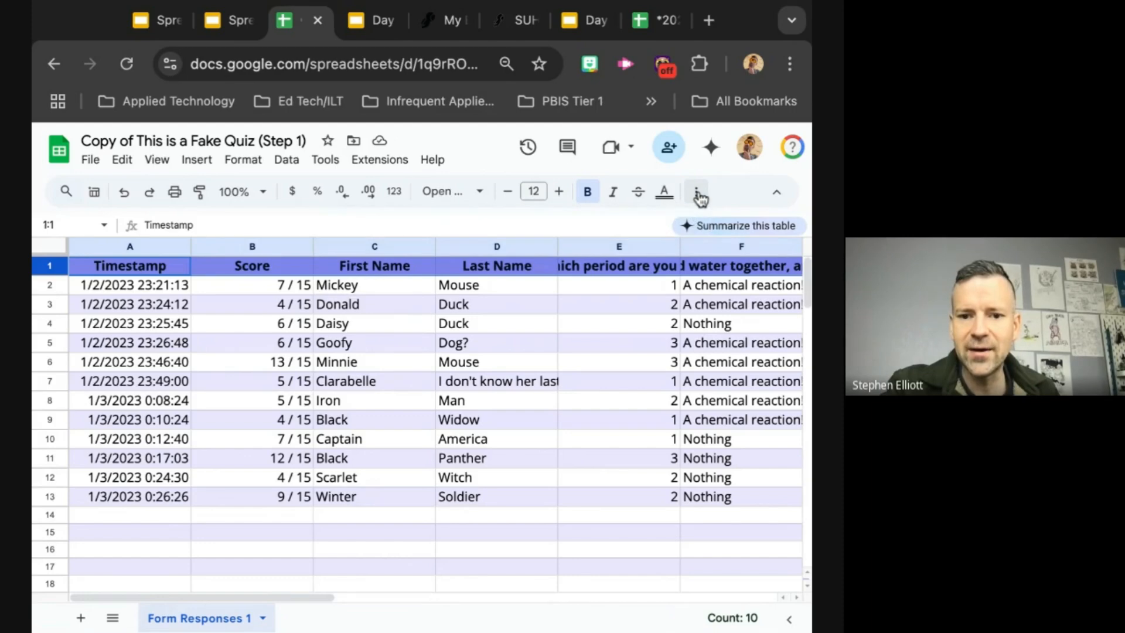
{"action": "left_click", "coordinate": [776, 193]}
{"action": "left_click", "coordinate": [776, 146]}
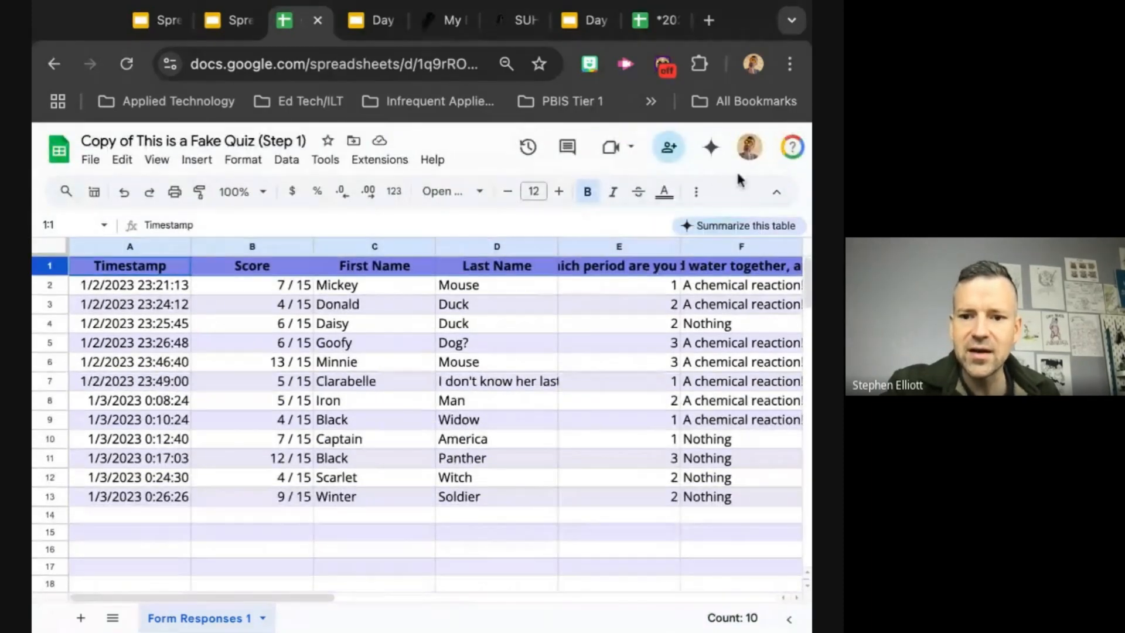
Step: Add outer borders around header row 1
{"action": "left_click", "coordinate": [699, 193]}
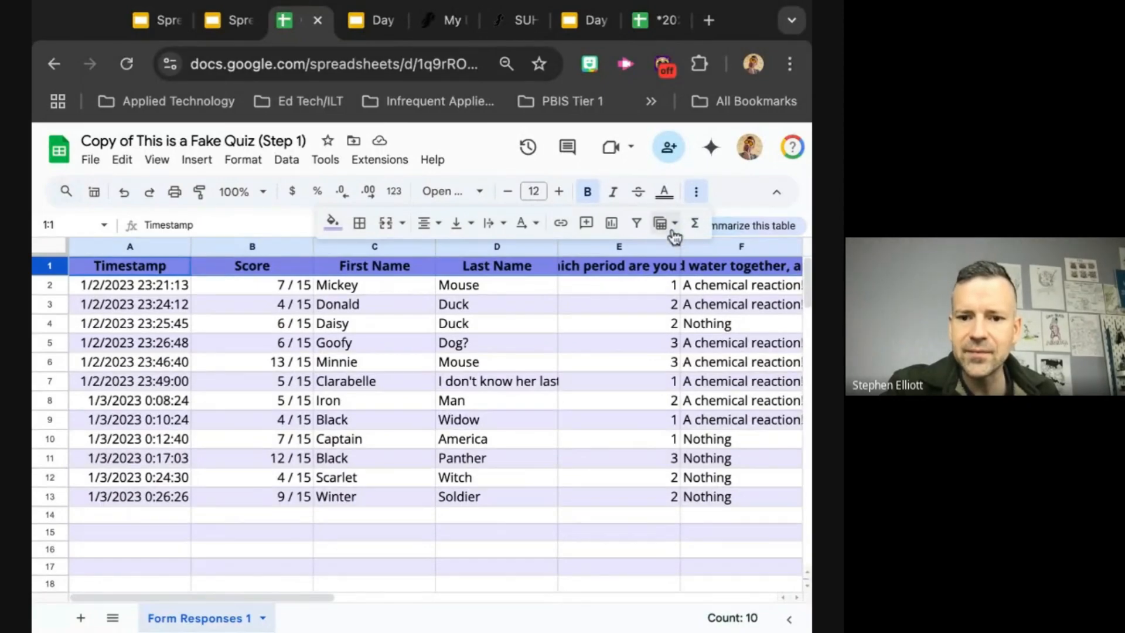
{"action": "left_click", "coordinate": [361, 226]}
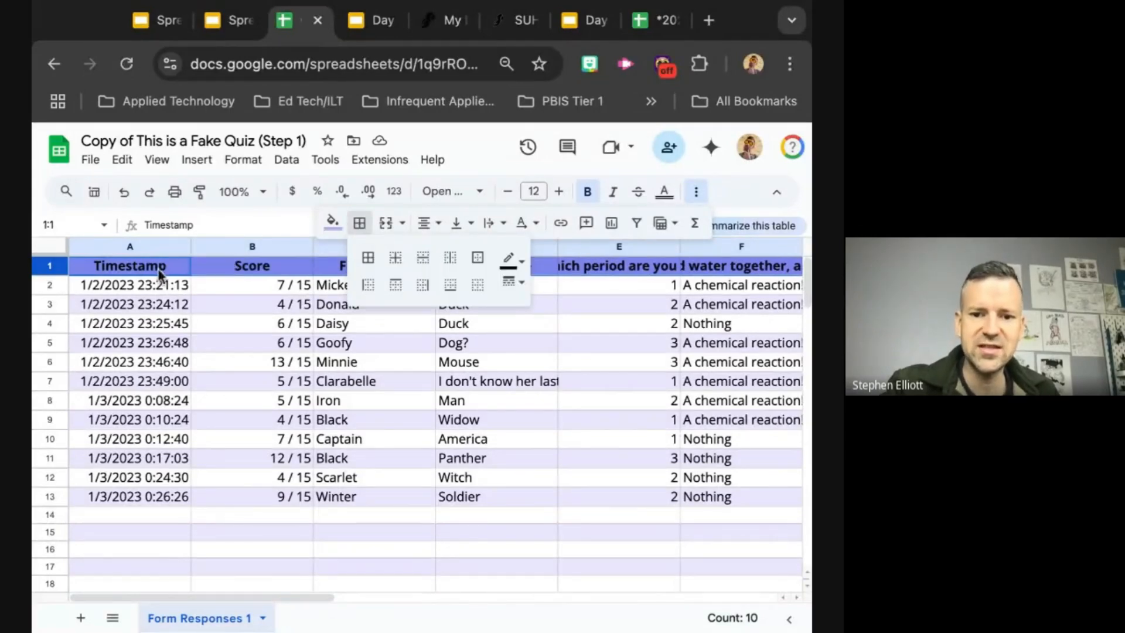
{"action": "left_click", "coordinate": [480, 259]}
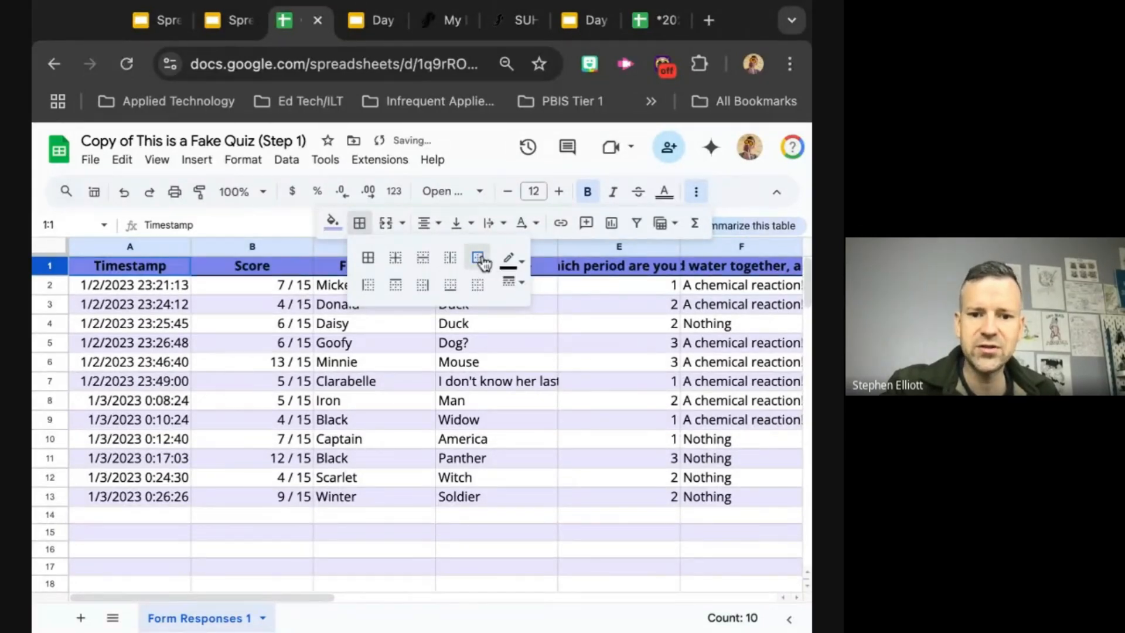
{"action": "left_click", "coordinate": [243, 341]}
{"action": "left_click", "coordinate": [184, 259]}
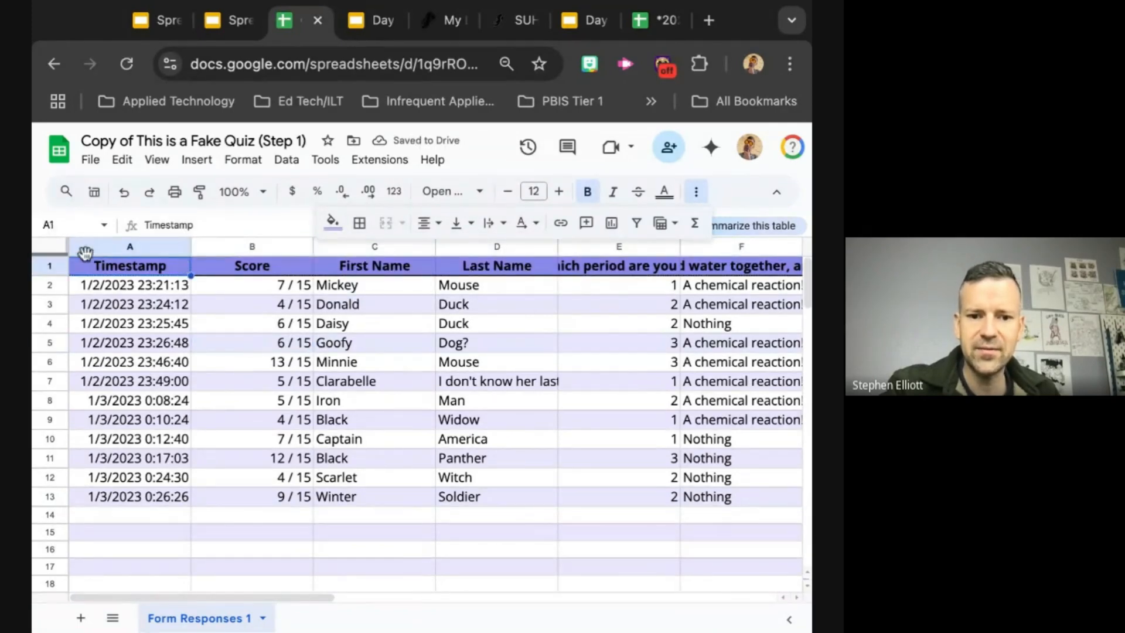
Step: Apply all borders to header row 1 and set their style to the medium-thickness solid line
{"action": "left_click", "coordinate": [48, 268]}
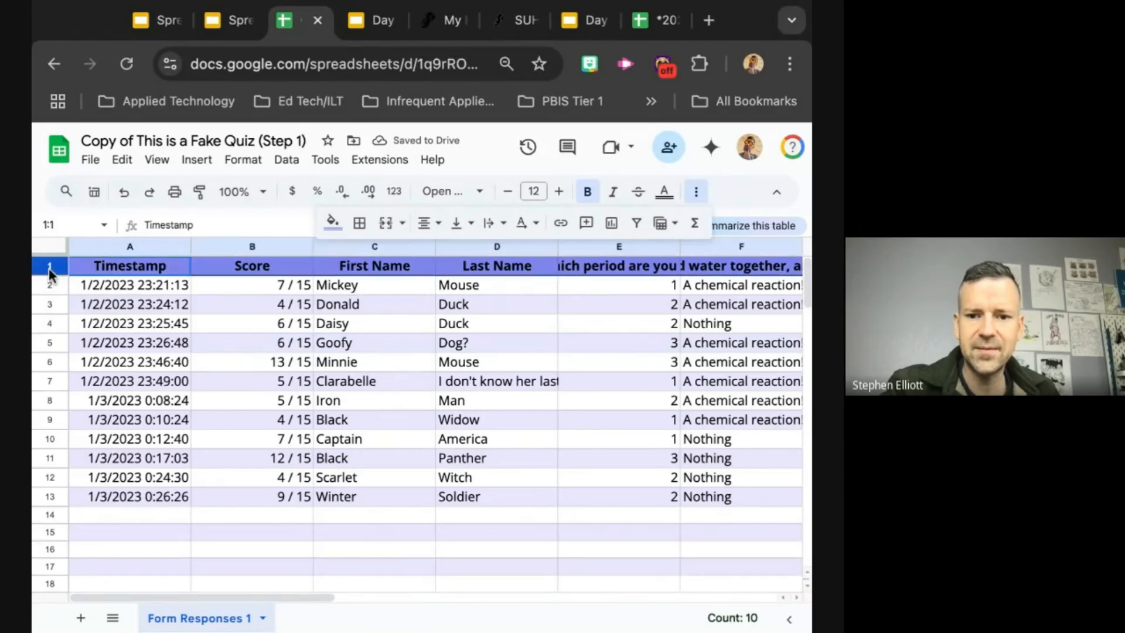
{"action": "left_click", "coordinate": [360, 223]}
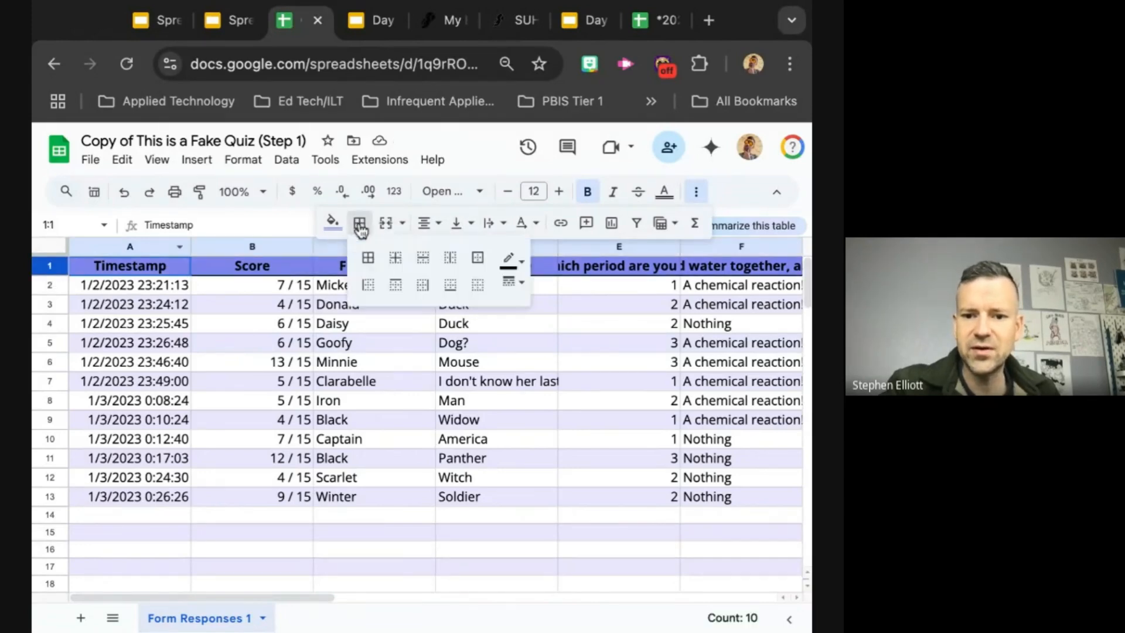
{"action": "left_click", "coordinate": [369, 260]}
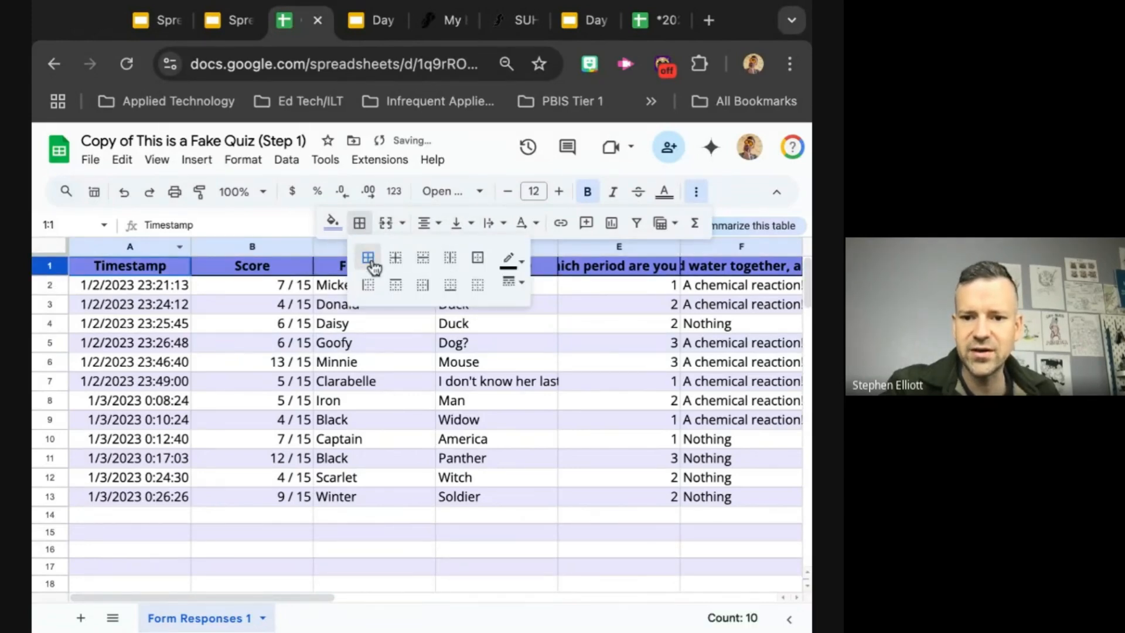
{"action": "left_click", "coordinate": [525, 264]}
{"action": "left_click", "coordinate": [525, 264]}
{"action": "left_click", "coordinate": [515, 283]}
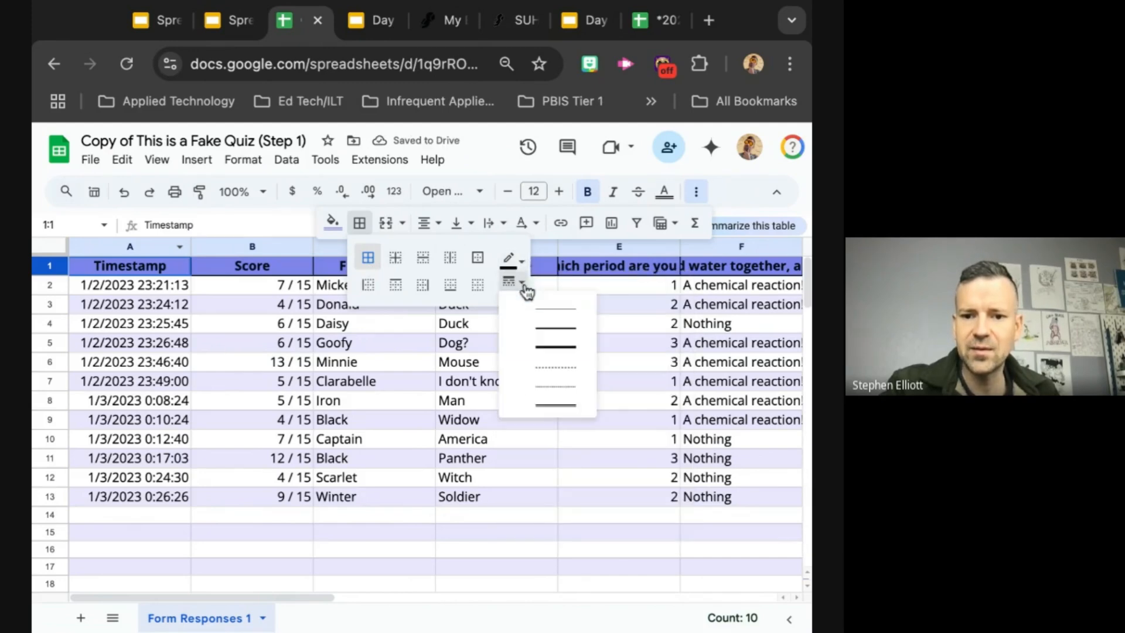
{"action": "left_click", "coordinate": [536, 327]}
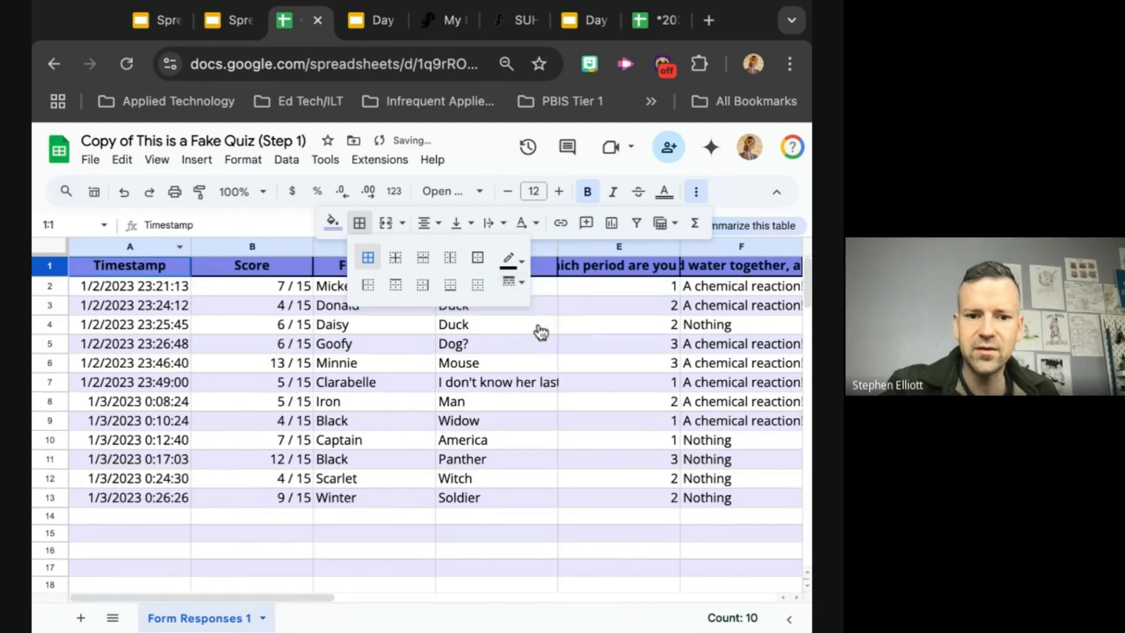
{"action": "left_click", "coordinate": [307, 365]}
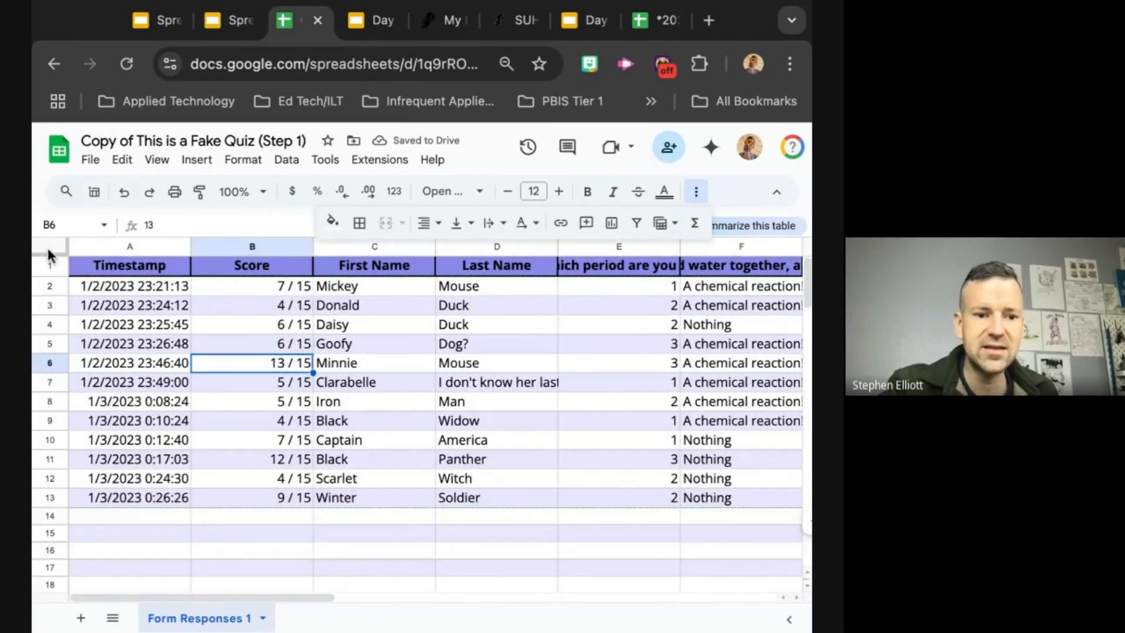
Step: Apply all borders to the entire sheet and set their style to the thin solid line
{"action": "left_click", "coordinate": [46, 245]}
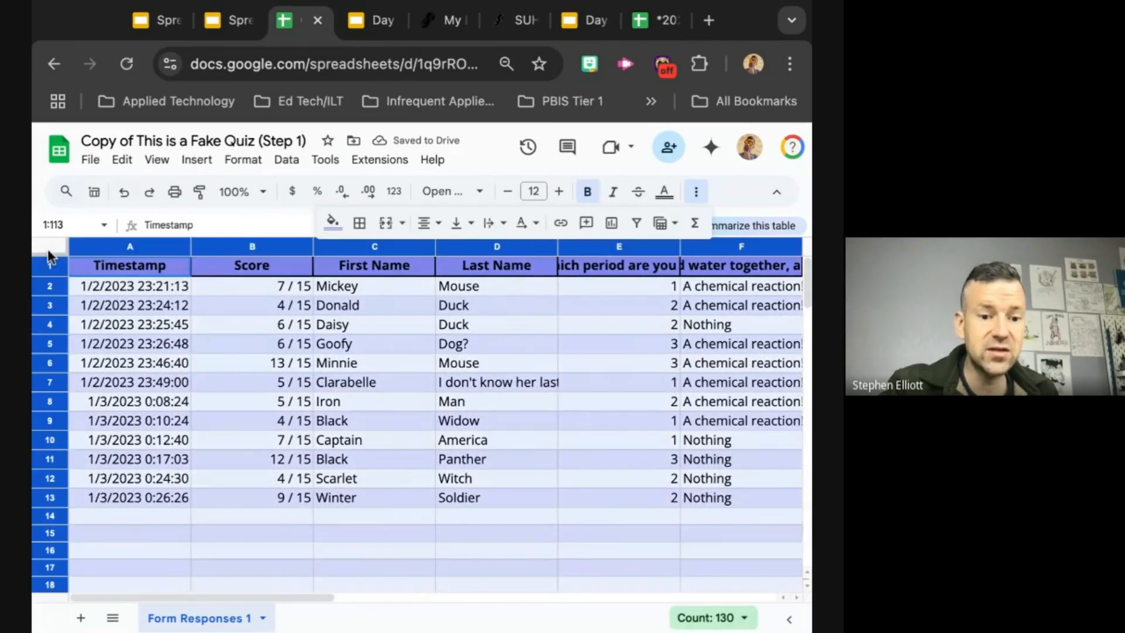
{"action": "left_click", "coordinate": [359, 223]}
{"action": "left_click", "coordinate": [368, 259]}
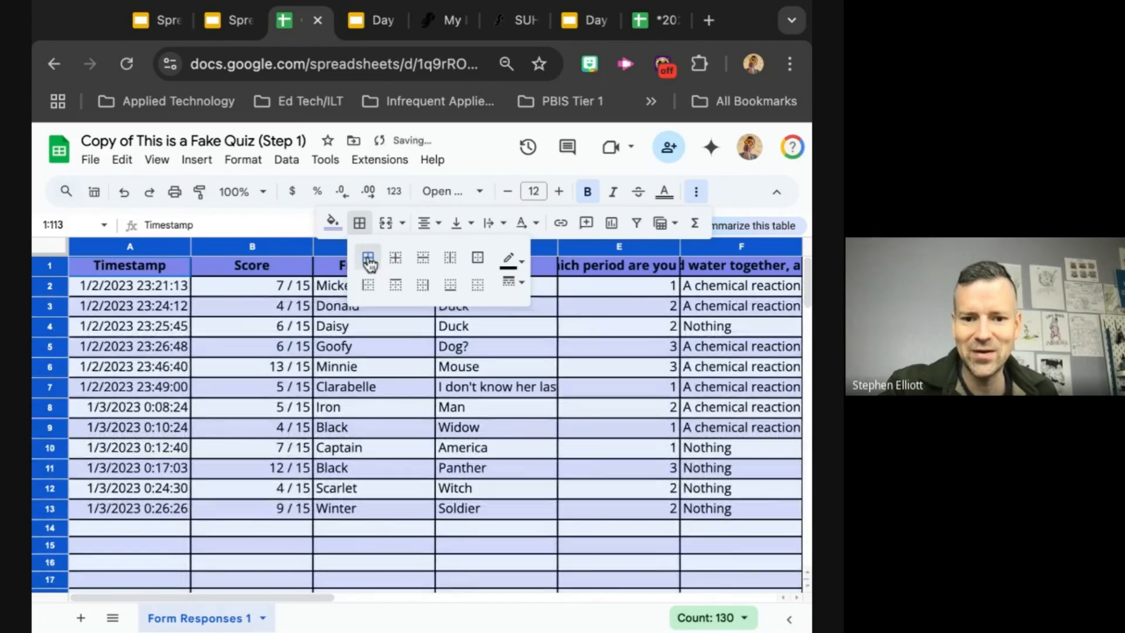
{"action": "left_click", "coordinate": [521, 283]}
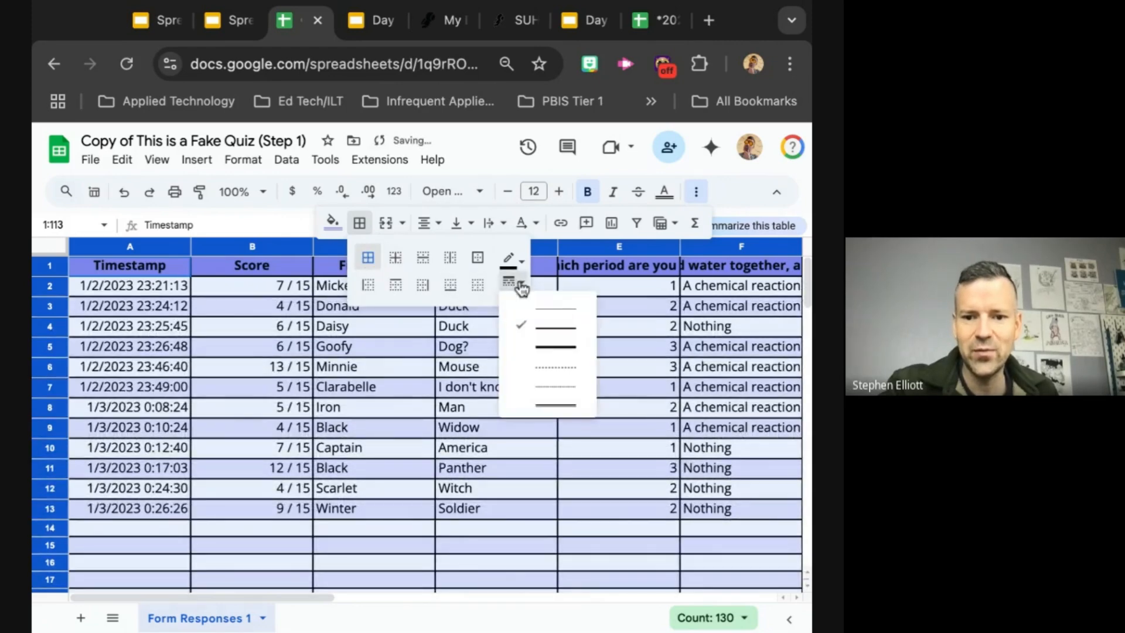
{"action": "left_click", "coordinate": [539, 312]}
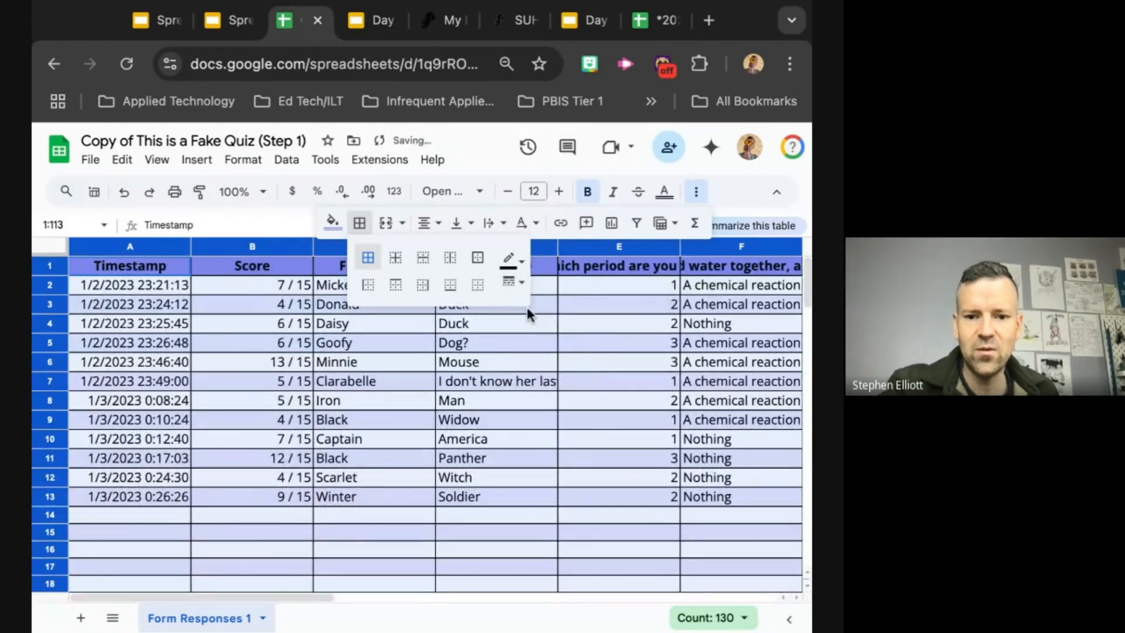
Step: Apply all borders to header row 1 and set their style to the thickest solid line
{"action": "left_click", "coordinate": [50, 270]}
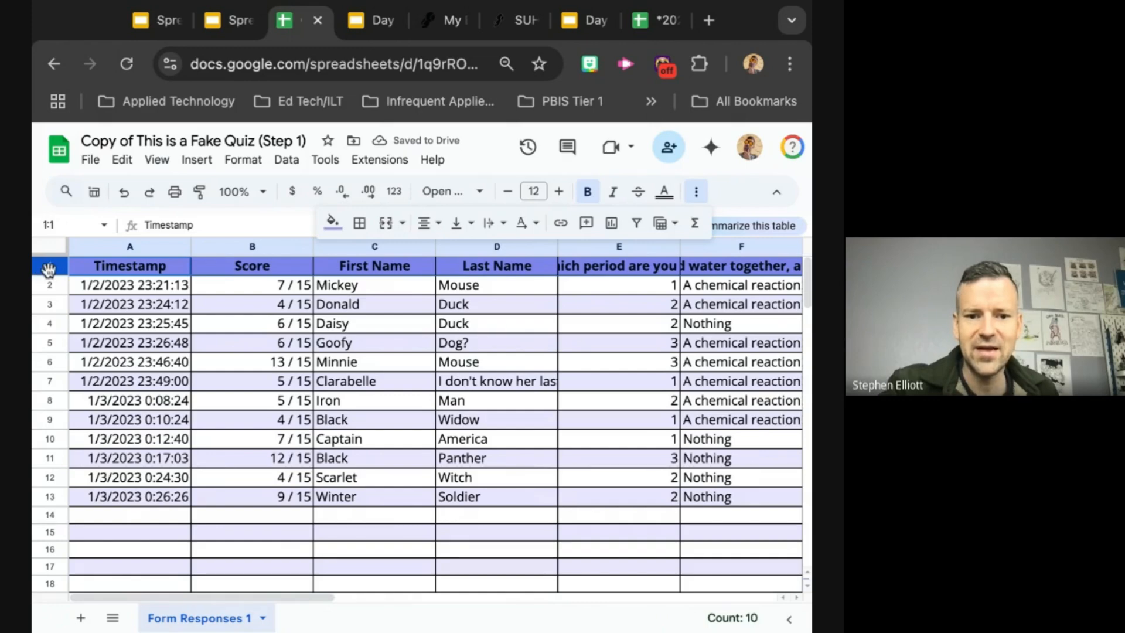
{"action": "left_click", "coordinate": [359, 223]}
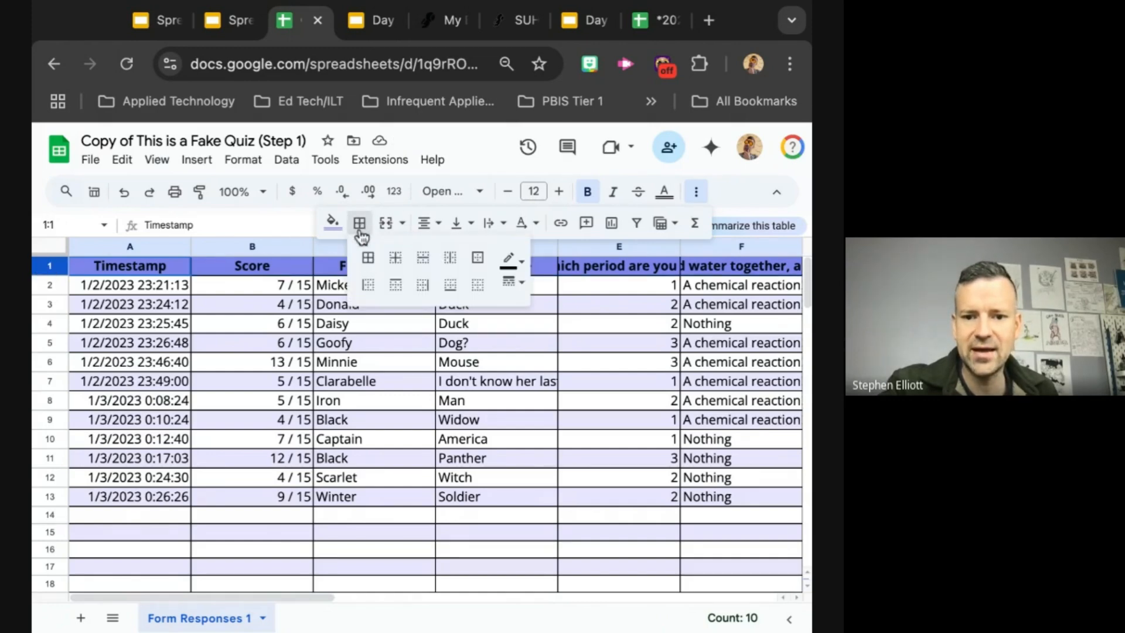
{"action": "left_click", "coordinate": [370, 262]}
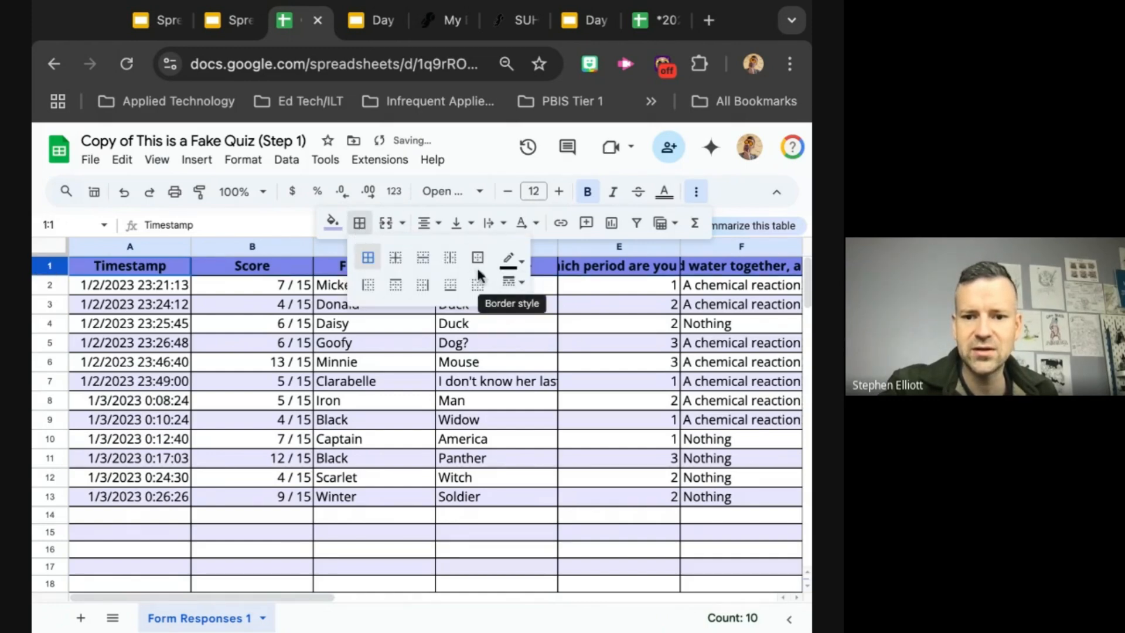
{"action": "left_click", "coordinate": [521, 282]}
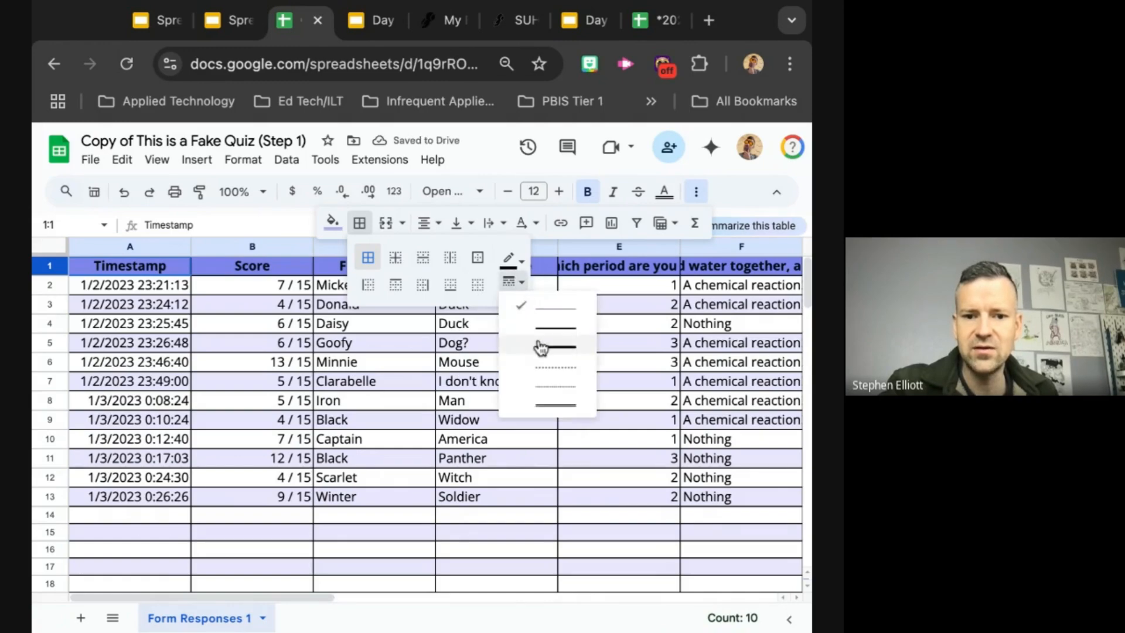
{"action": "left_click", "coordinate": [538, 347]}
{"action": "left_click", "coordinate": [256, 368]}
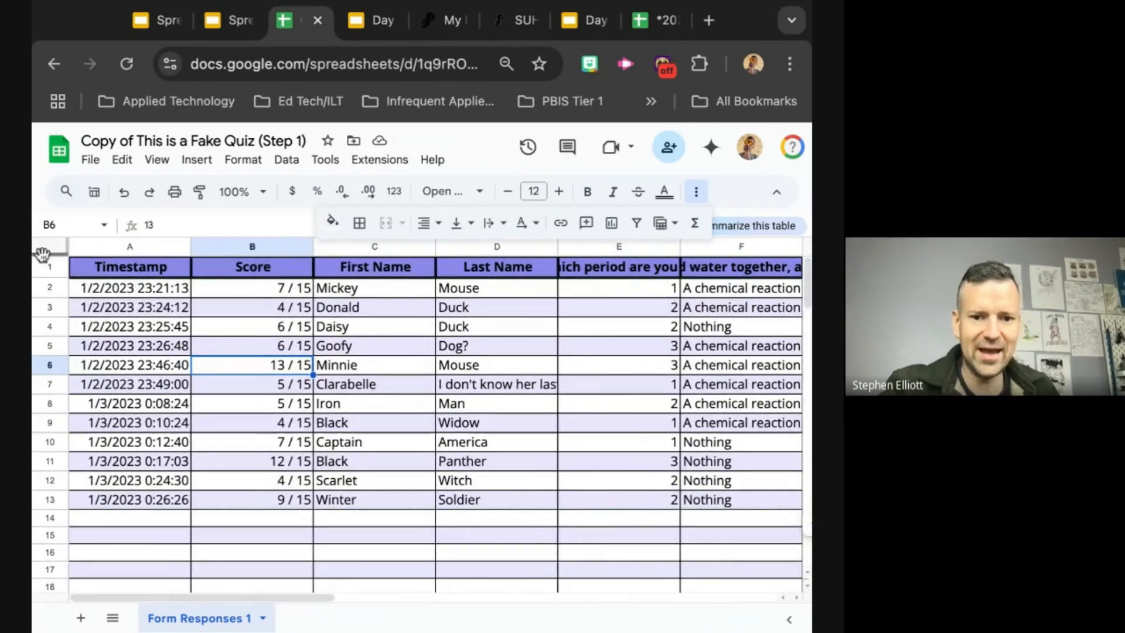
Step: Clear all borders from the entire sheet, including the header row
{"action": "left_click", "coordinate": [48, 251]}
{"action": "left_click", "coordinate": [359, 223]}
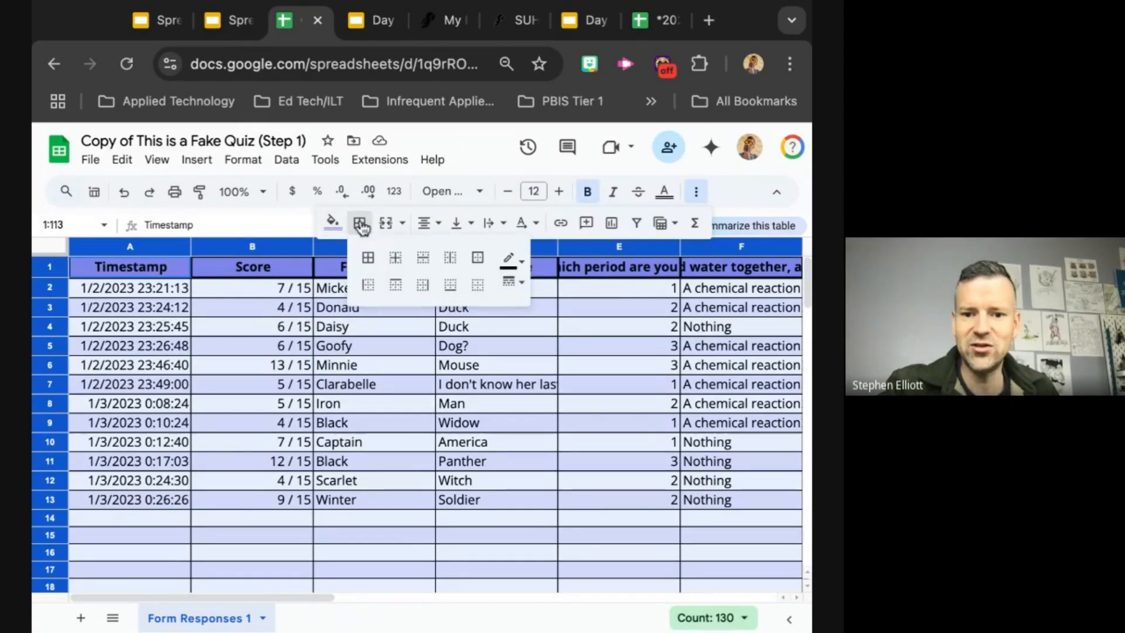
{"action": "left_click", "coordinate": [478, 287]}
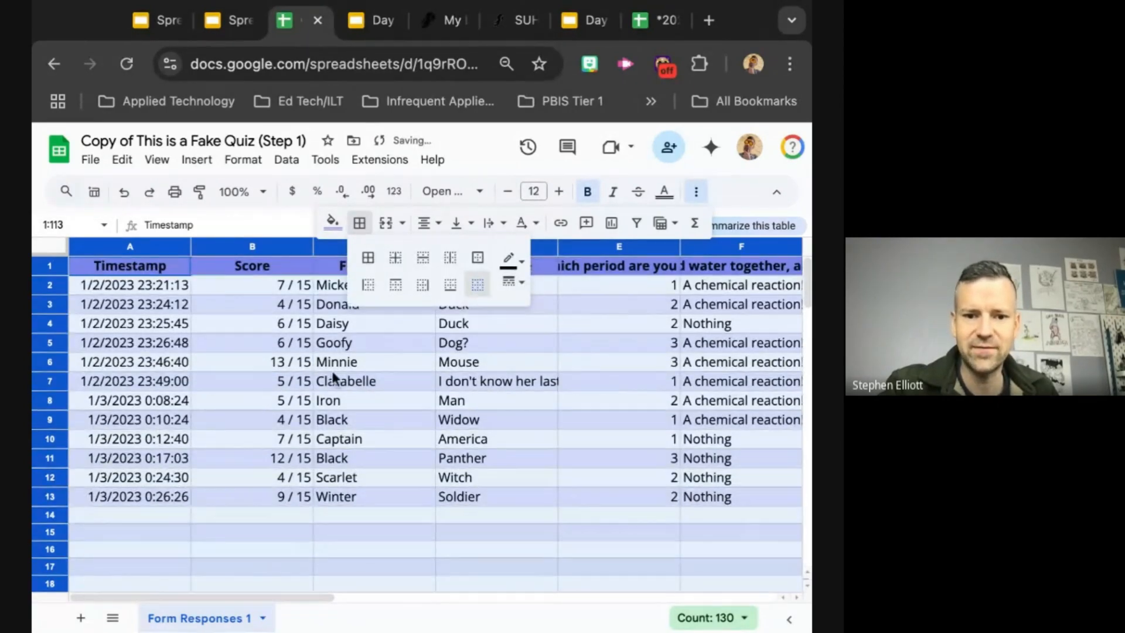
{"action": "left_click", "coordinate": [252, 384]}
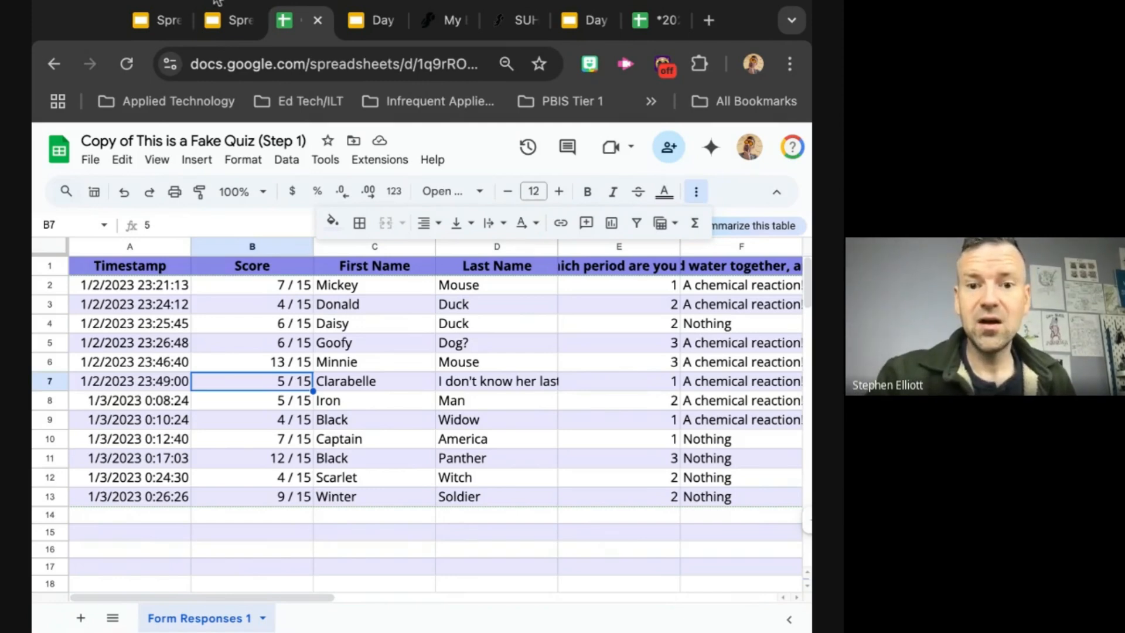
Step: Review the Step 1 formatting checklist in the training slides and return to the quiz spreadsheet
{"action": "left_click", "coordinate": [238, 23]}
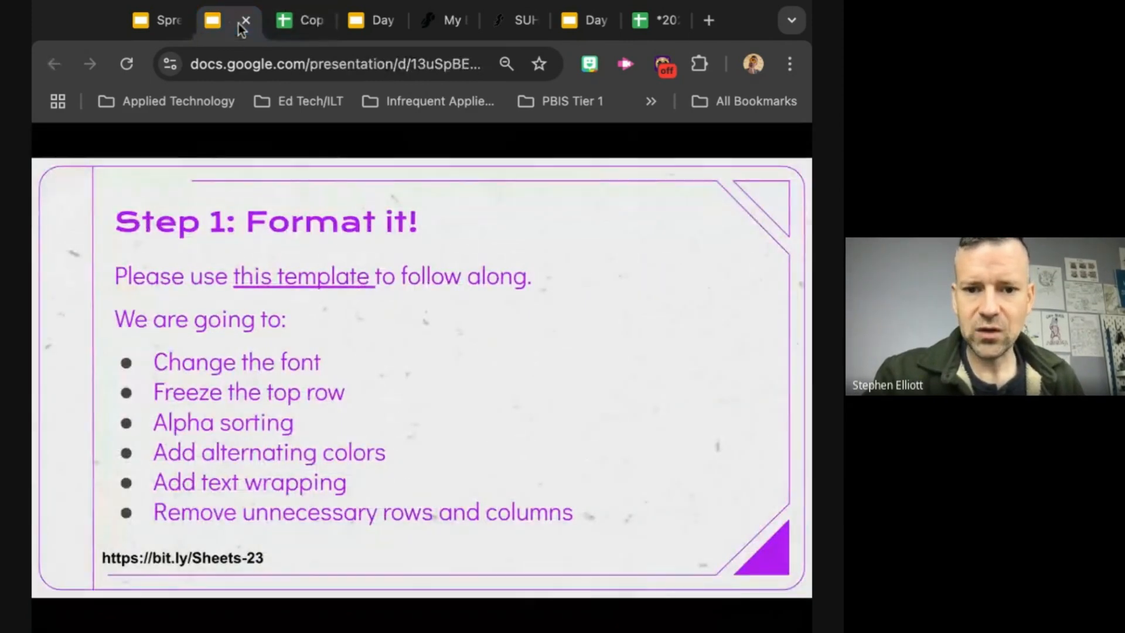
{"action": "left_click", "coordinate": [304, 26]}
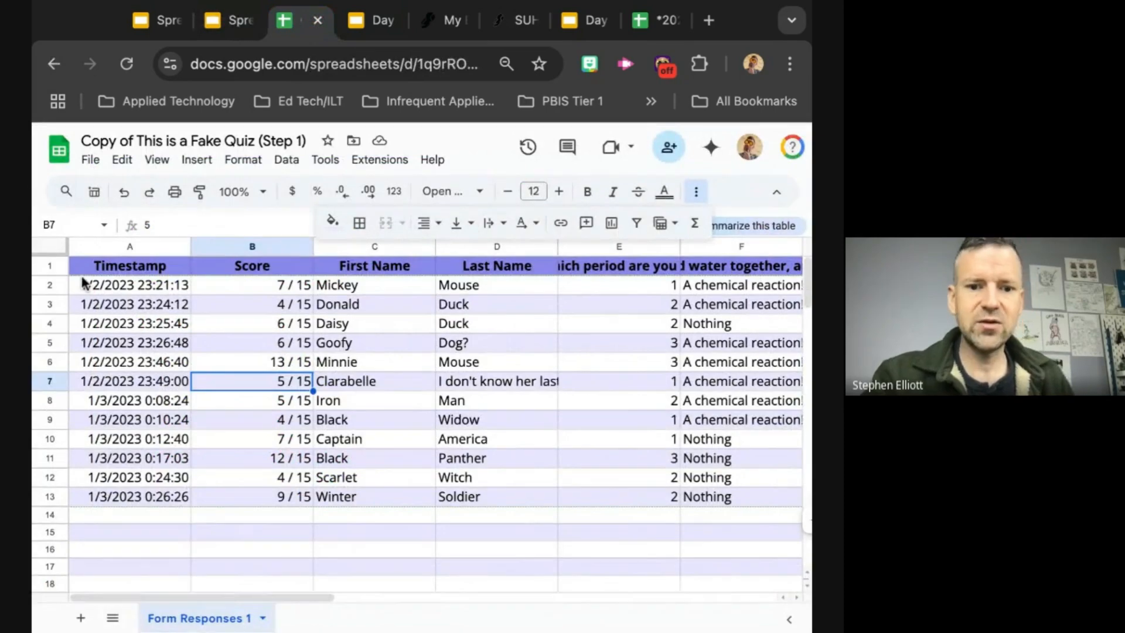
Step: Freeze 1 row so the header stays in place, and check it while moving through the responses
{"action": "left_click", "coordinate": [40, 247]}
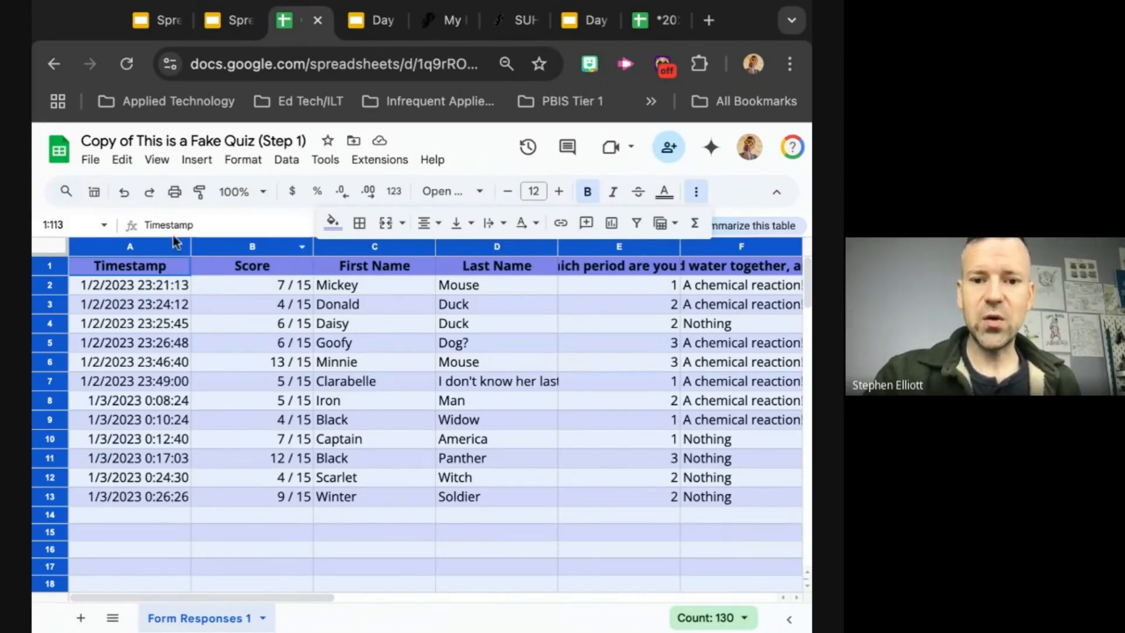
{"action": "left_click", "coordinate": [46, 268]}
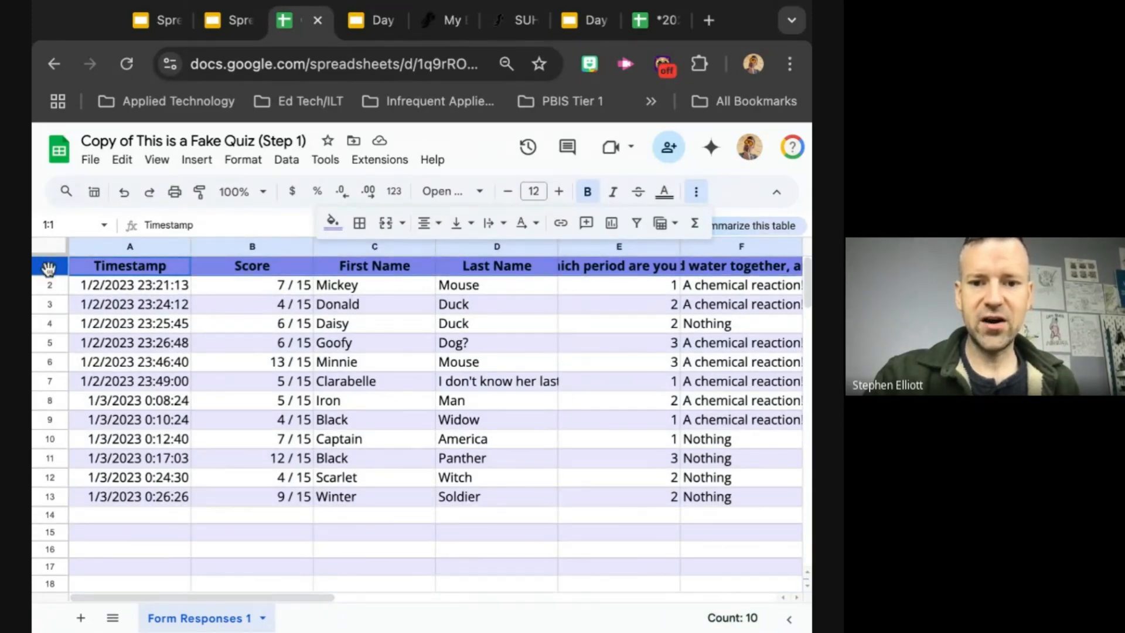
{"action": "left_click", "coordinate": [48, 266]}
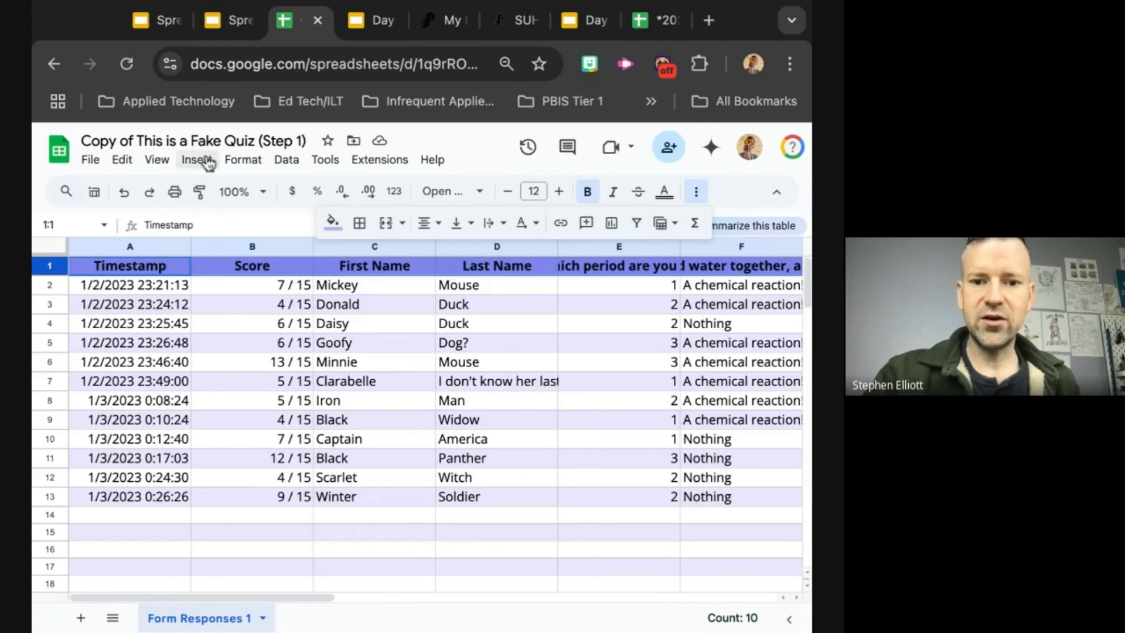
{"action": "left_click", "coordinate": [244, 163]}
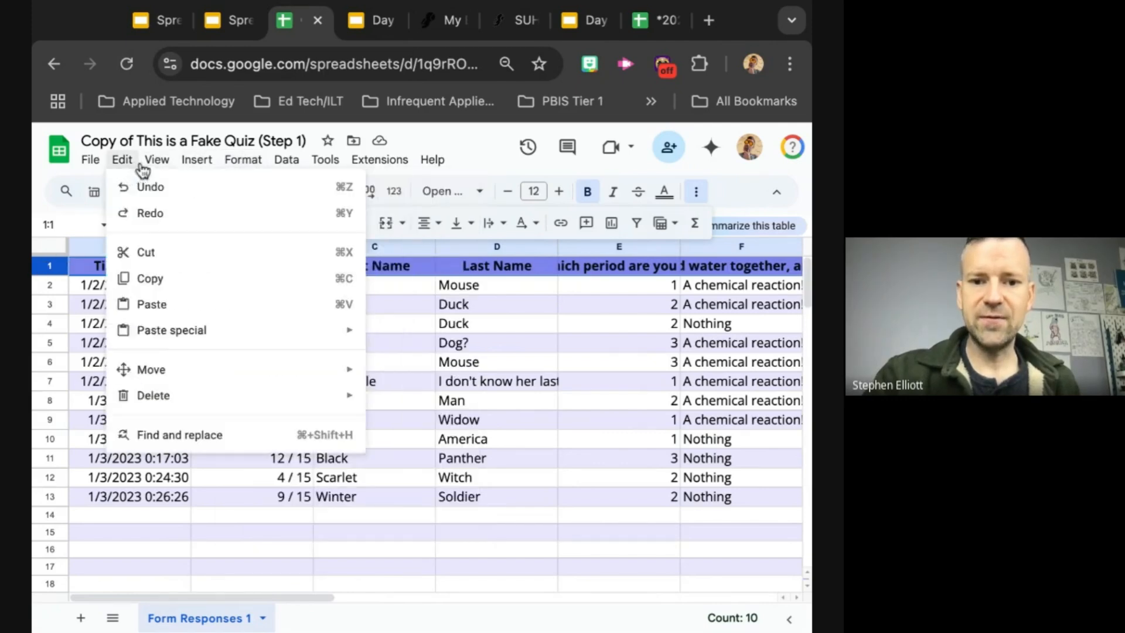
{"action": "mouse_move", "coordinate": [157, 168]}
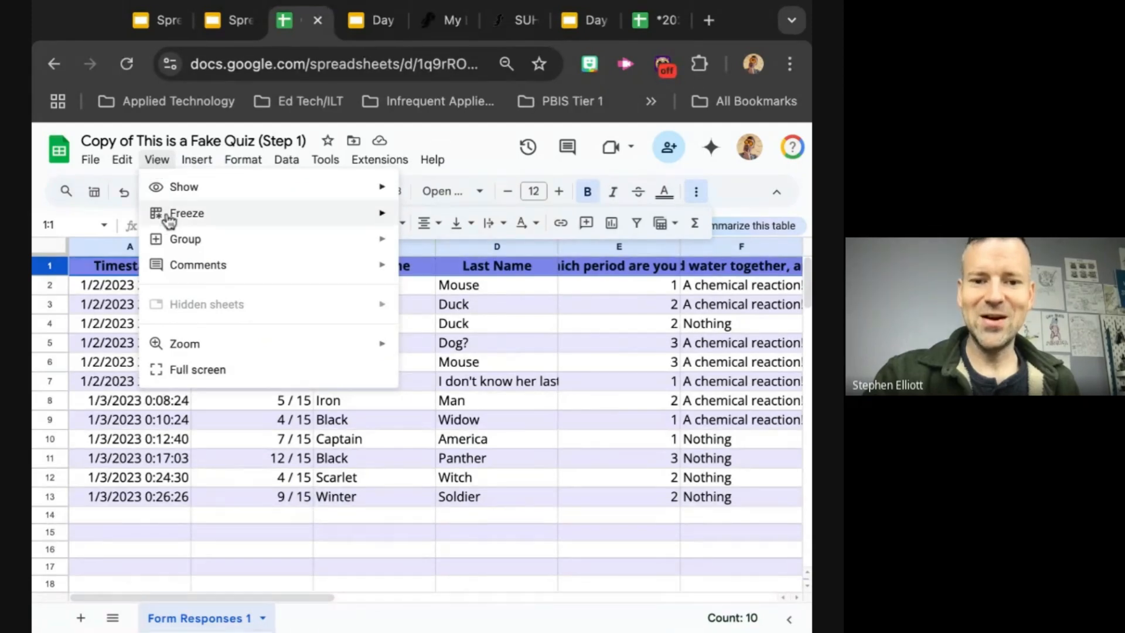
{"action": "mouse_move", "coordinate": [164, 217]}
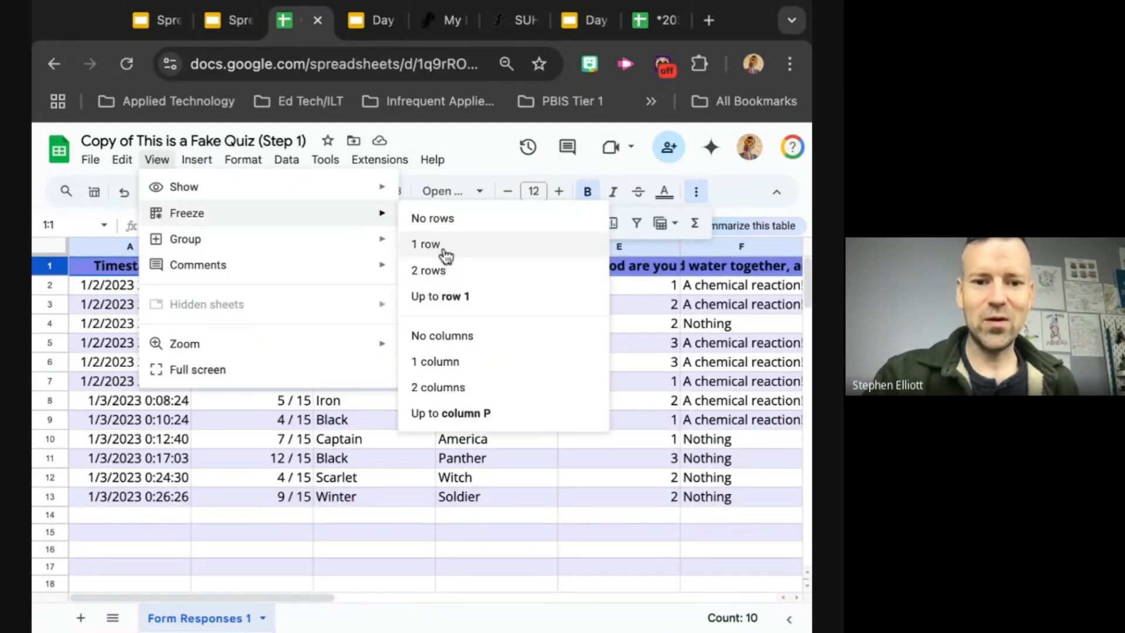
{"action": "left_click", "coordinate": [444, 251]}
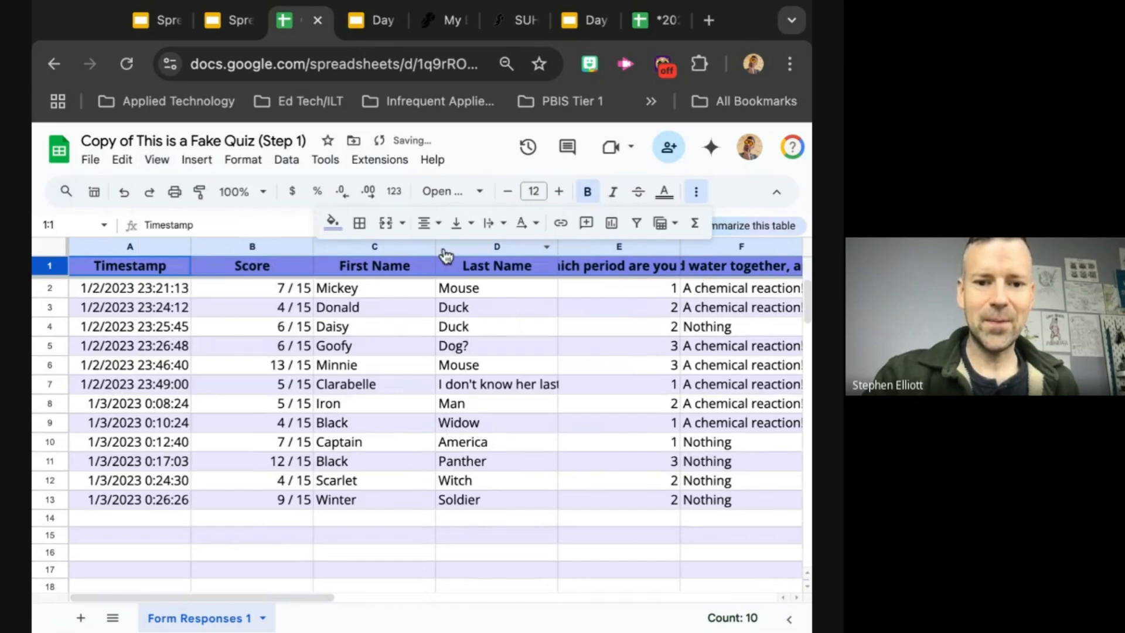
{"action": "left_click", "coordinate": [266, 485]}
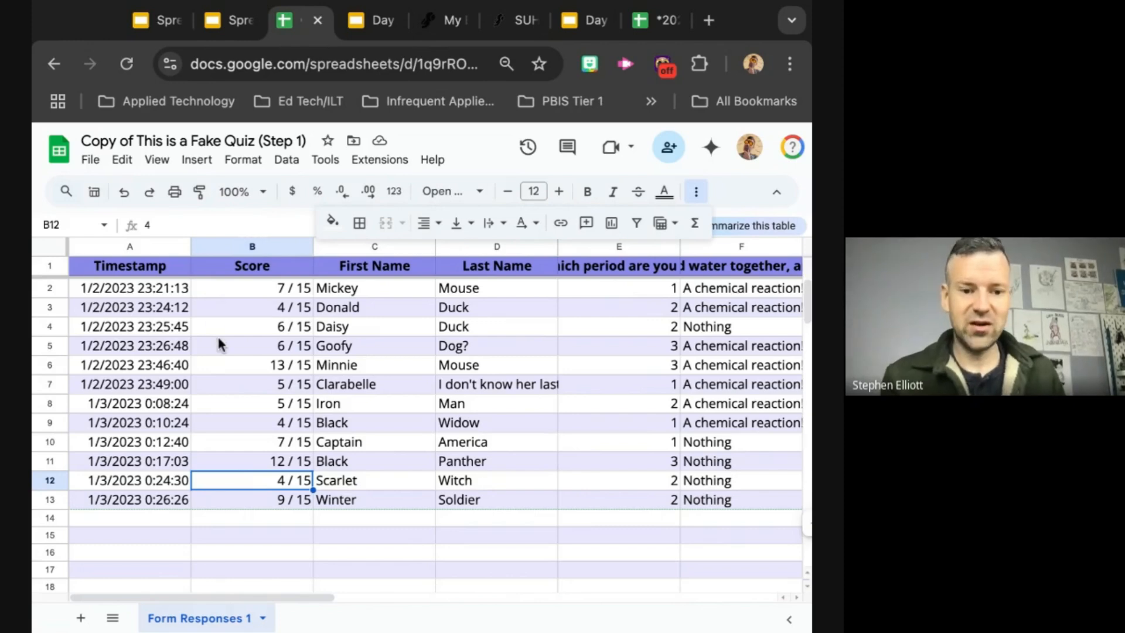
{"action": "scroll", "coordinate": [218, 338], "scroll_direction": "down", "scroll_amount": 1}
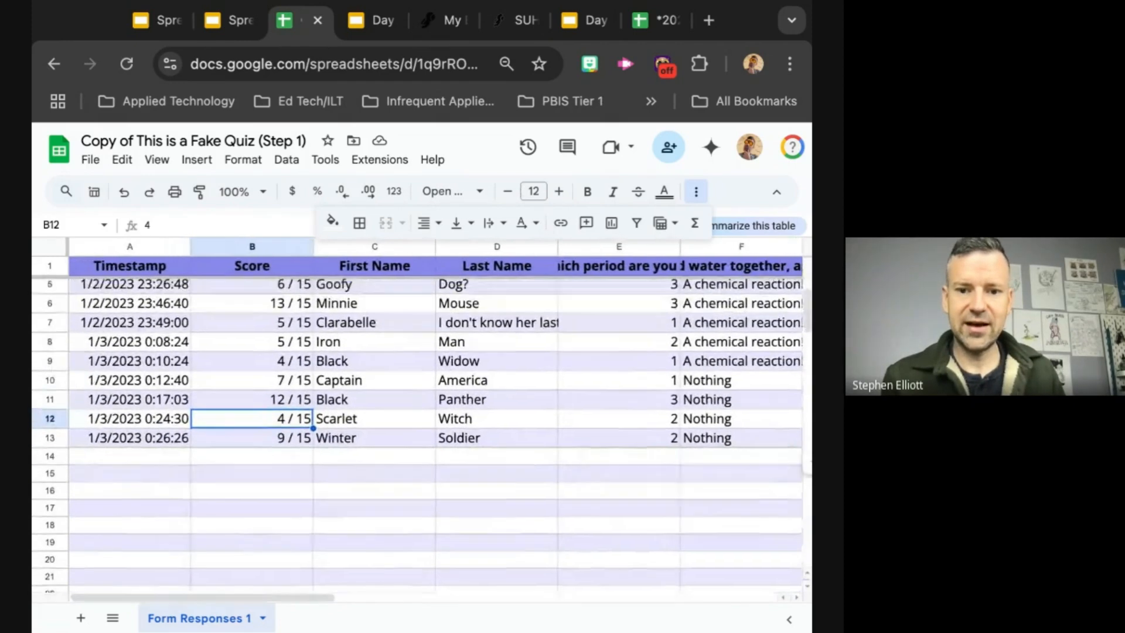
{"action": "scroll", "coordinate": [417, 434], "scroll_direction": "up", "scroll_amount": 1}
{"action": "scroll", "coordinate": [417, 434], "scroll_direction": "down", "scroll_amount": 1}
{"action": "scroll", "coordinate": [418, 433], "scroll_direction": "up", "scroll_amount": 2}
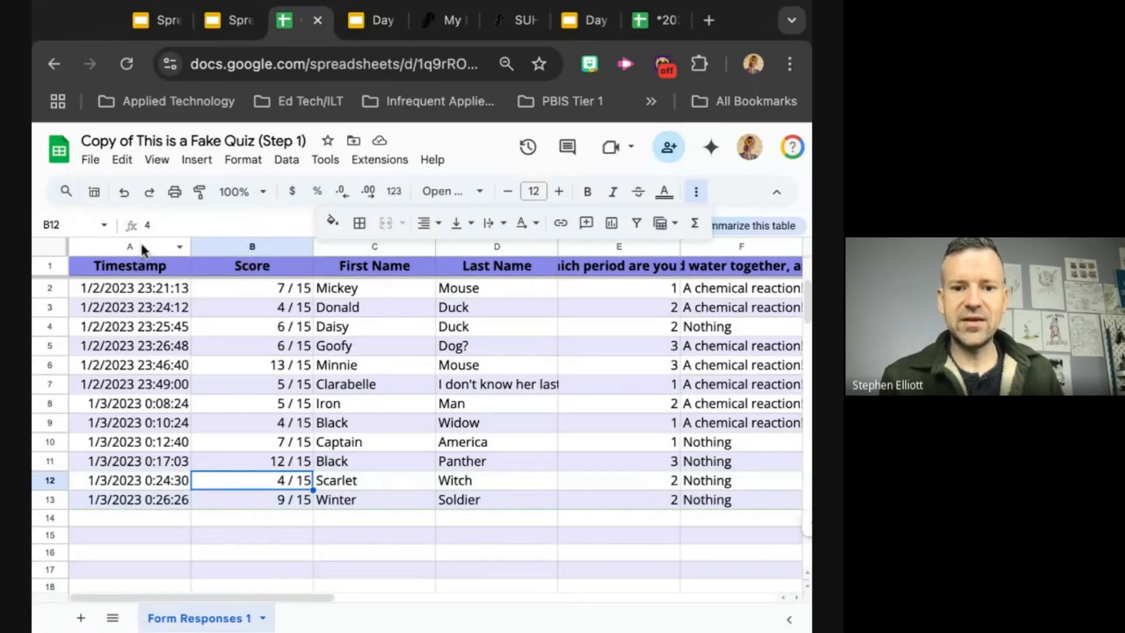
Step: Freeze the Timestamp and Score columns up to column B, and check them while moving across the answer columns
{"action": "left_click", "coordinate": [103, 245]}
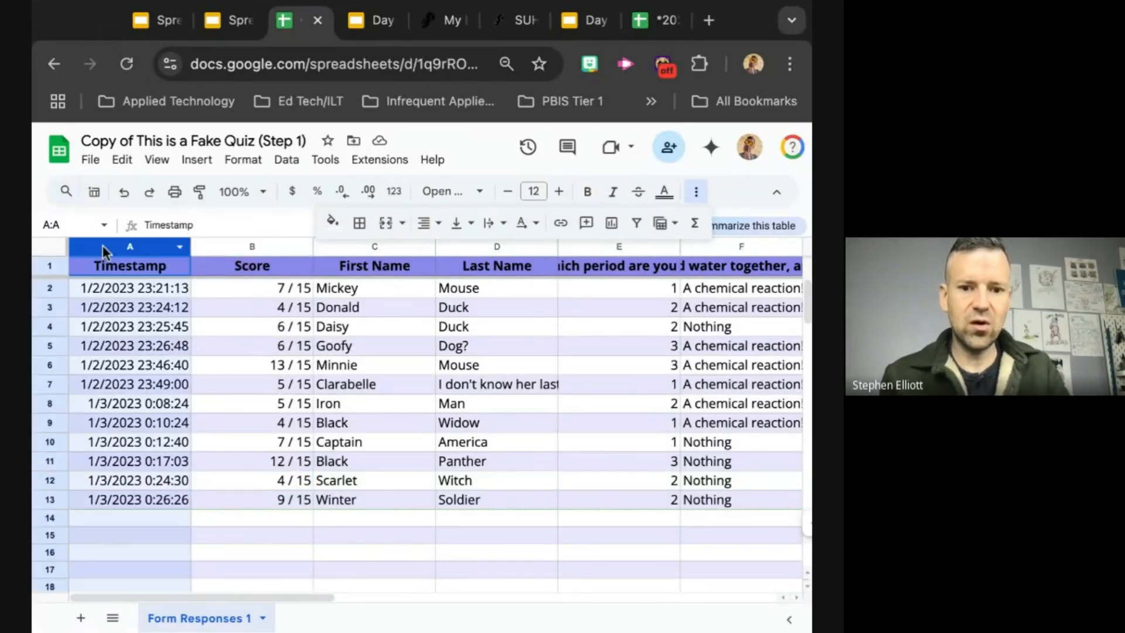
{"action": "left_click", "coordinate": [238, 249], "text": "shift"}
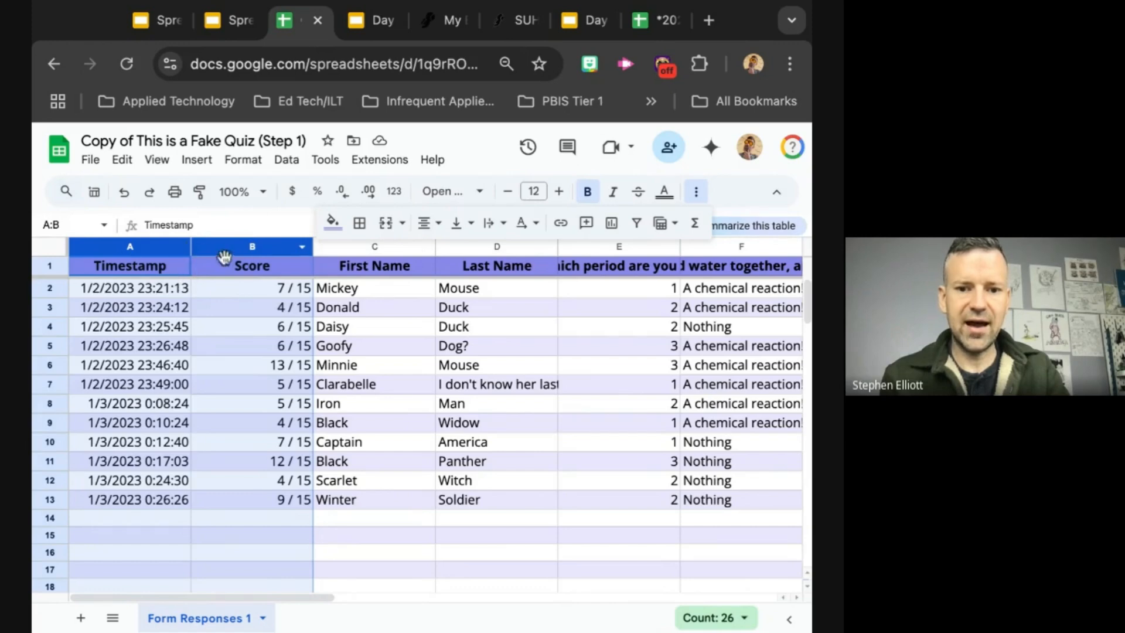
{"action": "left_click", "coordinate": [157, 161]}
{"action": "mouse_move", "coordinate": [196, 161]}
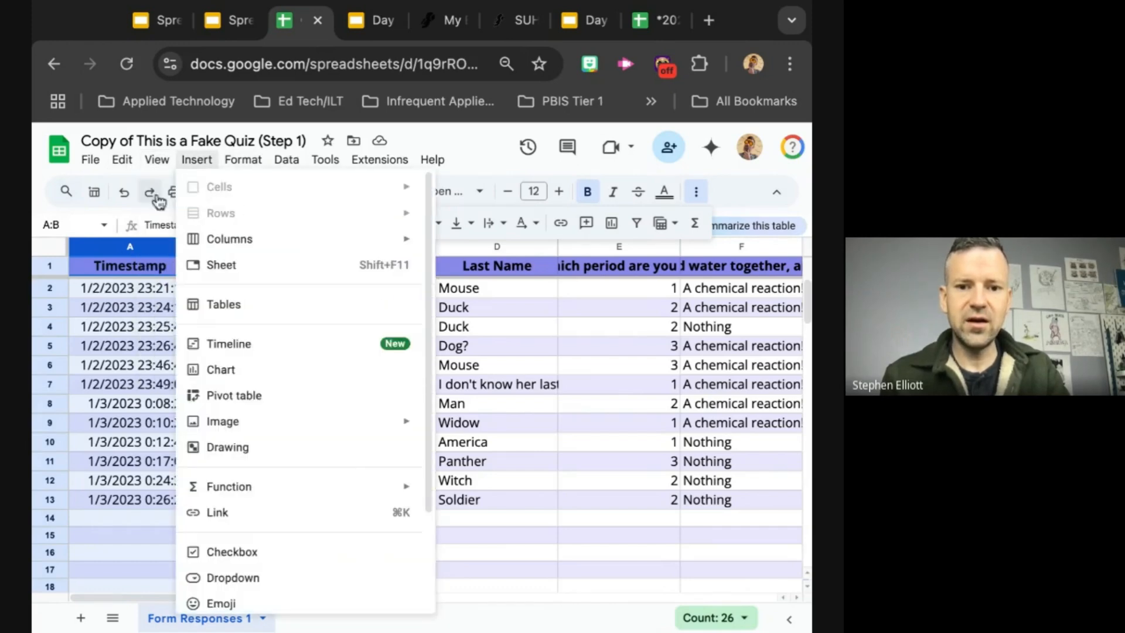
{"action": "mouse_move", "coordinate": [158, 160]}
{"action": "mouse_move", "coordinate": [211, 215]}
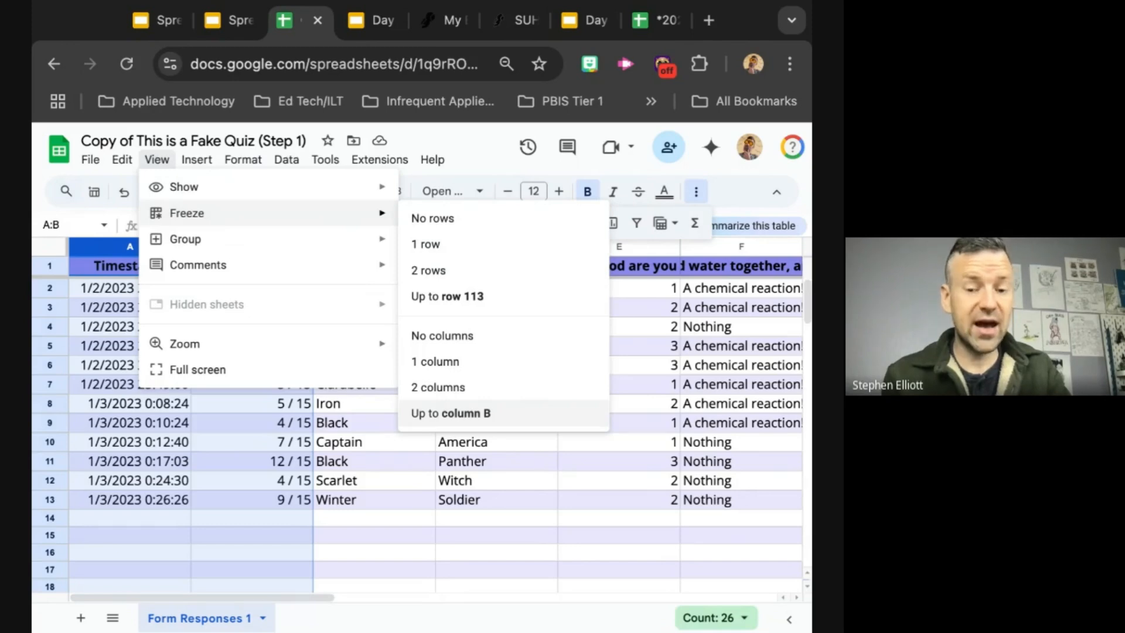
{"action": "left_click", "coordinate": [450, 413]}
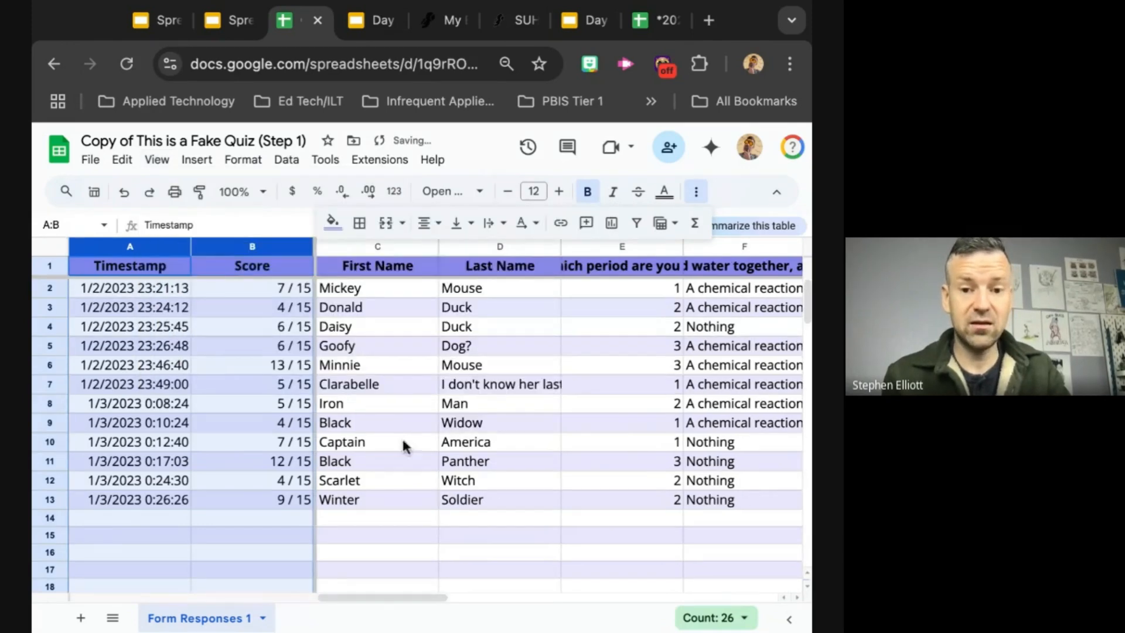
{"action": "scroll", "coordinate": [372, 477], "scroll_direction": "right", "scroll_amount": 3}
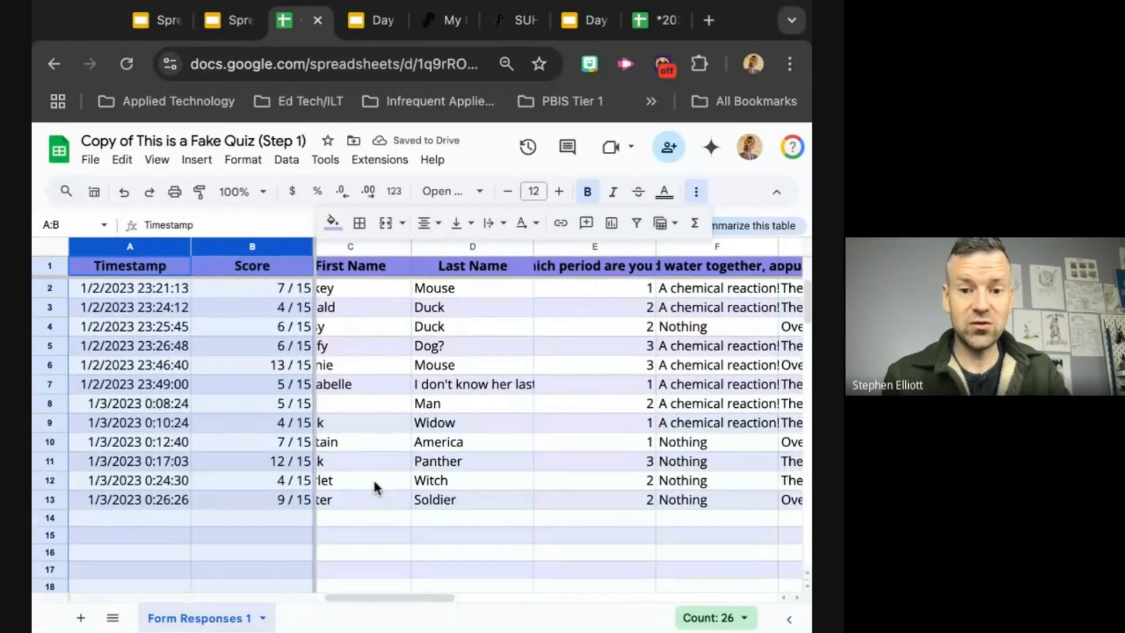
{"action": "scroll", "coordinate": [560, 421], "scroll_direction": "right", "scroll_amount": 4}
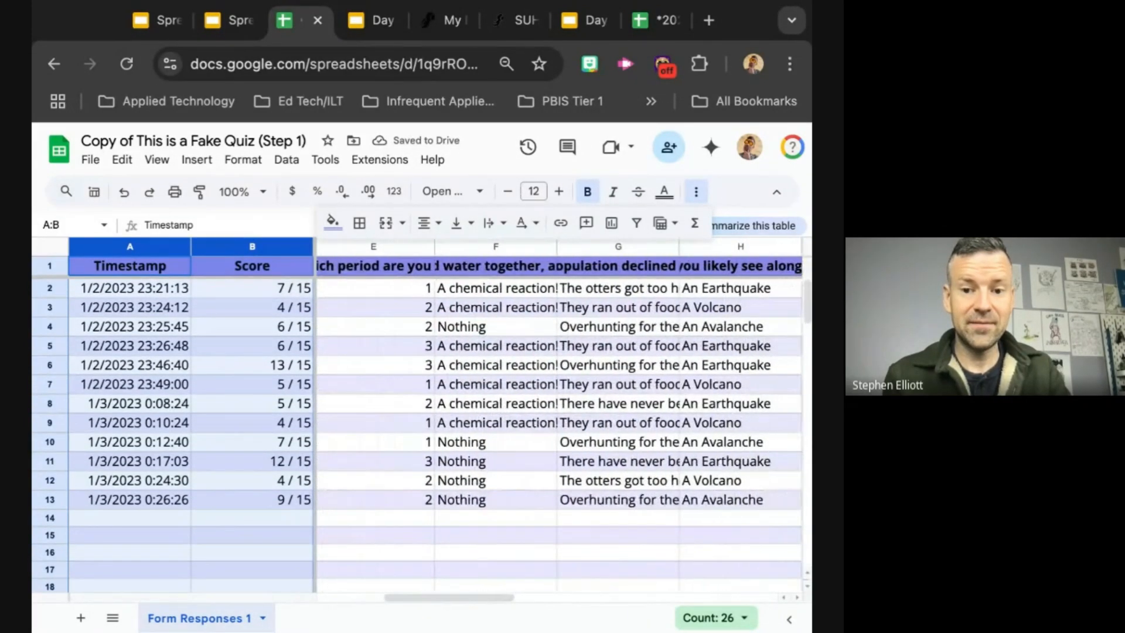
{"action": "scroll", "coordinate": [560, 421], "scroll_direction": "right", "scroll_amount": 3}
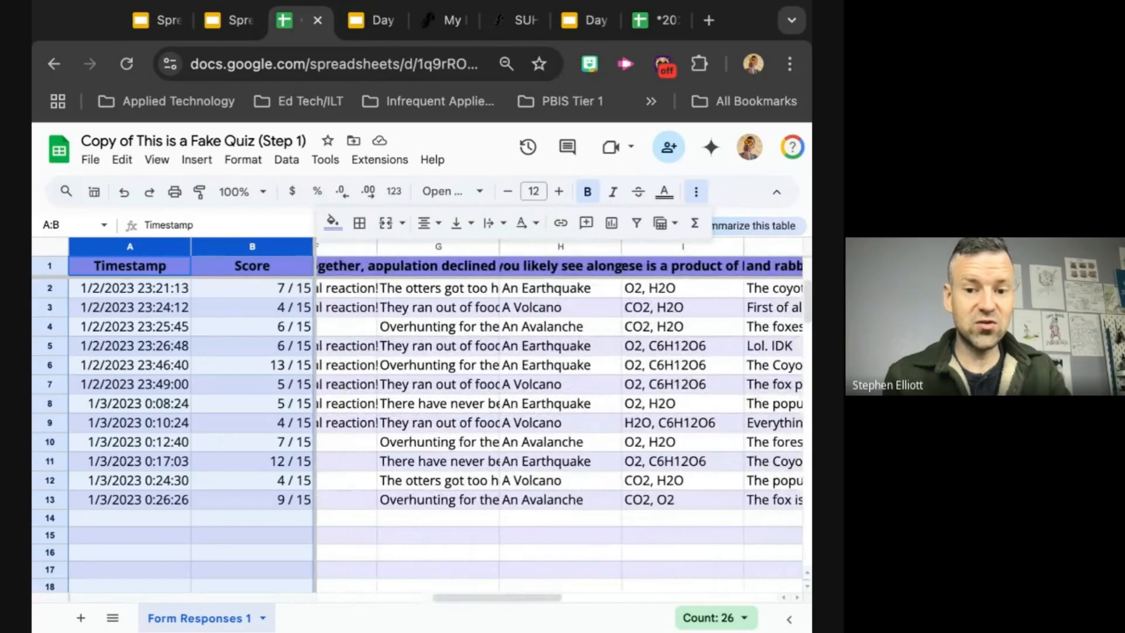
{"action": "scroll", "coordinate": [560, 421], "scroll_direction": "right", "scroll_amount": 4}
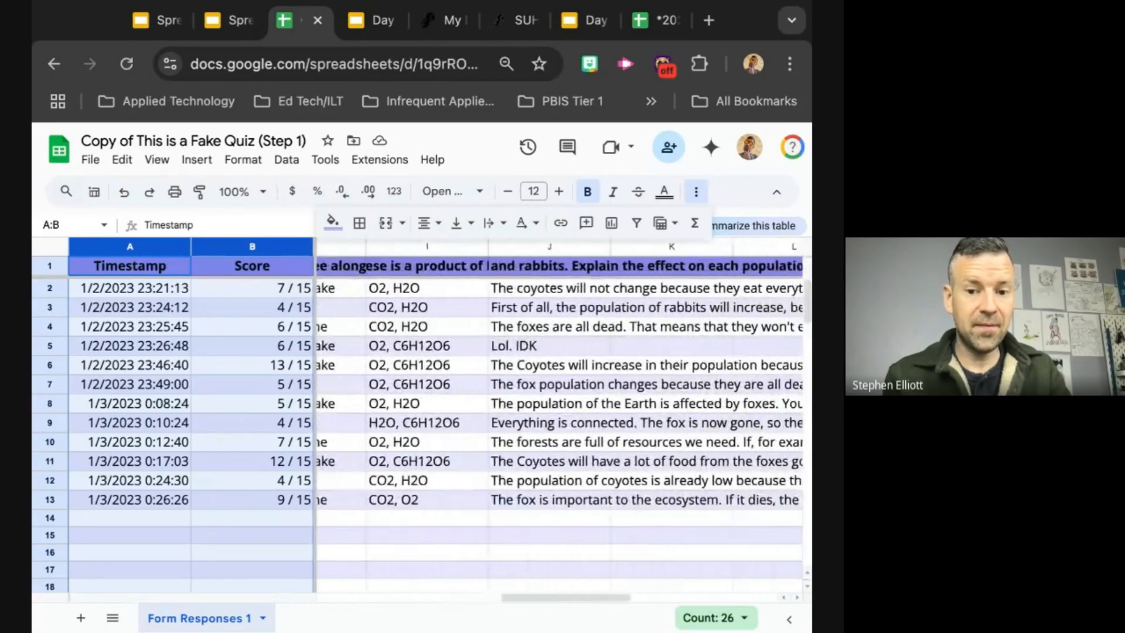
{"action": "scroll", "coordinate": [560, 420], "scroll_direction": "right", "scroll_amount": 2}
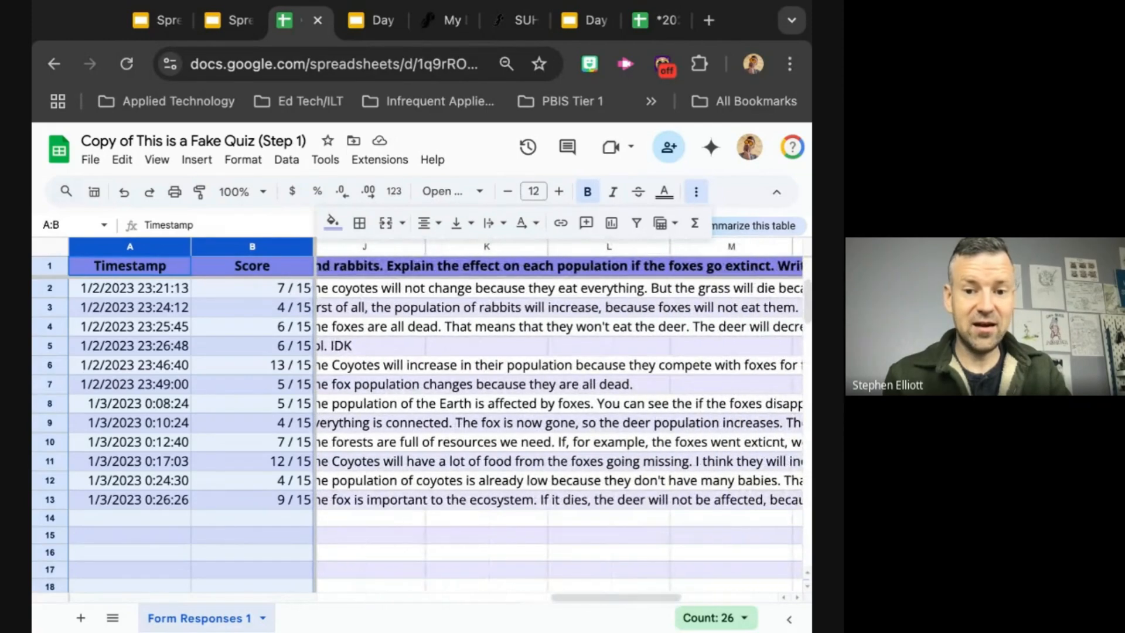
{"action": "scroll", "coordinate": [560, 420], "scroll_direction": "left", "scroll_amount": 15}
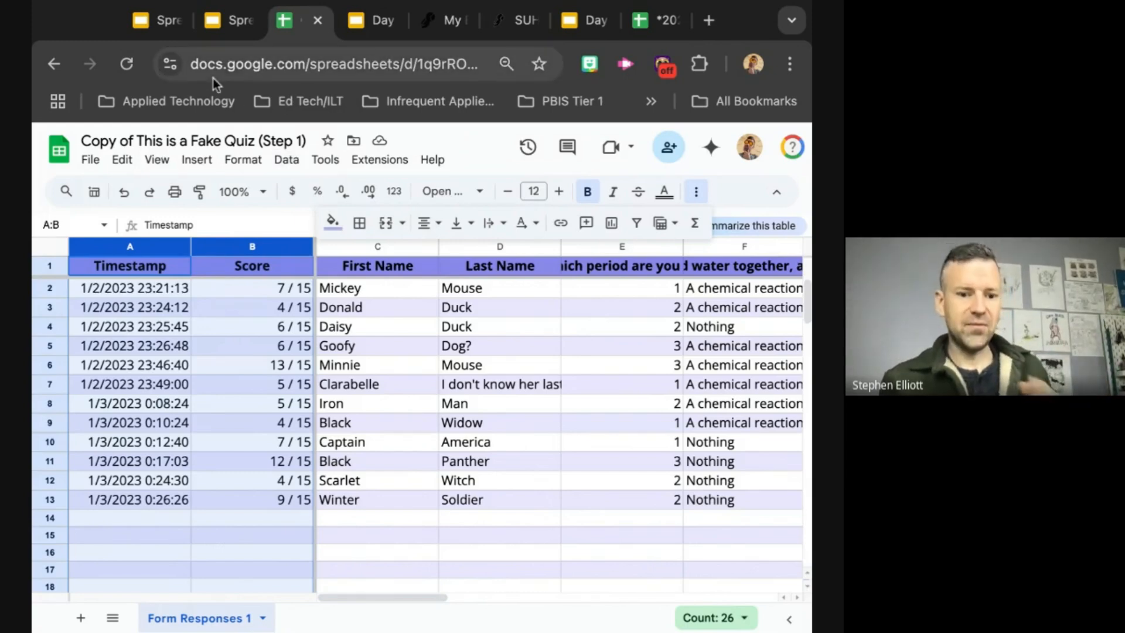
Step: Check the frozen header row and columns A and B across the responses, and consult the Step 1 checklist in the training slides
{"action": "scroll", "coordinate": [468, 428], "scroll_direction": "down", "scroll_amount": 3}
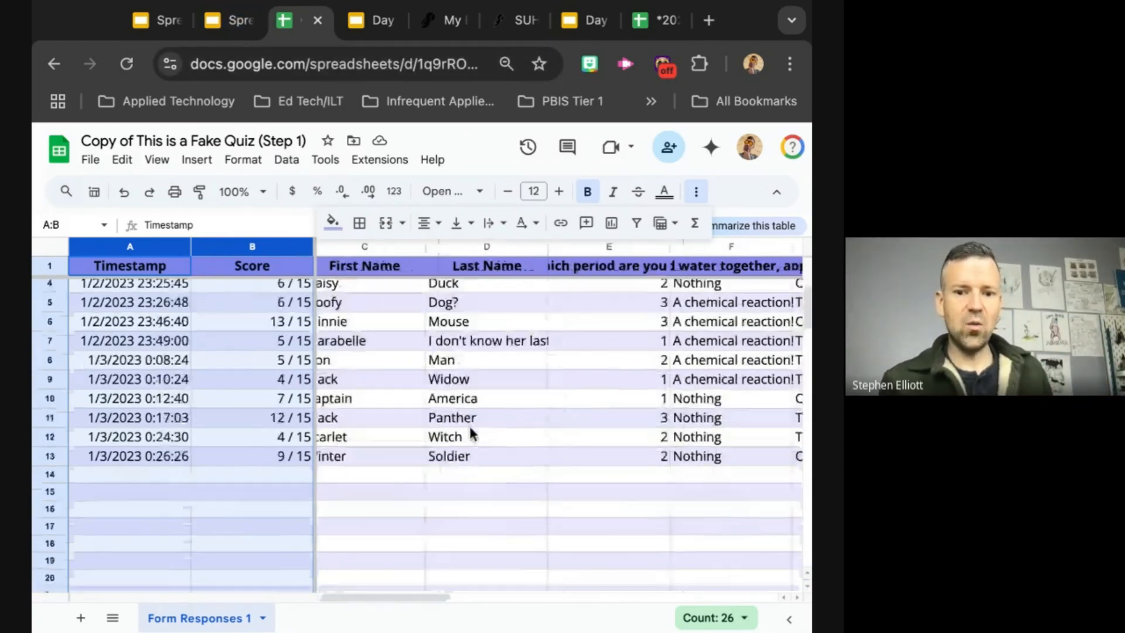
{"action": "scroll", "coordinate": [469, 428], "scroll_direction": "down", "scroll_amount": 2}
{"action": "scroll", "coordinate": [469, 431], "scroll_direction": "up", "scroll_amount": 2}
{"action": "scroll", "coordinate": [469, 431], "scroll_direction": "right", "scroll_amount": 3}
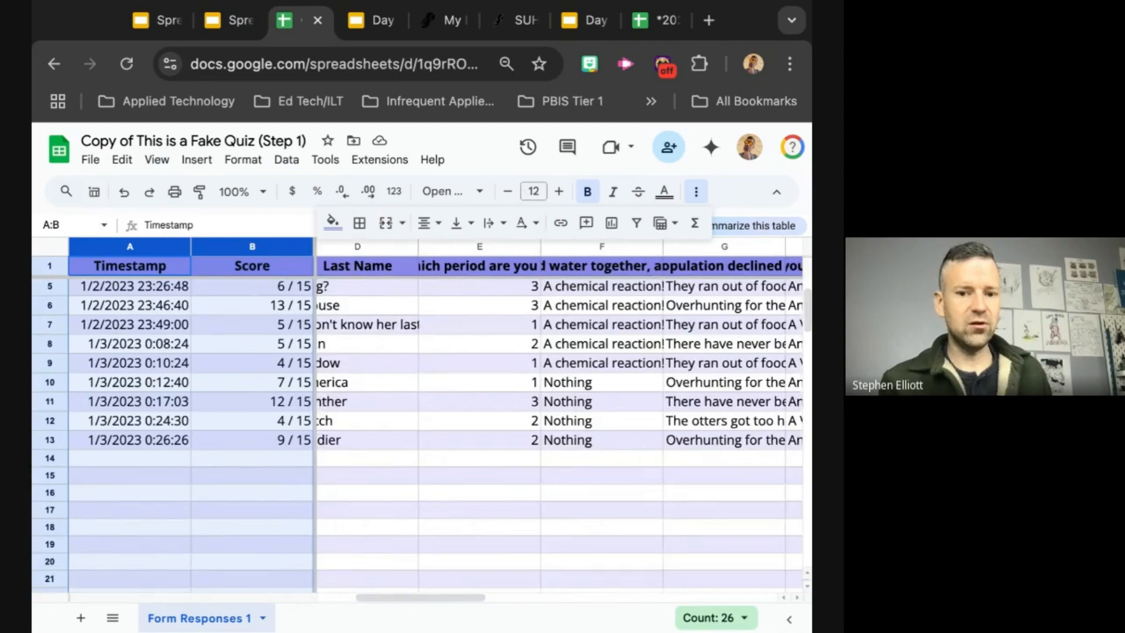
{"action": "scroll", "coordinate": [469, 428], "scroll_direction": "up", "scroll_amount": 1}
{"action": "scroll", "coordinate": [468, 428], "scroll_direction": "left", "scroll_amount": 3}
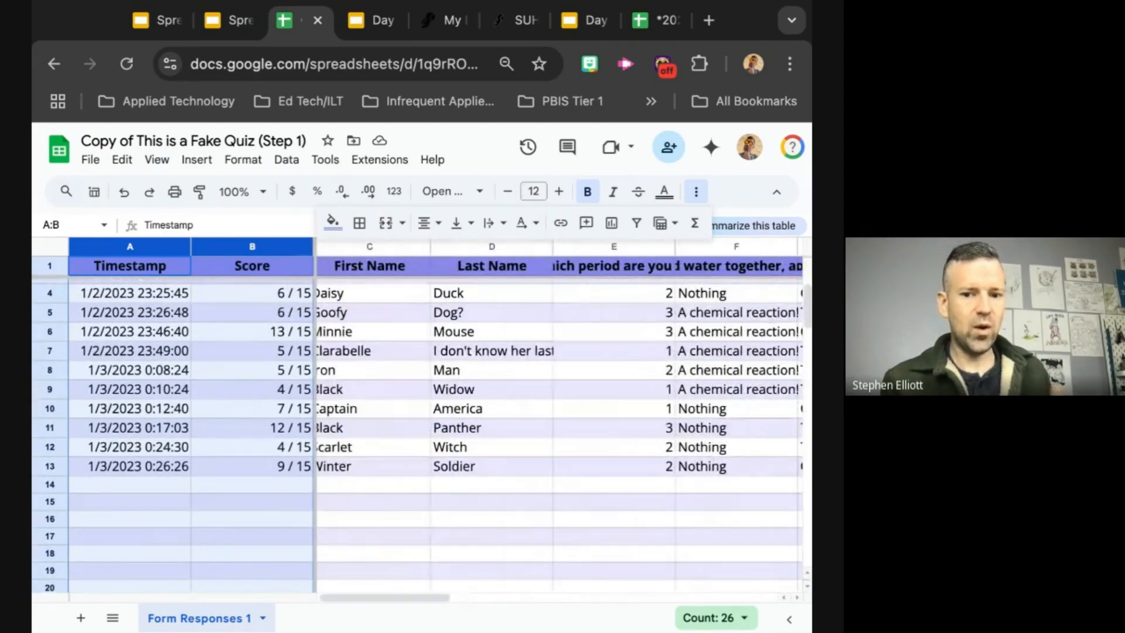
{"action": "scroll", "coordinate": [469, 428], "scroll_direction": "up", "scroll_amount": 2}
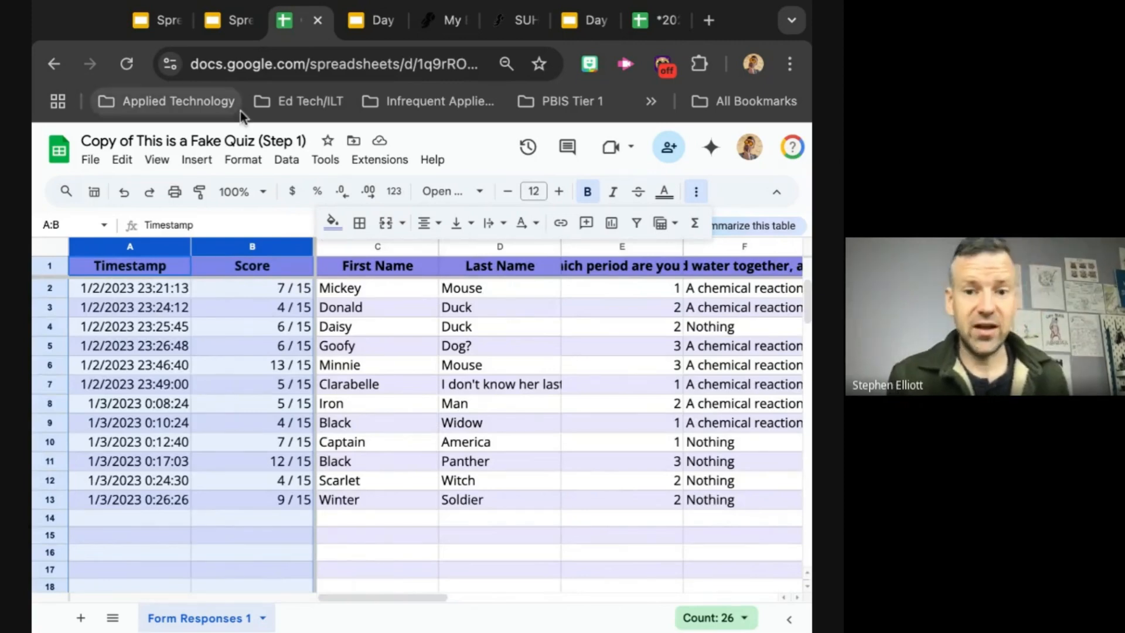
{"action": "left_click", "coordinate": [240, 20]}
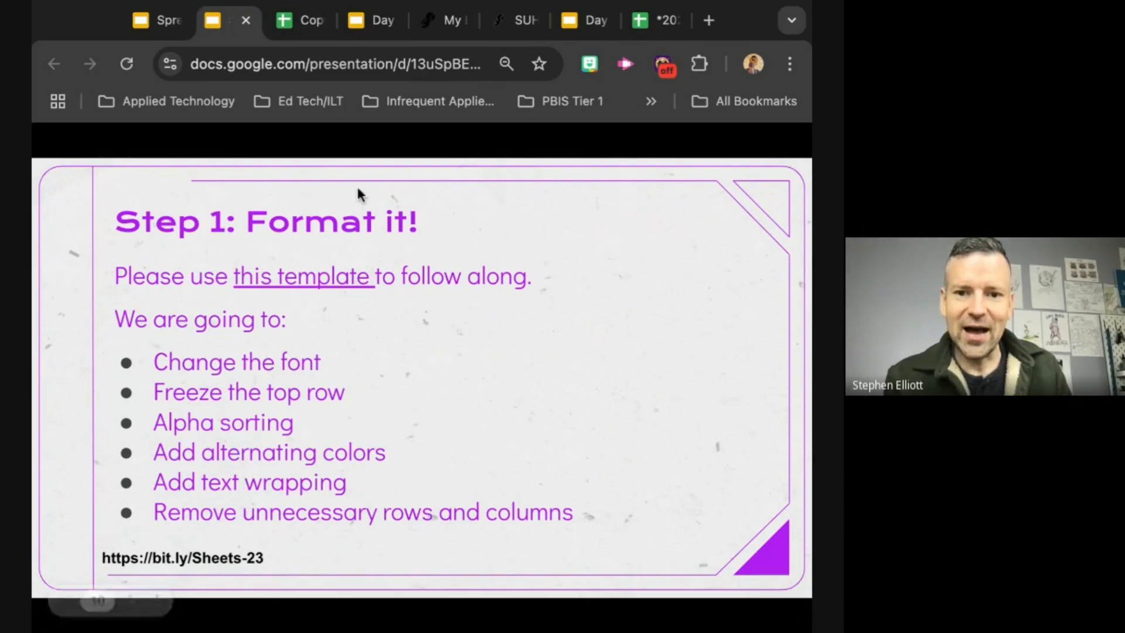
{"action": "left_click", "coordinate": [294, 24]}
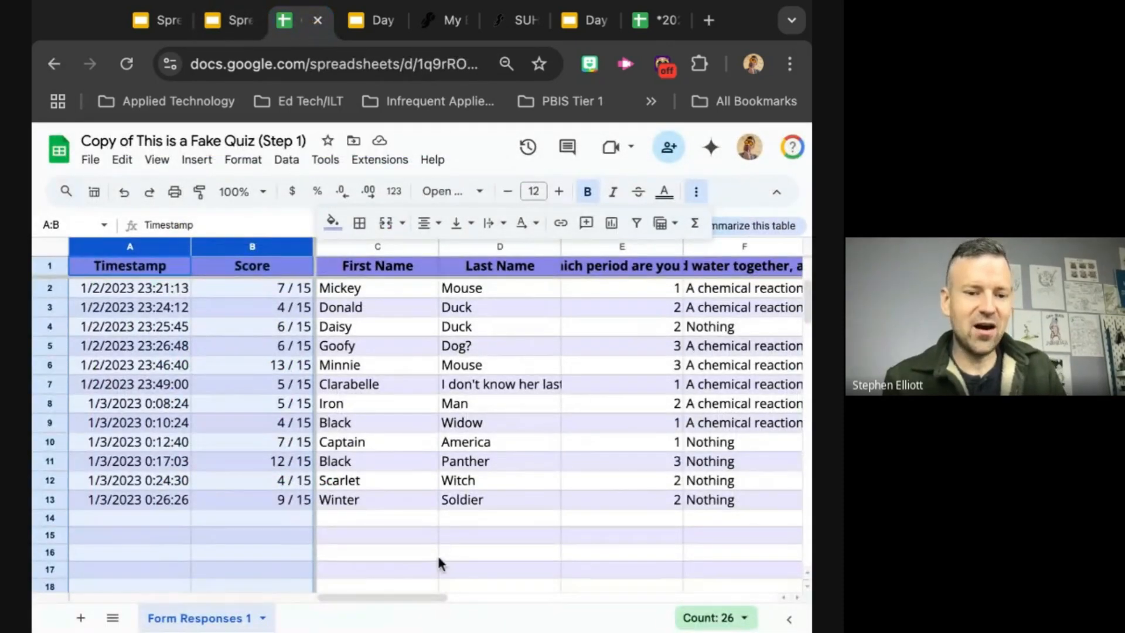
Step: Examine how the long paragraph answers to the food web question in column J run across the neighbouring columns
{"action": "scroll", "coordinate": [451, 563], "scroll_direction": "down", "scroll_amount": 1}
{"action": "scroll", "coordinate": [451, 564], "scroll_direction": "right", "scroll_amount": 3}
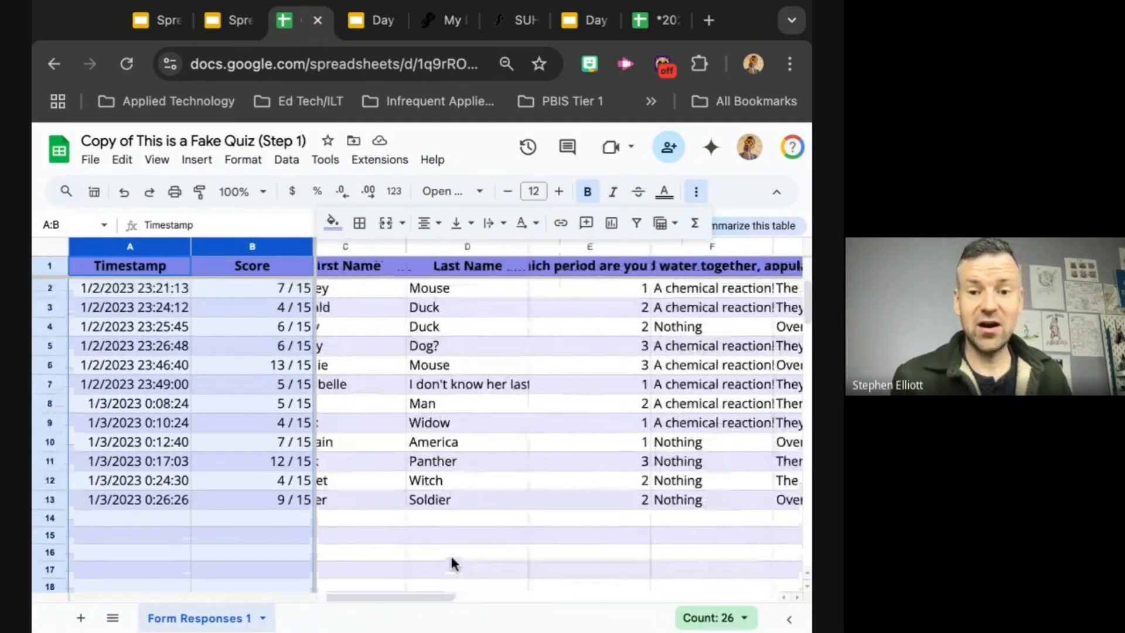
{"action": "scroll", "coordinate": [452, 564], "scroll_direction": "left", "scroll_amount": 3}
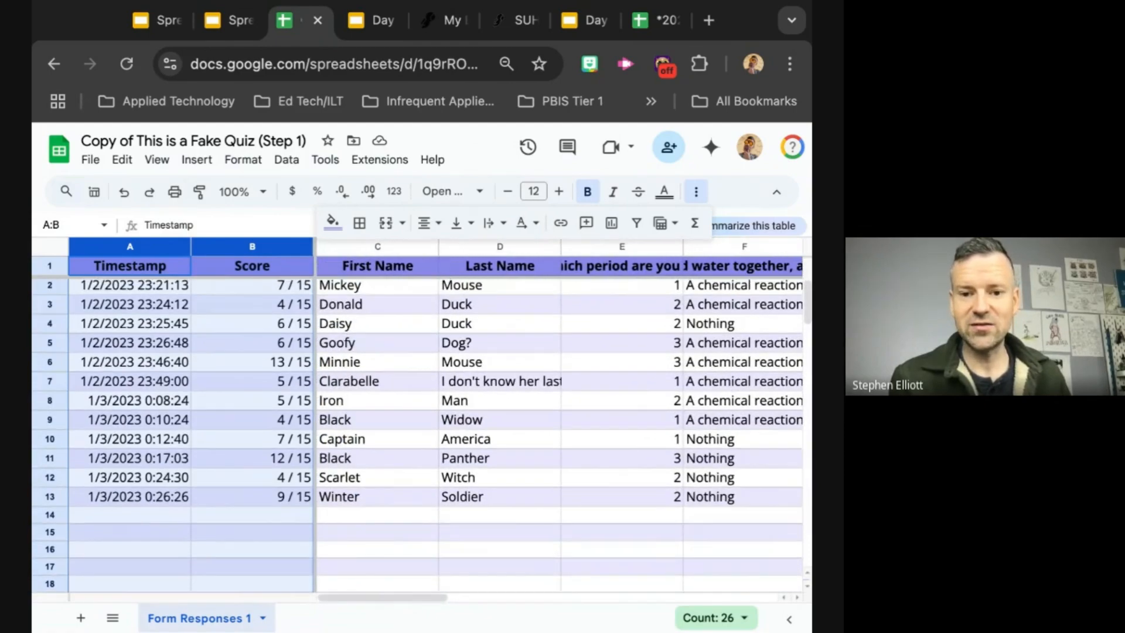
{"action": "scroll", "coordinate": [561, 422], "scroll_direction": "right", "scroll_amount": 10}
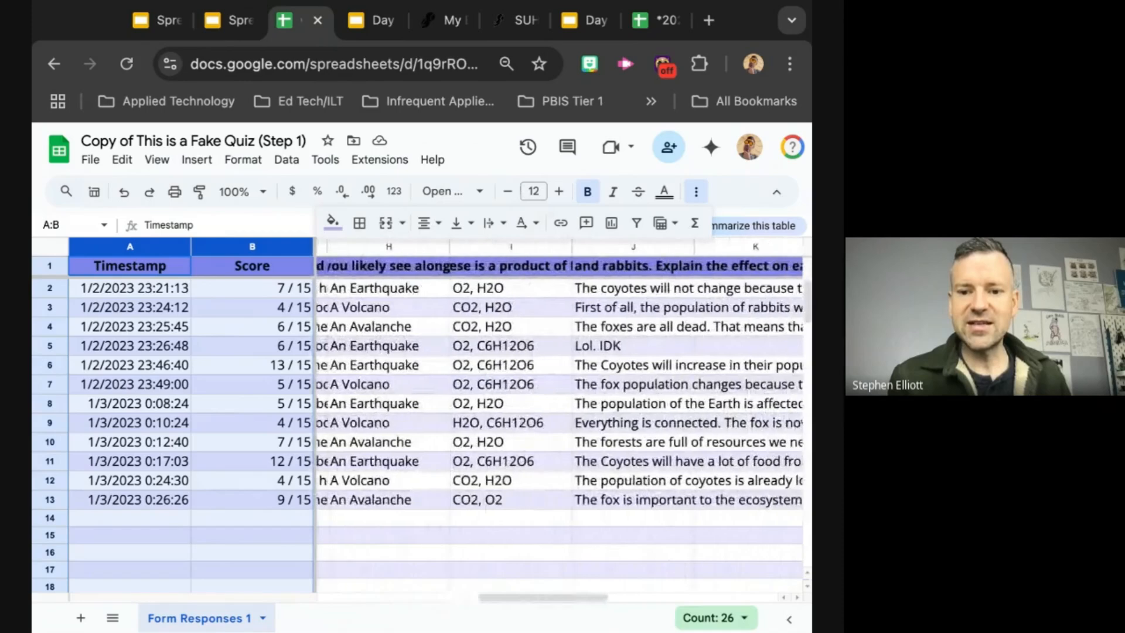
{"action": "scroll", "coordinate": [561, 422], "scroll_direction": "right", "scroll_amount": 4}
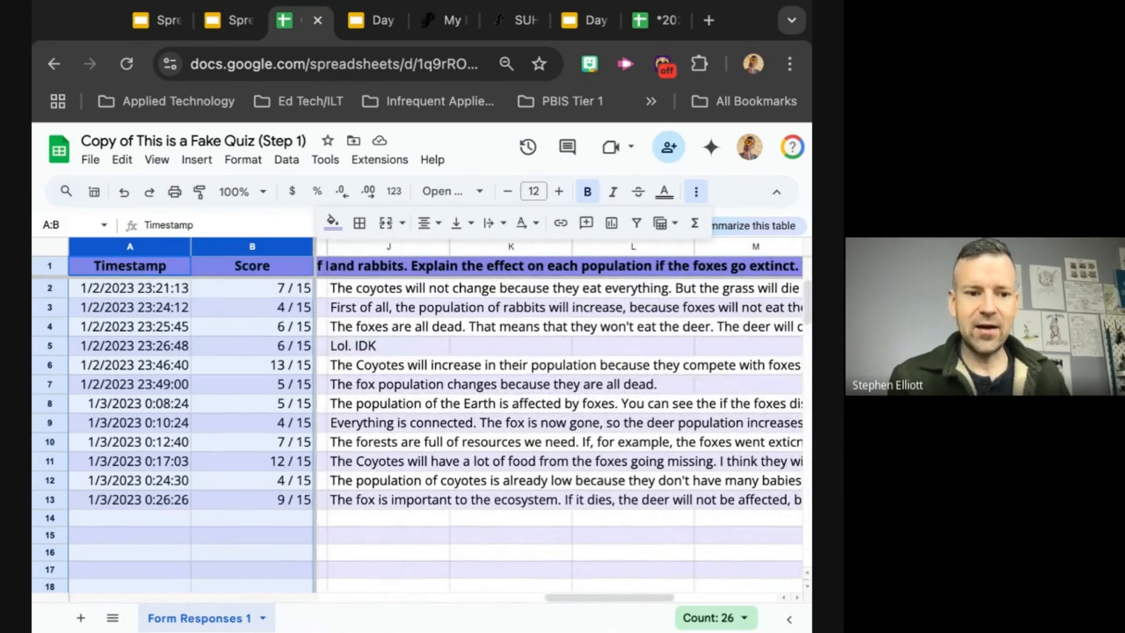
{"action": "scroll", "coordinate": [419, 403], "scroll_direction": "right", "scroll_amount": 1}
{"action": "scroll", "coordinate": [420, 403], "scroll_direction": "left", "scroll_amount": 1}
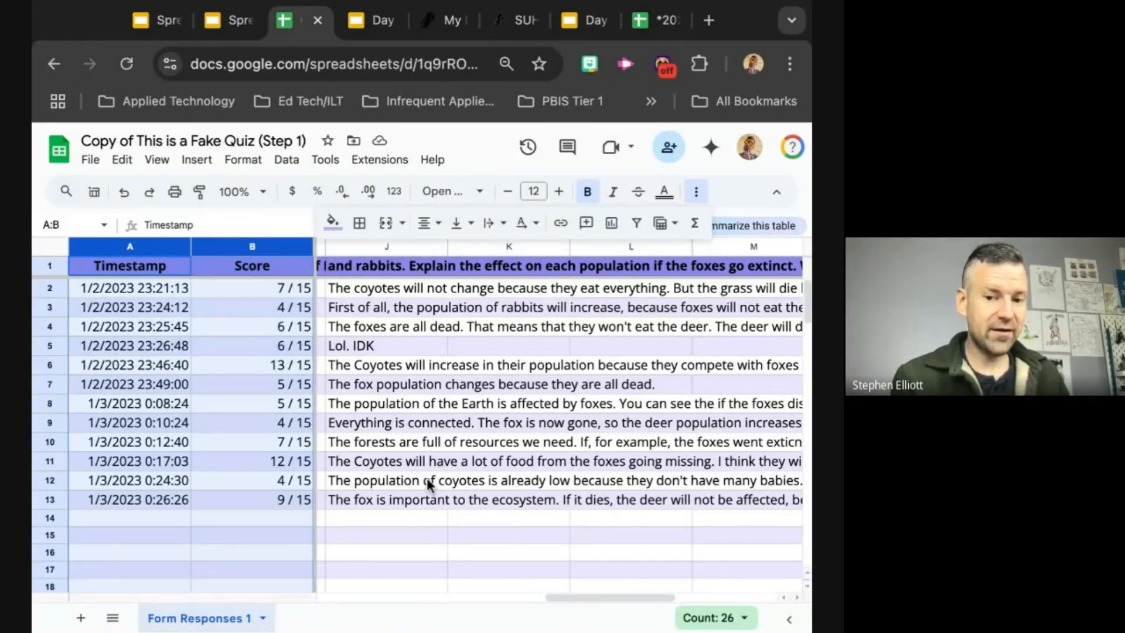
{"action": "scroll", "coordinate": [427, 477], "scroll_direction": "left", "scroll_amount": 1}
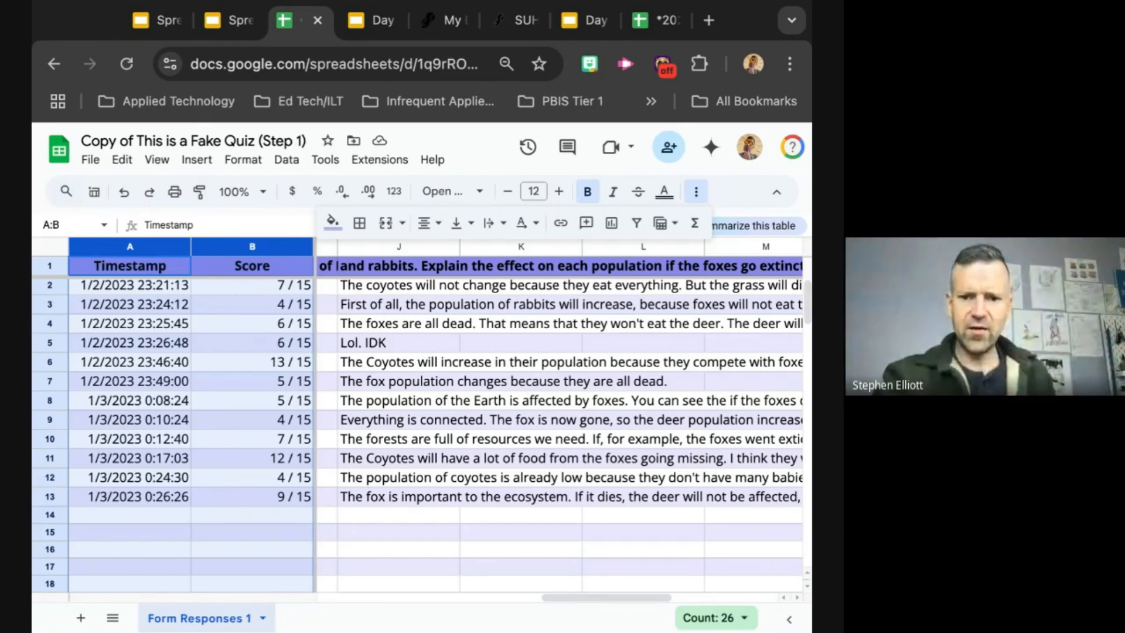
{"action": "scroll", "coordinate": [560, 422], "scroll_direction": "left", "scroll_amount": 1}
{"action": "scroll", "coordinate": [560, 422], "scroll_direction": "right", "scroll_amount": 1}
{"action": "scroll", "coordinate": [560, 381], "scroll_direction": "right", "scroll_amount": 5}
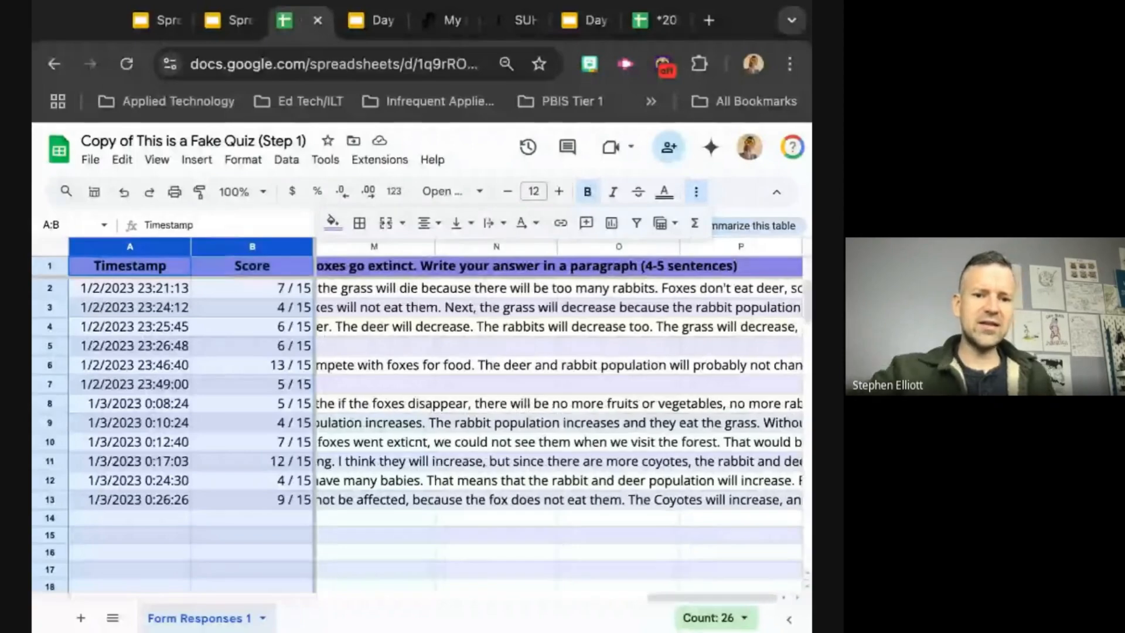
{"action": "scroll", "coordinate": [560, 381], "scroll_direction": "left", "scroll_amount": 2}
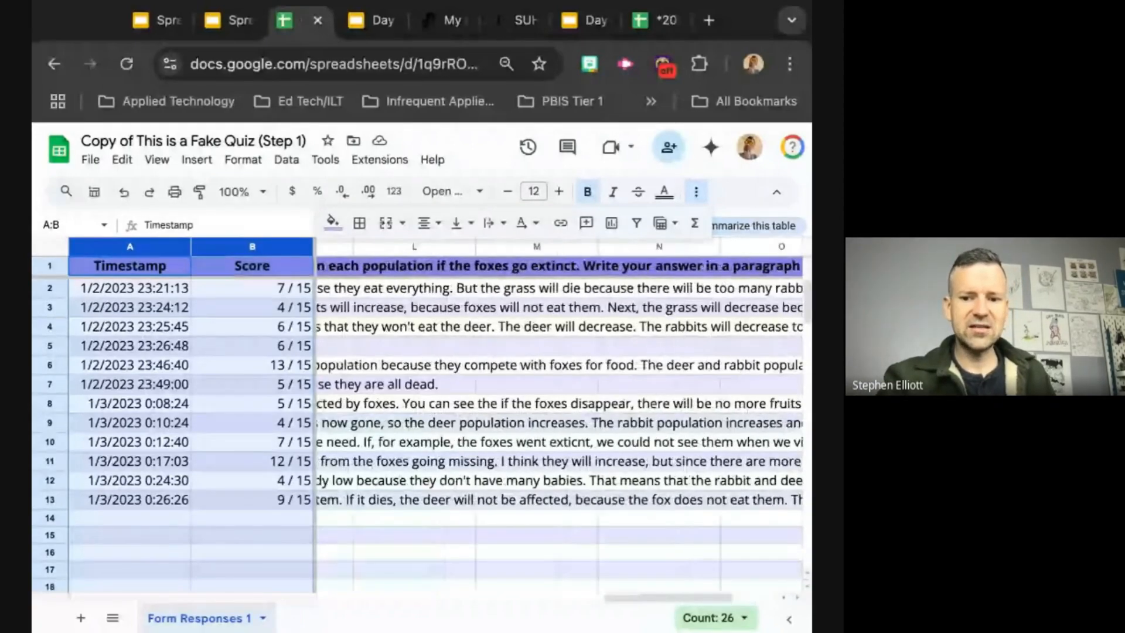
{"action": "scroll", "coordinate": [560, 380], "scroll_direction": "right", "scroll_amount": 2}
{"action": "scroll", "coordinate": [560, 381], "scroll_direction": "left", "scroll_amount": 6}
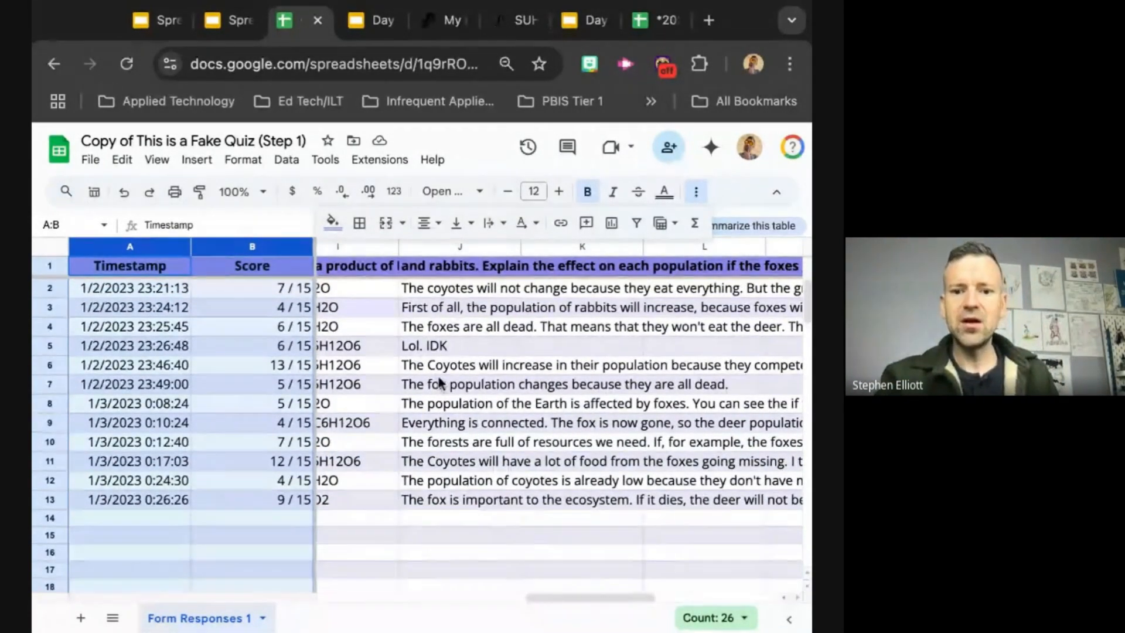
Step: Set the text wrapping of the whole food web question column J to Wrap
{"action": "left_click", "coordinate": [435, 251]}
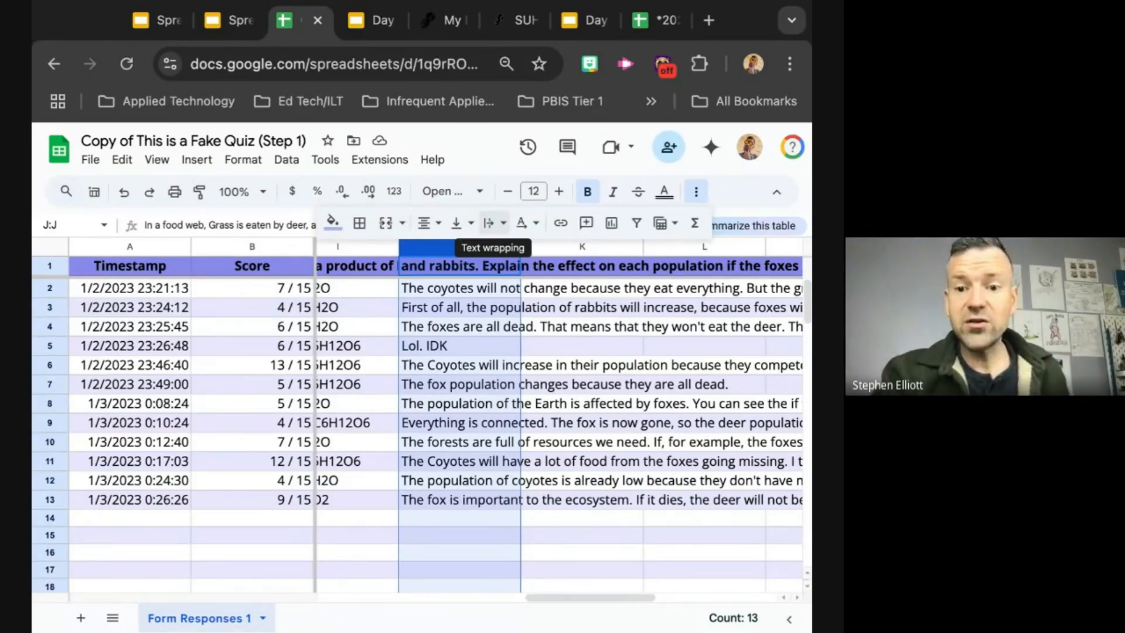
{"action": "left_click", "coordinate": [493, 223]}
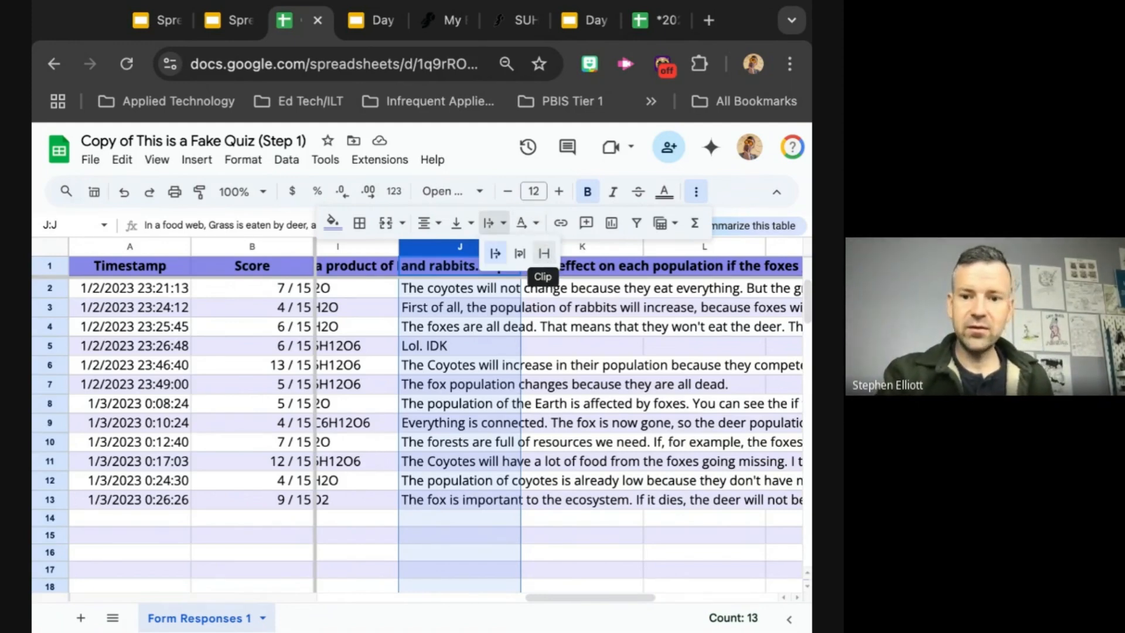
{"action": "left_click", "coordinate": [495, 222]}
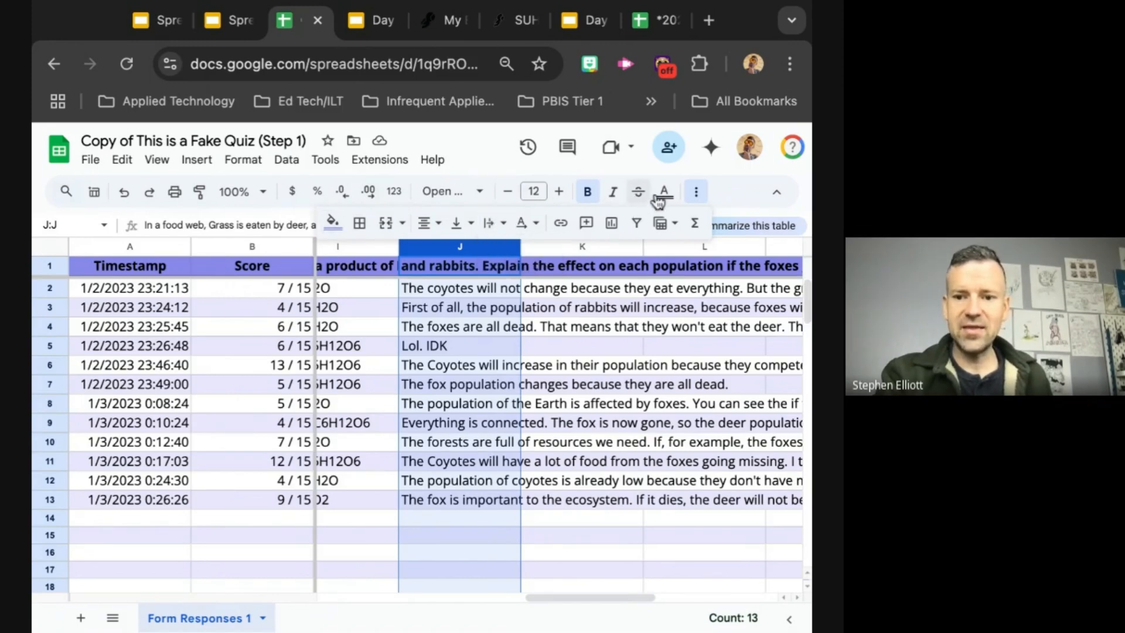
{"action": "left_click", "coordinate": [700, 195]}
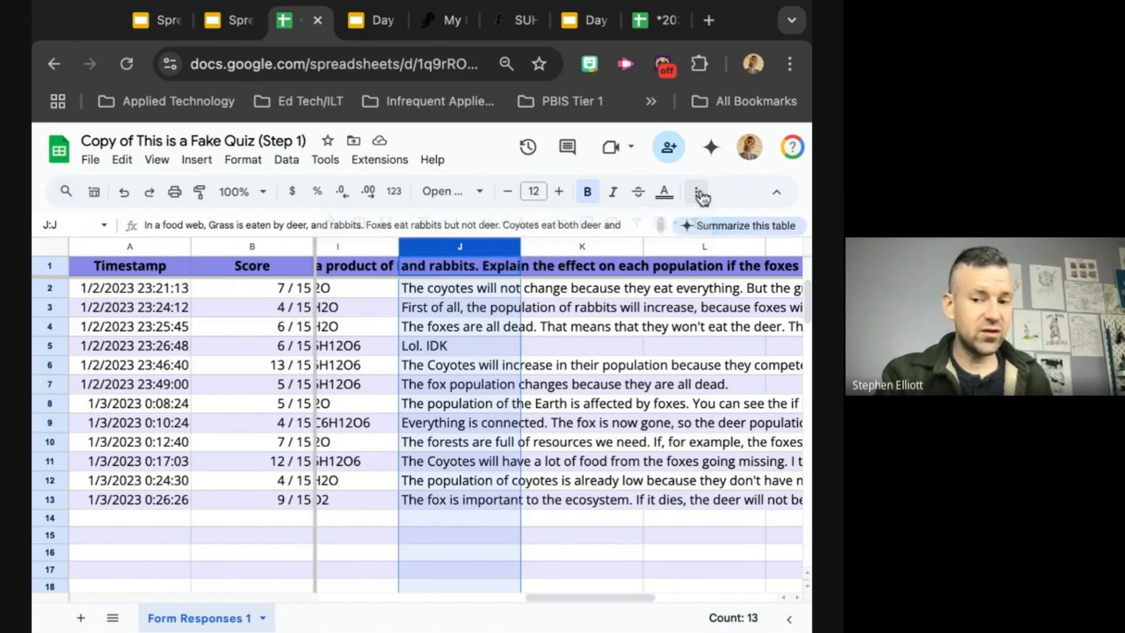
{"action": "left_click", "coordinate": [698, 193]}
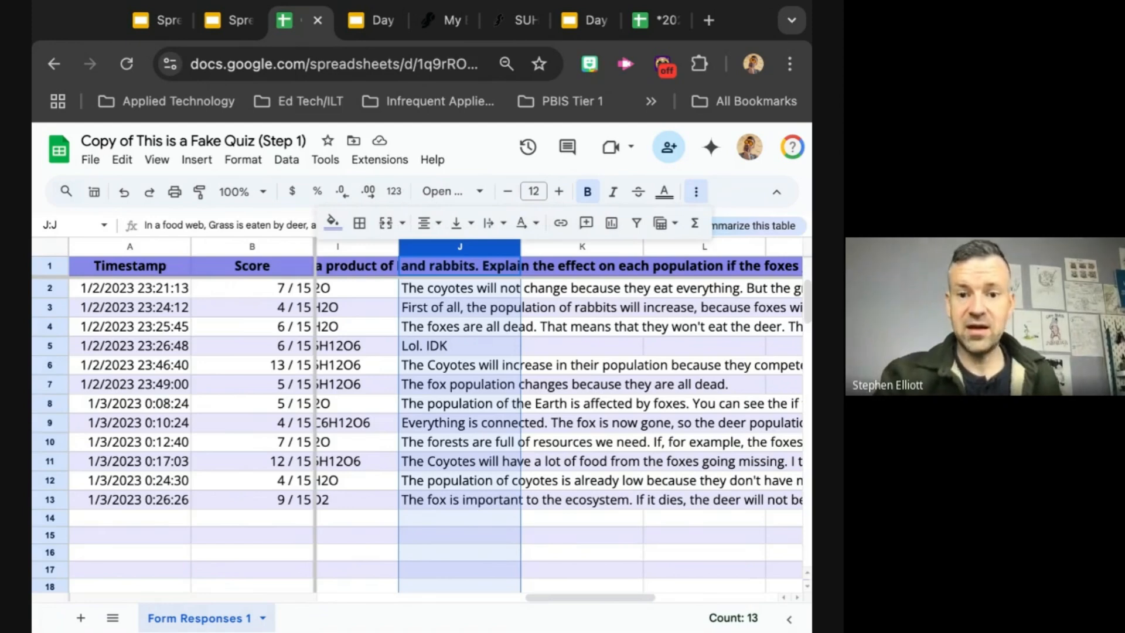
{"action": "left_click", "coordinate": [503, 224]}
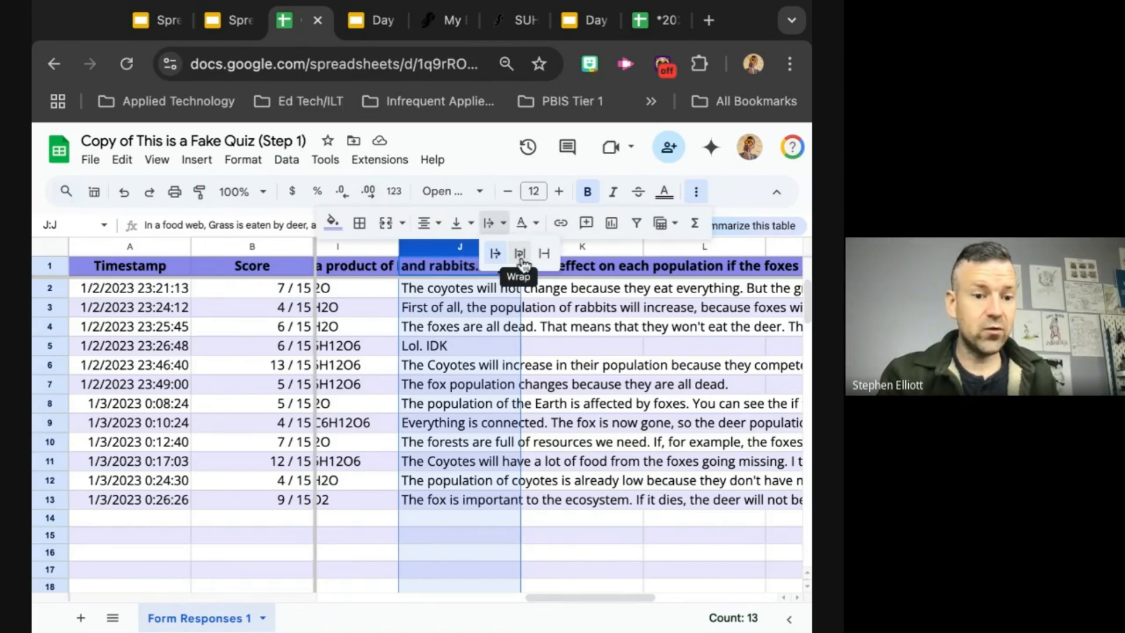
{"action": "left_click", "coordinate": [519, 254]}
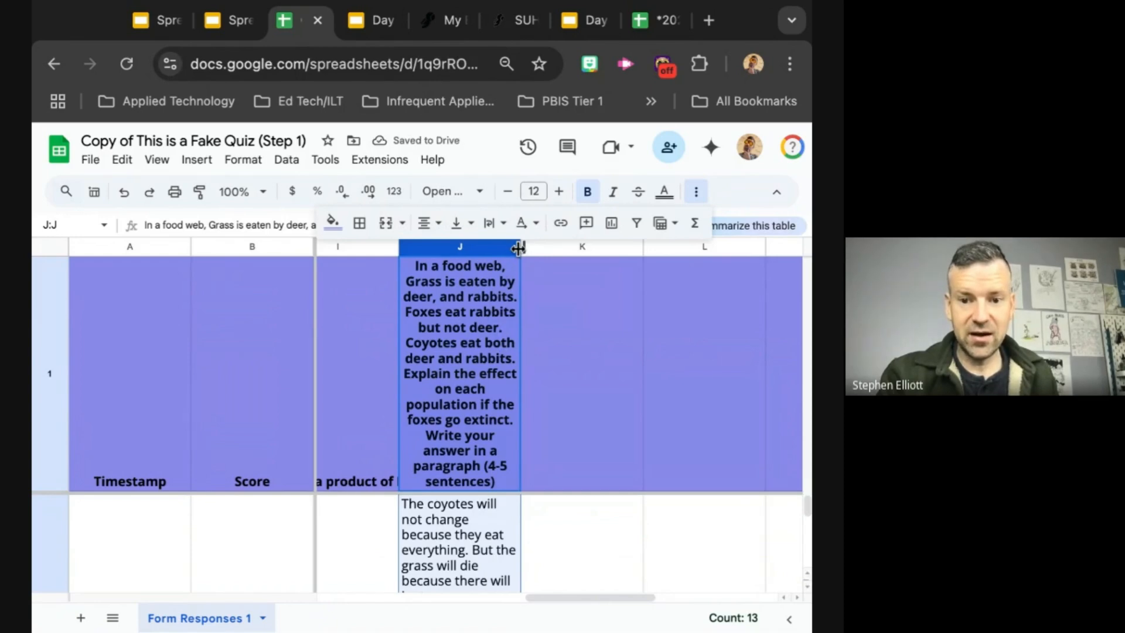
Step: Widen column J to several times its original width so the wrapped paragraph answers take fewer lines, checking the answers in rows 2 to 5
{"action": "left_click_drag", "start_coordinate": [519, 250], "coordinate": [772, 247]}
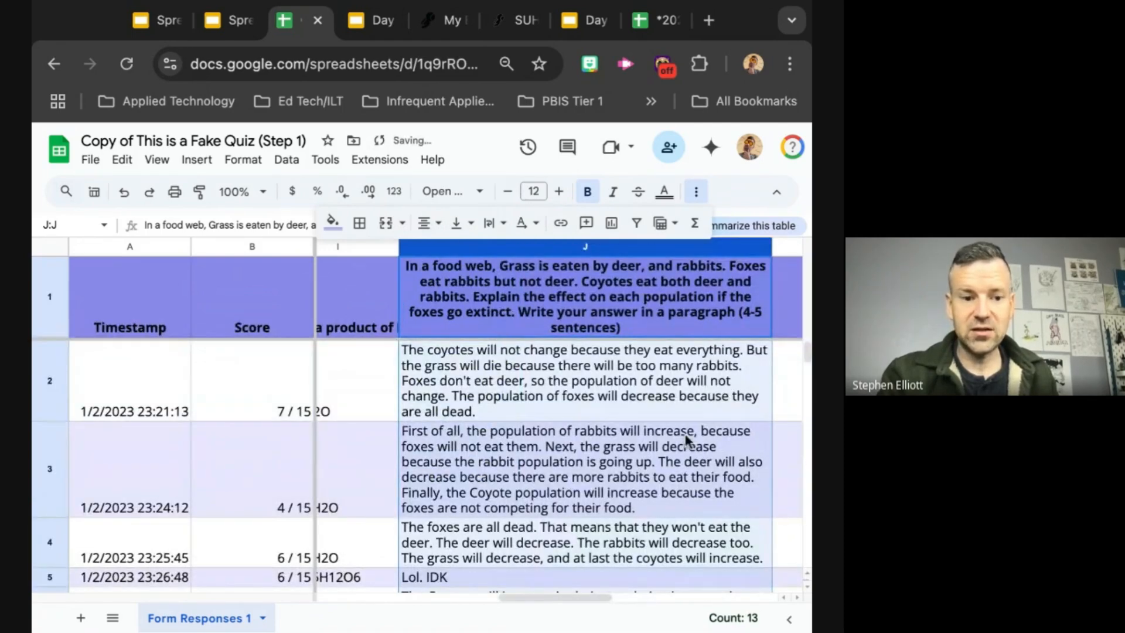
{"action": "left_click", "coordinate": [562, 400]}
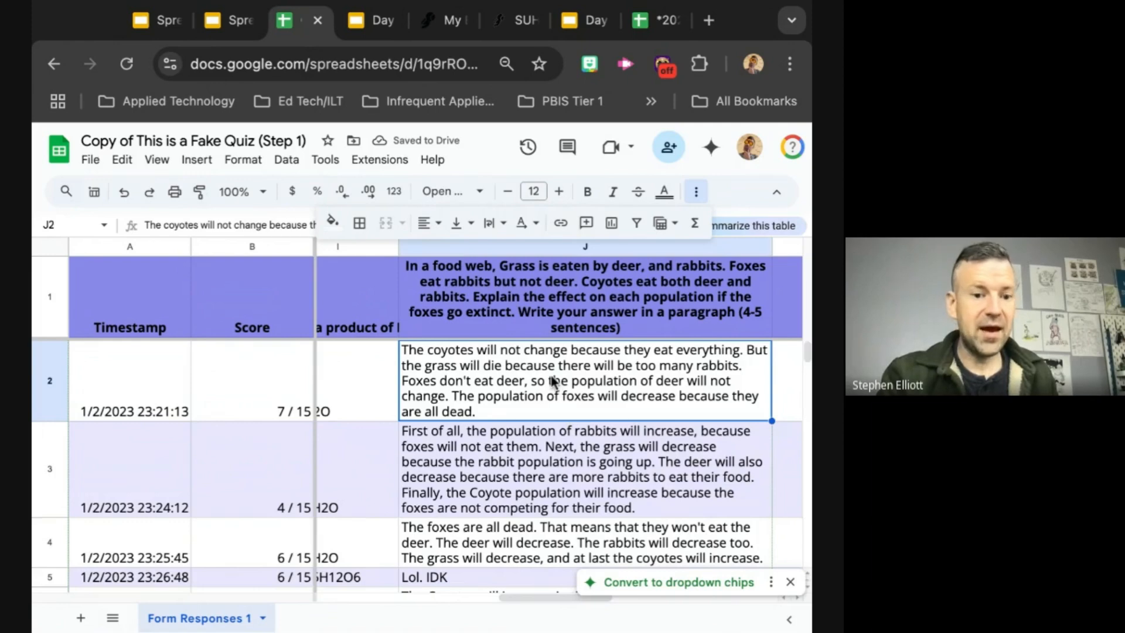
{"action": "key", "text": "Down"}
{"action": "key", "text": "Down"}
{"action": "key", "text": "Down"}
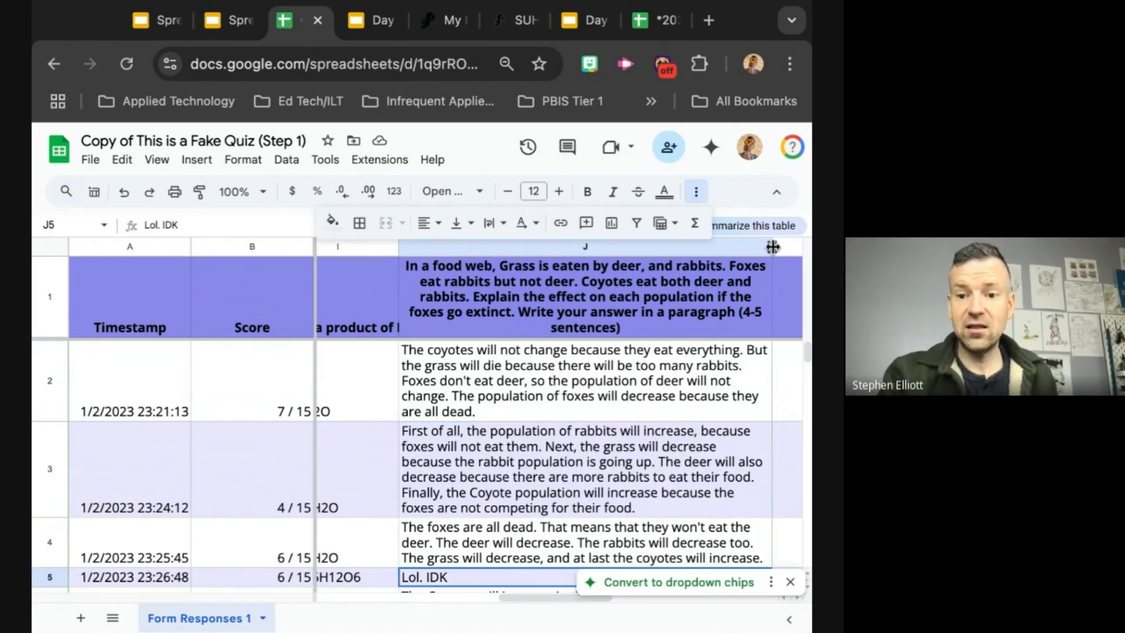
{"action": "left_click_drag", "start_coordinate": [772, 247], "coordinate": [801, 247]}
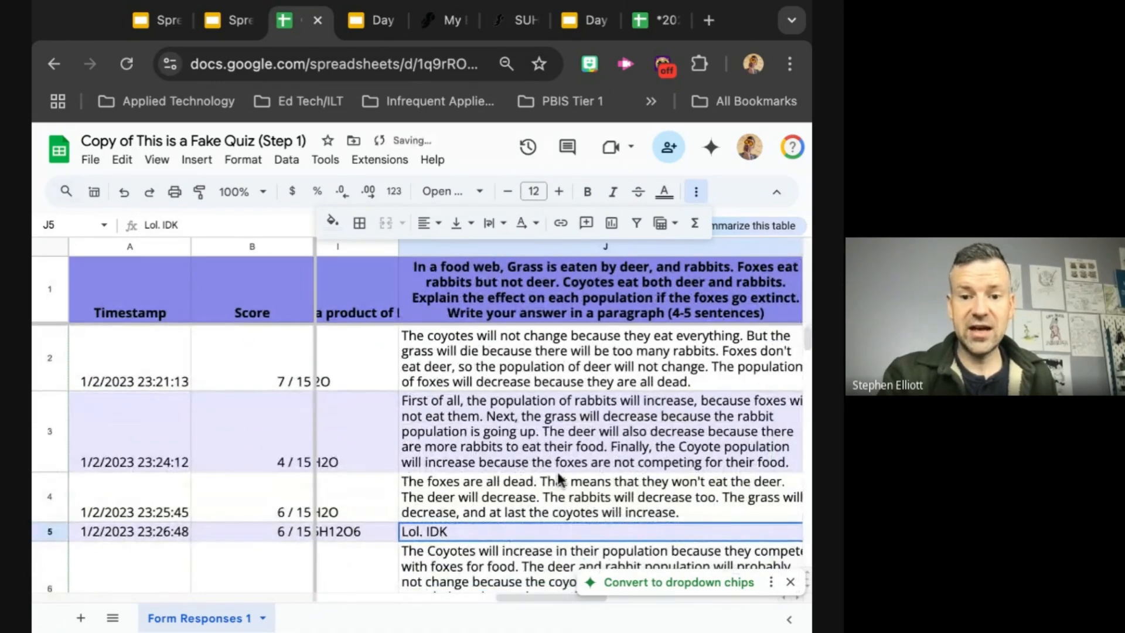
Step: Set the text wrapping of the food web question's header cell J1 to Clip
{"action": "left_click", "coordinate": [494, 300]}
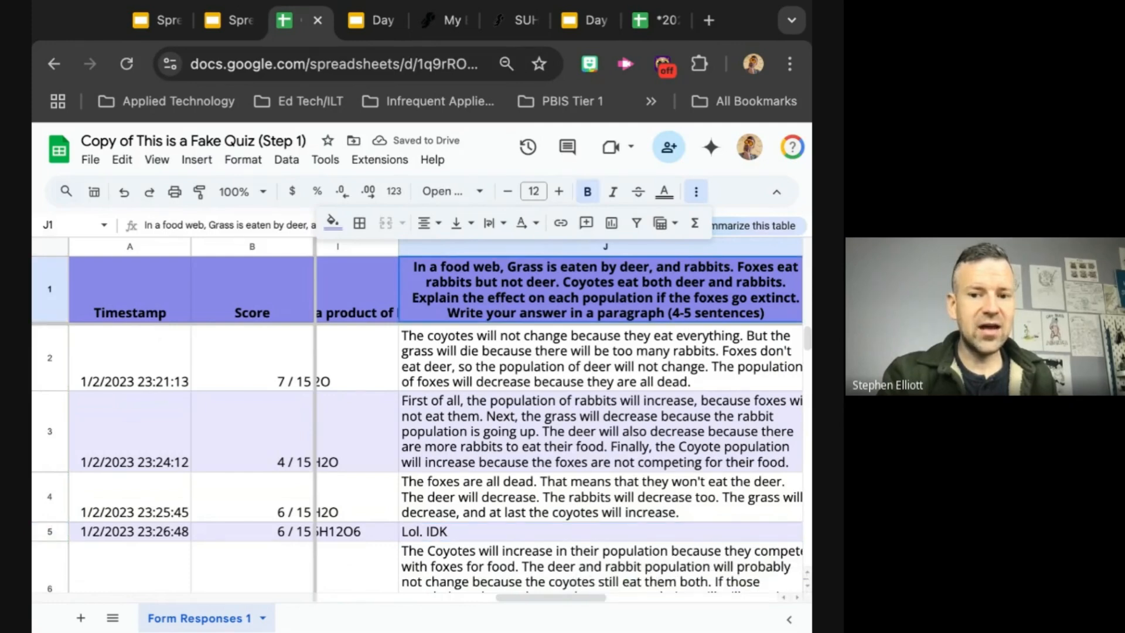
{"action": "left_click", "coordinate": [494, 224]}
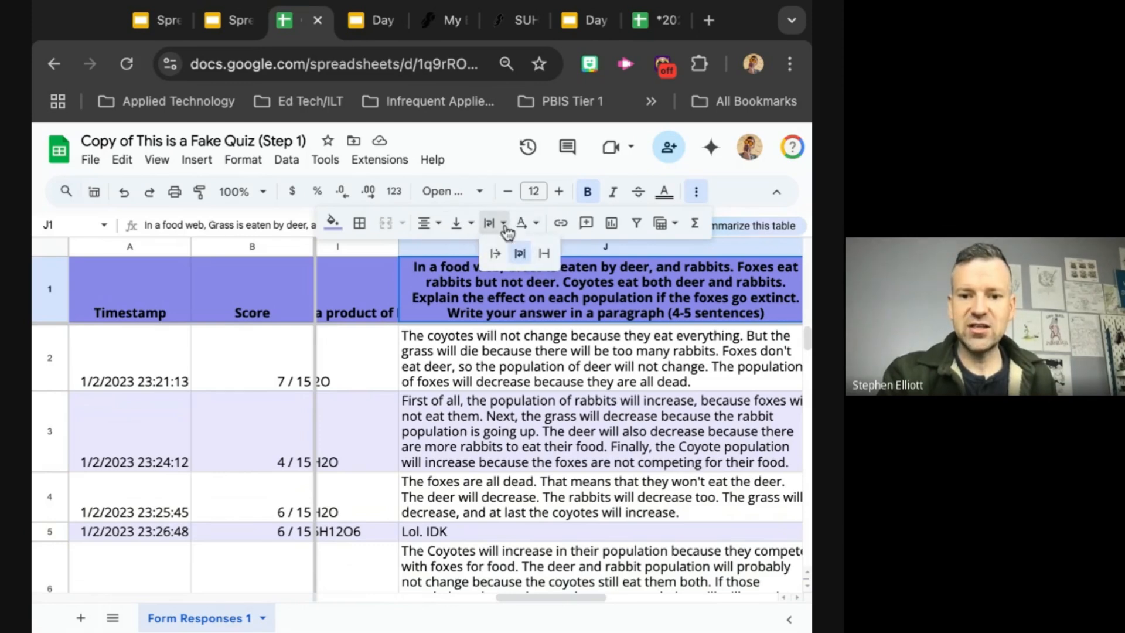
{"action": "left_click", "coordinate": [545, 255]}
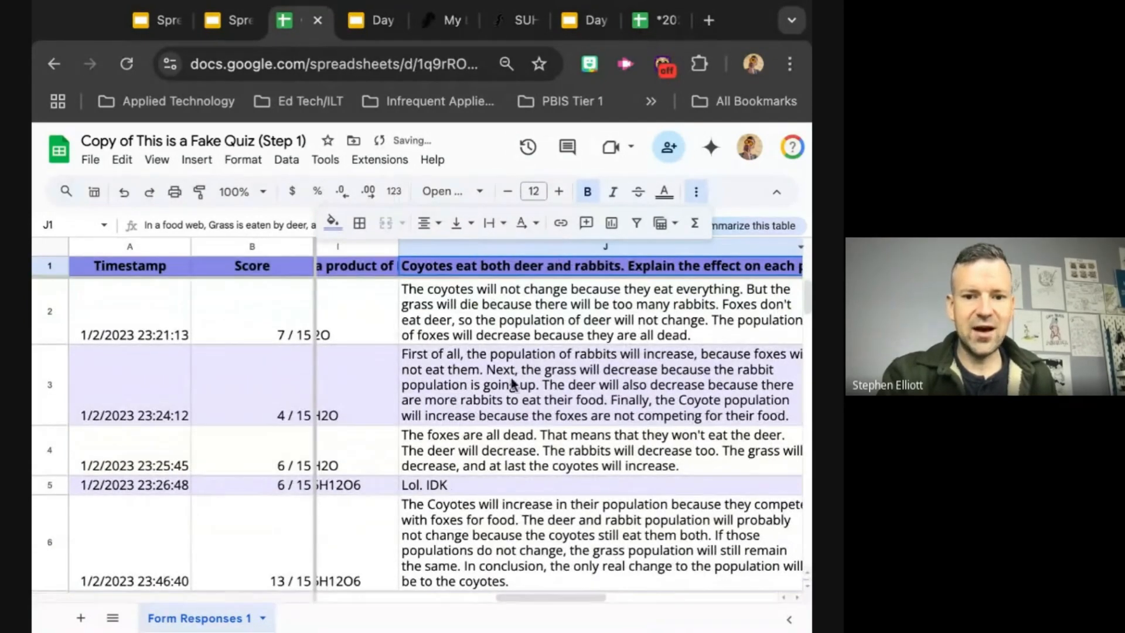
Step: Review the wrapped paragraph answers in column J down to the last response in row 13
{"action": "scroll", "coordinate": [523, 319], "scroll_direction": "down", "scroll_amount": 1}
{"action": "scroll", "coordinate": [523, 319], "scroll_direction": "right", "scroll_amount": 1}
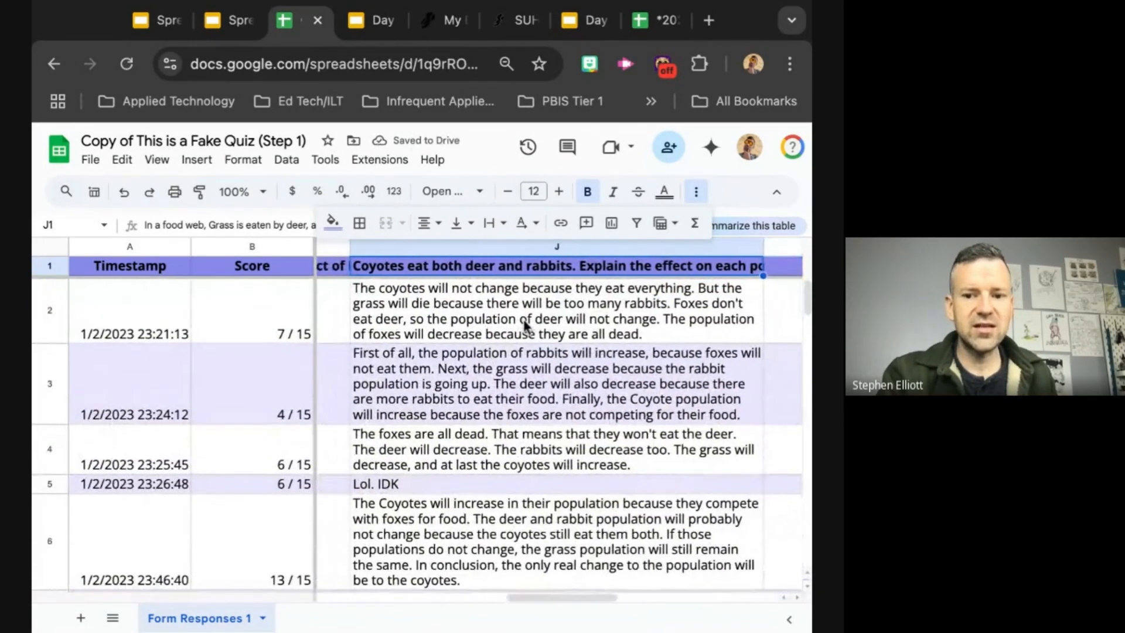
{"action": "scroll", "coordinate": [557, 422], "scroll_direction": "left", "scroll_amount": 1}
{"action": "scroll", "coordinate": [557, 422], "scroll_direction": "down", "scroll_amount": 2}
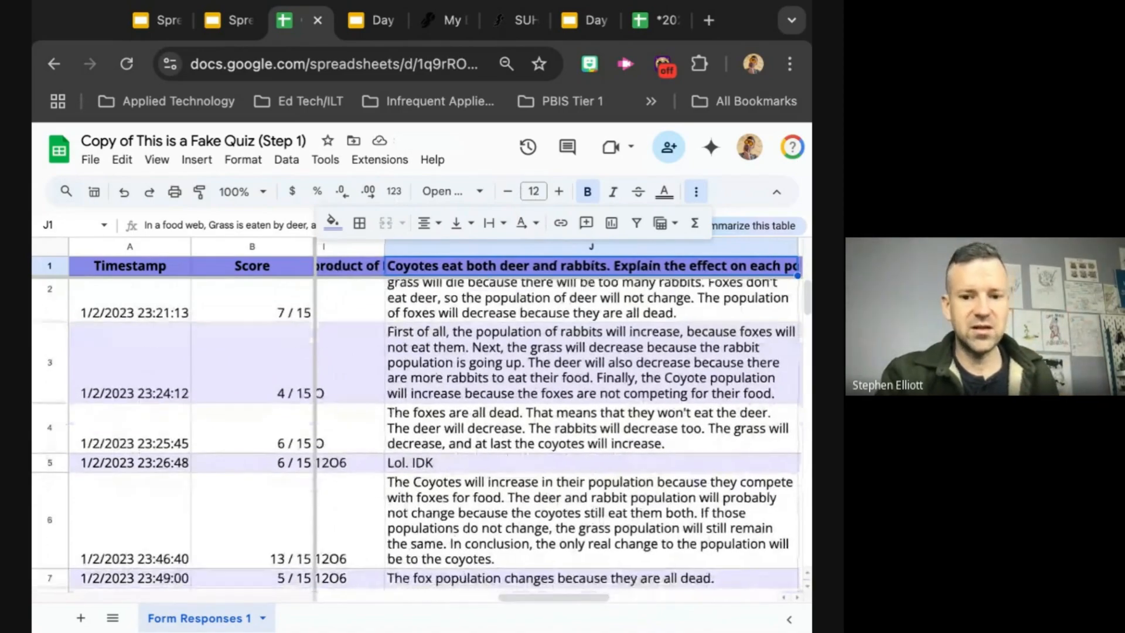
{"action": "scroll", "coordinate": [422, 434], "scroll_direction": "down", "scroll_amount": 5}
{"action": "scroll", "coordinate": [422, 434], "scroll_direction": "right", "scroll_amount": 1}
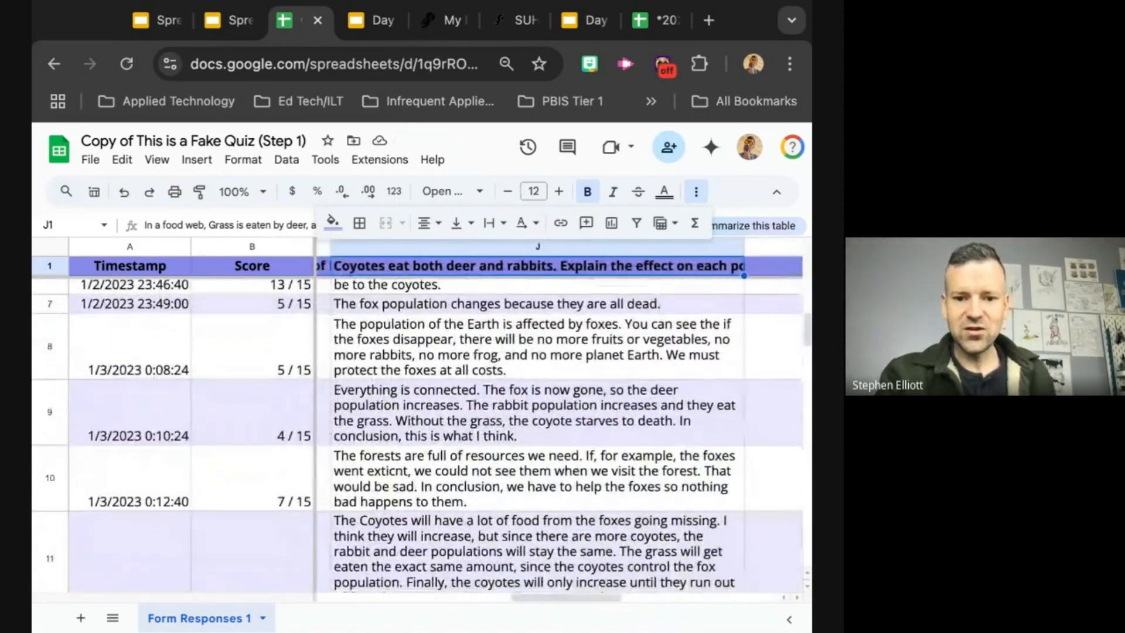
{"action": "scroll", "coordinate": [422, 434], "scroll_direction": "down", "scroll_amount": 3}
{"action": "scroll", "coordinate": [422, 434], "scroll_direction": "left", "scroll_amount": 1}
{"action": "scroll", "coordinate": [422, 433], "scroll_direction": "up", "scroll_amount": 1}
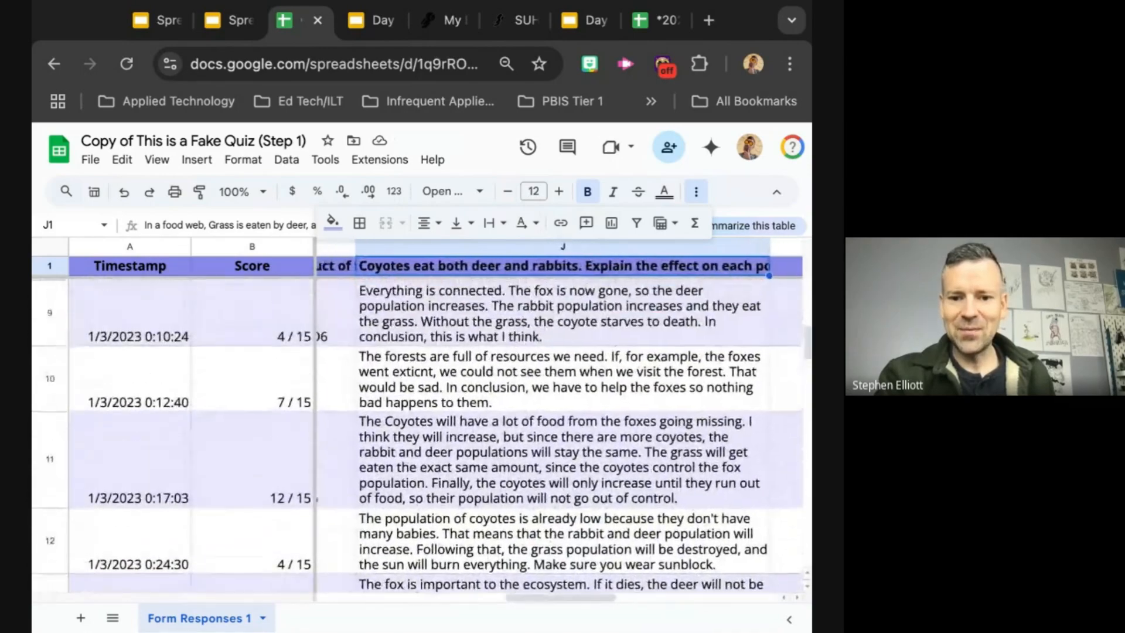
{"action": "scroll", "coordinate": [422, 434], "scroll_direction": "down", "scroll_amount": 2}
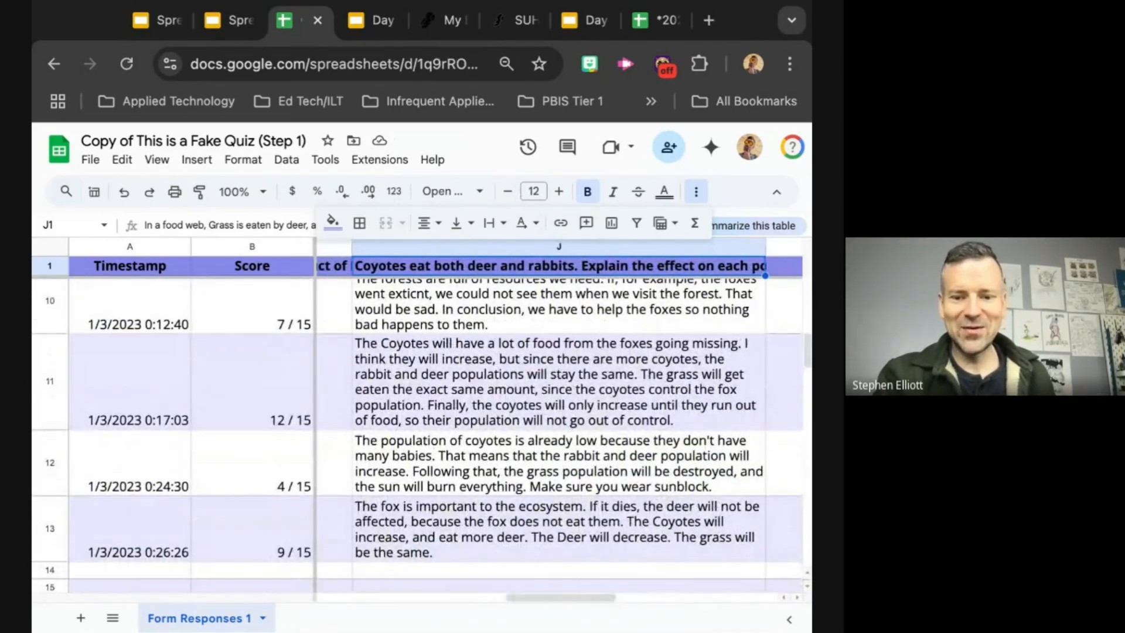
{"action": "scroll", "coordinate": [422, 434], "scroll_direction": "down", "scroll_amount": 1}
{"action": "scroll", "coordinate": [422, 433], "scroll_direction": "up", "scroll_amount": 8}
{"action": "scroll", "coordinate": [422, 434], "scroll_direction": "left", "scroll_amount": 3}
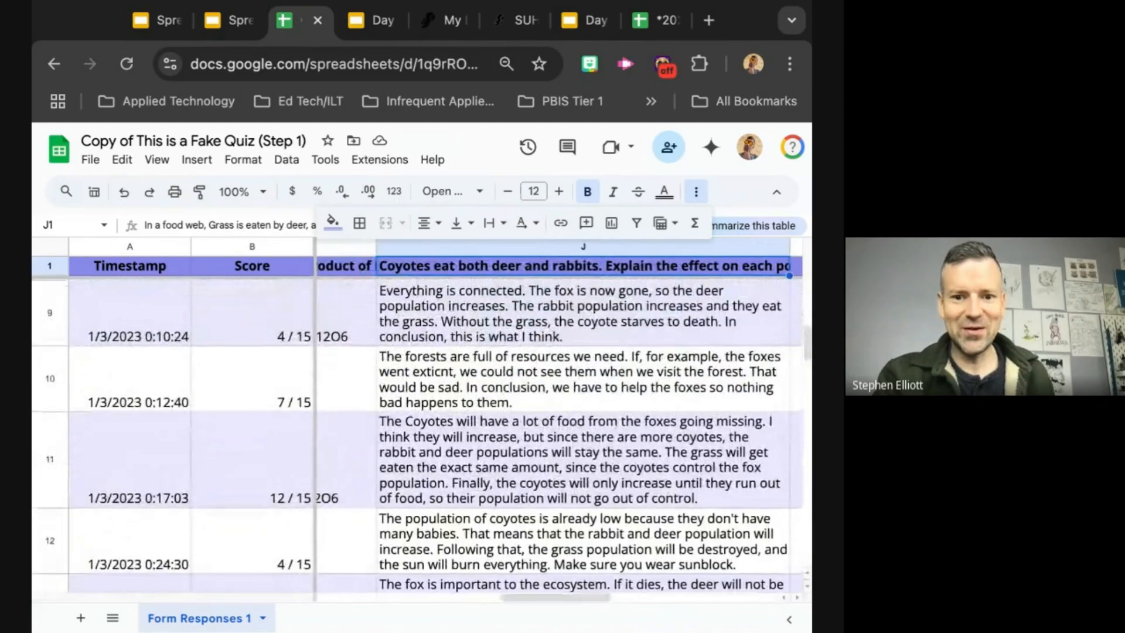
Step: Compare the wrapped paragraph answers in column J with the short answers in the neighbouring question columns across rows 2 to 9
{"action": "scroll", "coordinate": [422, 434], "scroll_direction": "up", "scroll_amount": 3}
{"action": "scroll", "coordinate": [422, 434], "scroll_direction": "left", "scroll_amount": 4}
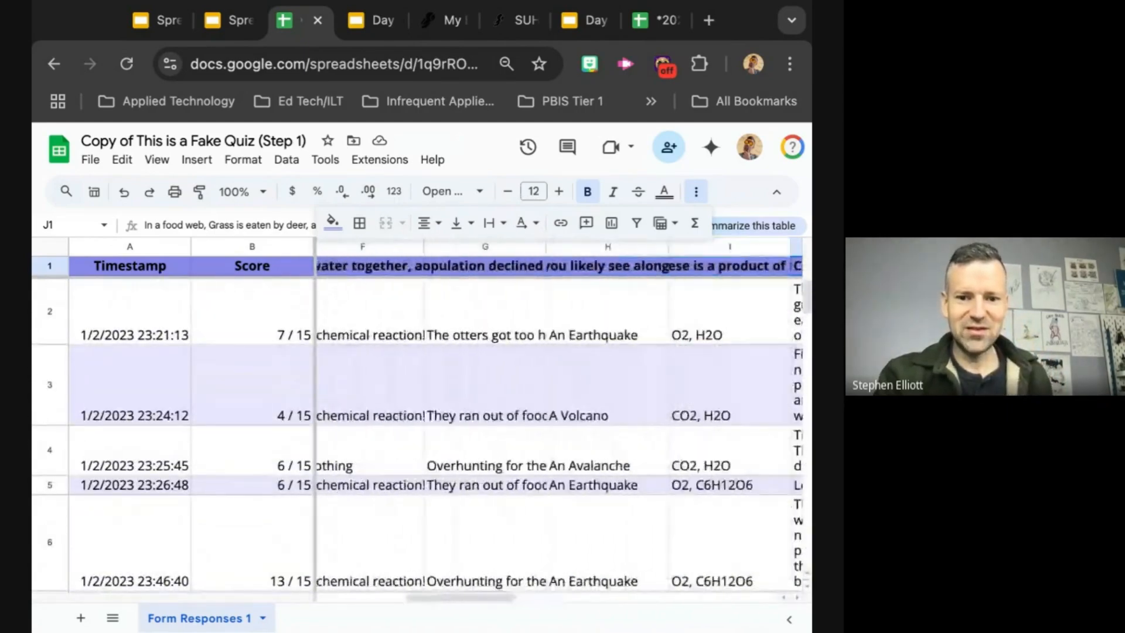
{"action": "scroll", "coordinate": [422, 434], "scroll_direction": "right", "scroll_amount": 5}
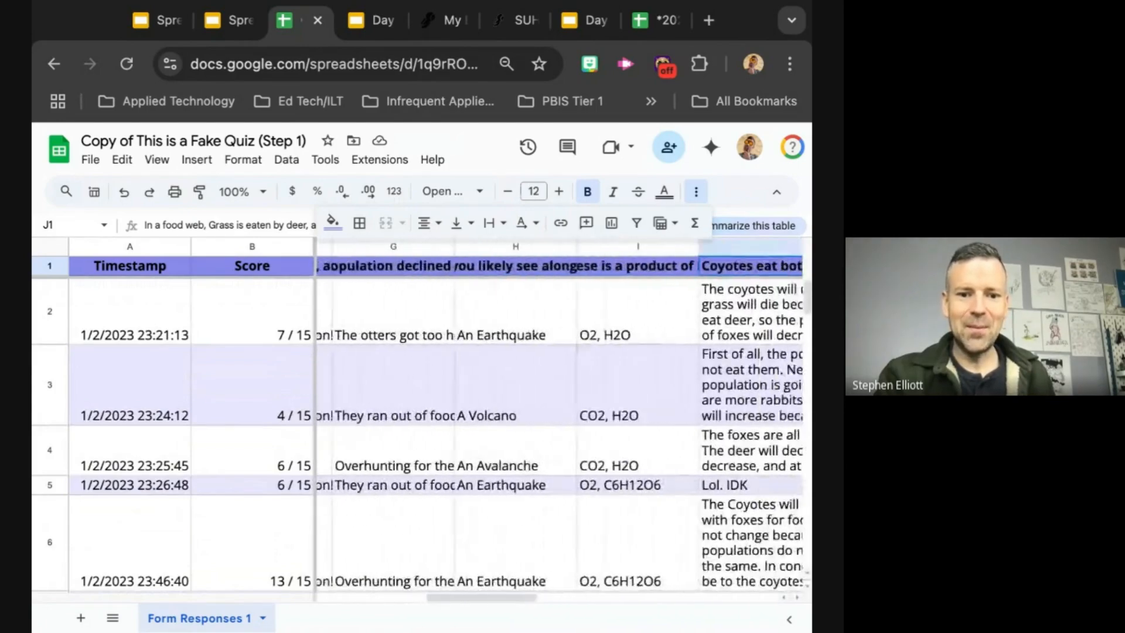
{"action": "scroll", "coordinate": [422, 434], "scroll_direction": "right", "scroll_amount": 3}
{"action": "scroll", "coordinate": [422, 434], "scroll_direction": "left", "scroll_amount": 1}
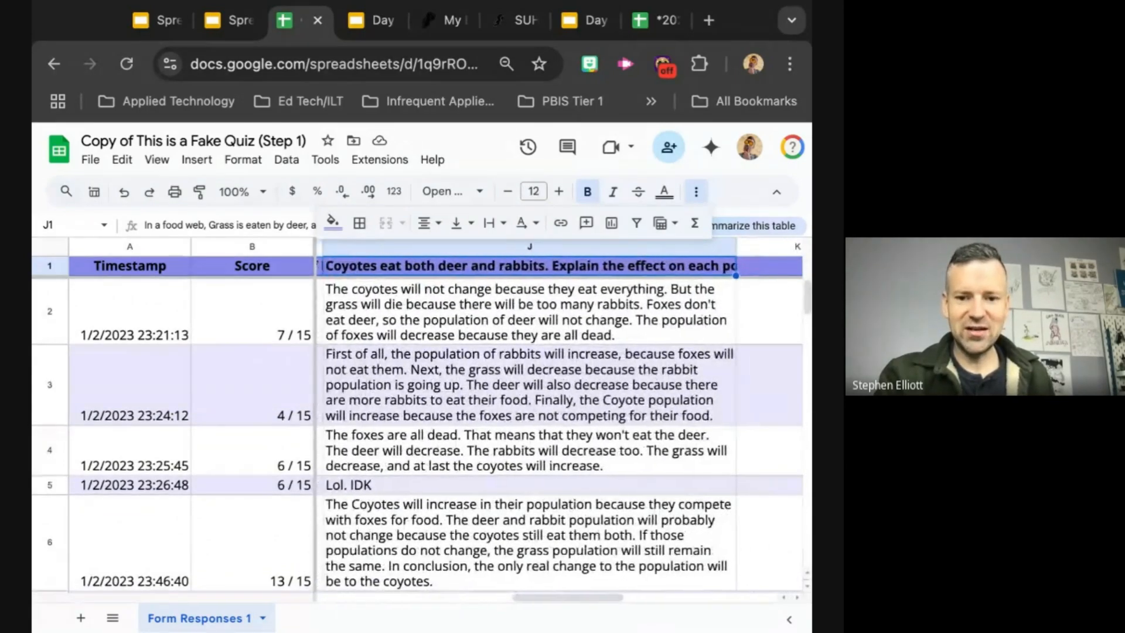
{"action": "scroll", "coordinate": [422, 434], "scroll_direction": "down", "scroll_amount": 5}
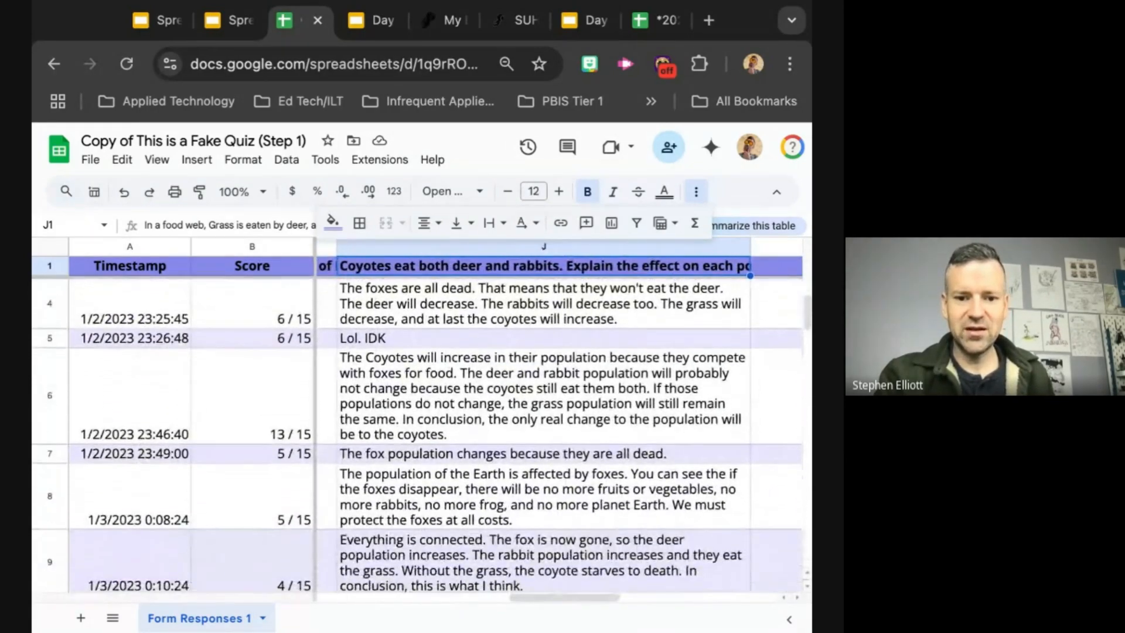
{"action": "scroll", "coordinate": [422, 433], "scroll_direction": "right", "scroll_amount": 1}
{"action": "scroll", "coordinate": [375, 293], "scroll_direction": "up", "scroll_amount": 5}
{"action": "scroll", "coordinate": [375, 293], "scroll_direction": "left", "scroll_amount": 1}
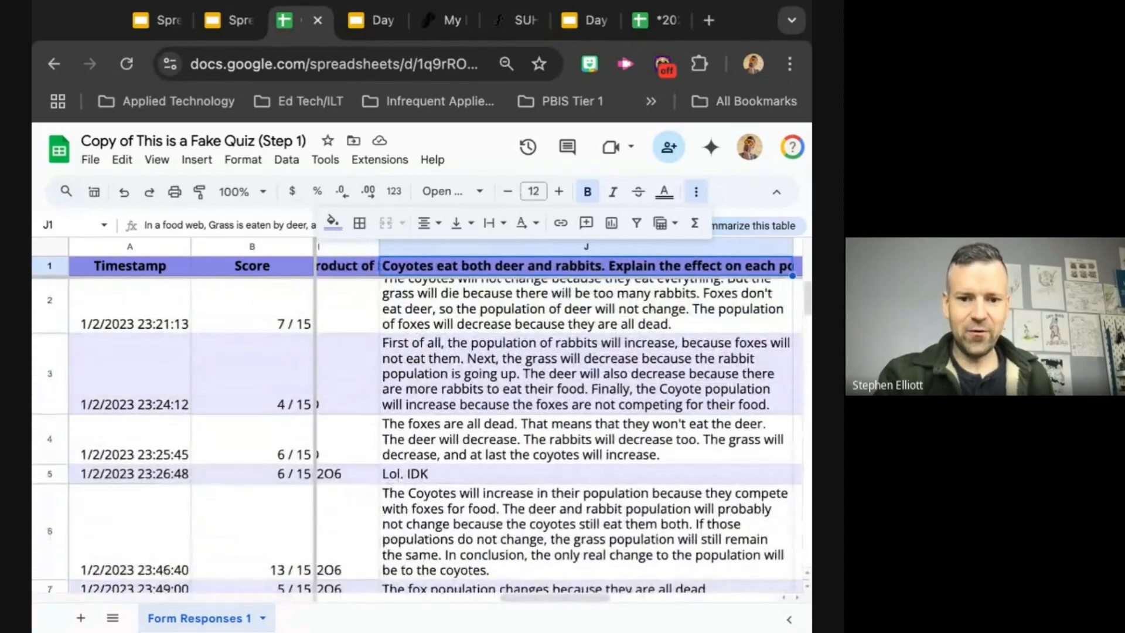
{"action": "scroll", "coordinate": [375, 293], "scroll_direction": "down", "scroll_amount": 2}
{"action": "scroll", "coordinate": [375, 293], "scroll_direction": "right", "scroll_amount": 1}
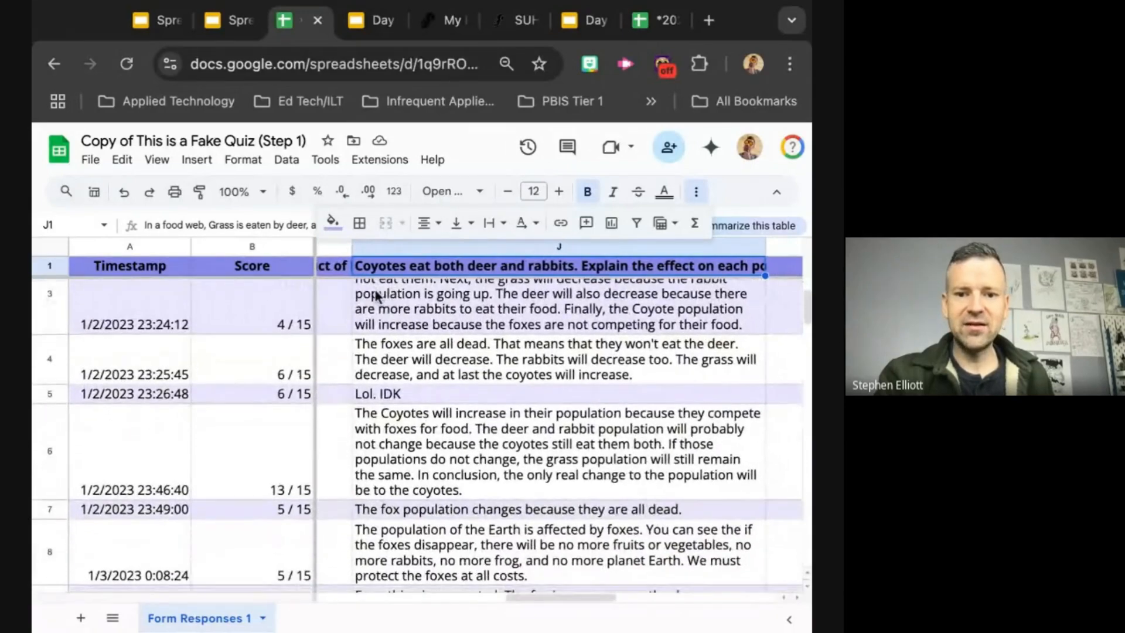
{"action": "scroll", "coordinate": [278, 444], "scroll_direction": "up", "scroll_amount": 2}
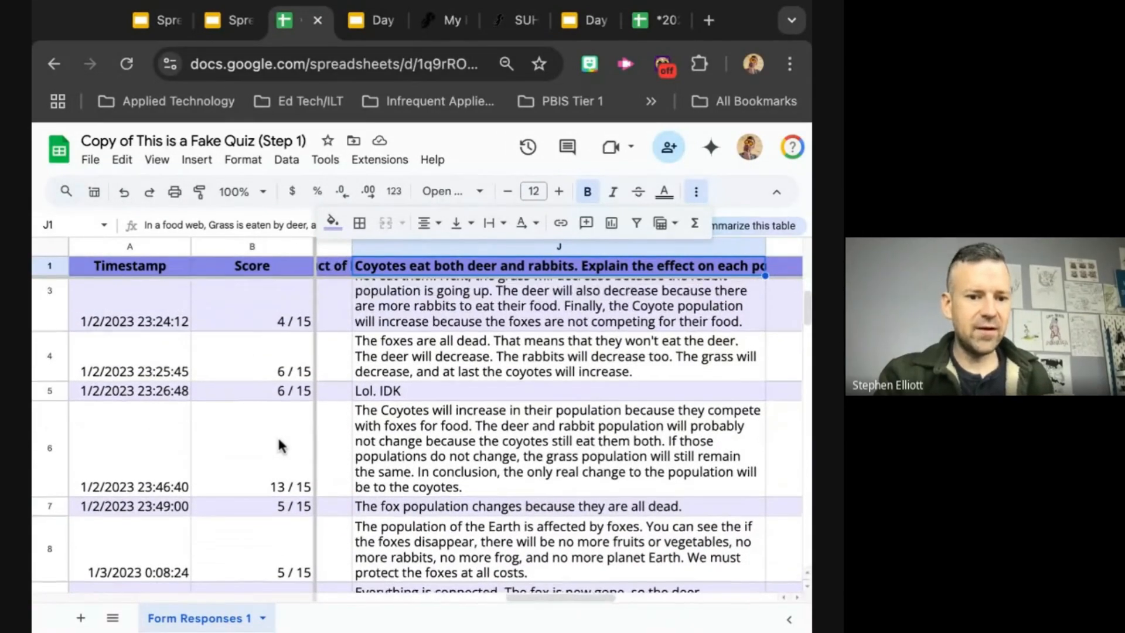
Step: Hide the Timestamp column A
{"action": "scroll", "coordinate": [279, 444], "scroll_direction": "left", "scroll_amount": 3}
{"action": "scroll", "coordinate": [277, 435], "scroll_direction": "left", "scroll_amount": 5}
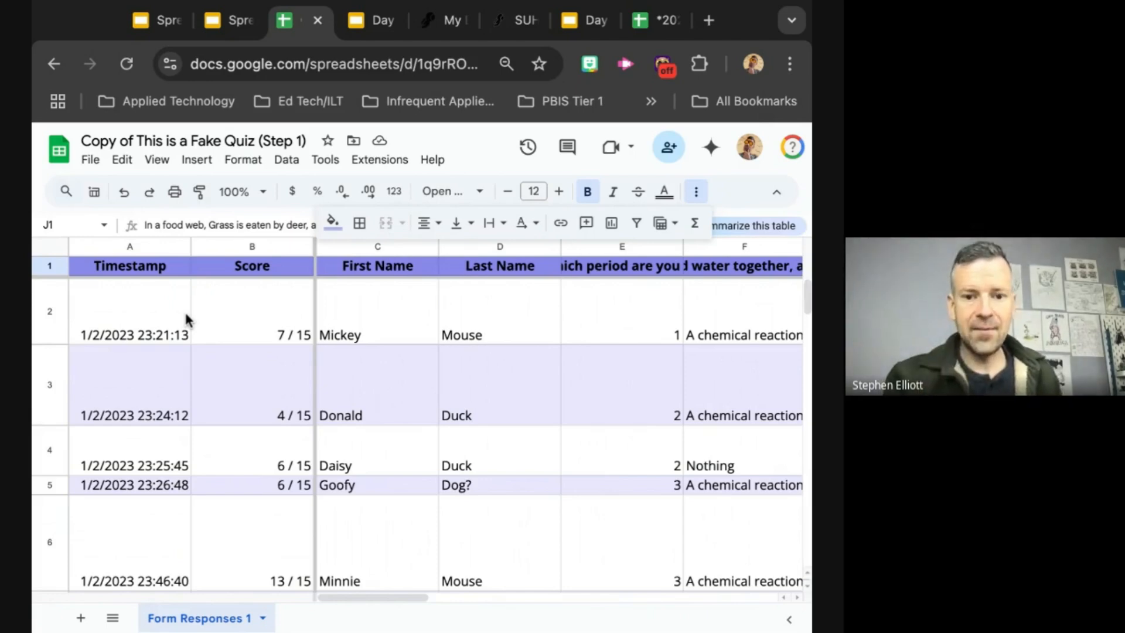
{"action": "left_click", "coordinate": [134, 249]}
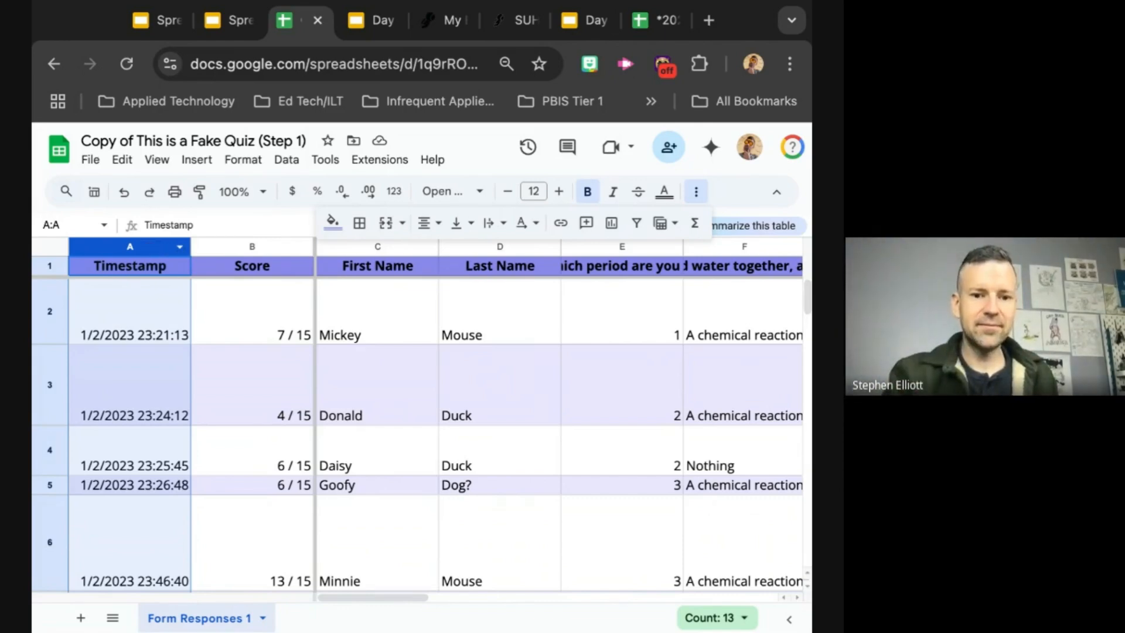
{"action": "right_click", "coordinate": [149, 248]}
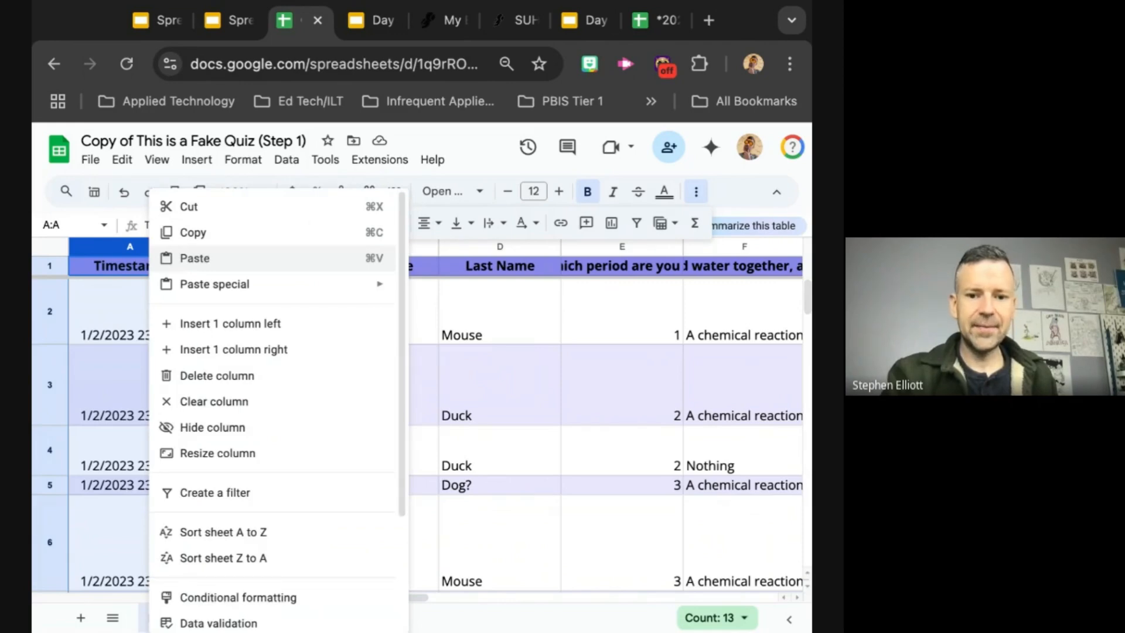
{"action": "left_click", "coordinate": [234, 433]}
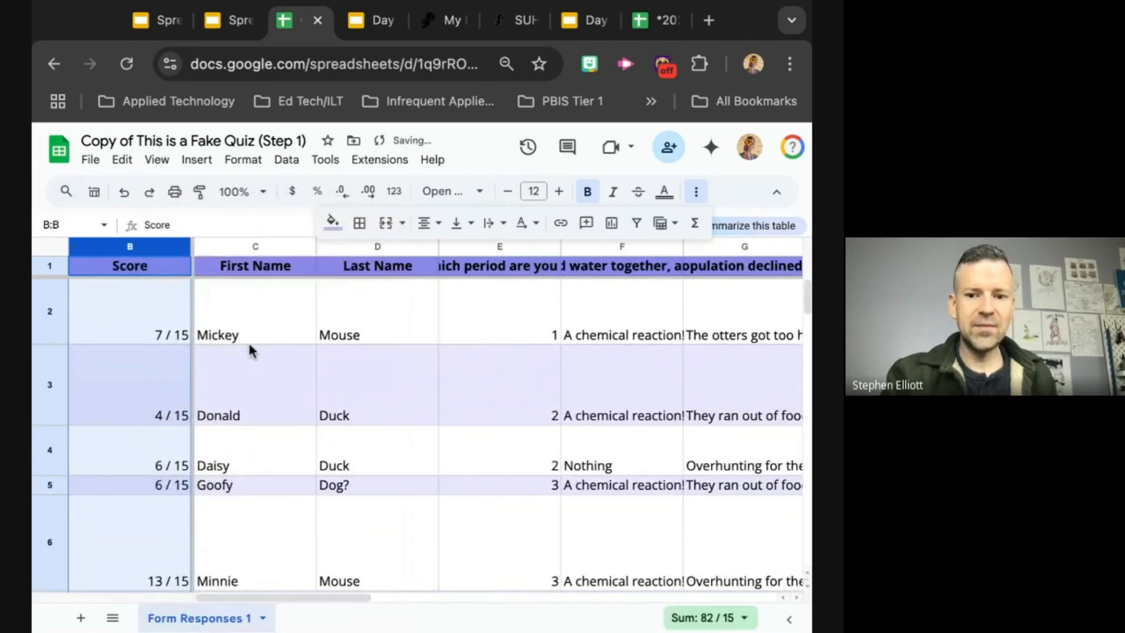
Step: Hide the empty columns K to P beyond the food web question's answers
{"action": "scroll", "coordinate": [248, 340], "scroll_direction": "right", "scroll_amount": 10}
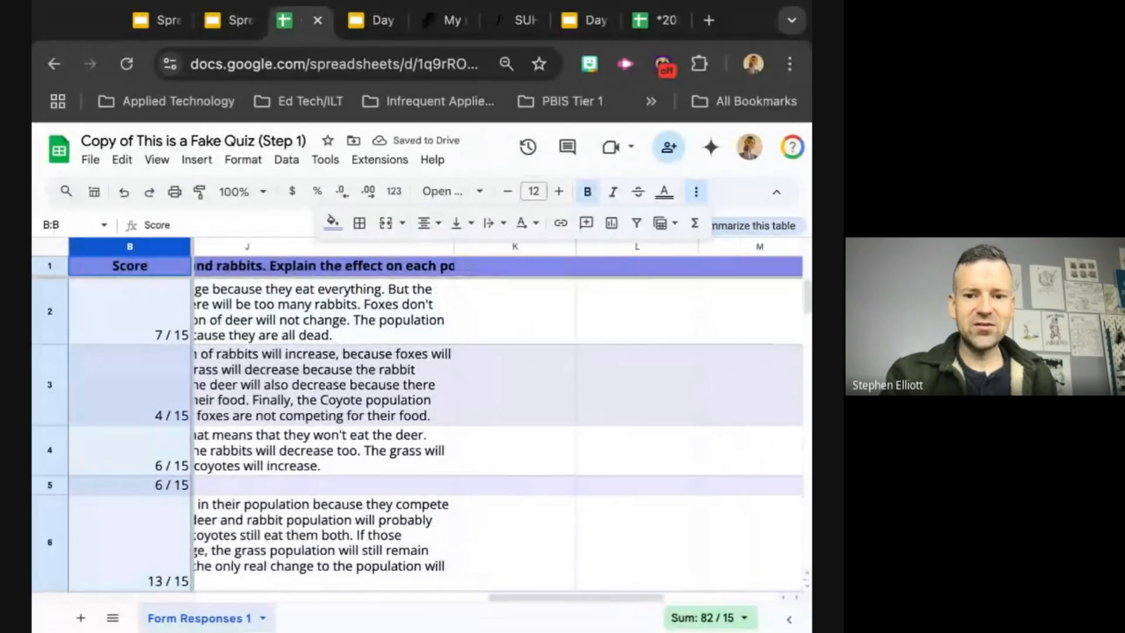
{"action": "scroll", "coordinate": [498, 422], "scroll_direction": "right", "scroll_amount": 4}
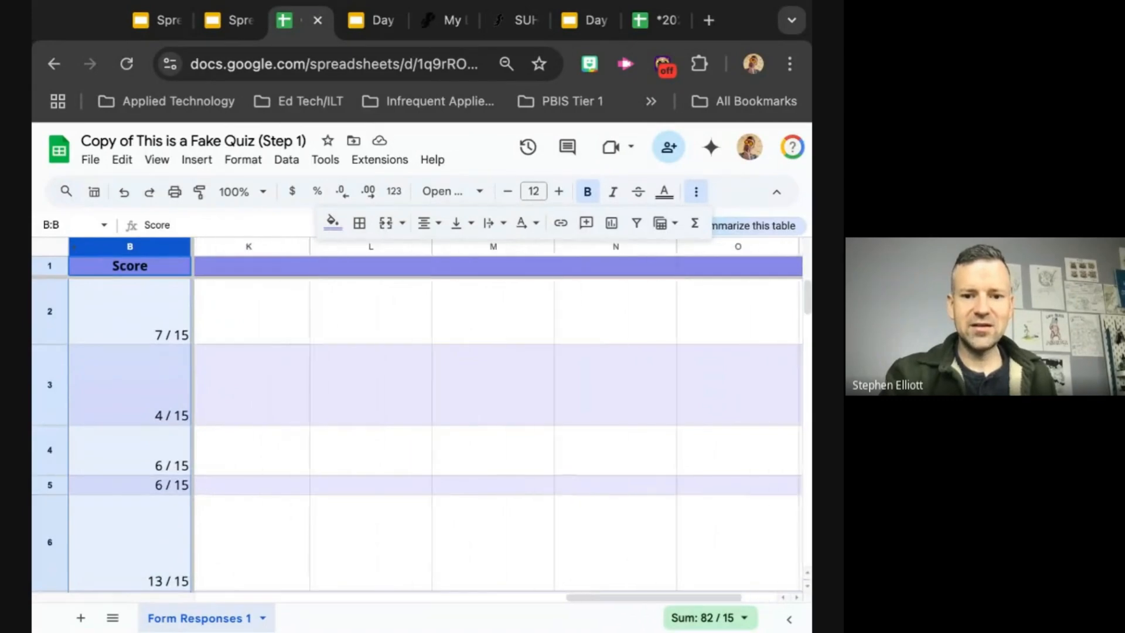
{"action": "scroll", "coordinate": [369, 293], "scroll_direction": "left", "scroll_amount": 3}
{"action": "left_click", "coordinate": [381, 245]}
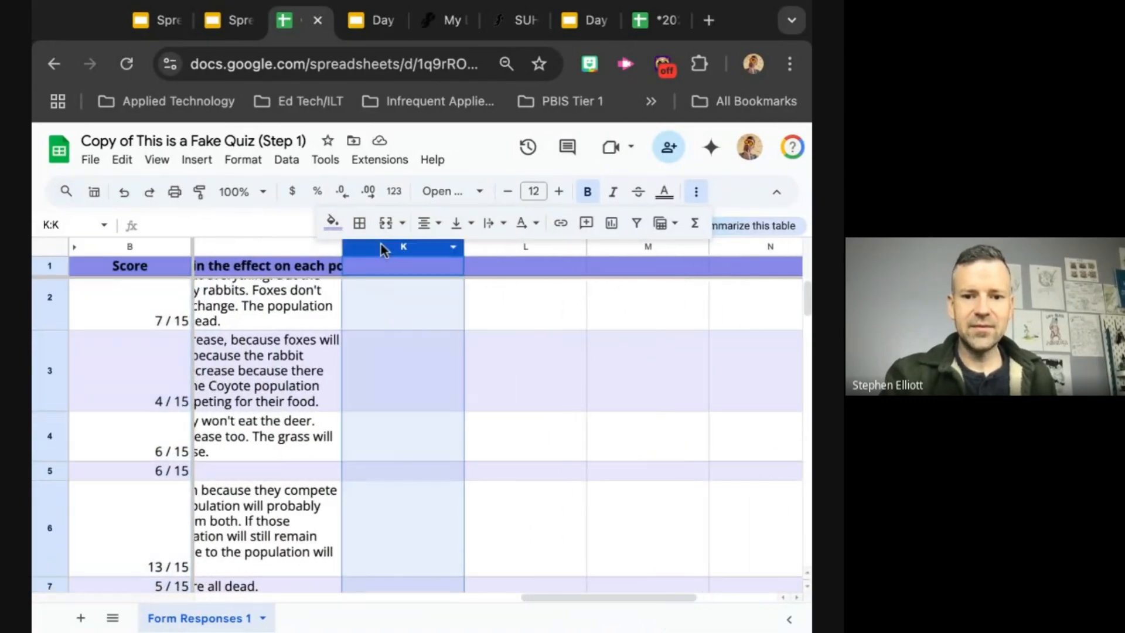
{"action": "scroll", "coordinate": [563, 329], "scroll_direction": "left", "scroll_amount": 2}
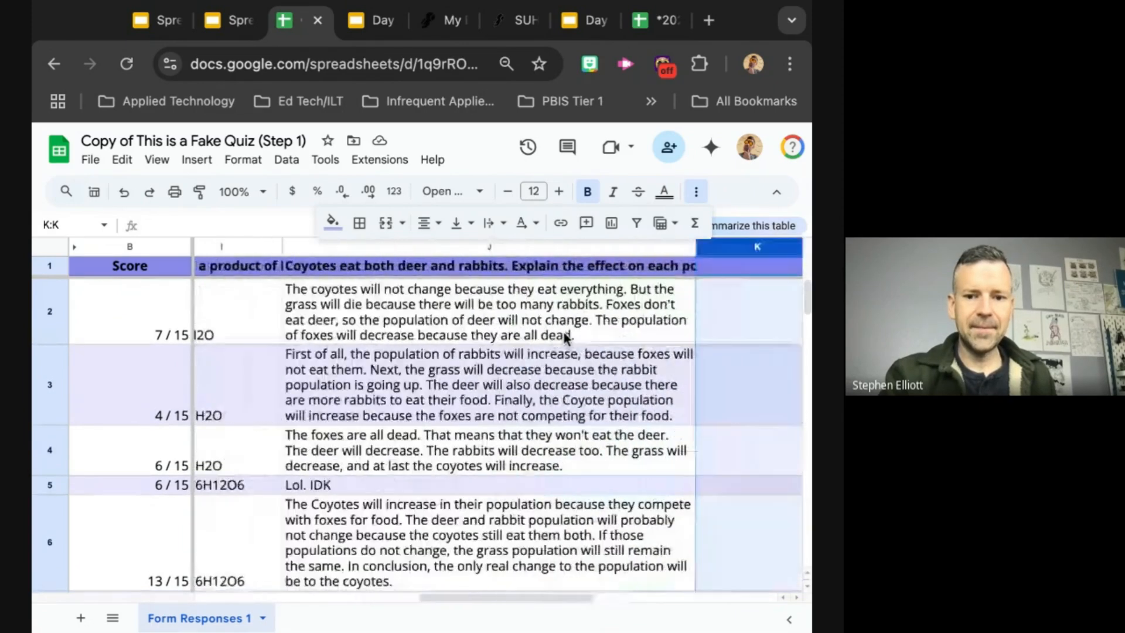
{"action": "scroll", "coordinate": [562, 330], "scroll_direction": "right", "scroll_amount": 5}
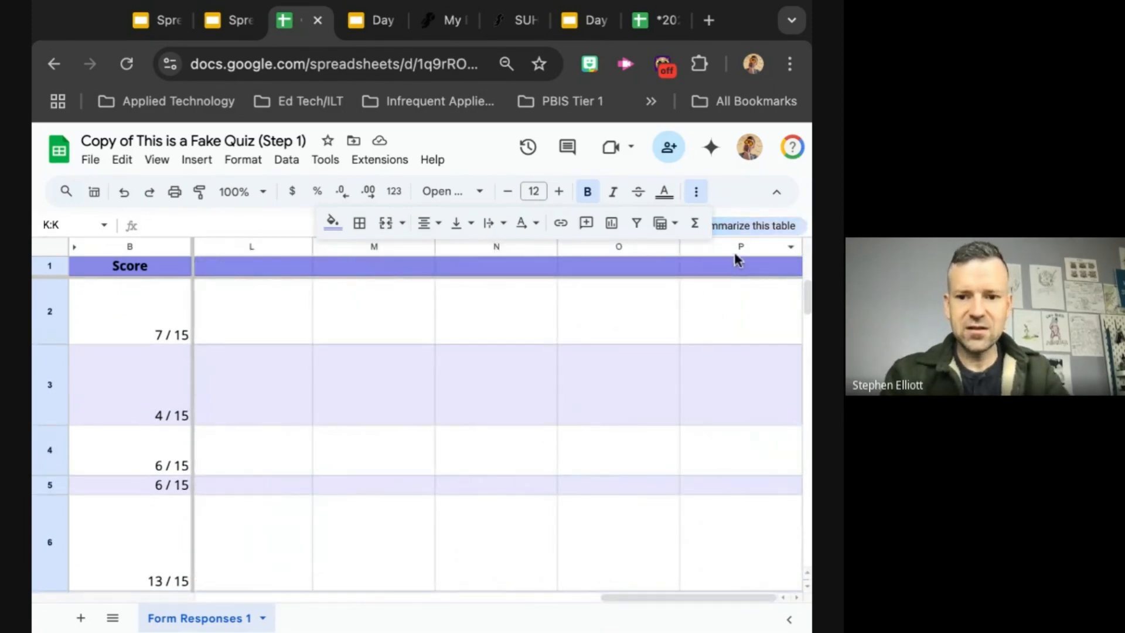
{"action": "left_click", "coordinate": [740, 249], "text": "shift"}
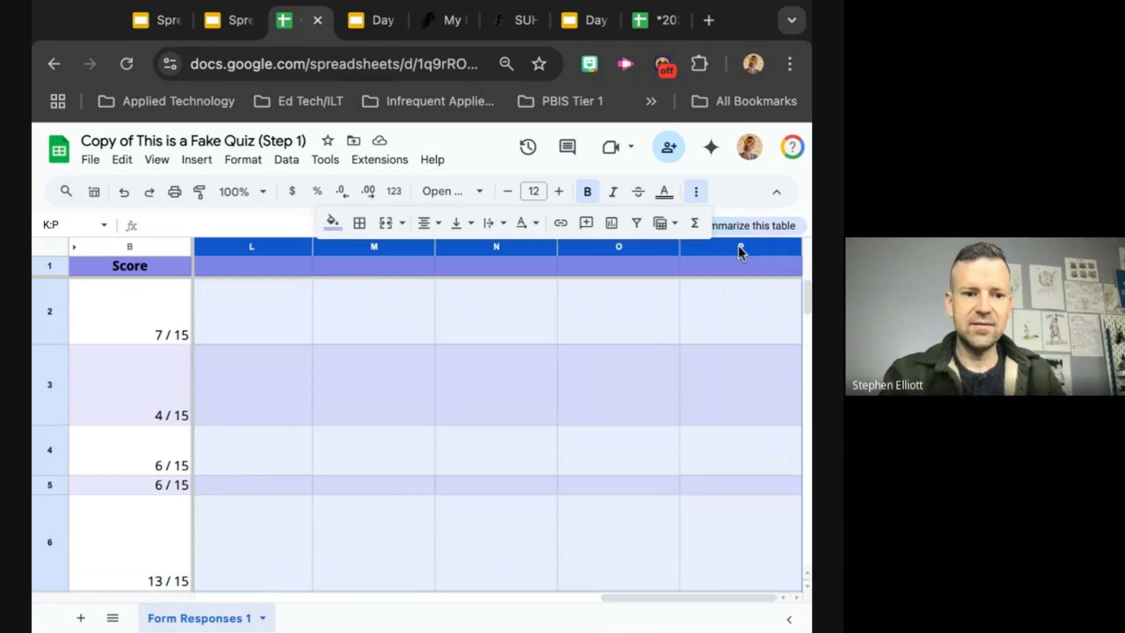
{"action": "right_click", "coordinate": [740, 247]}
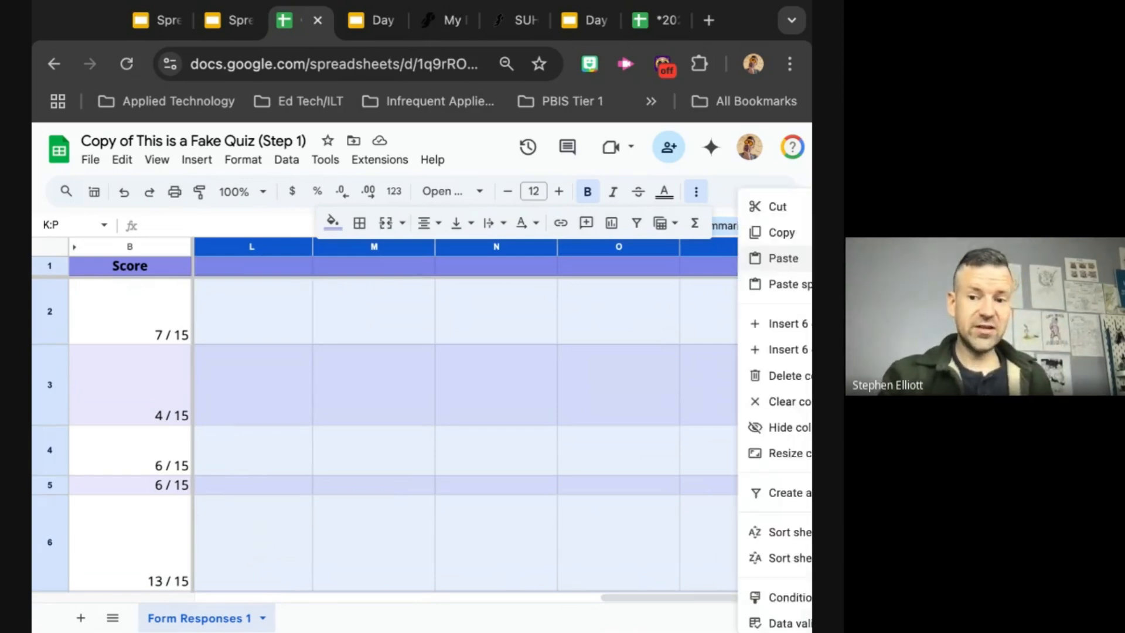
{"action": "left_click", "coordinate": [786, 432]}
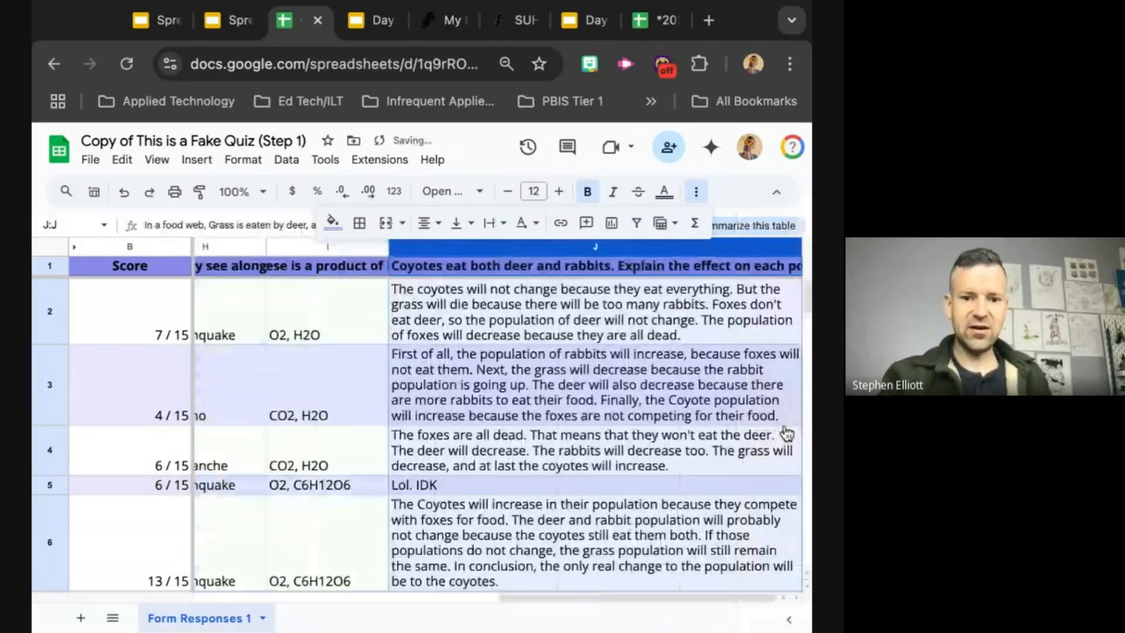
Step: Check the visible columns across the sheet and examine the rows below the last response in row 13
{"action": "scroll", "coordinate": [573, 452], "scroll_direction": "left", "scroll_amount": 10}
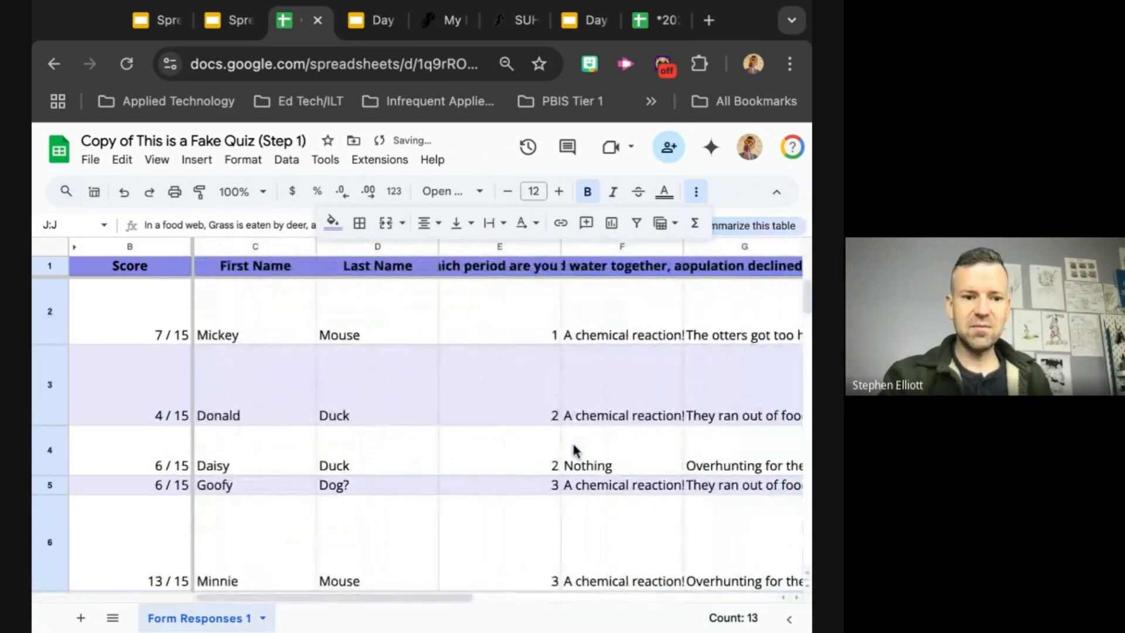
{"action": "scroll", "coordinate": [574, 452], "scroll_direction": "right", "scroll_amount": 5}
{"action": "scroll", "coordinate": [573, 451], "scroll_direction": "right", "scroll_amount": 3}
{"action": "scroll", "coordinate": [573, 451], "scroll_direction": "left", "scroll_amount": 8}
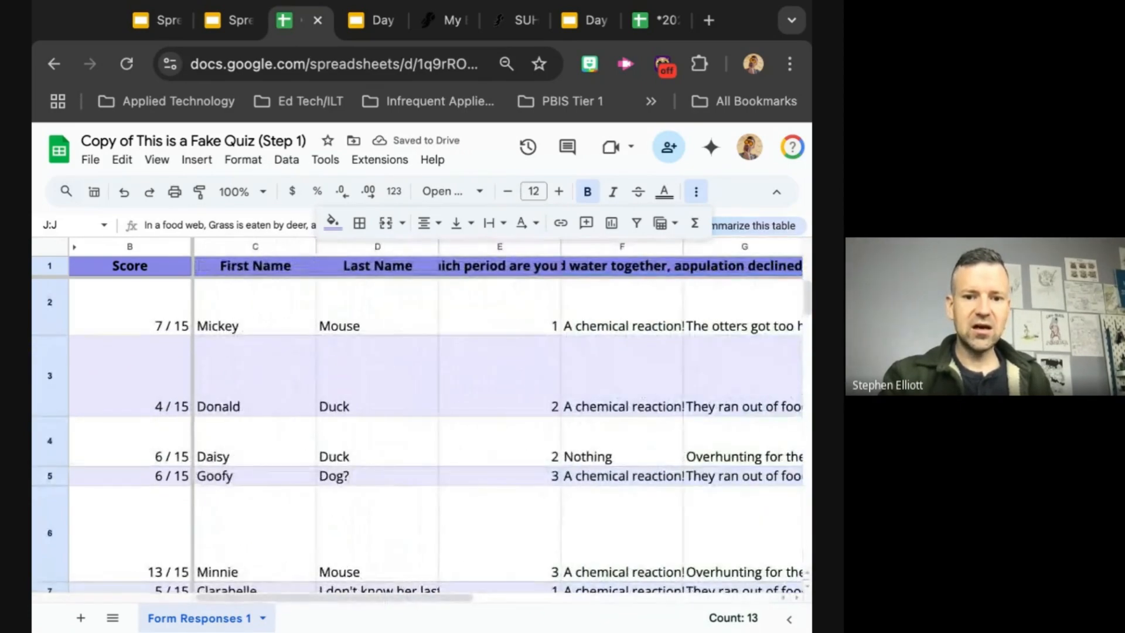
{"action": "scroll", "coordinate": [378, 463], "scroll_direction": "down", "scroll_amount": 10}
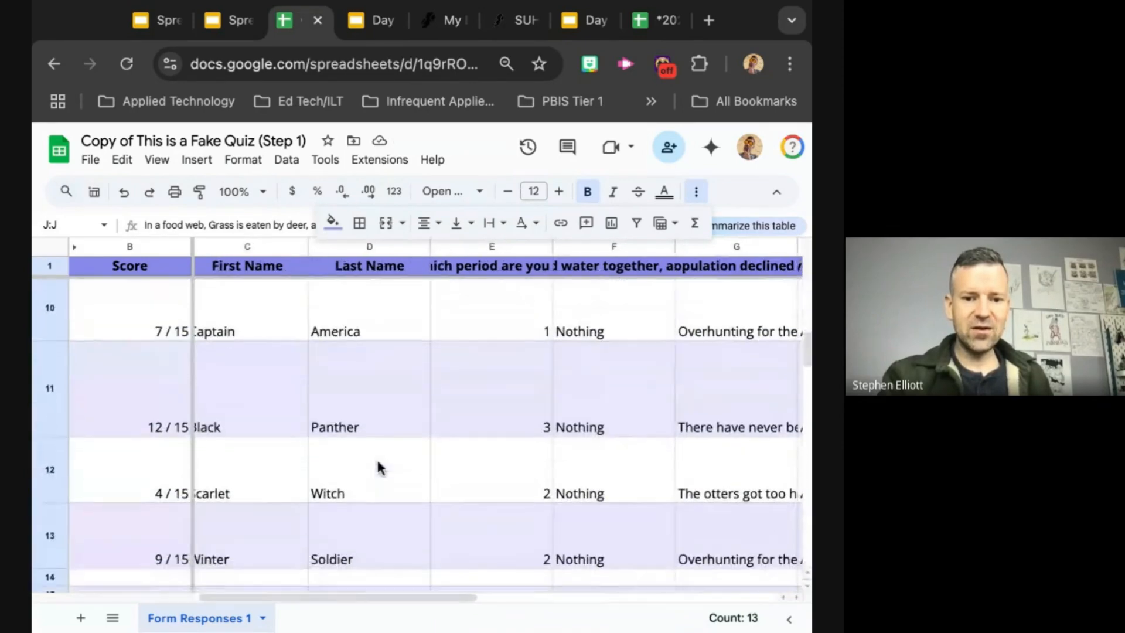
{"action": "scroll", "coordinate": [378, 463], "scroll_direction": "up", "scroll_amount": 8}
{"action": "scroll", "coordinate": [378, 463], "scroll_direction": "down", "scroll_amount": 20}
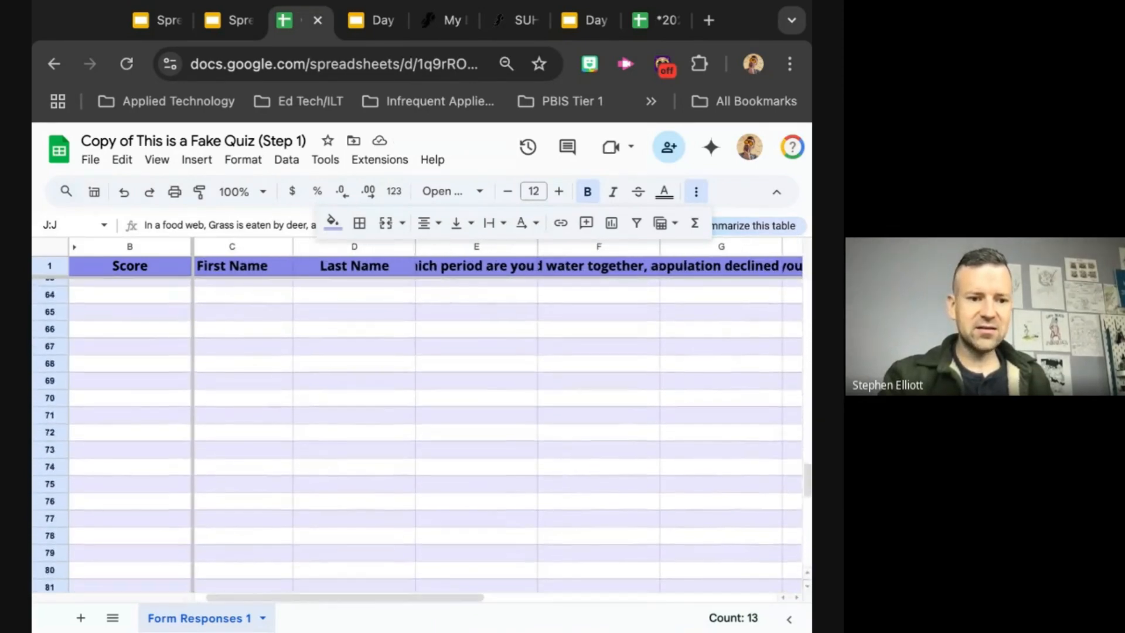
{"action": "scroll", "coordinate": [419, 435], "scroll_direction": "up", "scroll_amount": 20}
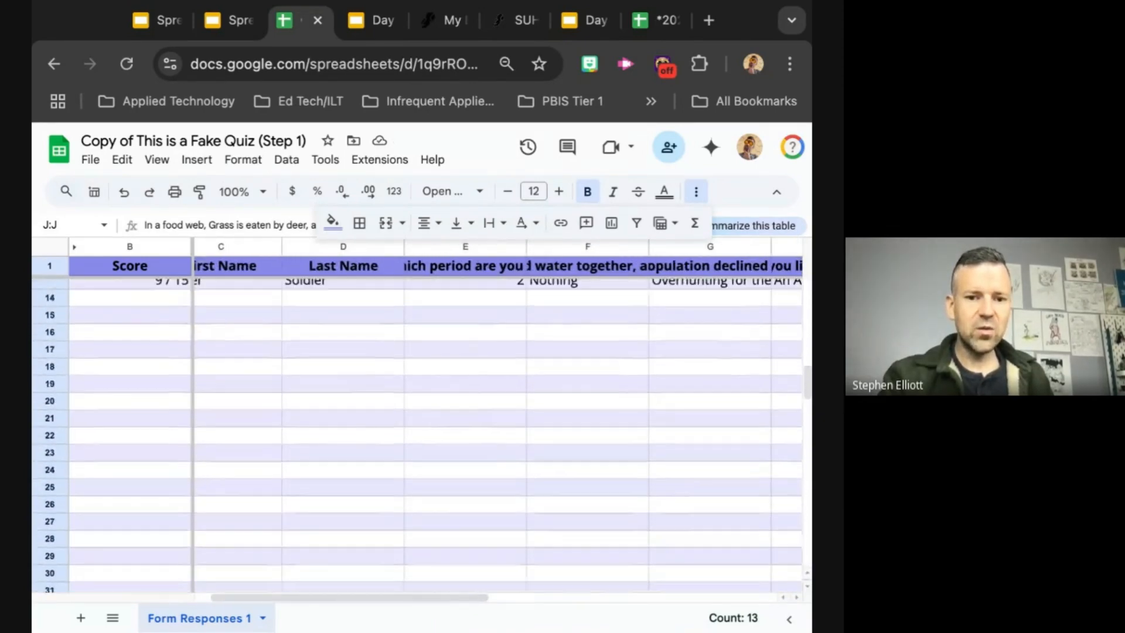
{"action": "scroll", "coordinate": [128, 350], "scroll_direction": "down", "scroll_amount": 5}
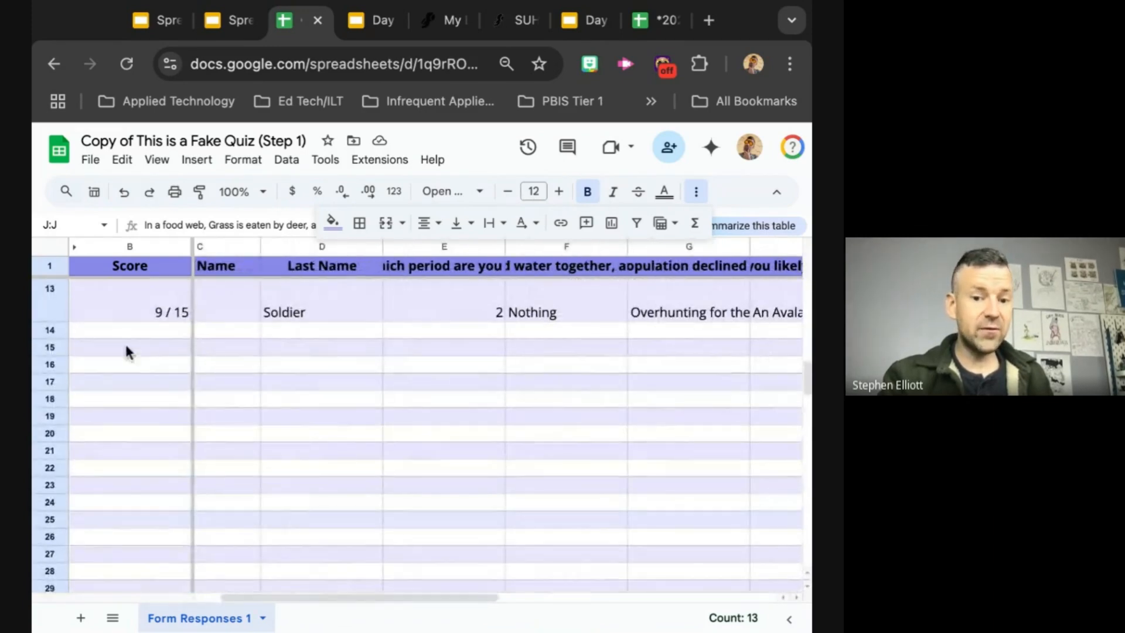
Step: Hide all the empty rows below the last response, rows 14 to 113
{"action": "left_click", "coordinate": [48, 331]}
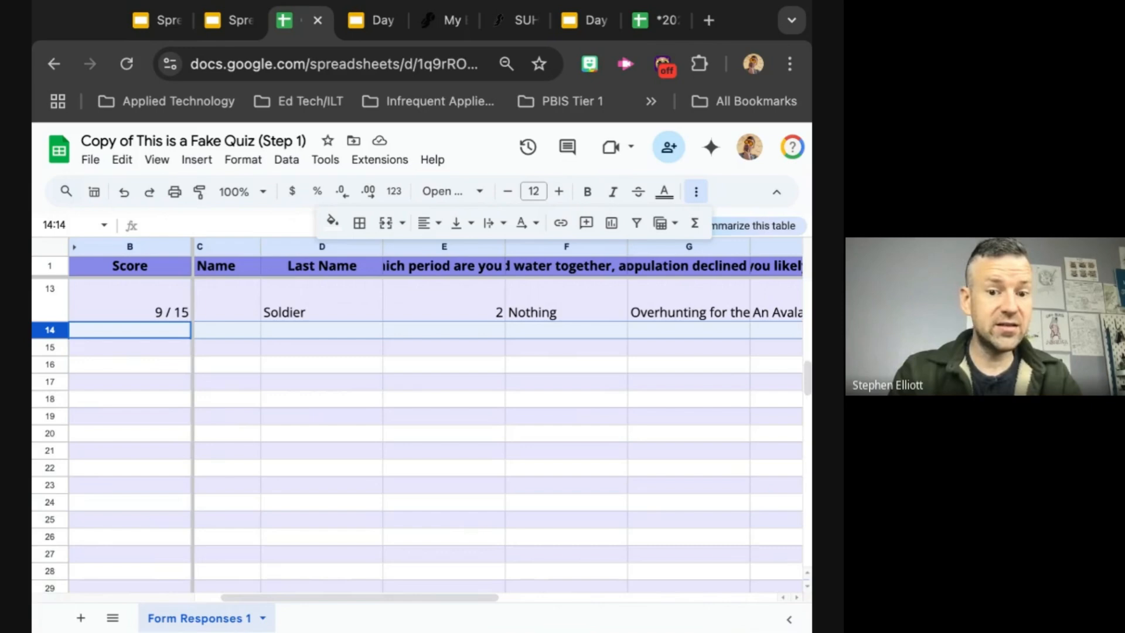
{"action": "key", "text": "ctrl+shift+Down"}
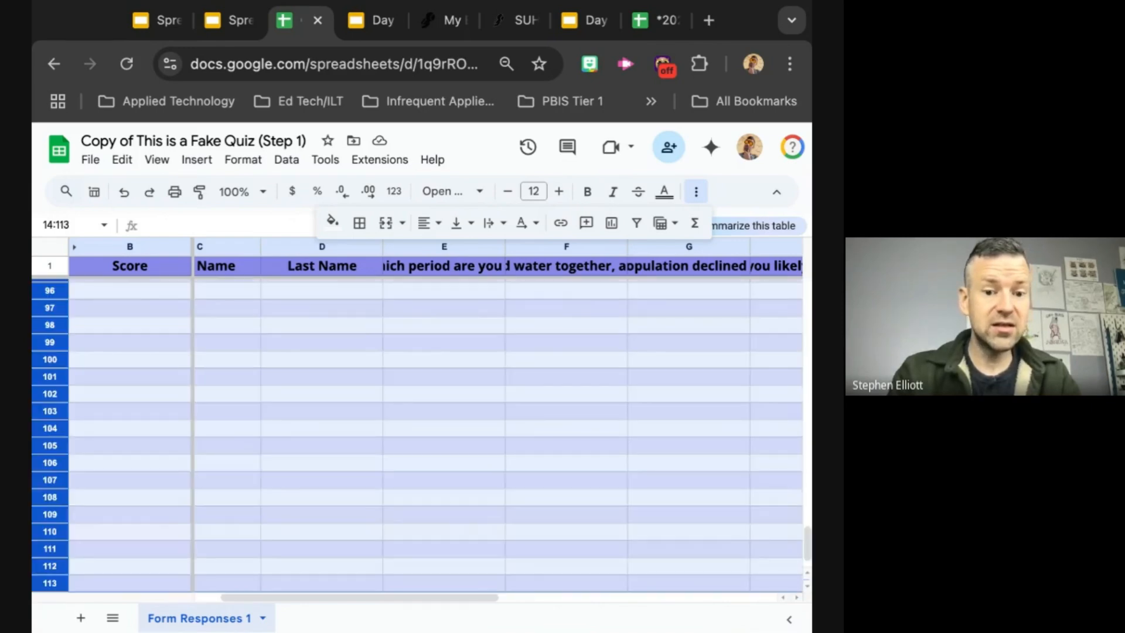
{"action": "scroll", "coordinate": [417, 435], "scroll_direction": "down", "scroll_amount": 1}
{"action": "scroll", "coordinate": [417, 435], "scroll_direction": "up", "scroll_amount": 15}
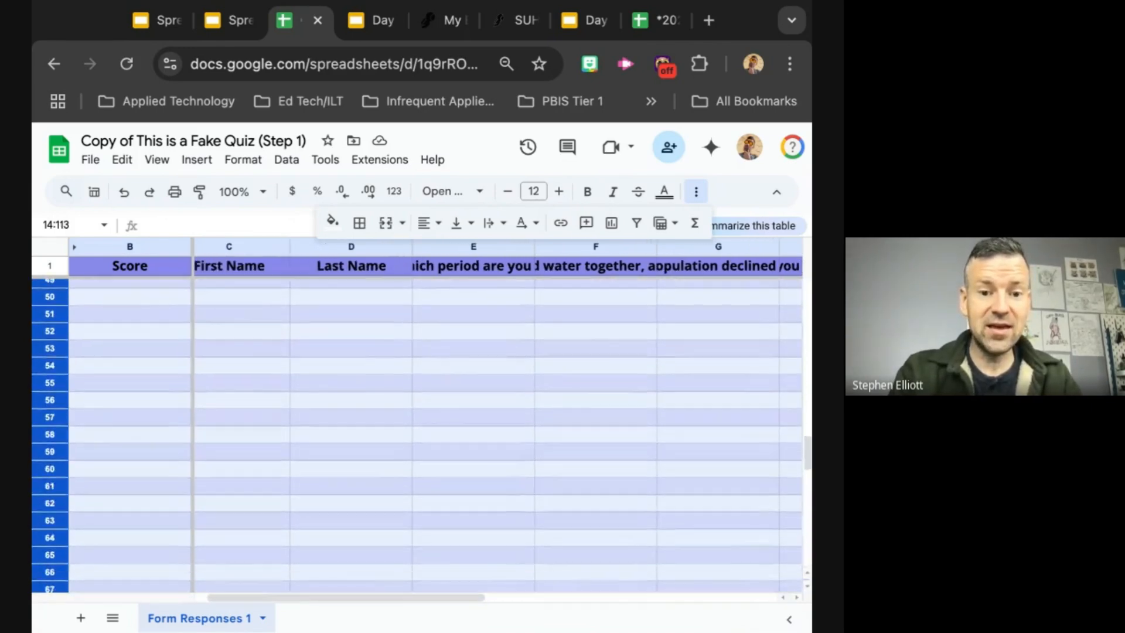
{"action": "scroll", "coordinate": [417, 435], "scroll_direction": "up", "scroll_amount": 6}
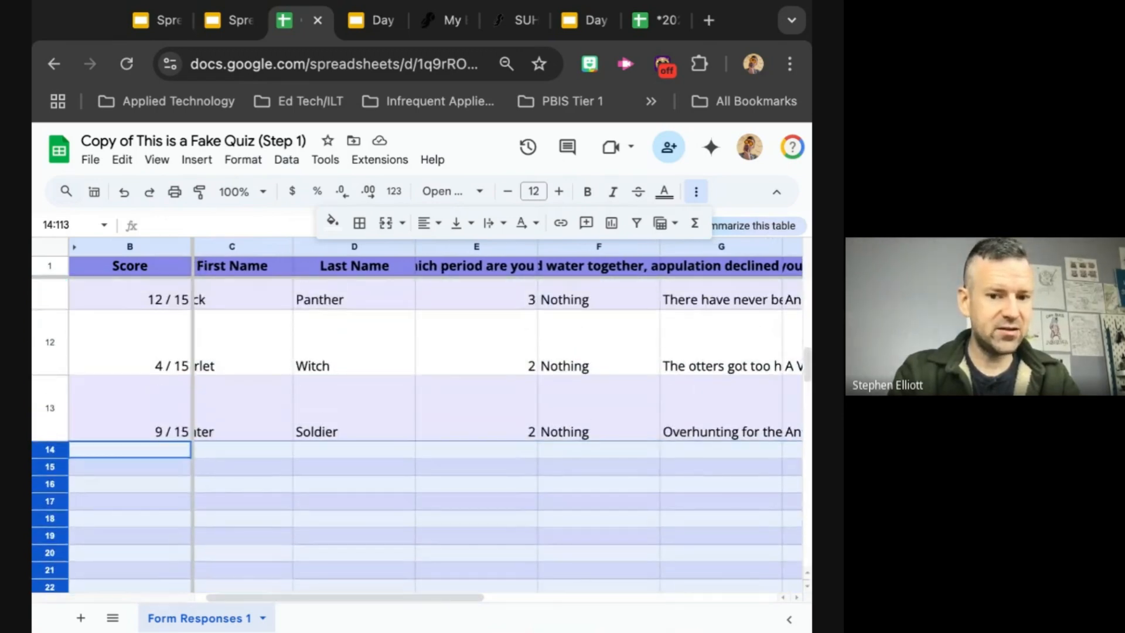
{"action": "scroll", "coordinate": [71, 398], "scroll_direction": "up", "scroll_amount": 1}
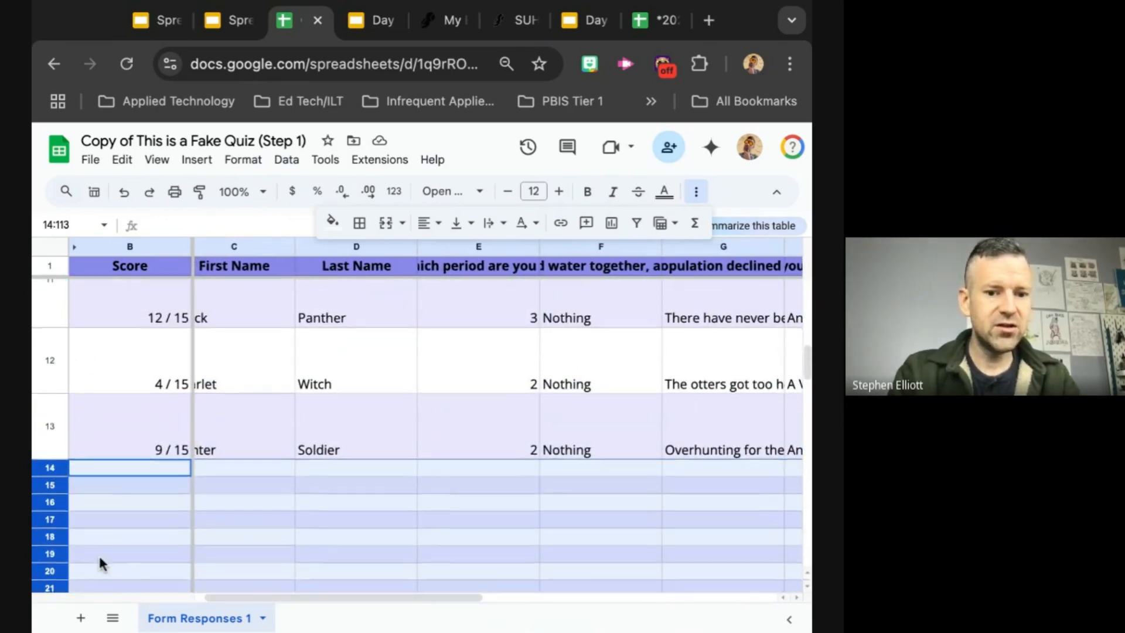
{"action": "scroll", "coordinate": [98, 554], "scroll_direction": "down", "scroll_amount": 20}
{"action": "scroll", "coordinate": [100, 561], "scroll_direction": "down", "scroll_amount": 1}
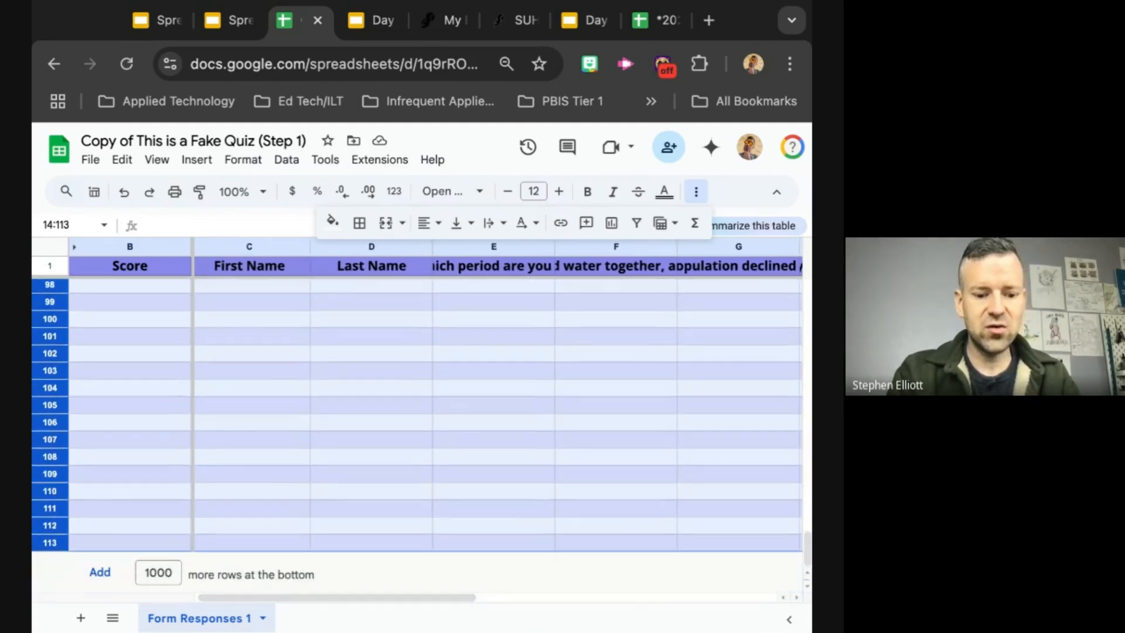
{"action": "scroll", "coordinate": [416, 436], "scroll_direction": "up", "scroll_amount": 14}
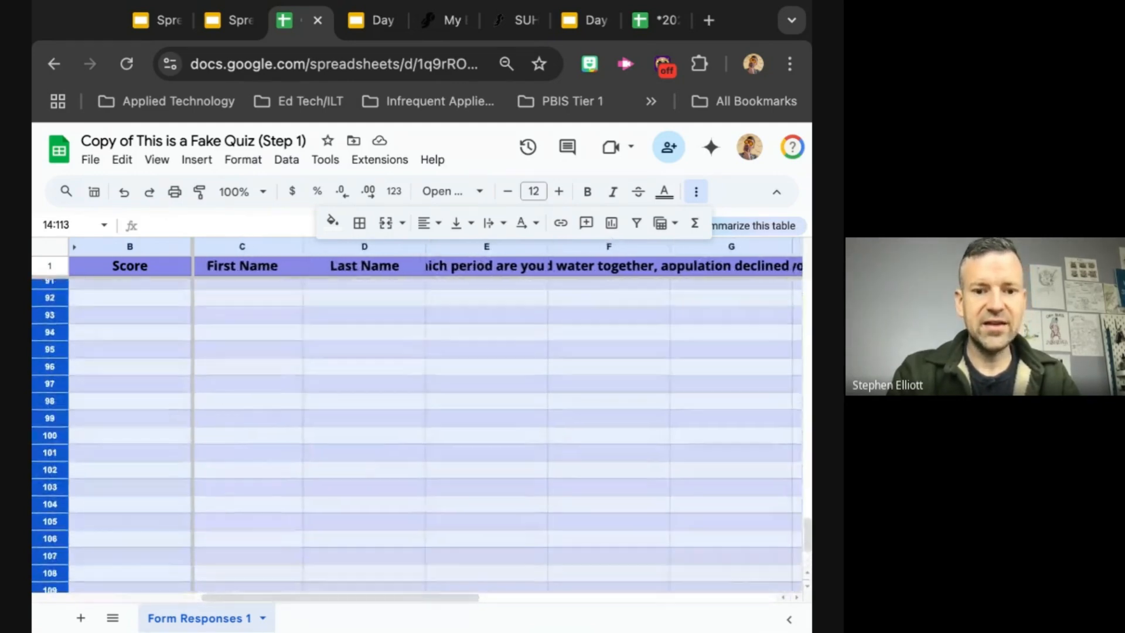
{"action": "scroll", "coordinate": [59, 480], "scroll_direction": "up", "scroll_amount": 8}
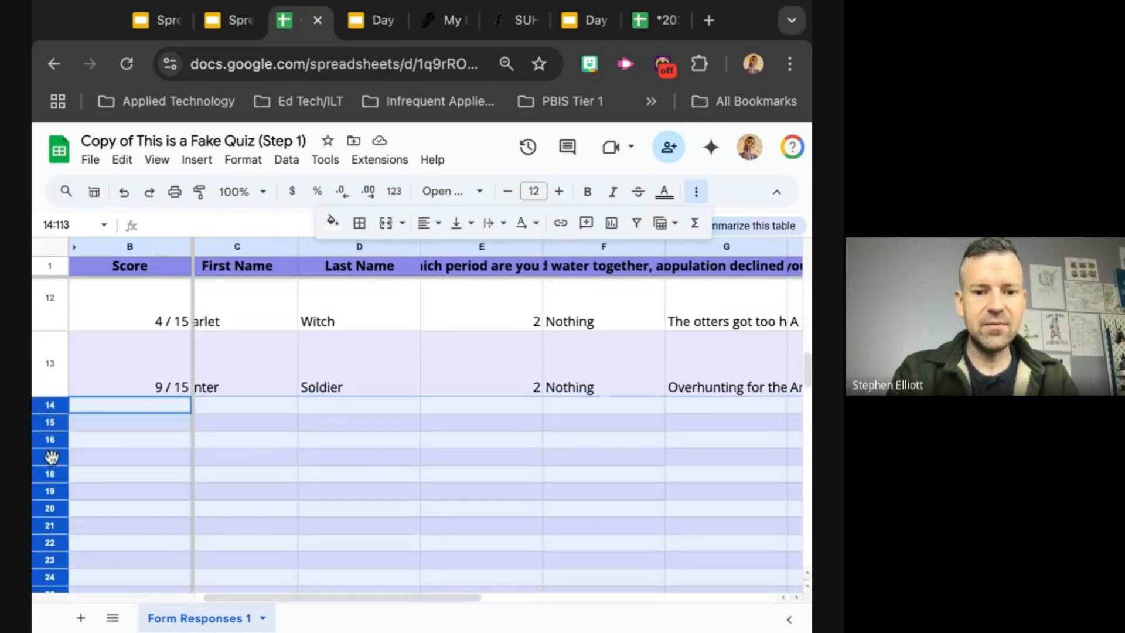
{"action": "right_click", "coordinate": [51, 457]}
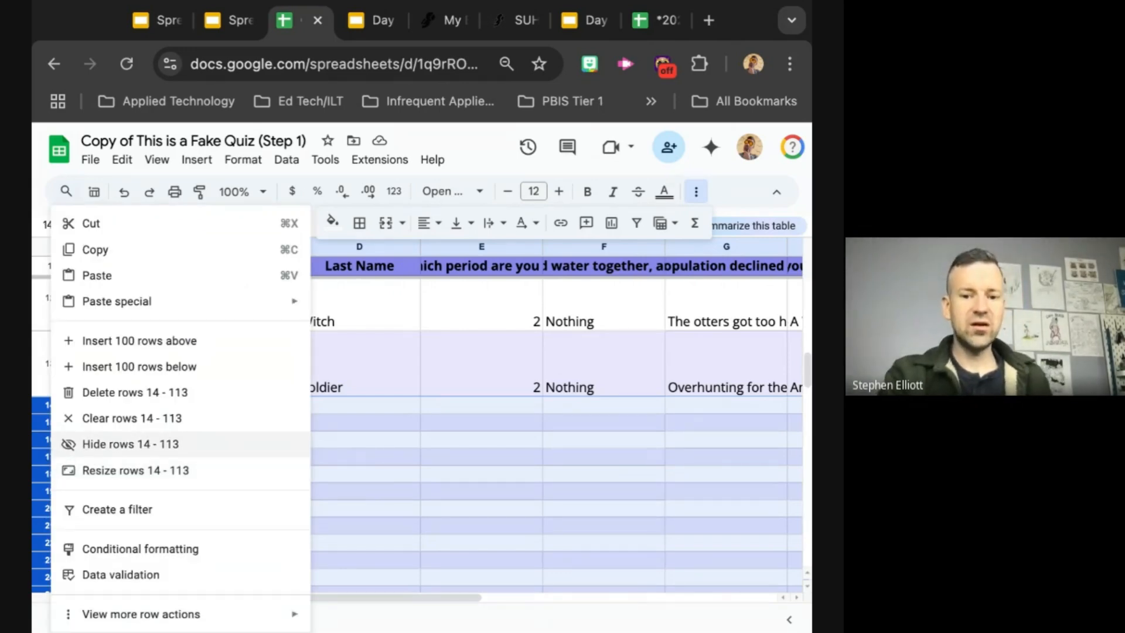
{"action": "left_click", "coordinate": [228, 441]}
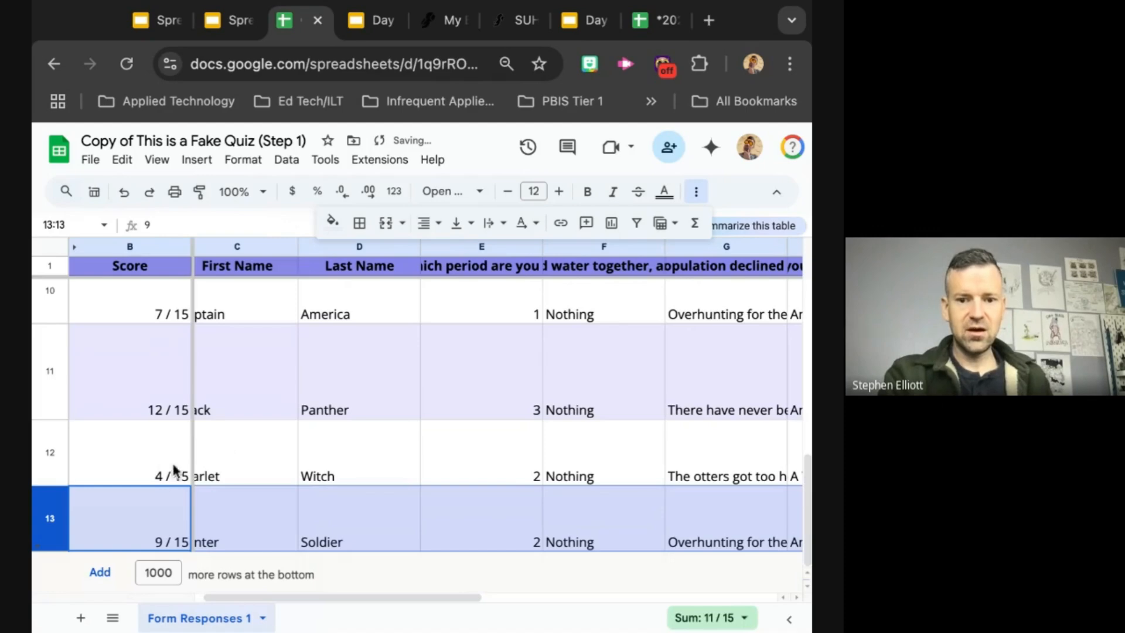
Step: Unhide the empty rows 14 to 113 below the last response in row 13
{"action": "scroll", "coordinate": [229, 436], "scroll_direction": "up", "scroll_amount": 10}
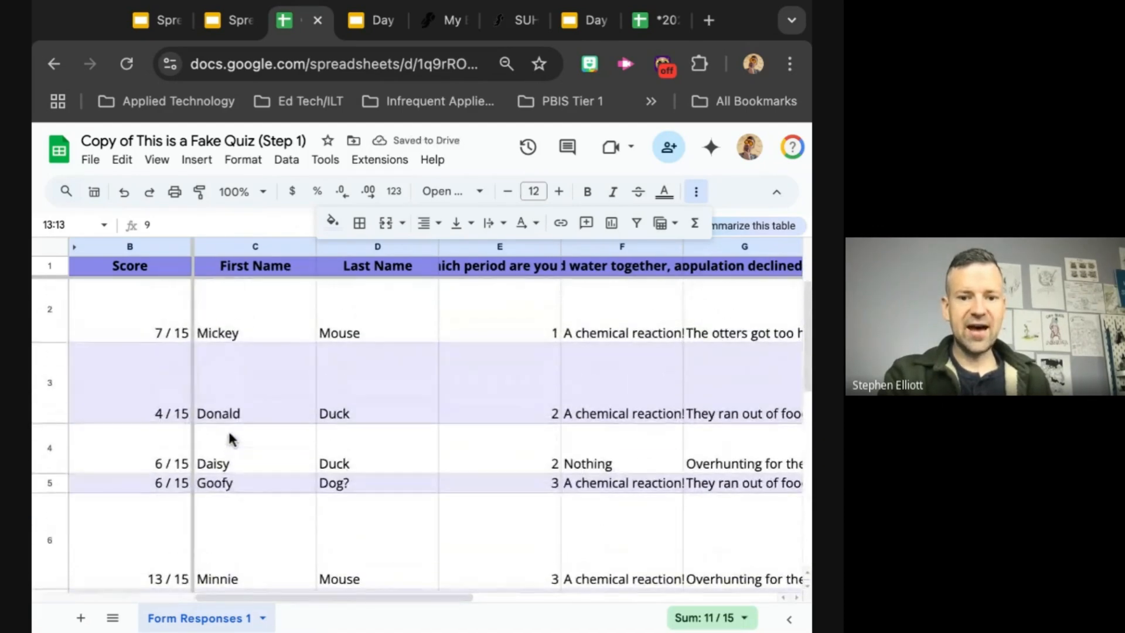
{"action": "scroll", "coordinate": [422, 419], "scroll_direction": "down", "scroll_amount": 10}
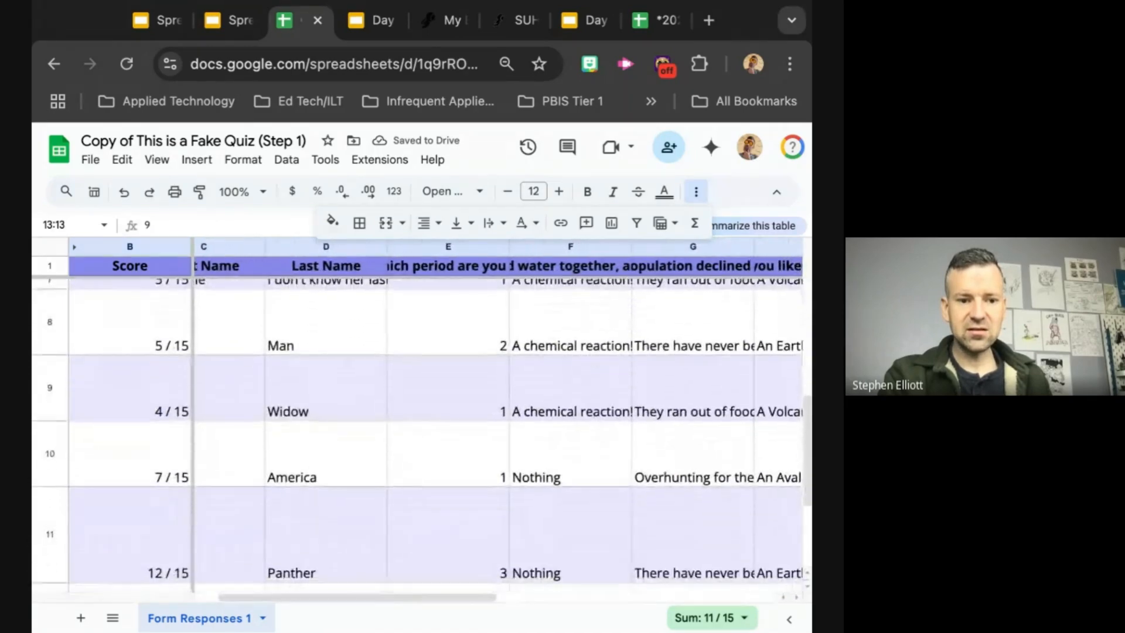
{"action": "scroll", "coordinate": [422, 433], "scroll_direction": "up", "scroll_amount": 10}
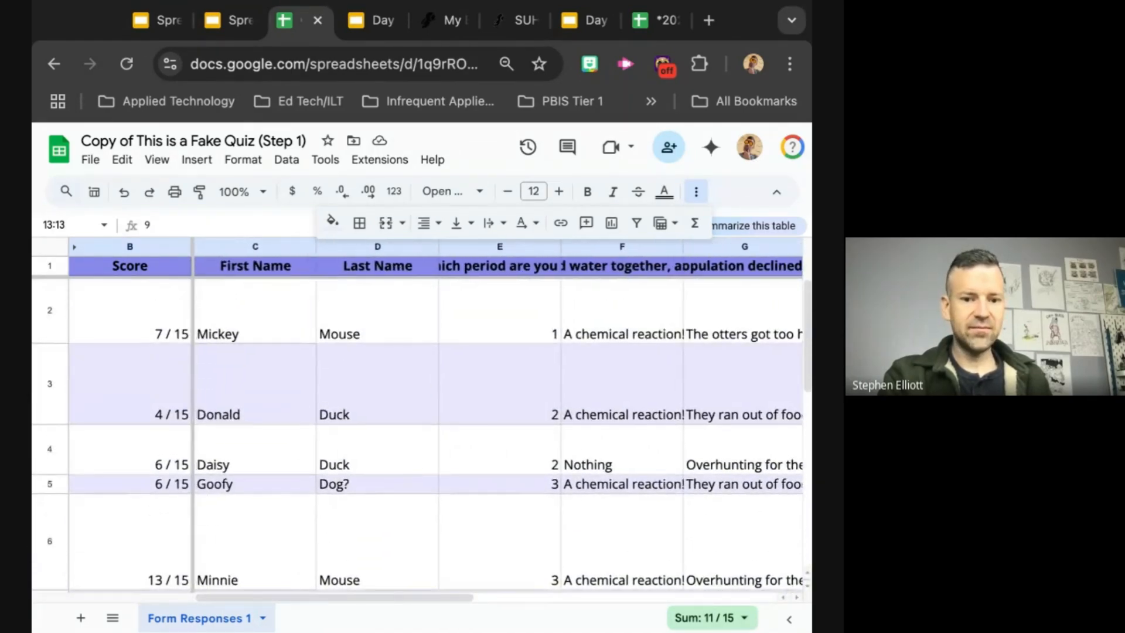
{"action": "scroll", "coordinate": [421, 419], "scroll_direction": "down", "scroll_amount": 10}
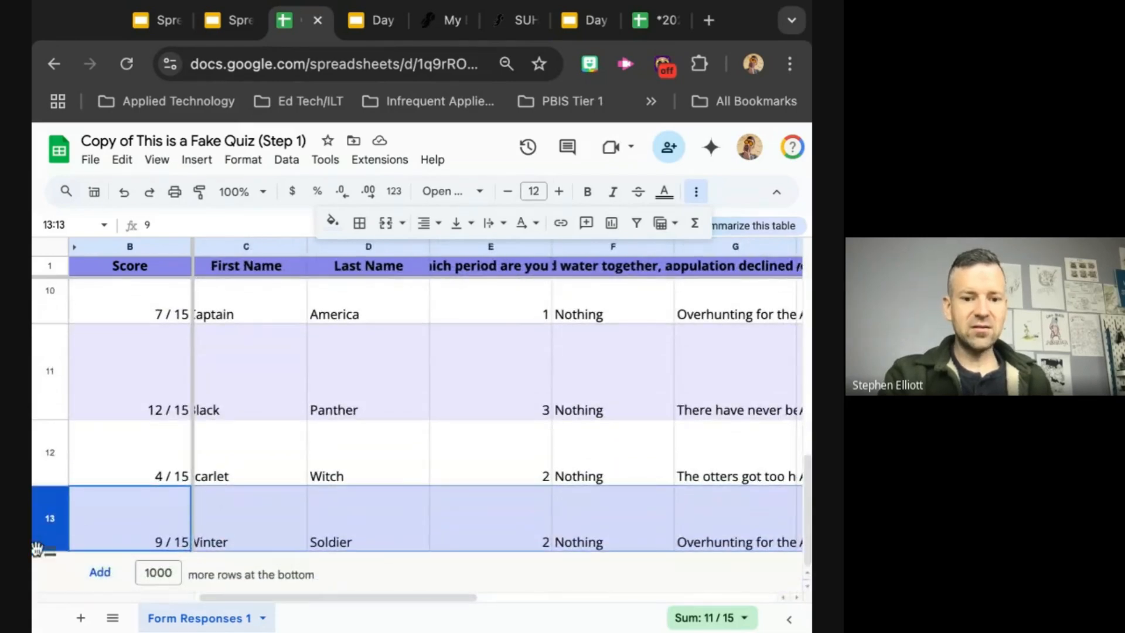
{"action": "right_click", "coordinate": [45, 546]}
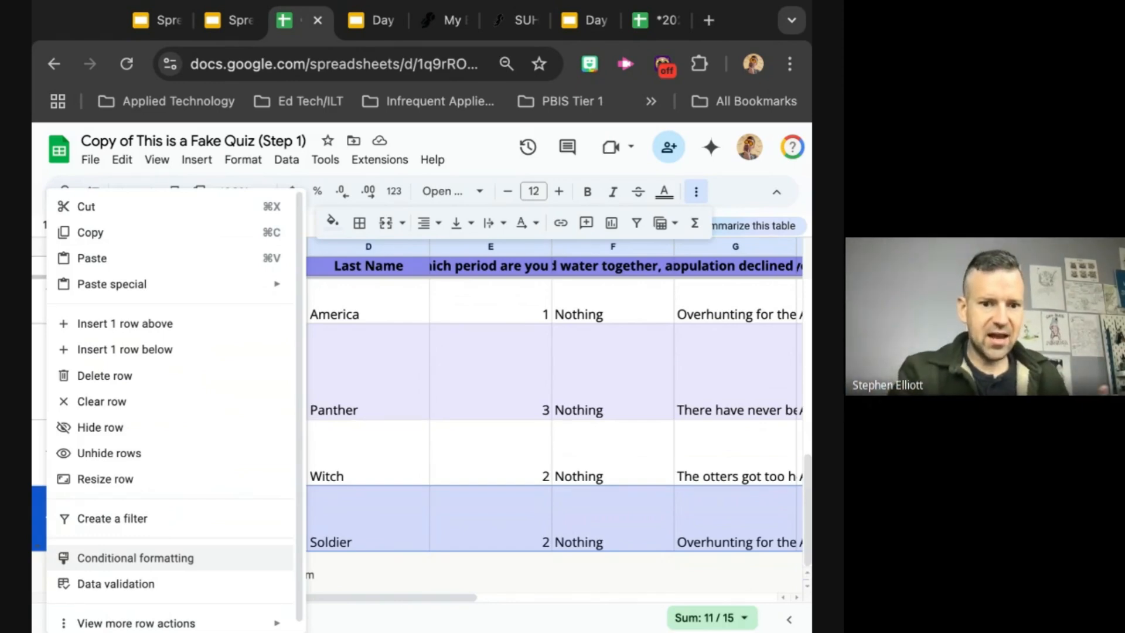
{"action": "left_click", "coordinate": [112, 454]}
{"action": "scroll", "coordinate": [256, 442], "scroll_direction": "down", "scroll_amount": 10}
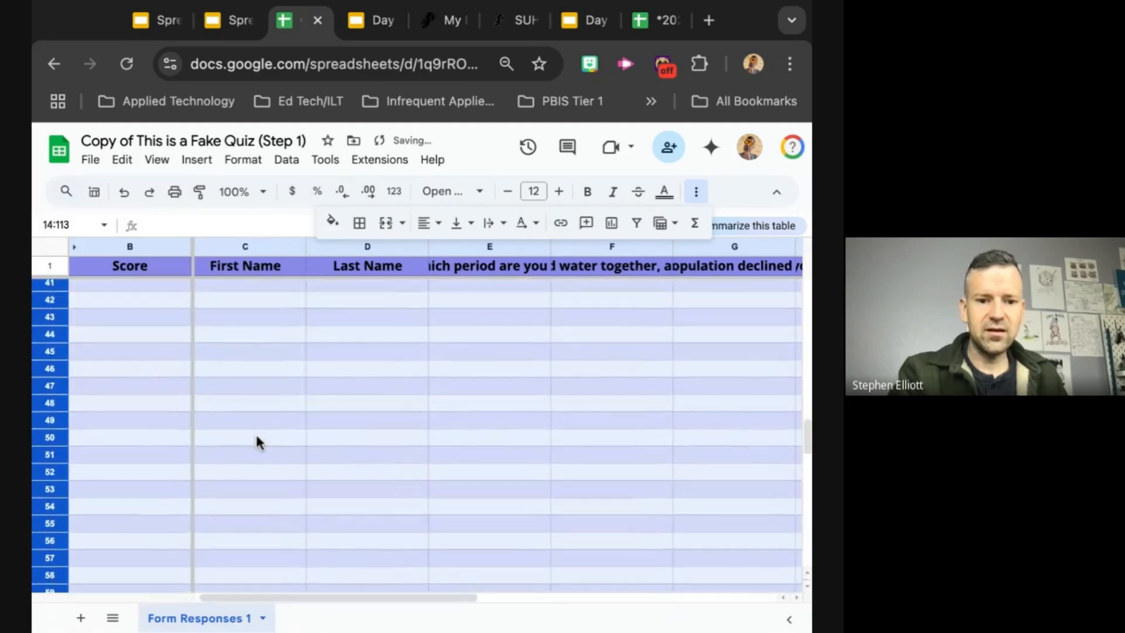
{"action": "scroll", "coordinate": [256, 441], "scroll_direction": "down", "scroll_amount": 15}
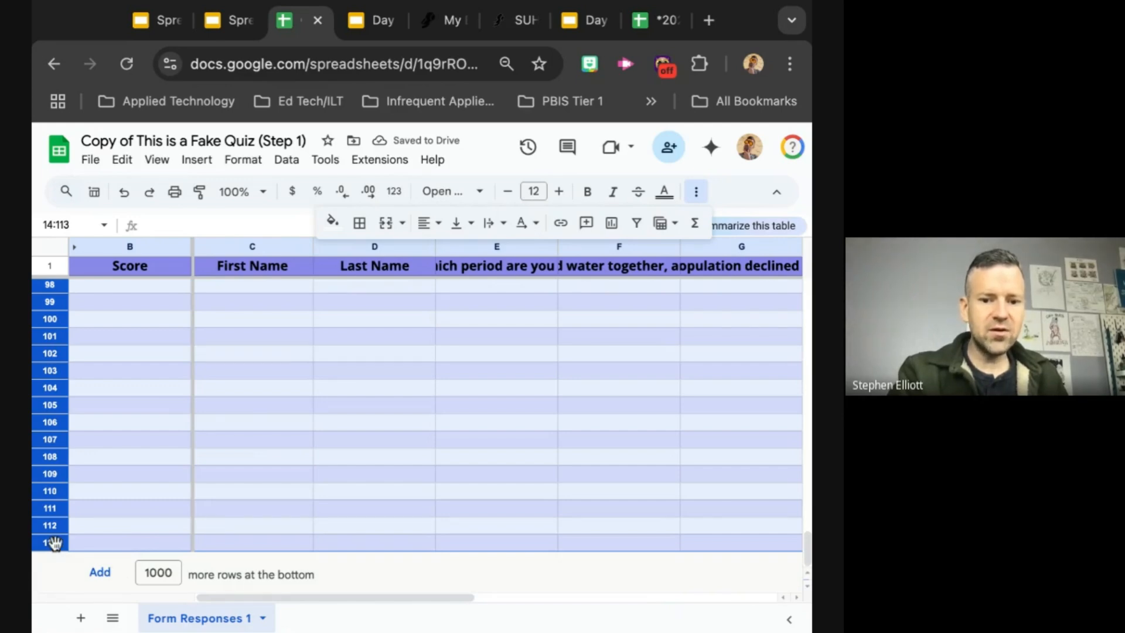
Step: Examine the ways to add rows after row 113, including inserting a row below and adding 1000 more rows
{"action": "left_click", "coordinate": [113, 527]}
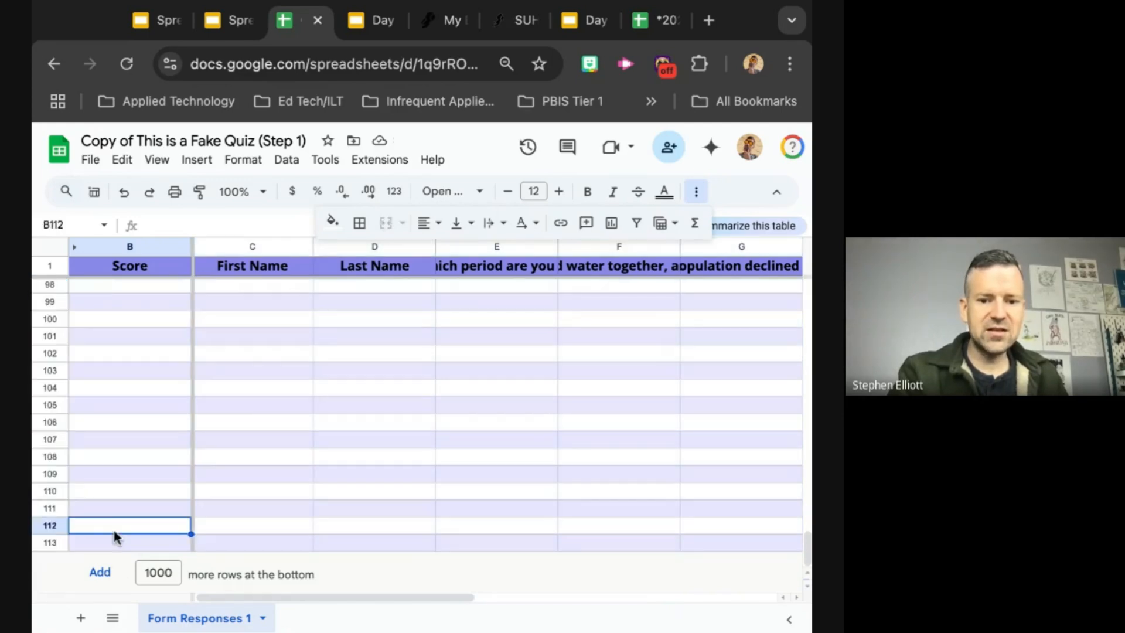
{"action": "left_click", "coordinate": [49, 544]}
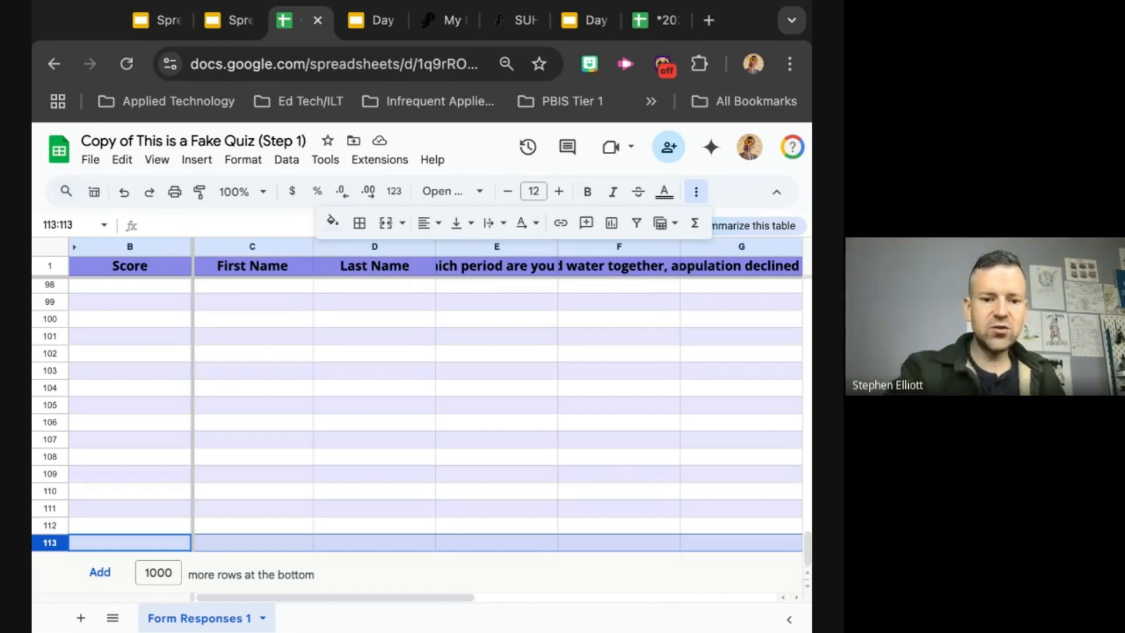
{"action": "right_click", "coordinate": [50, 543]}
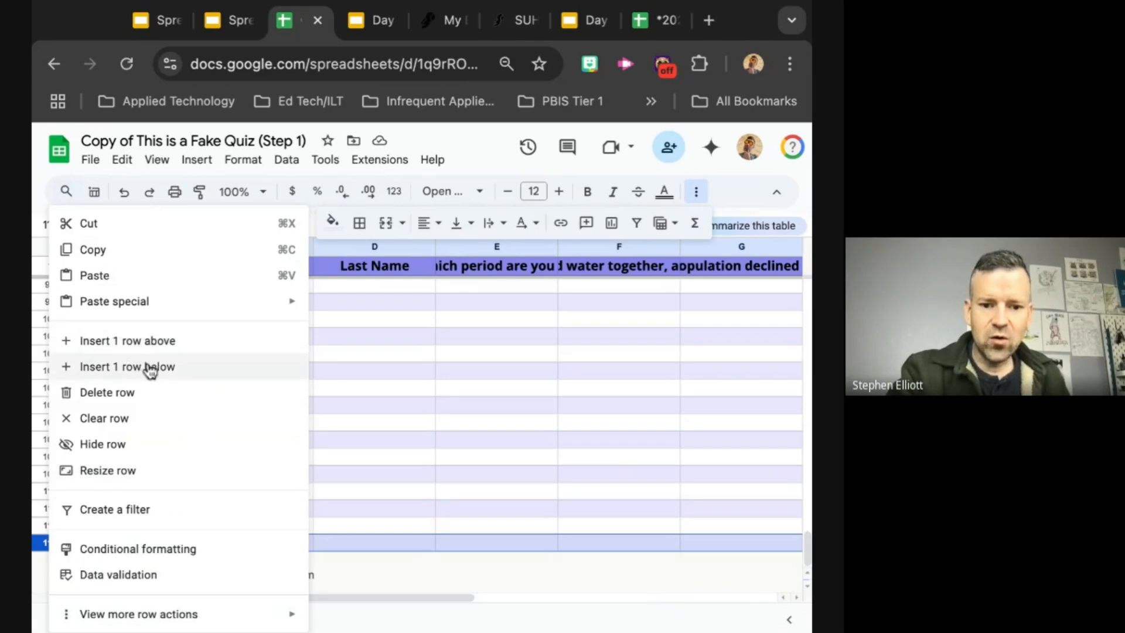
{"action": "left_click", "coordinate": [548, 574]}
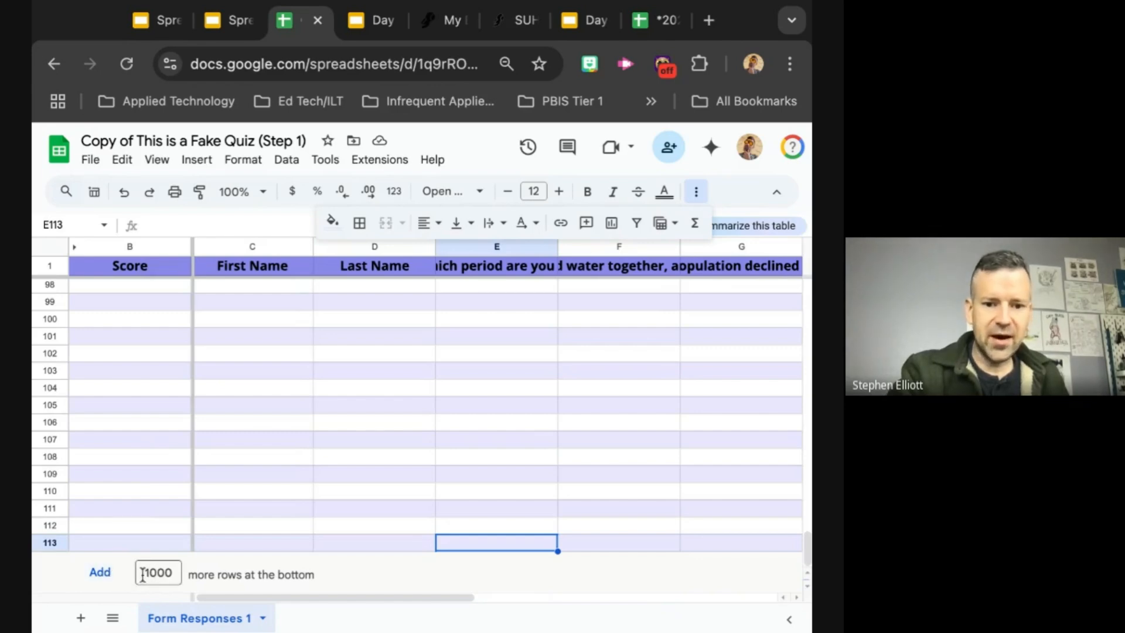
{"action": "left_click", "coordinate": [173, 574]}
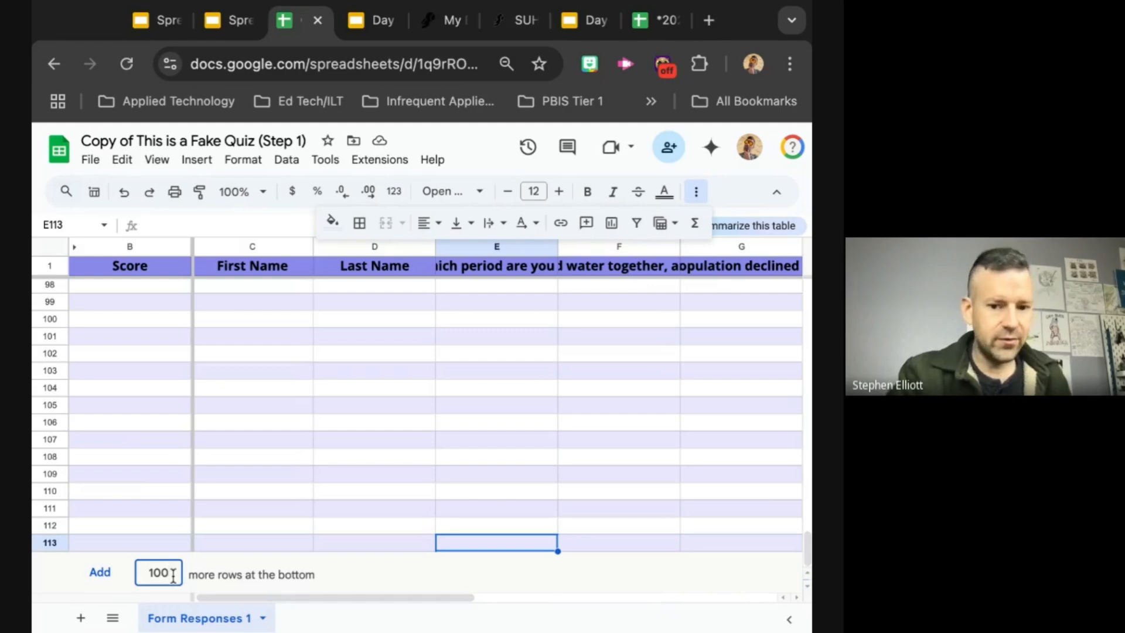
{"action": "type", "text": "0"}
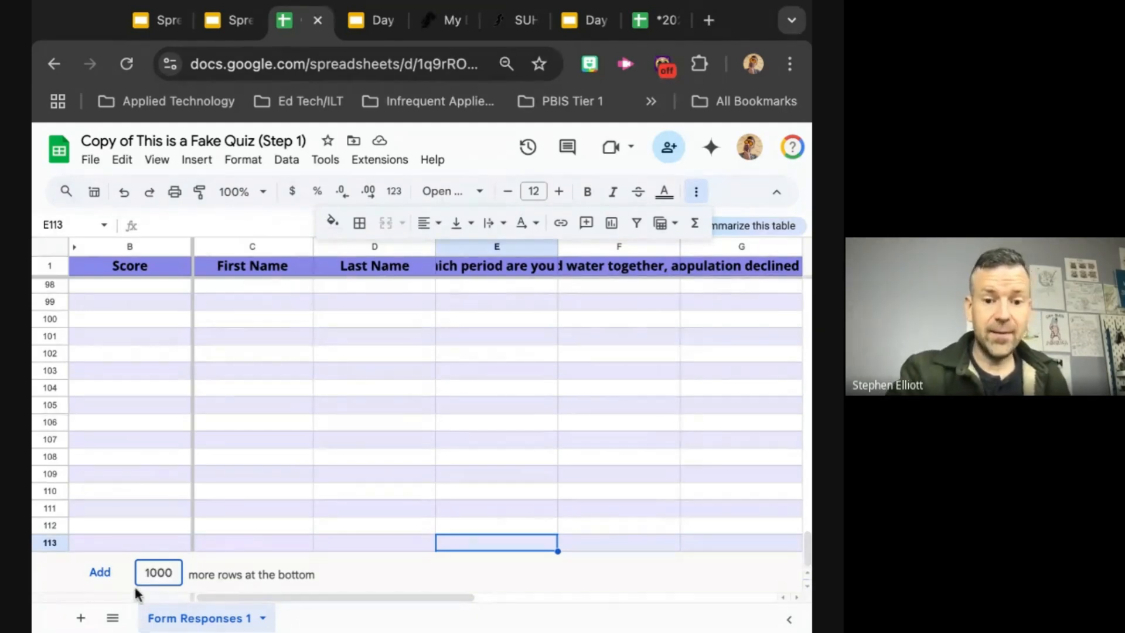
{"action": "left_click", "coordinate": [100, 573]}
Step: Select every empty row from row 14 to row 113 and hide them again
{"action": "scroll", "coordinate": [152, 417], "scroll_direction": "up", "scroll_amount": 15}
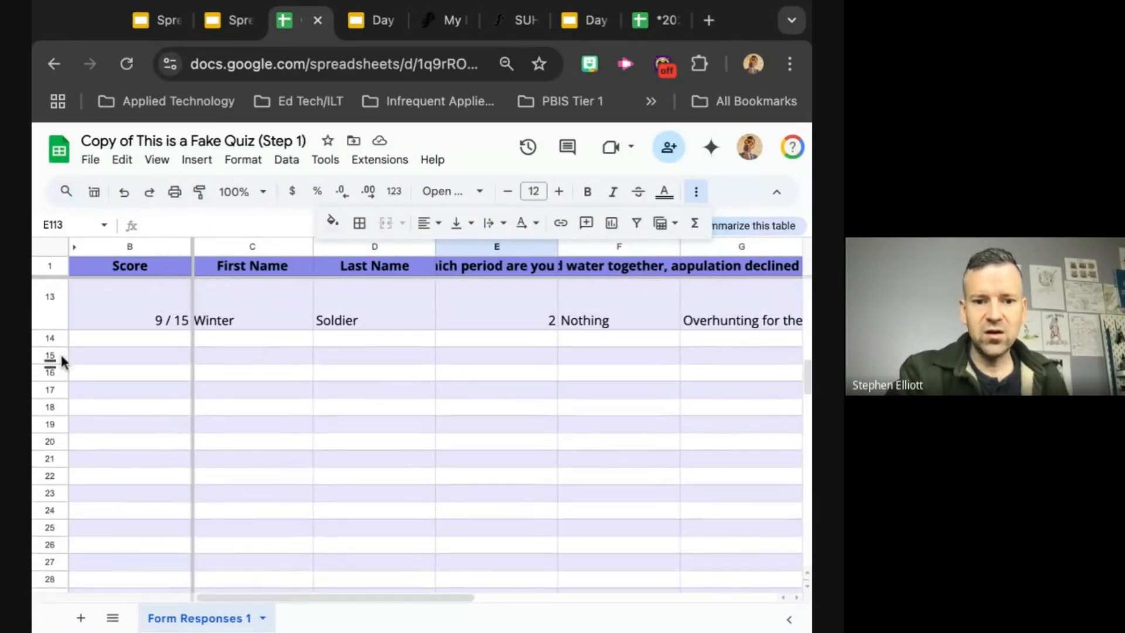
{"action": "left_click", "coordinate": [51, 338]}
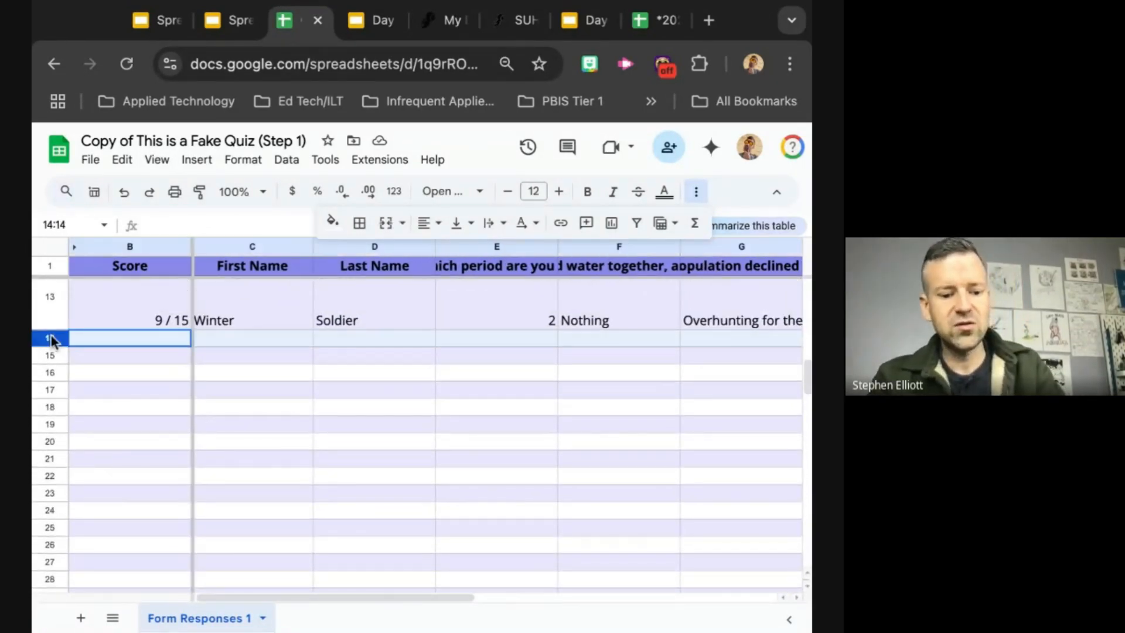
{"action": "key", "text": "ctrl+shift+Down"}
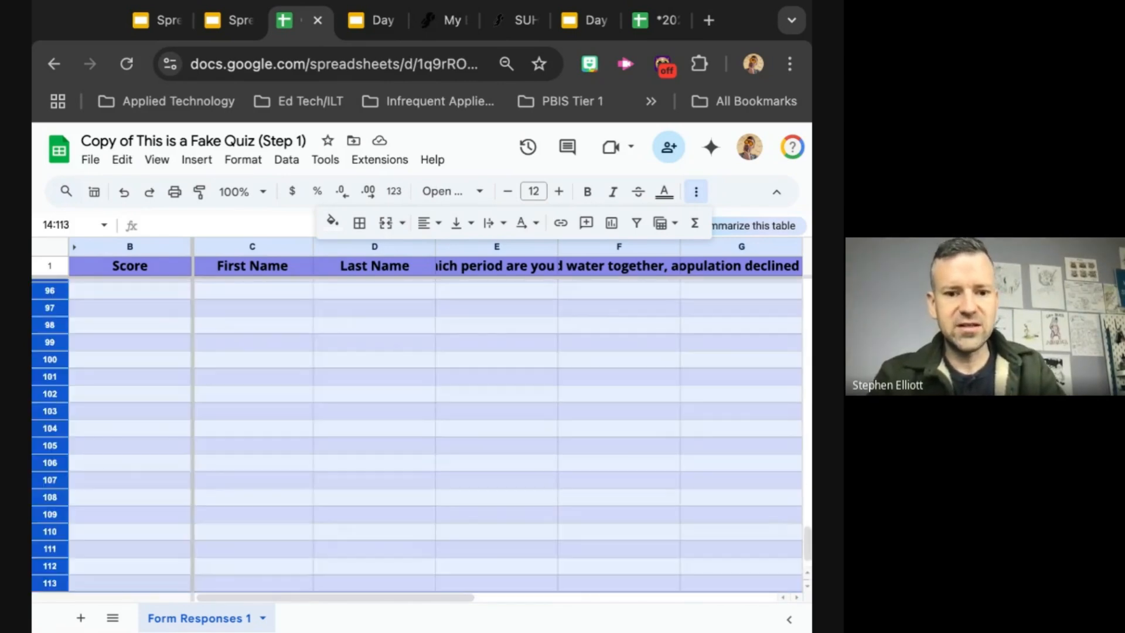
{"action": "right_click", "coordinate": [51, 339]}
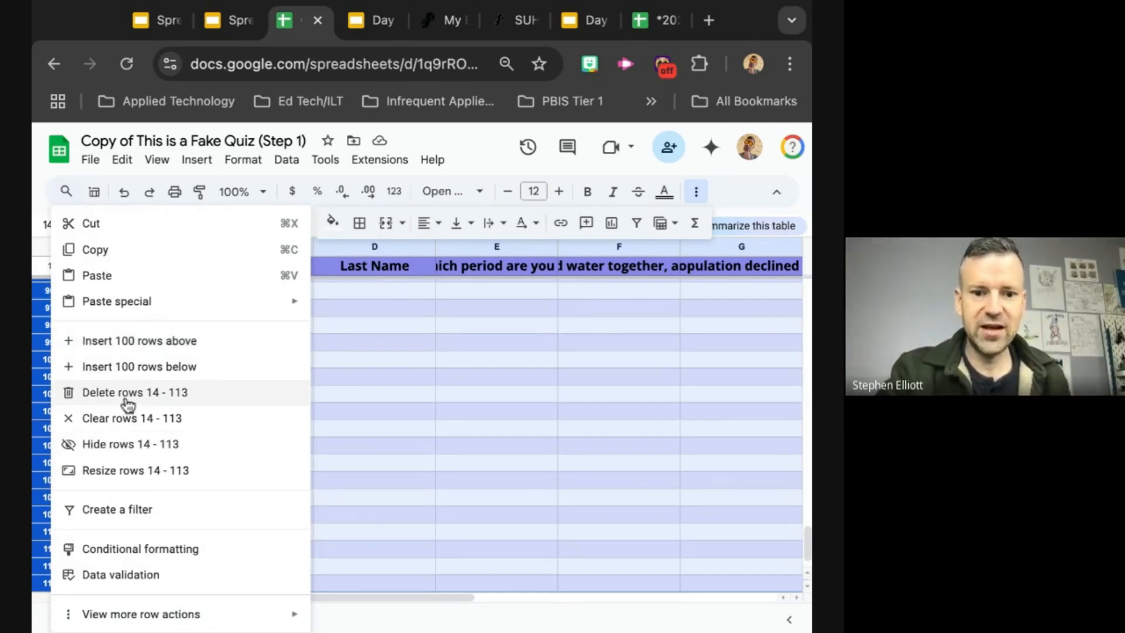
{"action": "left_click", "coordinate": [118, 447]}
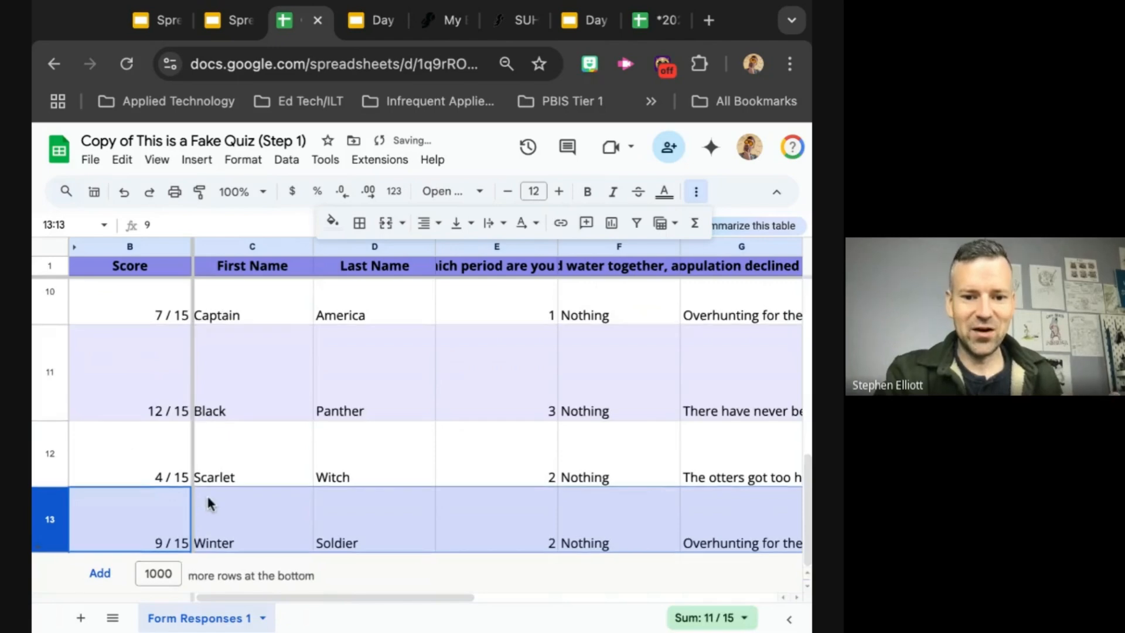
Step: Switch to the training slides and advance from the Step 1 overview to the "Step 2: Filter it!" slide
{"action": "scroll", "coordinate": [206, 494], "scroll_direction": "up", "scroll_amount": 5}
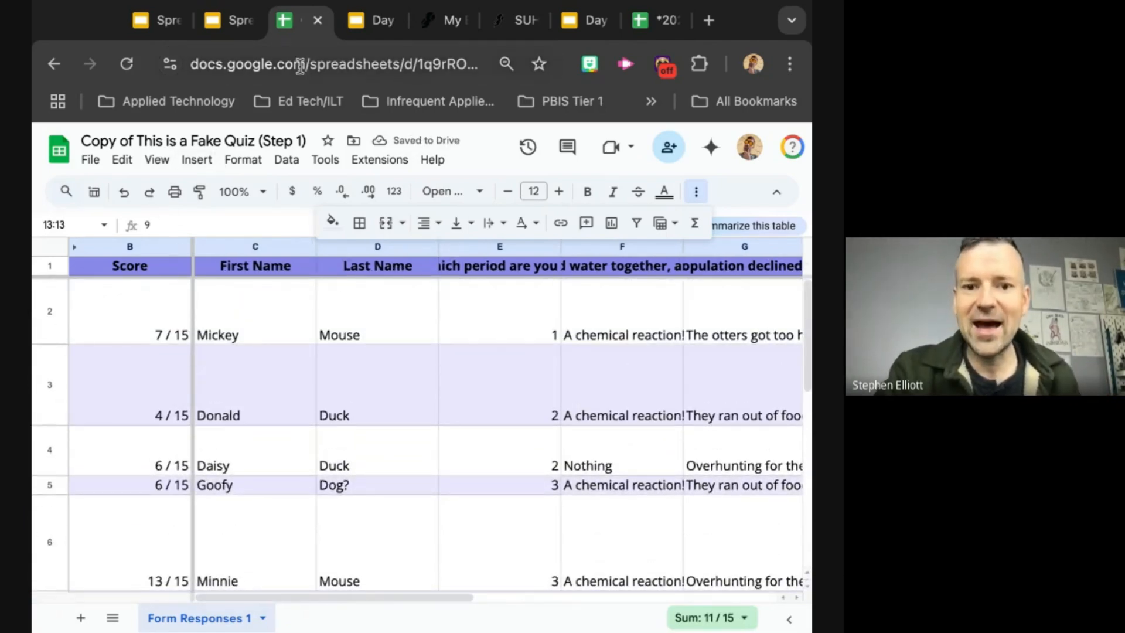
{"action": "left_click", "coordinate": [224, 22]}
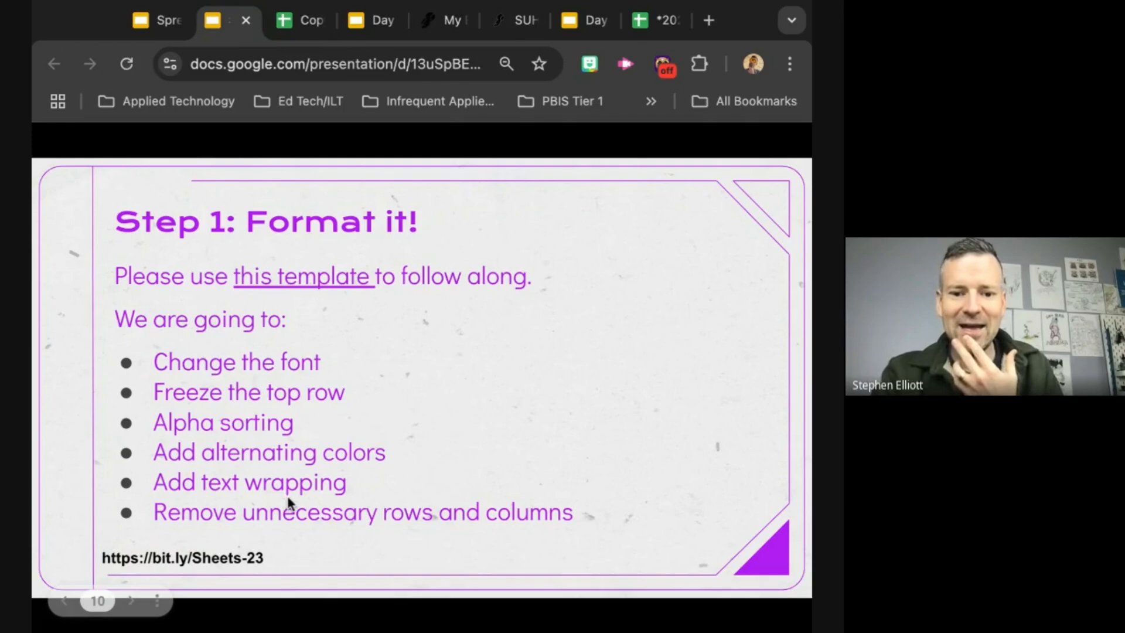
{"action": "key", "text": "Right"}
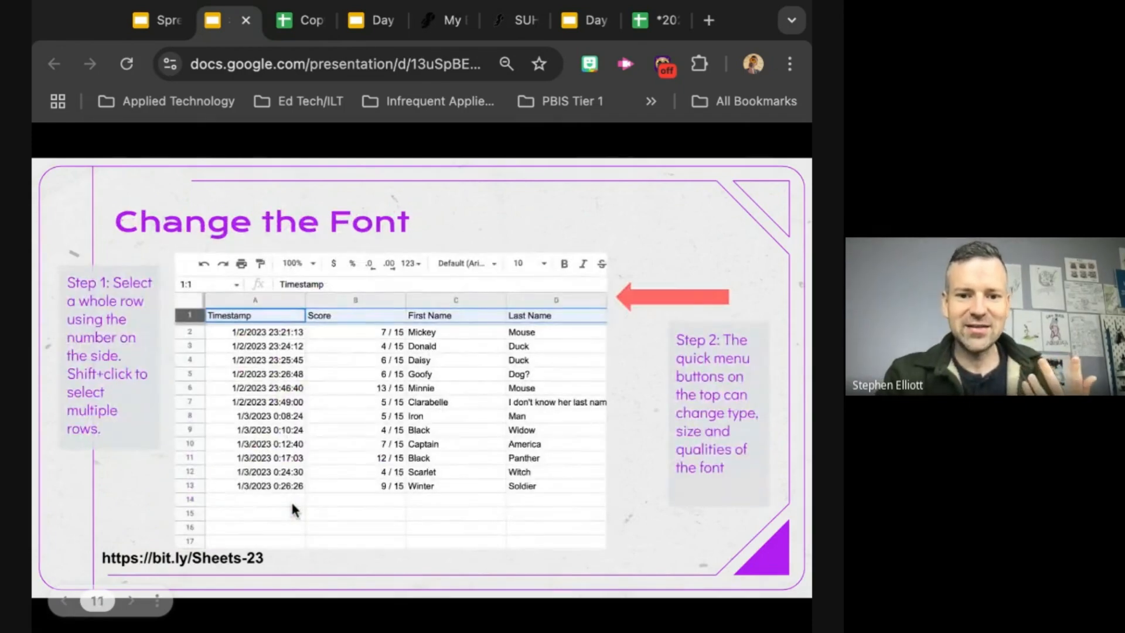
{"action": "key", "text": "Right"}
{"action": "key", "text": "Right"}
{"action": "key", "text": "Right"}
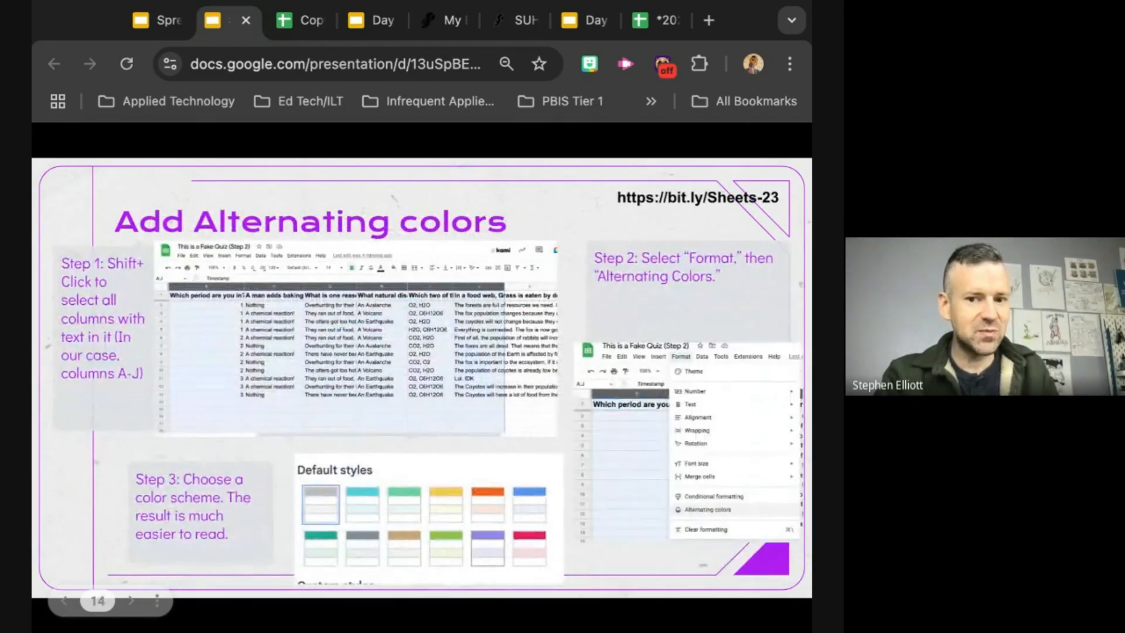
{"action": "key", "text": "Right"}
{"action": "key", "text": "Right"}
{"action": "key", "text": "Right"}
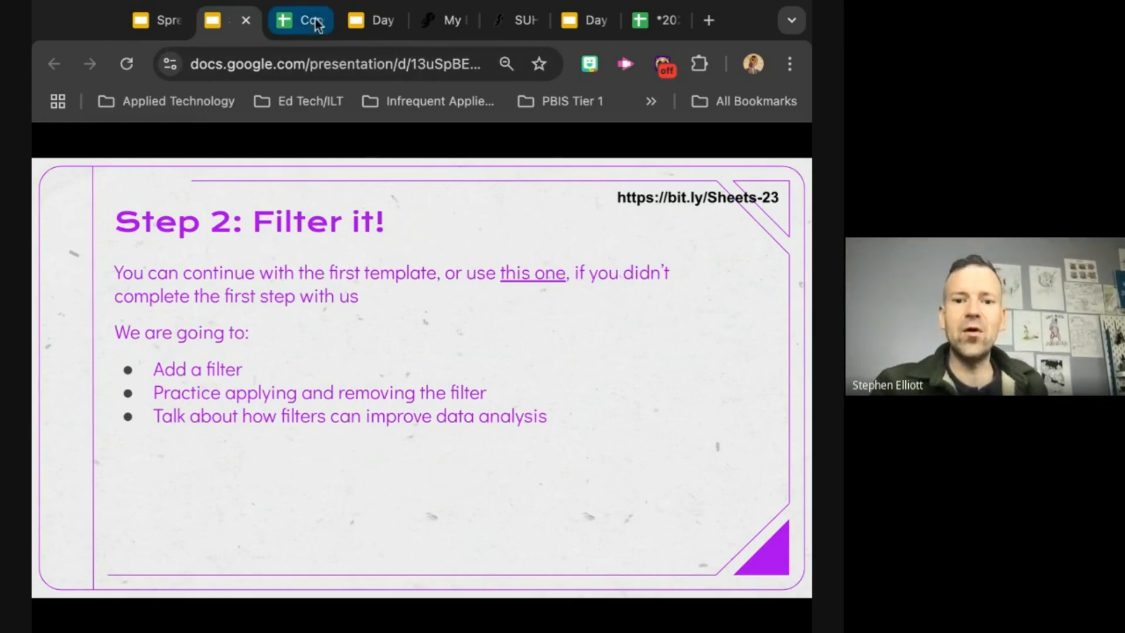
Step: Return to the fake quiz spreadsheet and sort the whole sheet A to Z by the Last Name column D
{"action": "left_click", "coordinate": [300, 28]}
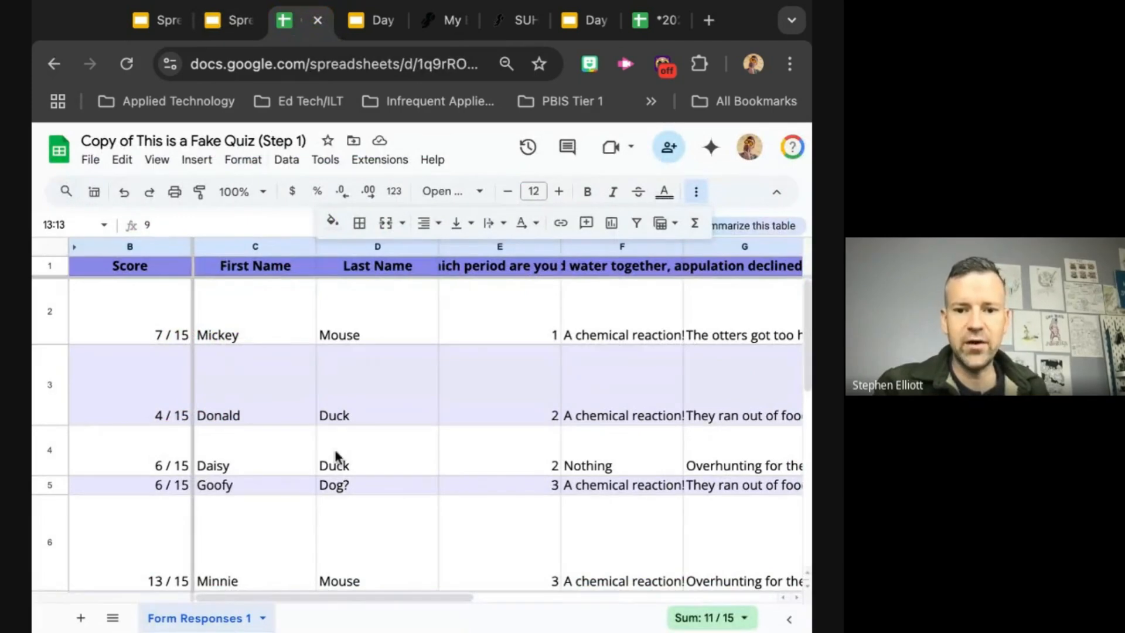
{"action": "scroll", "coordinate": [445, 399], "scroll_direction": "down", "scroll_amount": 1}
{"action": "scroll", "coordinate": [501, 443], "scroll_direction": "down", "scroll_amount": 8}
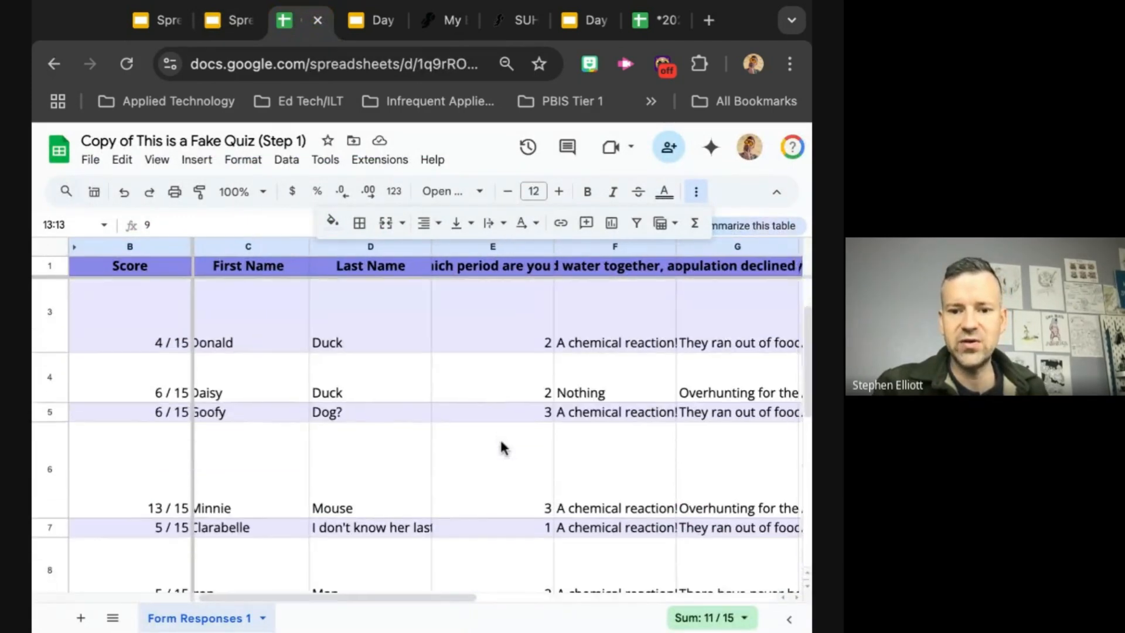
{"action": "scroll", "coordinate": [501, 442], "scroll_direction": "down", "scroll_amount": 2}
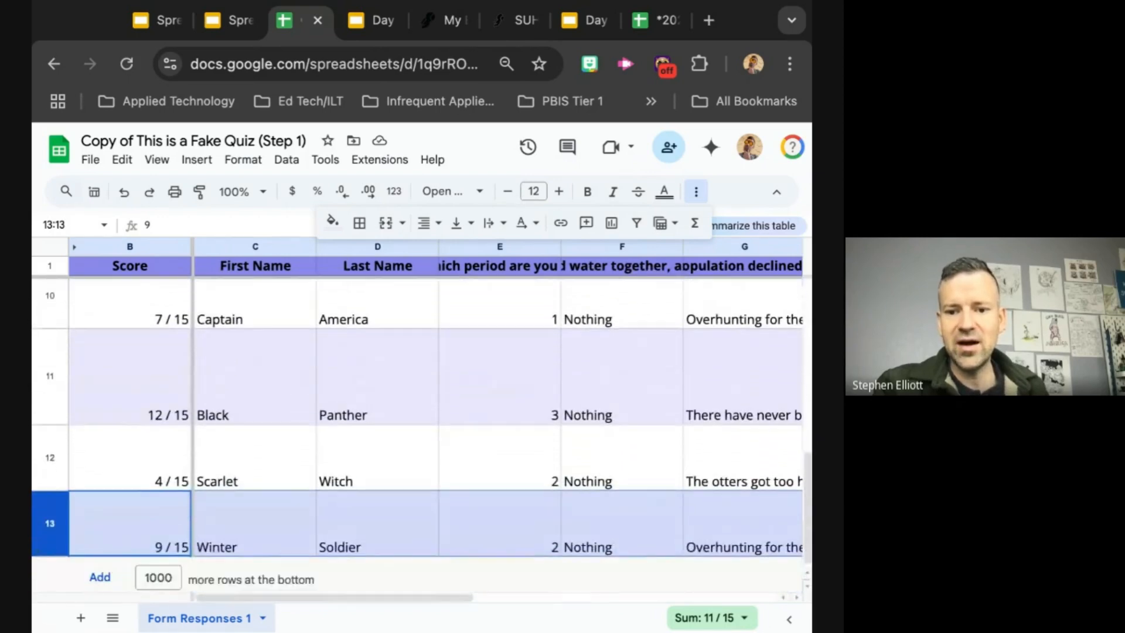
{"action": "scroll", "coordinate": [501, 443], "scroll_direction": "up", "scroll_amount": 10}
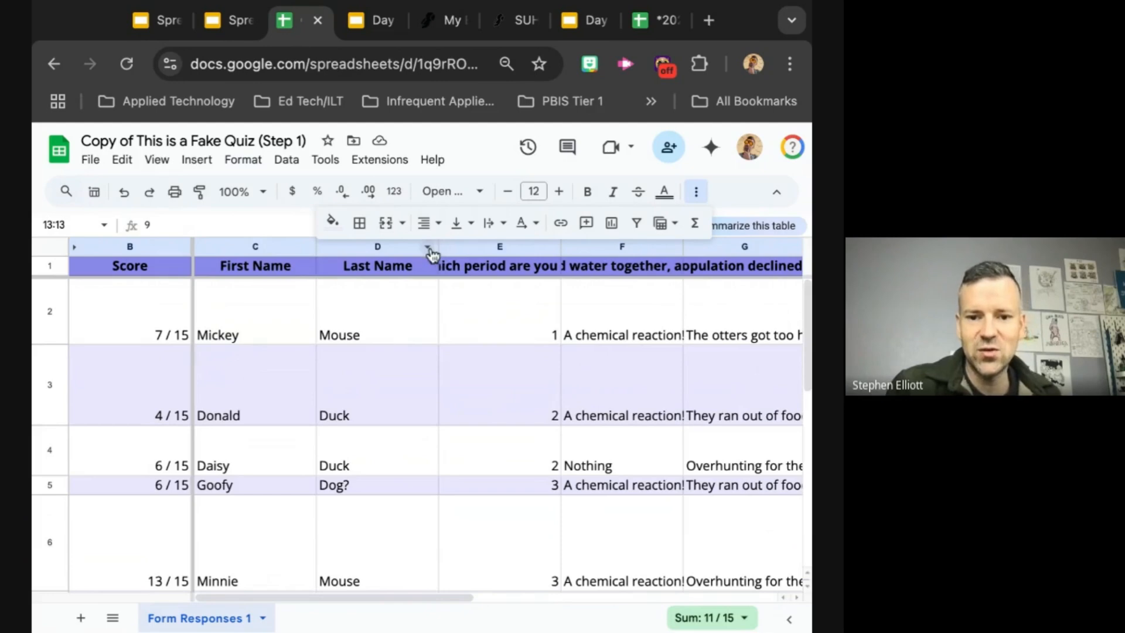
{"action": "left_click", "coordinate": [417, 448]}
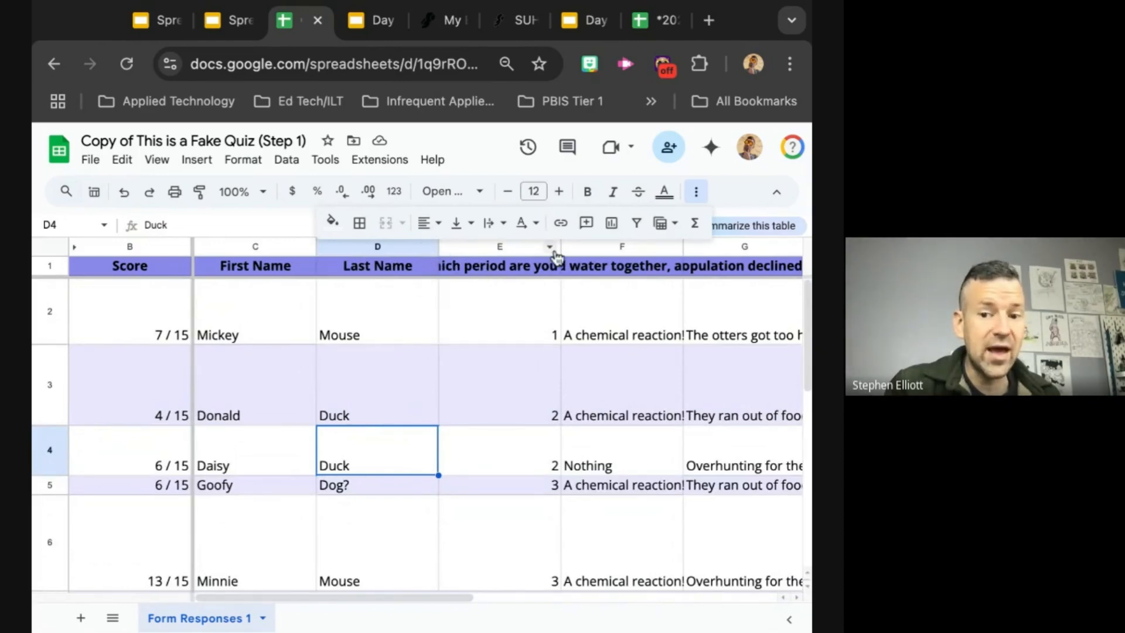
{"action": "left_click", "coordinate": [696, 192]}
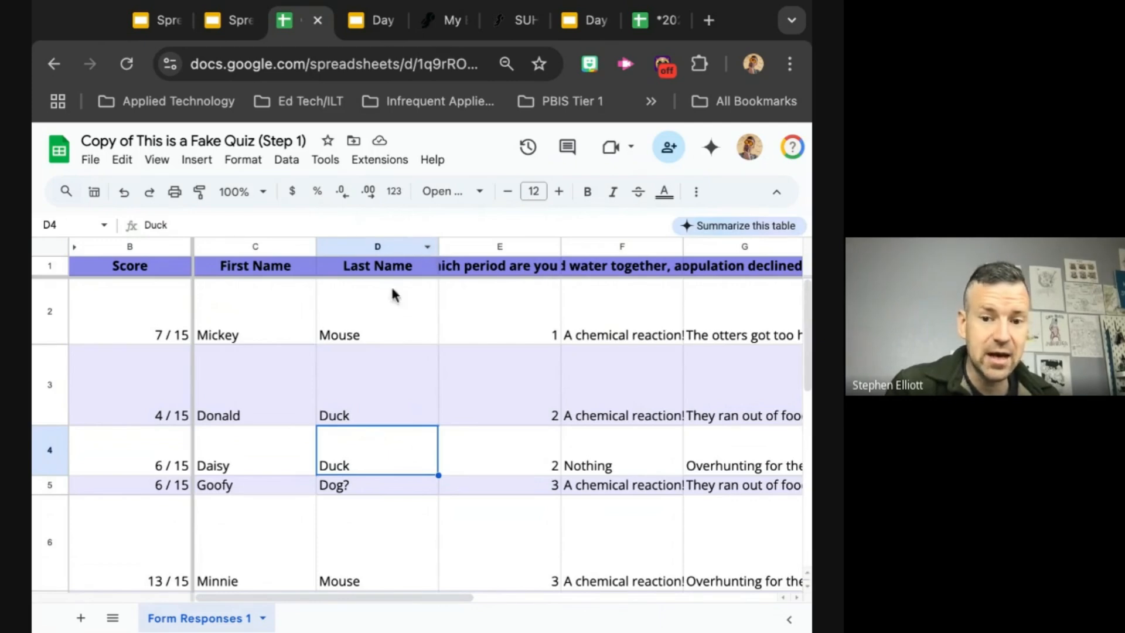
{"action": "left_click", "coordinate": [428, 249]}
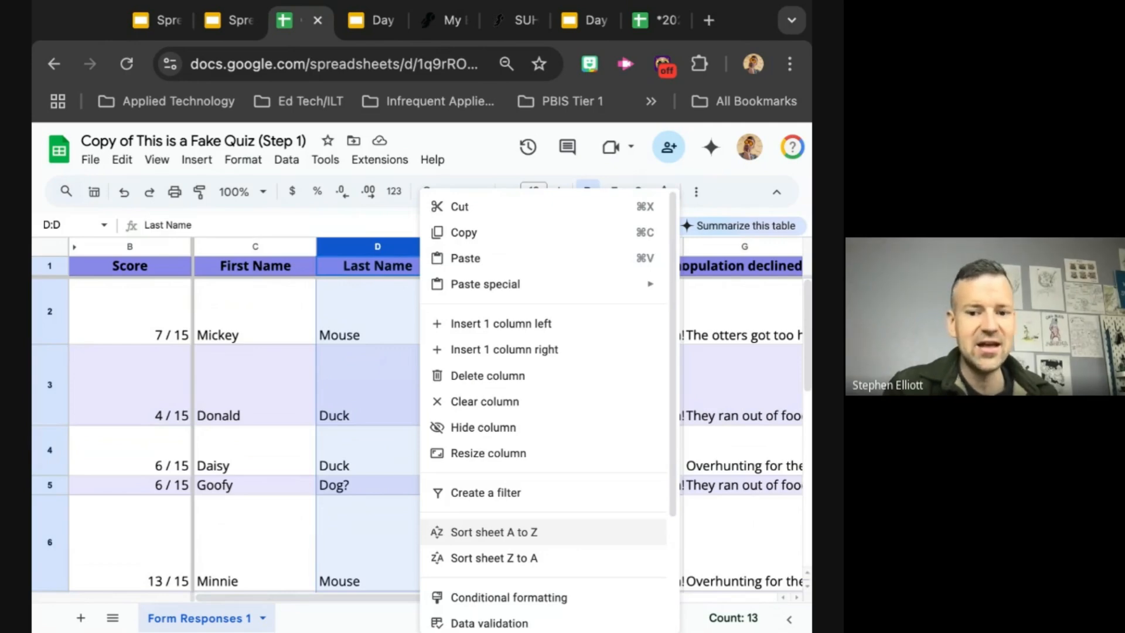
{"action": "left_click", "coordinate": [494, 532]}
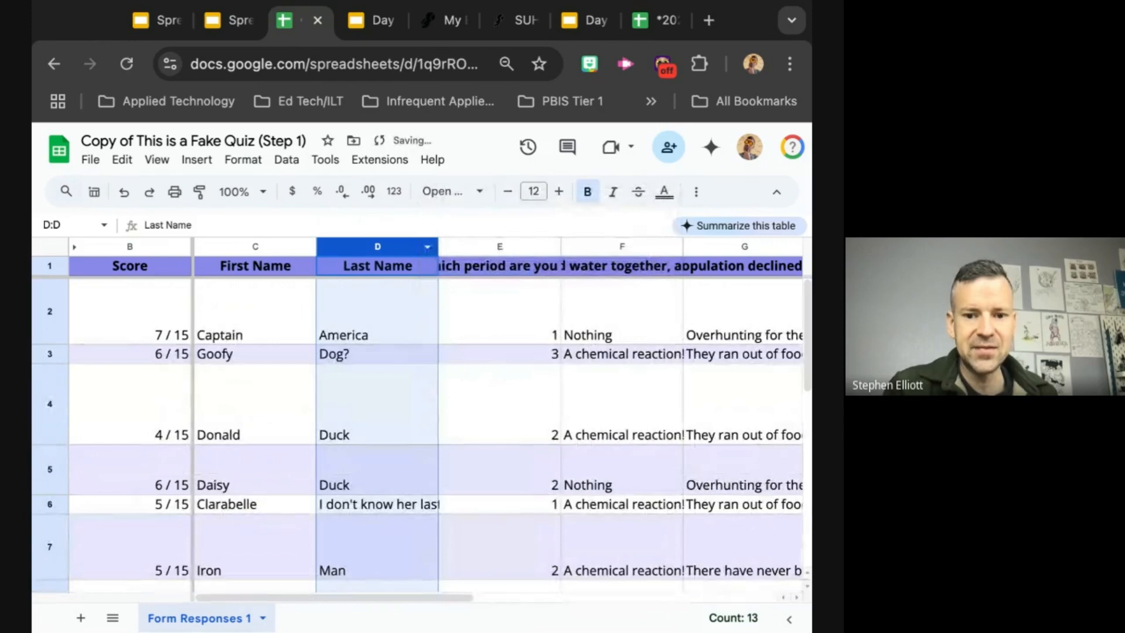
Step: Sort the whole sheet A to Z by column E, "Which period are you in?"
{"action": "scroll", "coordinate": [391, 310], "scroll_direction": "down", "scroll_amount": 1}
{"action": "scroll", "coordinate": [392, 311], "scroll_direction": "up", "scroll_amount": 1}
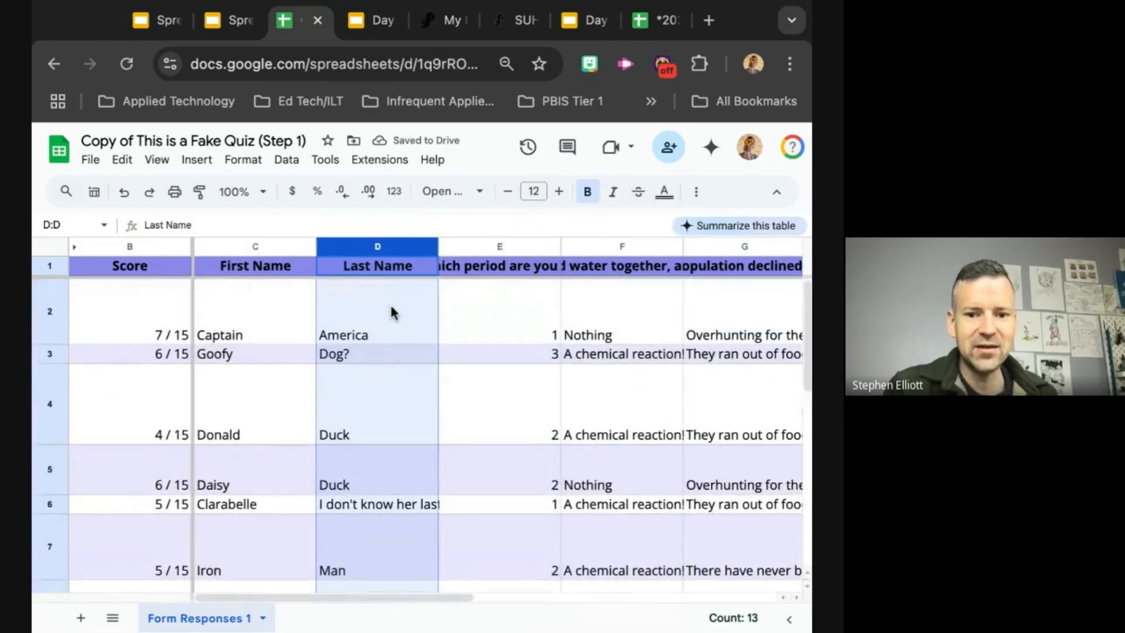
{"action": "scroll", "coordinate": [391, 310], "scroll_direction": "down", "scroll_amount": 2}
{"action": "scroll", "coordinate": [389, 302], "scroll_direction": "down", "scroll_amount": 1}
{"action": "scroll", "coordinate": [389, 303], "scroll_direction": "up", "scroll_amount": 3}
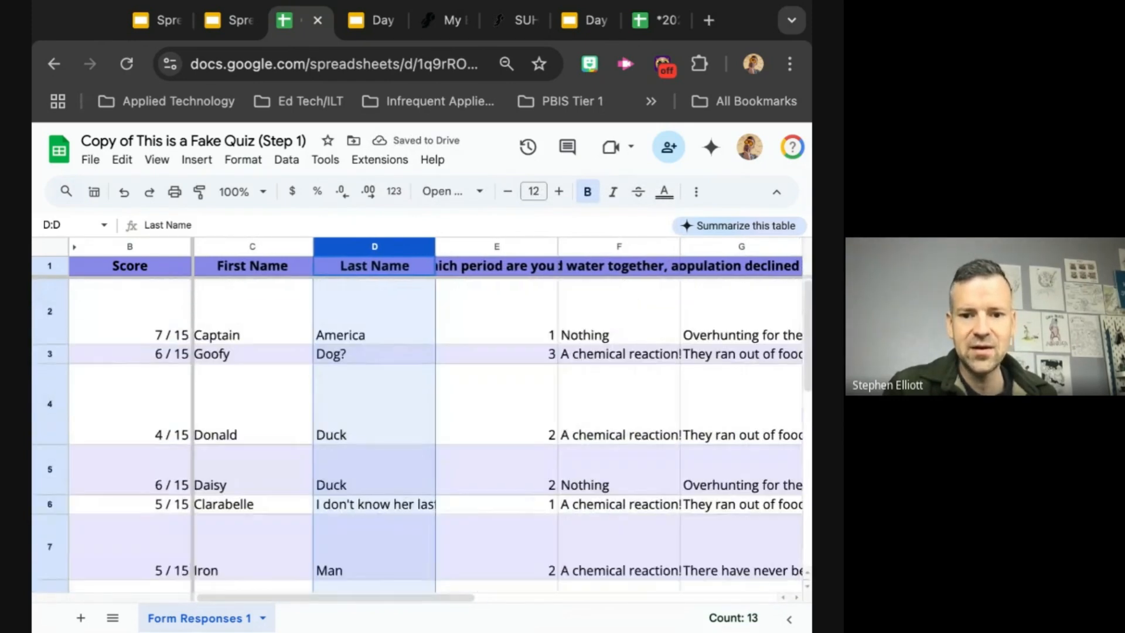
{"action": "scroll", "coordinate": [548, 583], "scroll_direction": "right", "scroll_amount": 1}
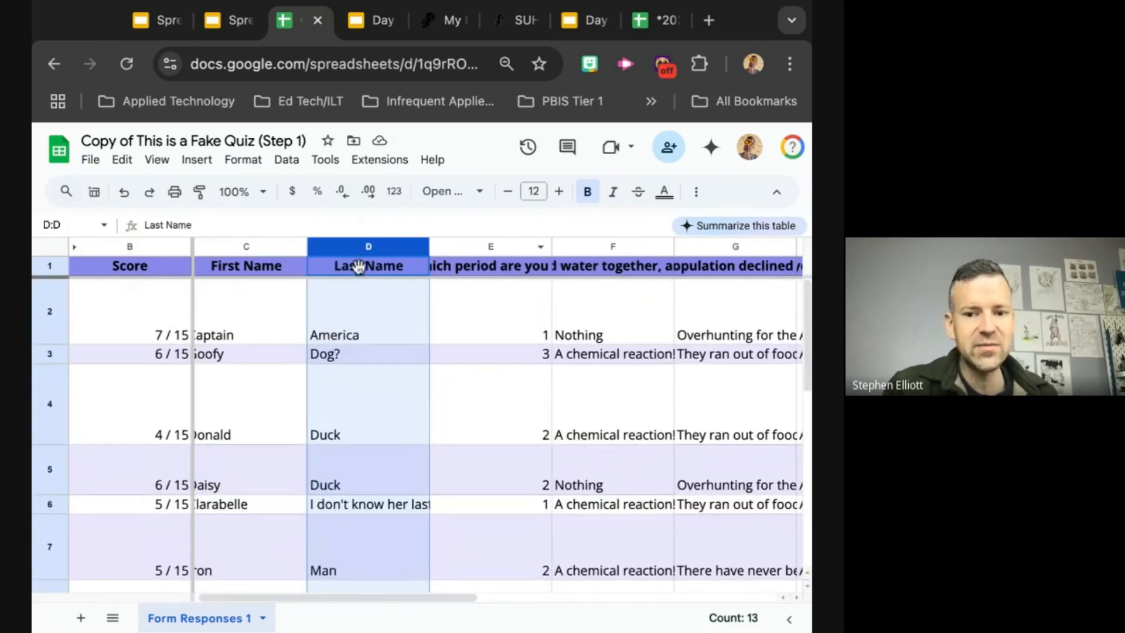
{"action": "left_click", "coordinate": [544, 249]}
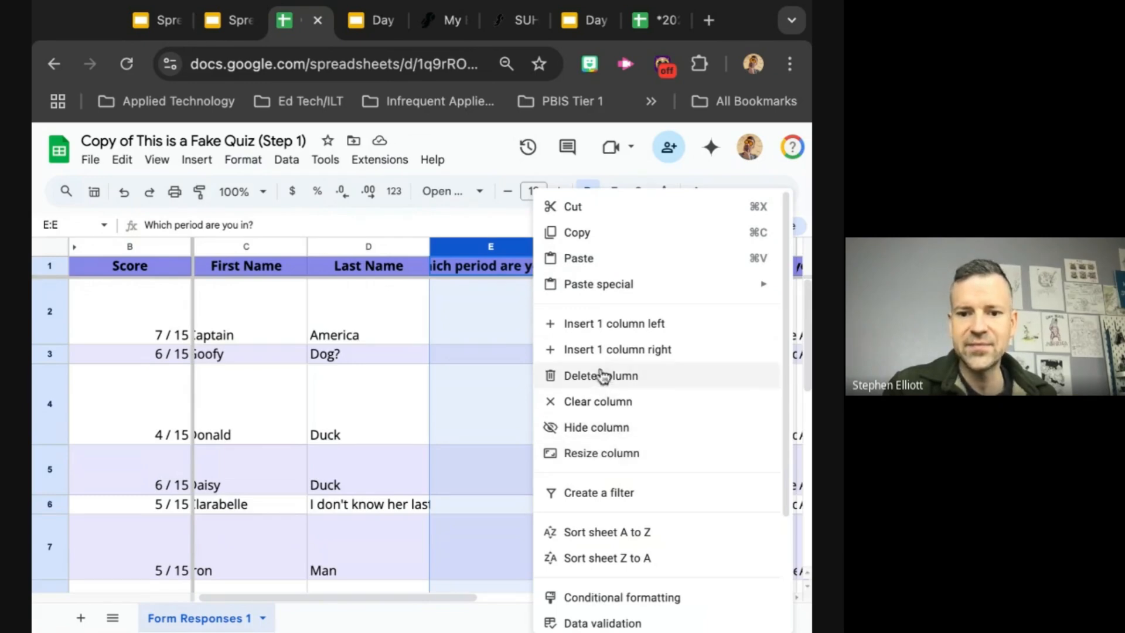
{"action": "left_click", "coordinate": [598, 534]}
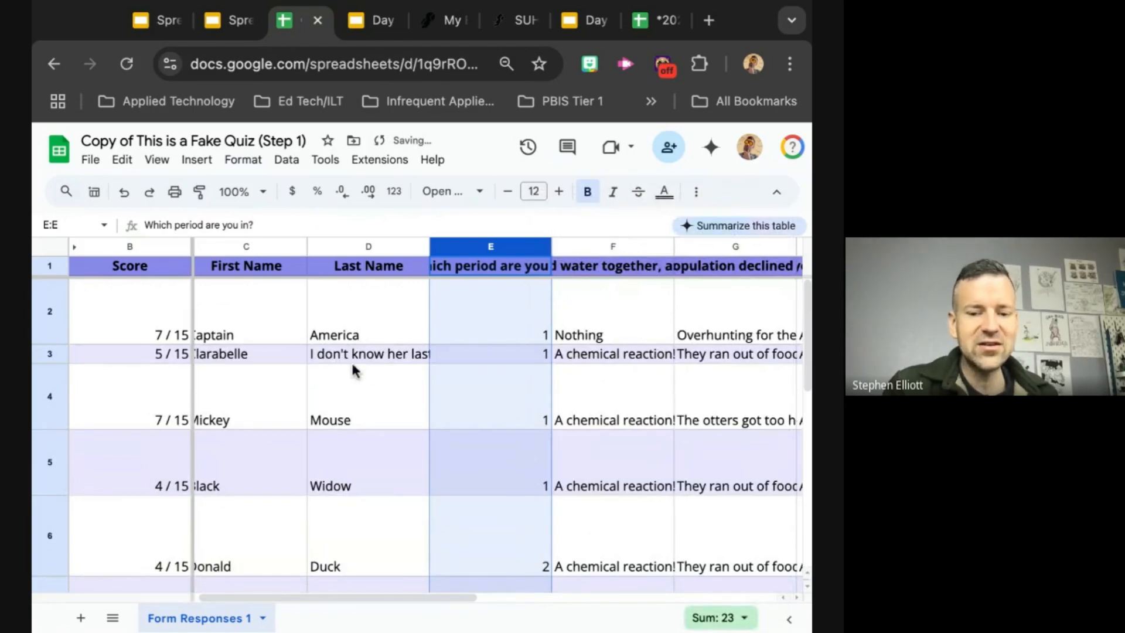
Step: Look through the rows sorted by period and check how the students are grouped together
{"action": "scroll", "coordinate": [354, 438], "scroll_direction": "down", "scroll_amount": 2}
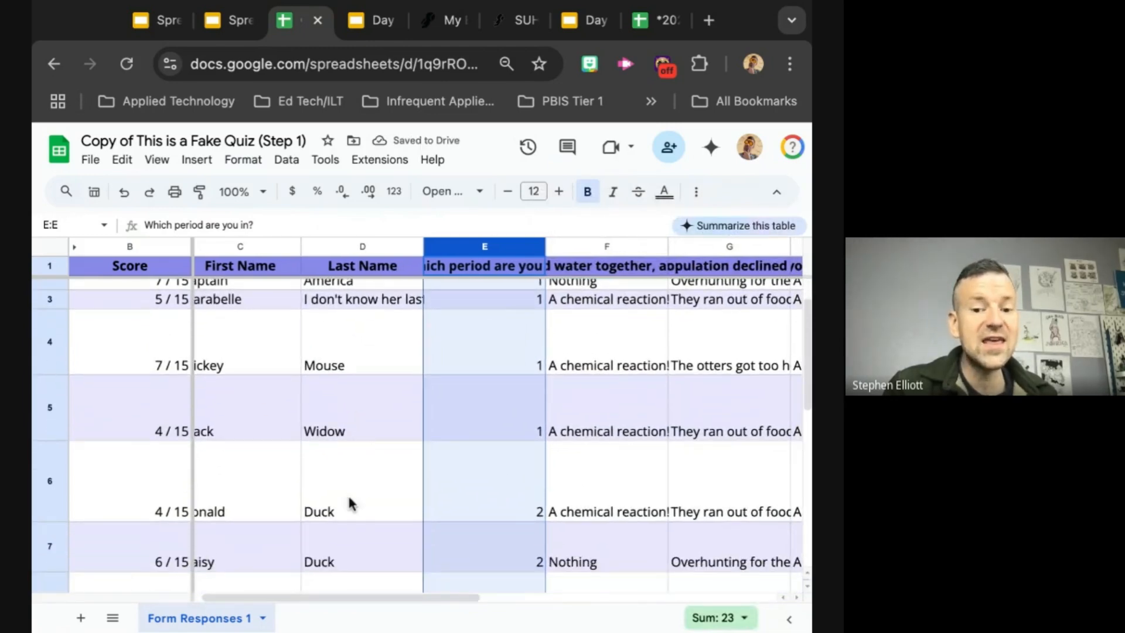
{"action": "scroll", "coordinate": [350, 502], "scroll_direction": "down", "scroll_amount": 2}
{"action": "scroll", "coordinate": [350, 503], "scroll_direction": "down", "scroll_amount": 2}
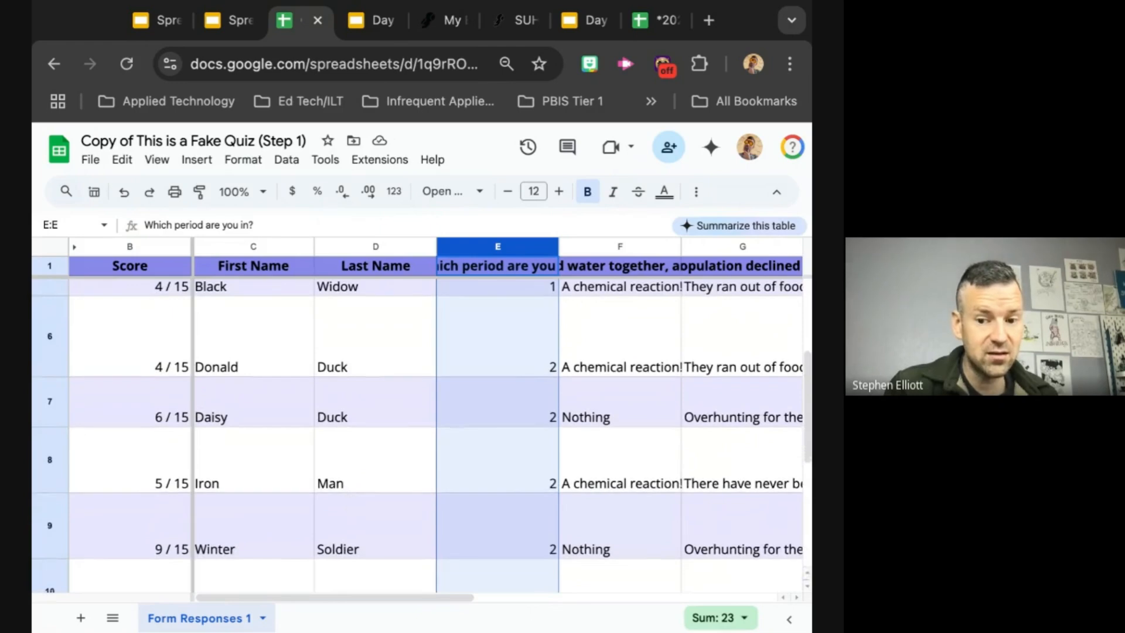
{"action": "scroll", "coordinate": [347, 493], "scroll_direction": "down", "scroll_amount": 2}
{"action": "scroll", "coordinate": [375, 348], "scroll_direction": "up", "scroll_amount": 6}
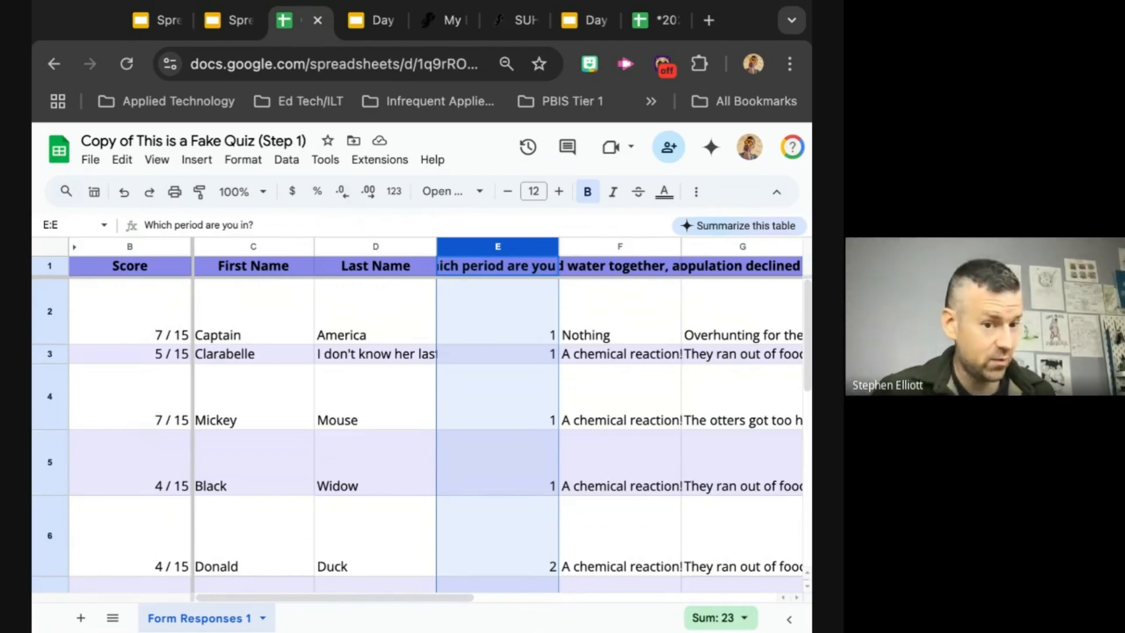
{"action": "scroll", "coordinate": [484, 422], "scroll_direction": "down", "scroll_amount": 6}
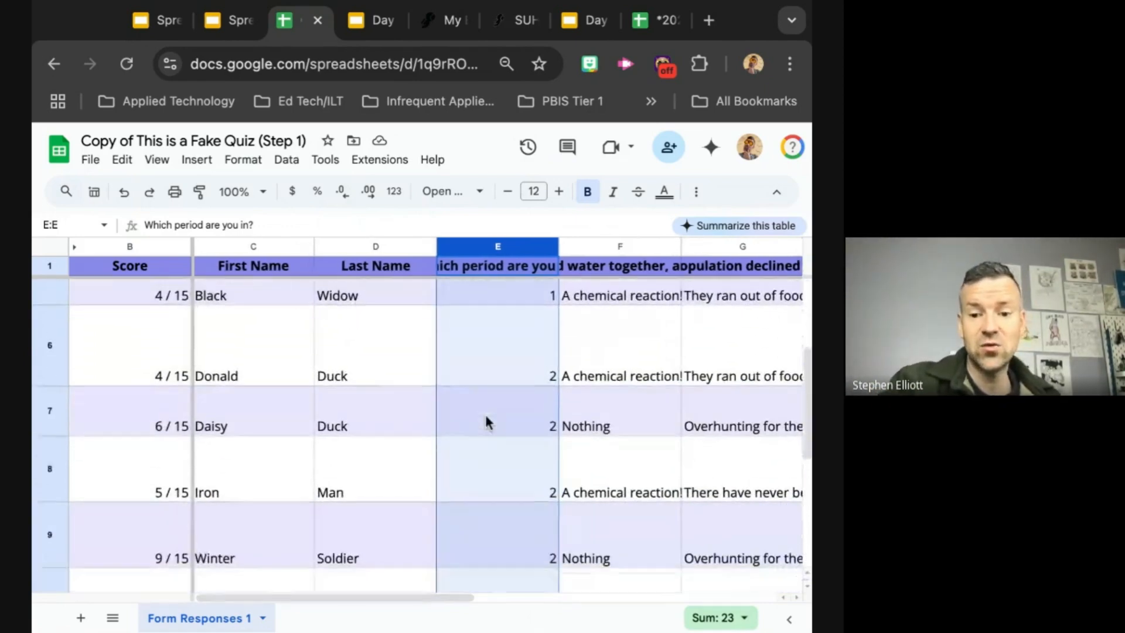
{"action": "scroll", "coordinate": [486, 422], "scroll_direction": "down", "scroll_amount": 2}
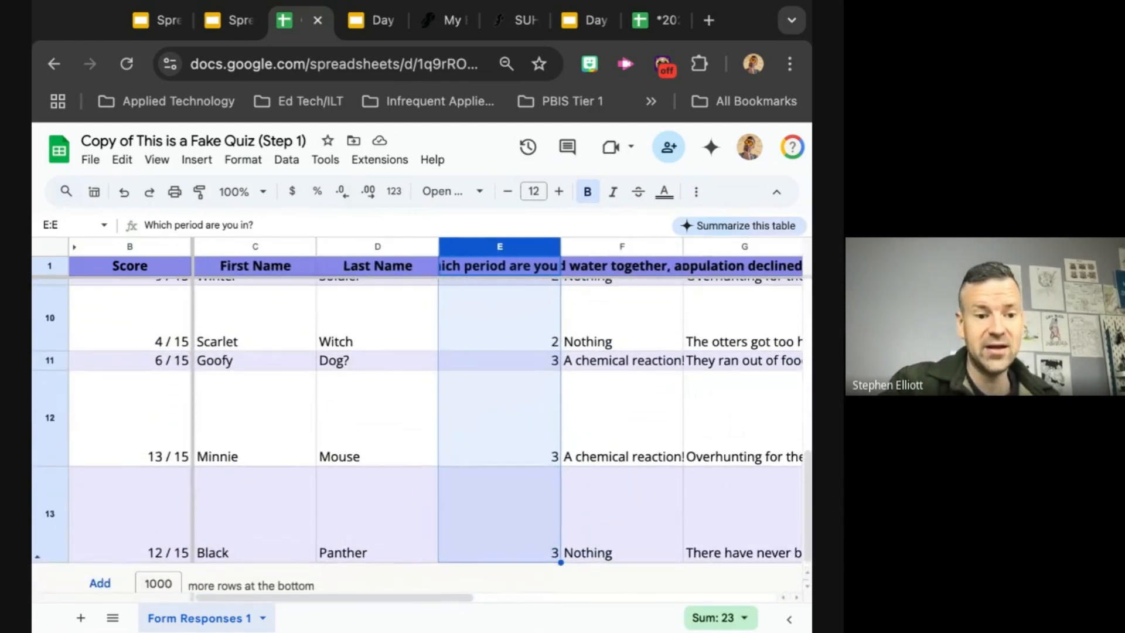
{"action": "scroll", "coordinate": [486, 422], "scroll_direction": "up", "scroll_amount": 10}
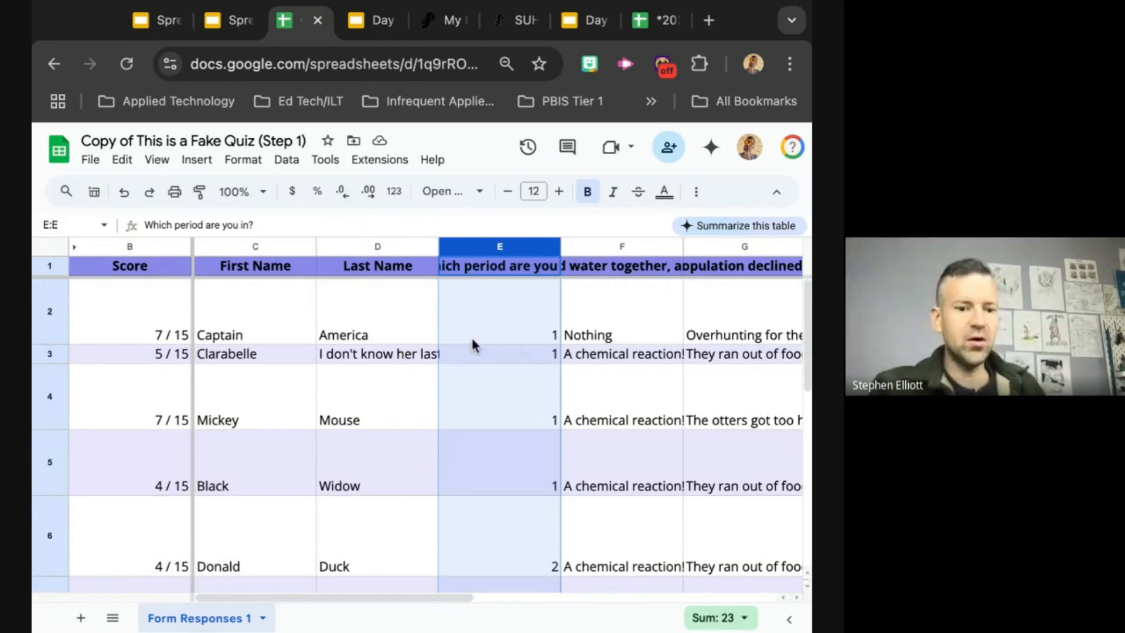
{"action": "scroll", "coordinate": [475, 344], "scroll_direction": "right", "scroll_amount": 1}
{"action": "scroll", "coordinate": [476, 344], "scroll_direction": "left", "scroll_amount": 1}
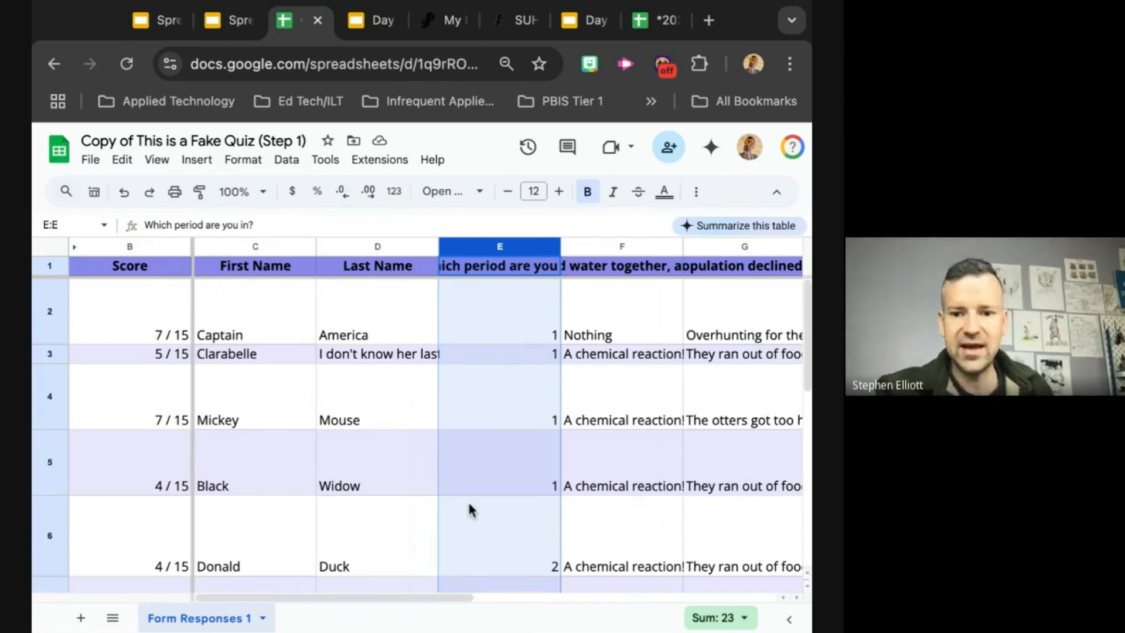
{"action": "scroll", "coordinate": [463, 517], "scroll_direction": "down", "scroll_amount": 2}
{"action": "scroll", "coordinate": [463, 517], "scroll_direction": "up", "scroll_amount": 1}
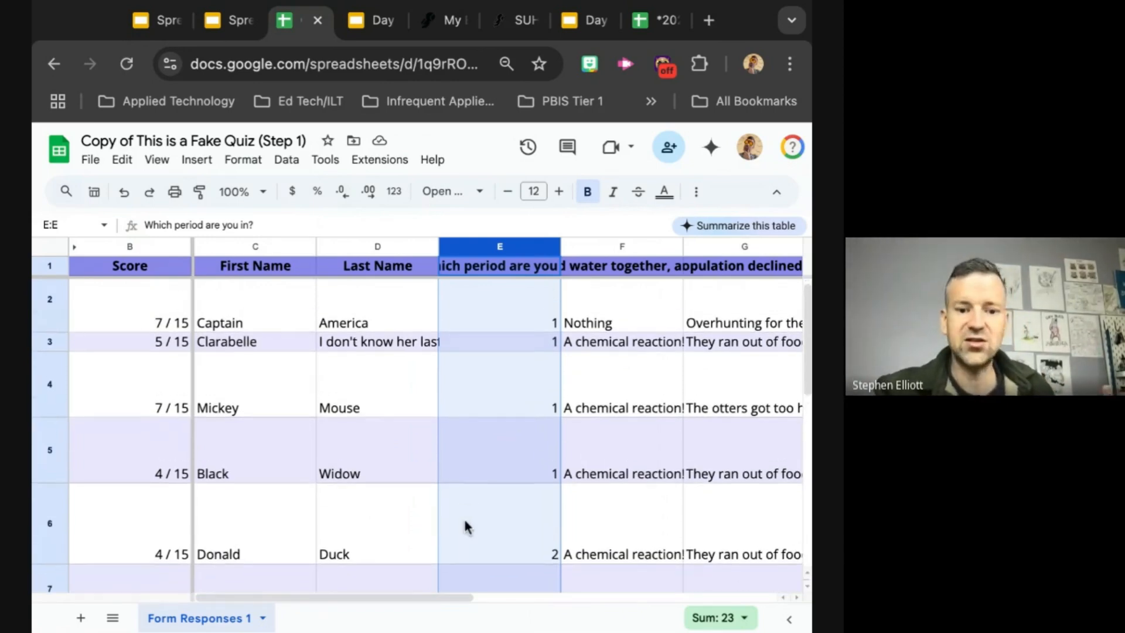
{"action": "scroll", "coordinate": [464, 526], "scroll_direction": "down", "scroll_amount": 2}
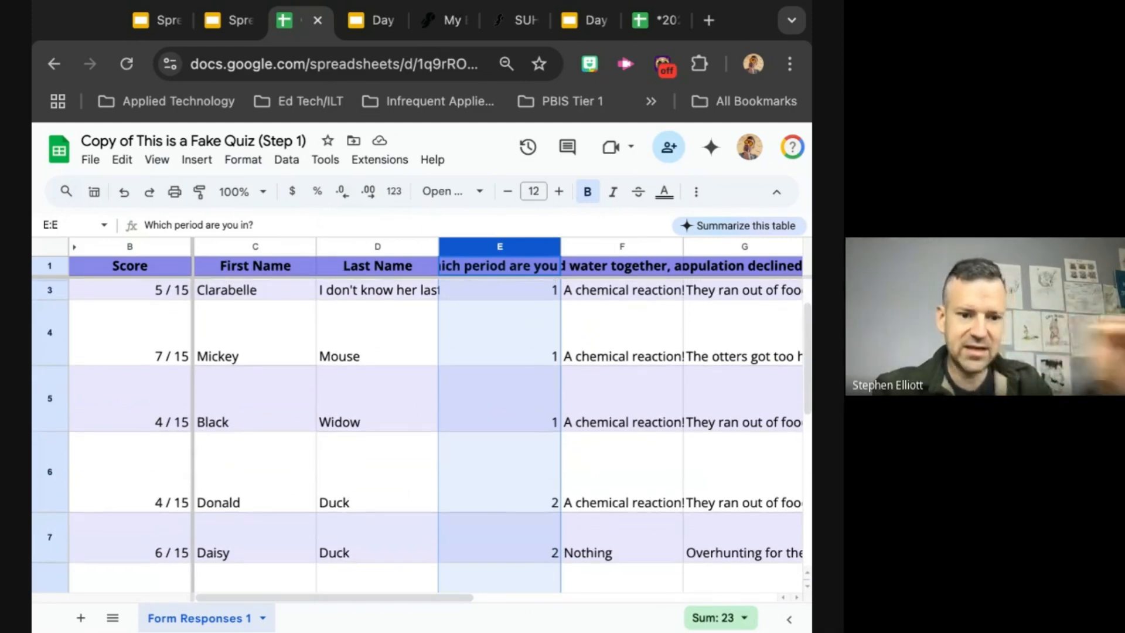
{"action": "scroll", "coordinate": [417, 435], "scroll_direction": "down", "scroll_amount": 1}
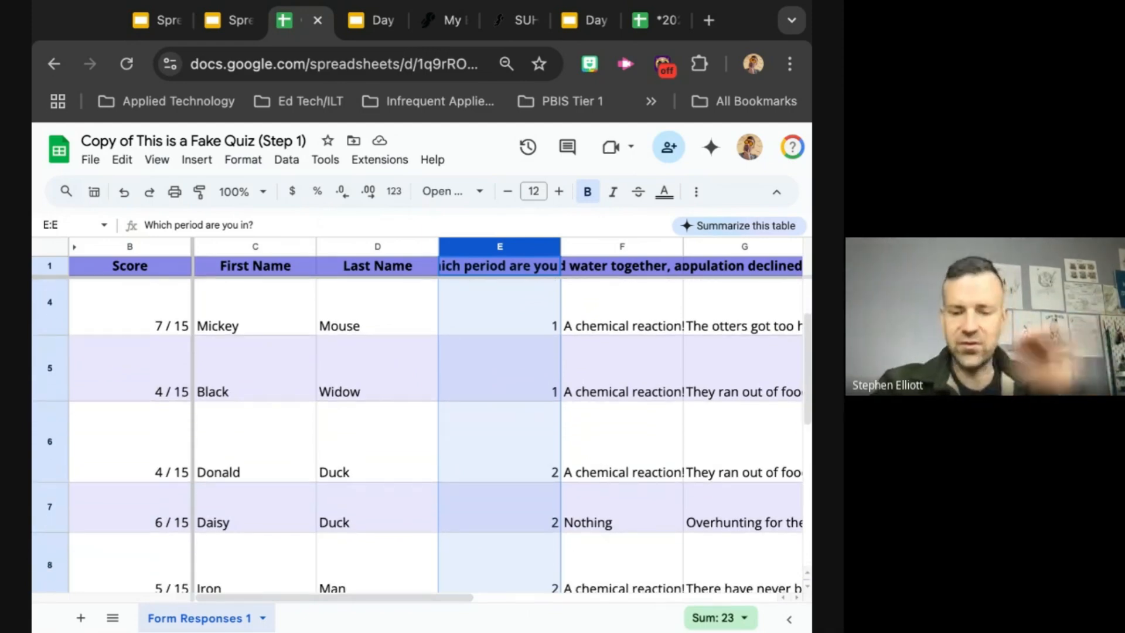
{"action": "scroll", "coordinate": [503, 435], "scroll_direction": "up", "scroll_amount": 2}
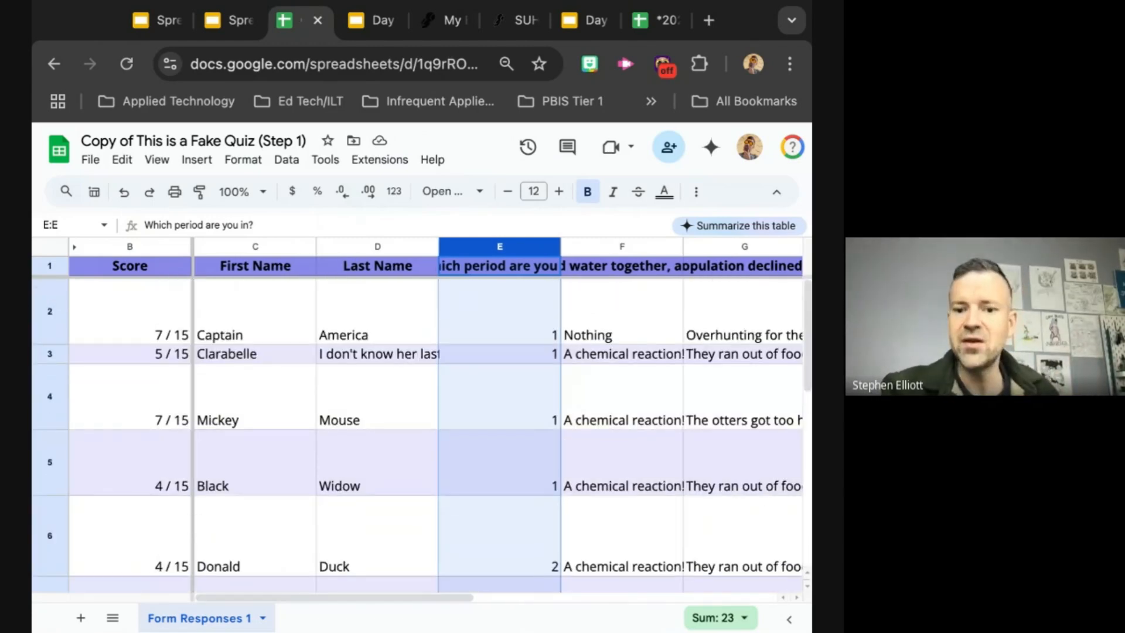
{"action": "scroll", "coordinate": [422, 435], "scroll_direction": "down", "scroll_amount": 2}
{"action": "scroll", "coordinate": [422, 435], "scroll_direction": "up", "scroll_amount": 2}
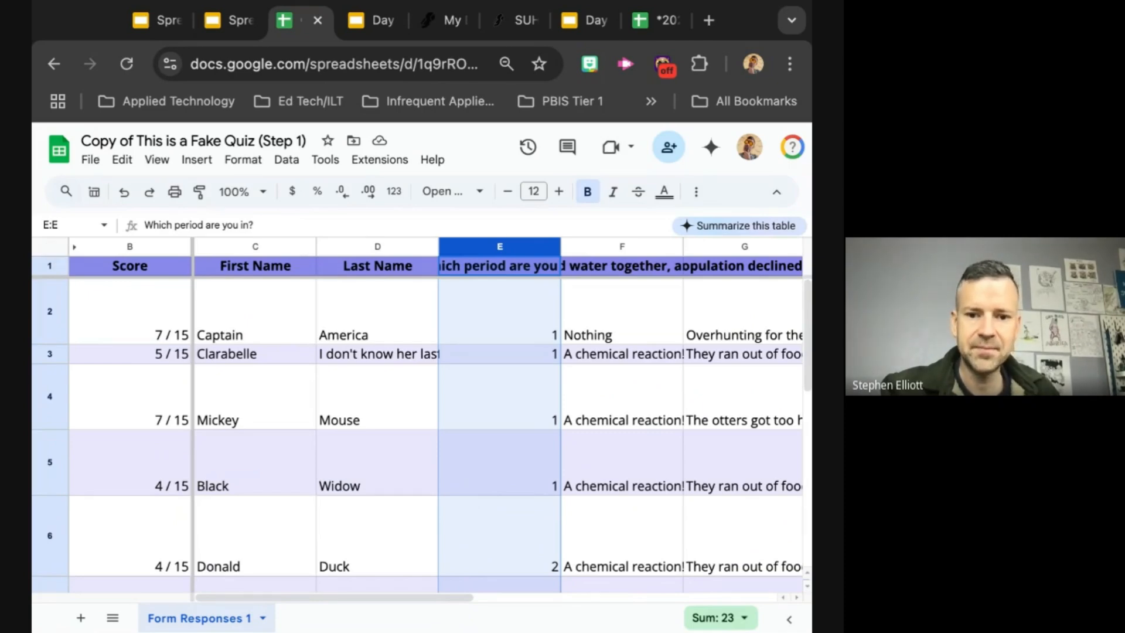
Step: Select the entire sheet and look over the selected response rows
{"action": "left_click", "coordinate": [49, 247]}
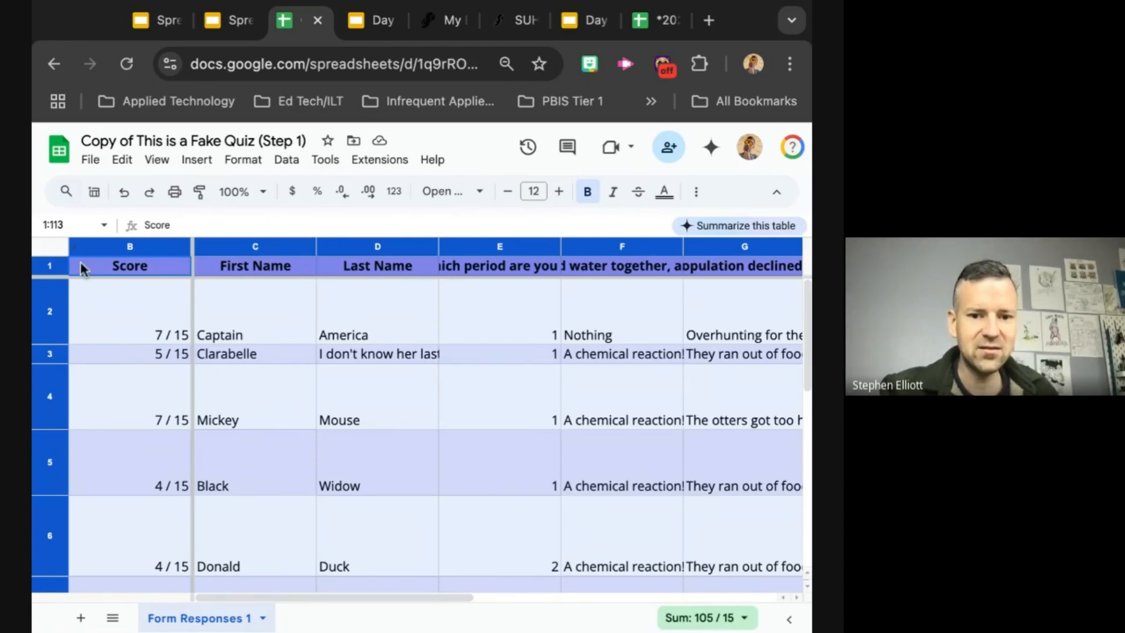
{"action": "scroll", "coordinate": [244, 411], "scroll_direction": "down", "scroll_amount": 1}
{"action": "scroll", "coordinate": [245, 418], "scroll_direction": "down", "scroll_amount": 1}
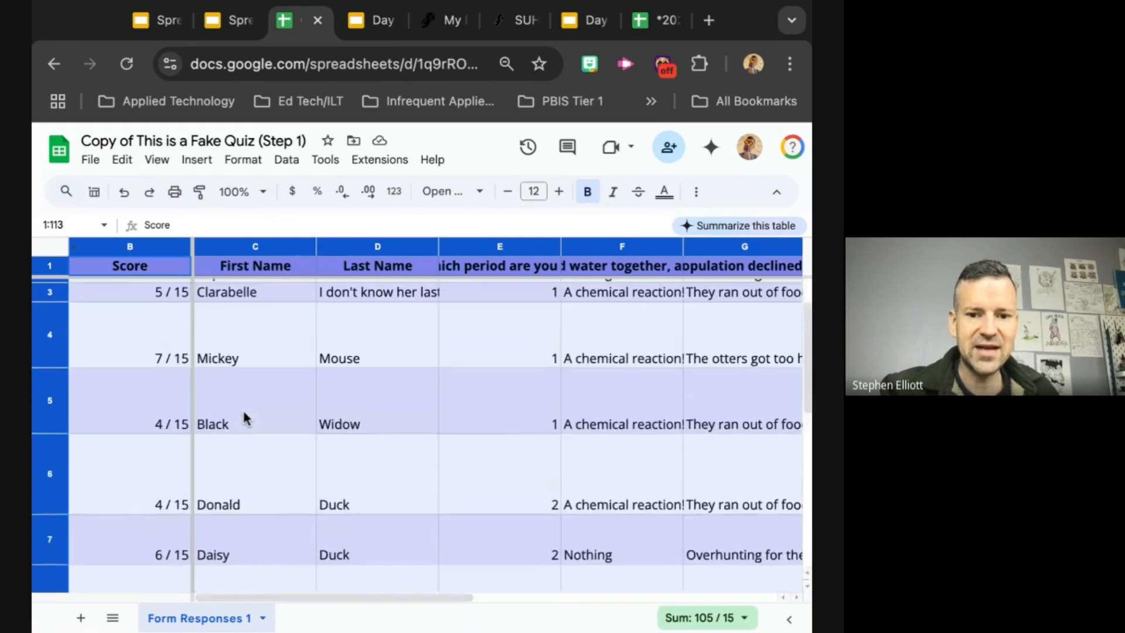
{"action": "scroll", "coordinate": [221, 378], "scroll_direction": "up", "scroll_amount": 1}
{"action": "scroll", "coordinate": [302, 398], "scroll_direction": "down", "scroll_amount": 2}
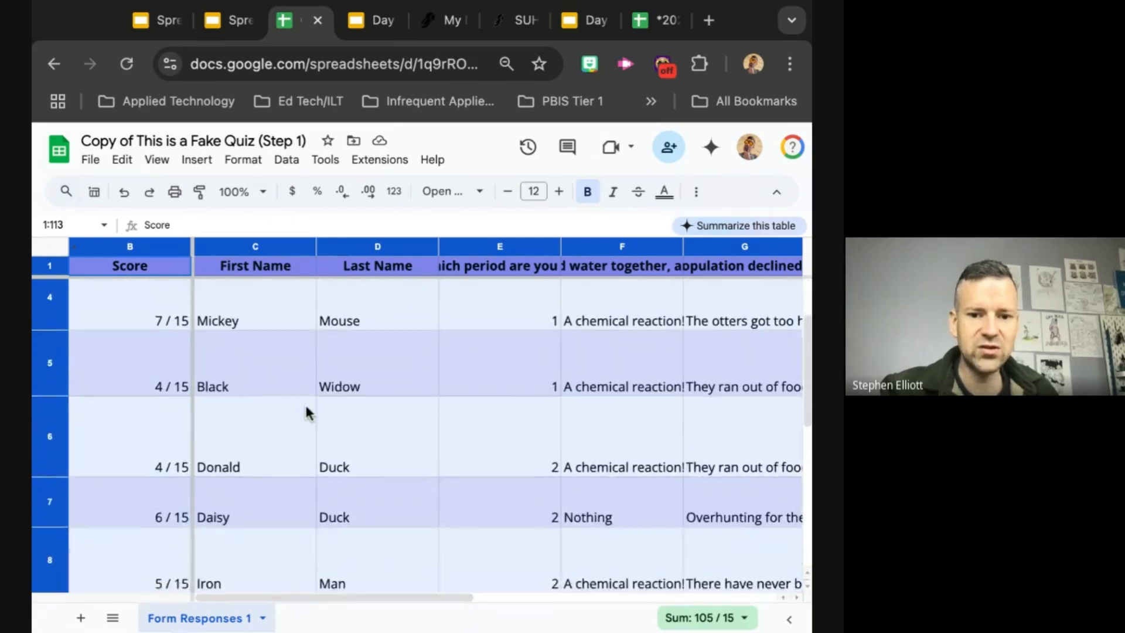
{"action": "scroll", "coordinate": [306, 406], "scroll_direction": "up", "scroll_amount": 2}
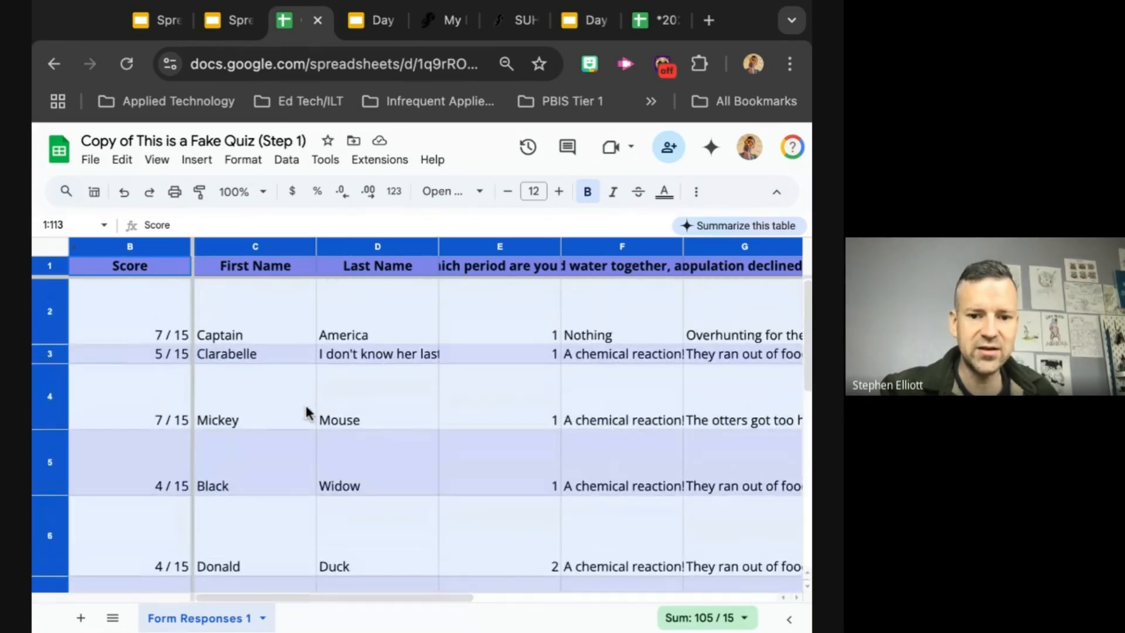
Step: Unhide the Timestamp column A and hide it again
{"action": "left_click", "coordinate": [74, 245]}
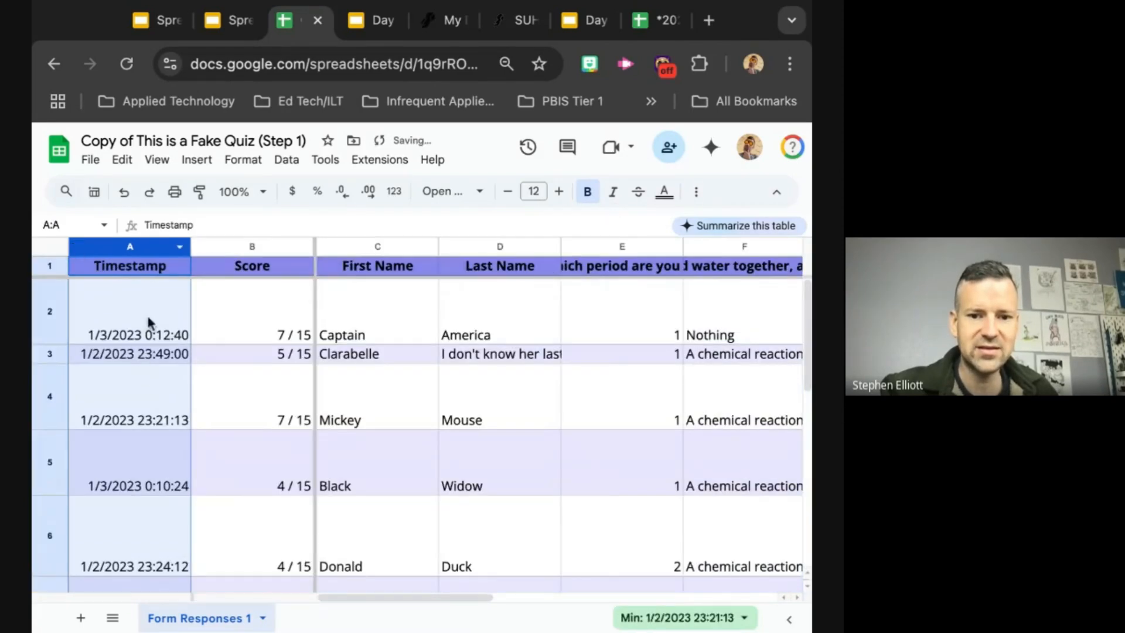
{"action": "right_click", "coordinate": [95, 250]}
{"action": "left_click", "coordinate": [158, 427]}
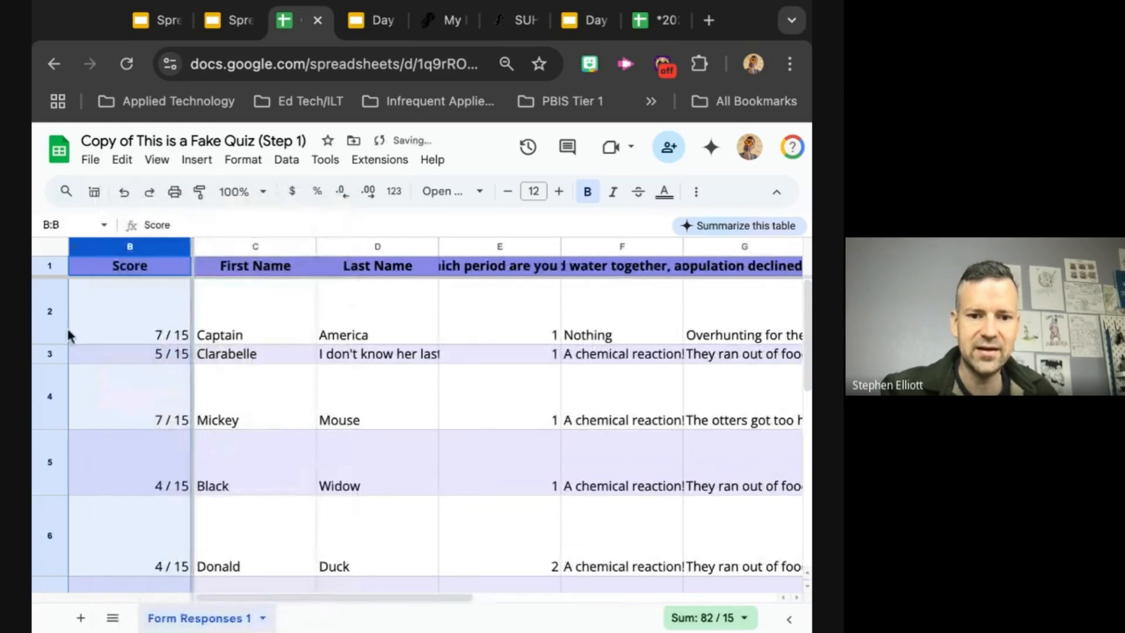
Step: Select the entire sheet and create a filter across all its columns
{"action": "left_click", "coordinate": [49, 247]}
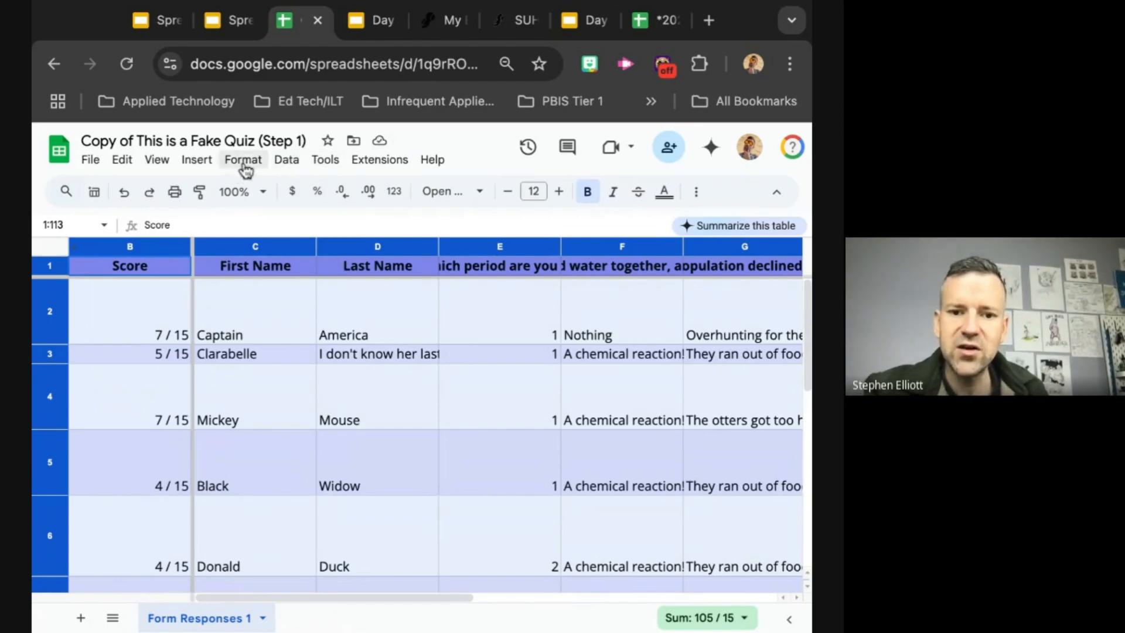
{"action": "left_click", "coordinate": [159, 167]}
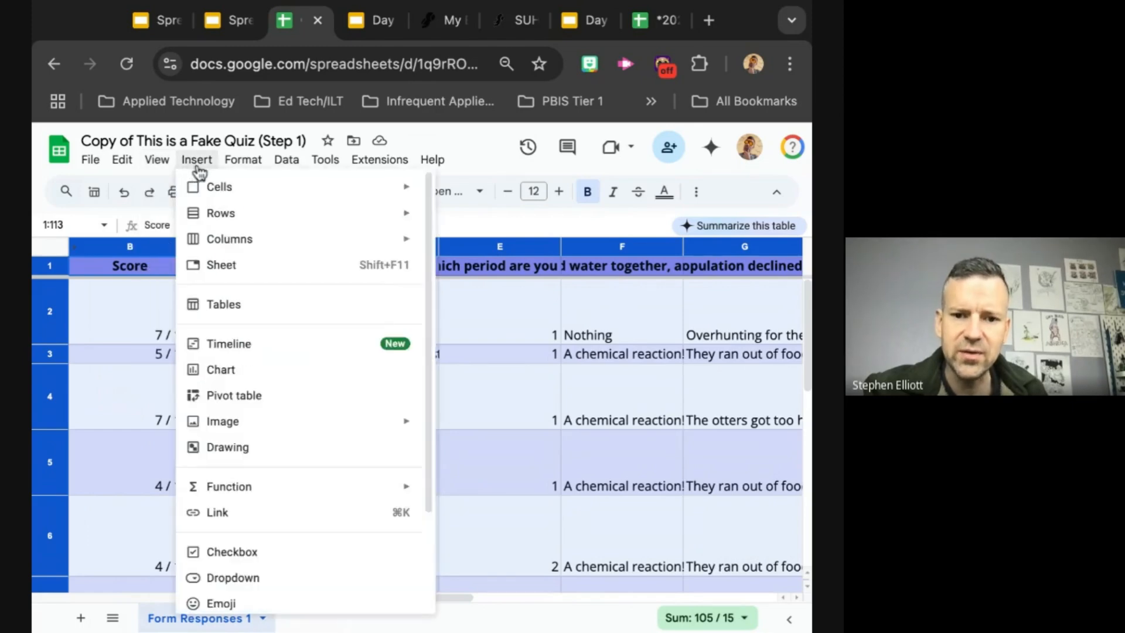
{"action": "mouse_move", "coordinate": [247, 170]}
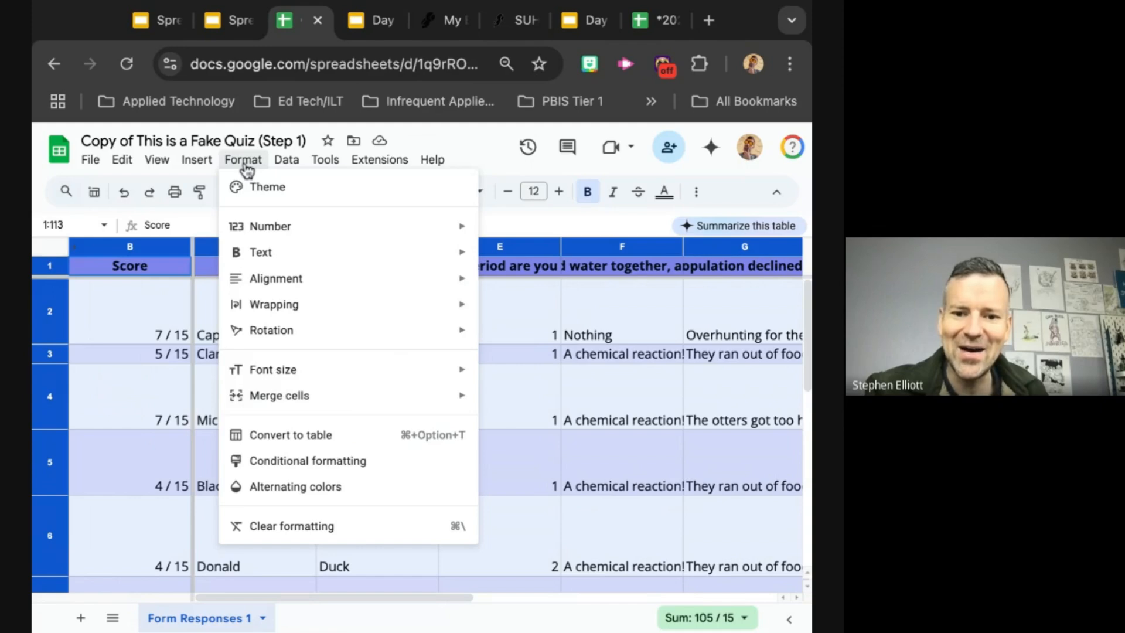
{"action": "mouse_move", "coordinate": [296, 174]}
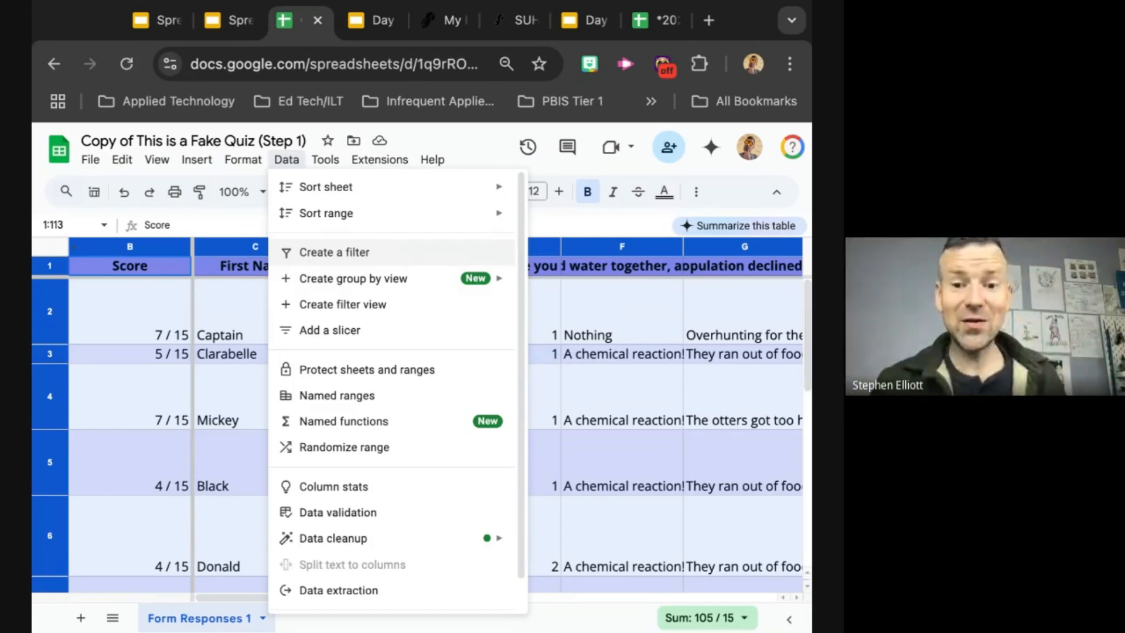
{"action": "left_click", "coordinate": [290, 159]}
{"action": "left_click", "coordinate": [293, 161]}
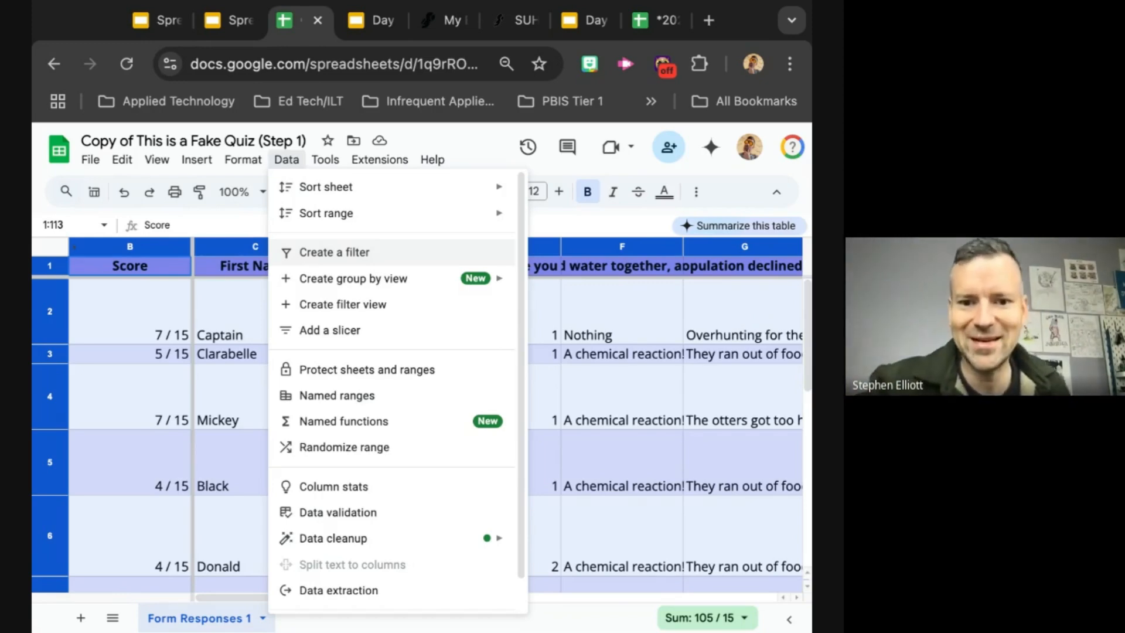
{"action": "left_click", "coordinate": [333, 252]}
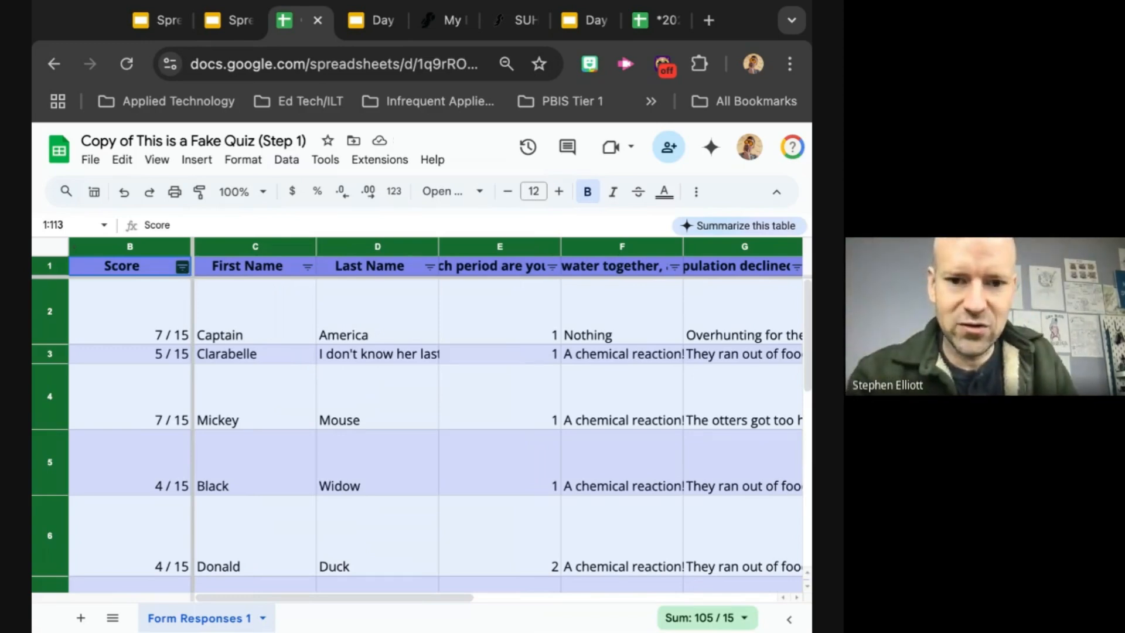
Step: Enlarge the page and examine the filter icons in the header row from the Score column to the period column
{"action": "key", "text": "ctrl+equal"}
{"action": "key", "text": "ctrl+equal"}
{"action": "key", "text": "ctrl+equal"}
{"action": "key", "text": "ctrl+equal"}
{"action": "key", "text": "ctrl+equal"}
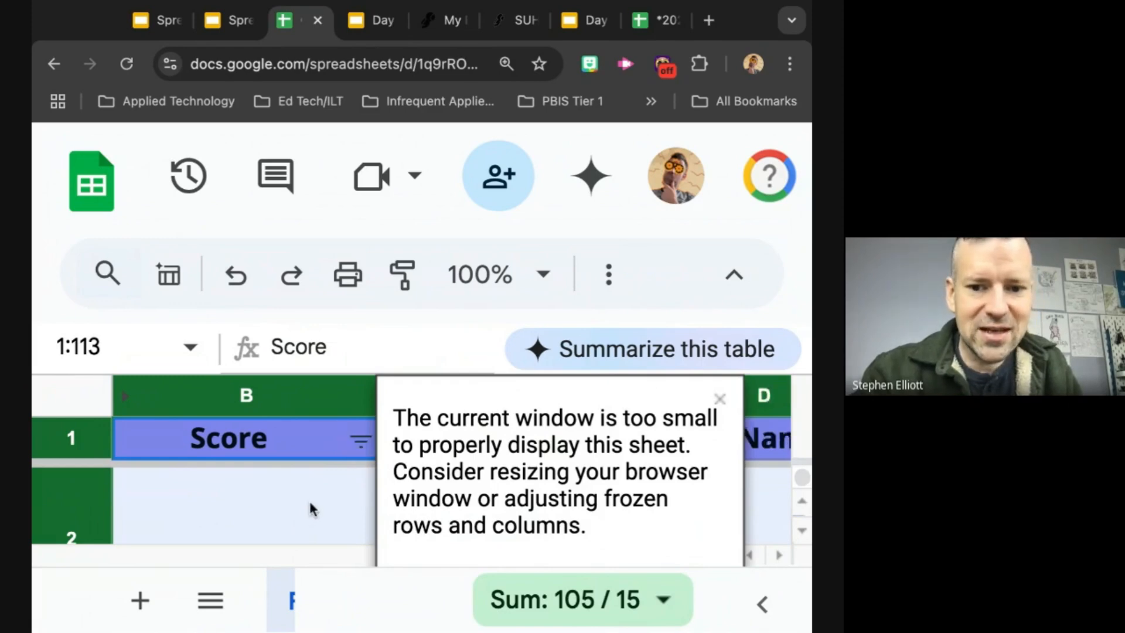
{"action": "left_click", "coordinate": [720, 399]}
{"action": "scroll", "coordinate": [644, 446], "scroll_direction": "right", "scroll_amount": 3}
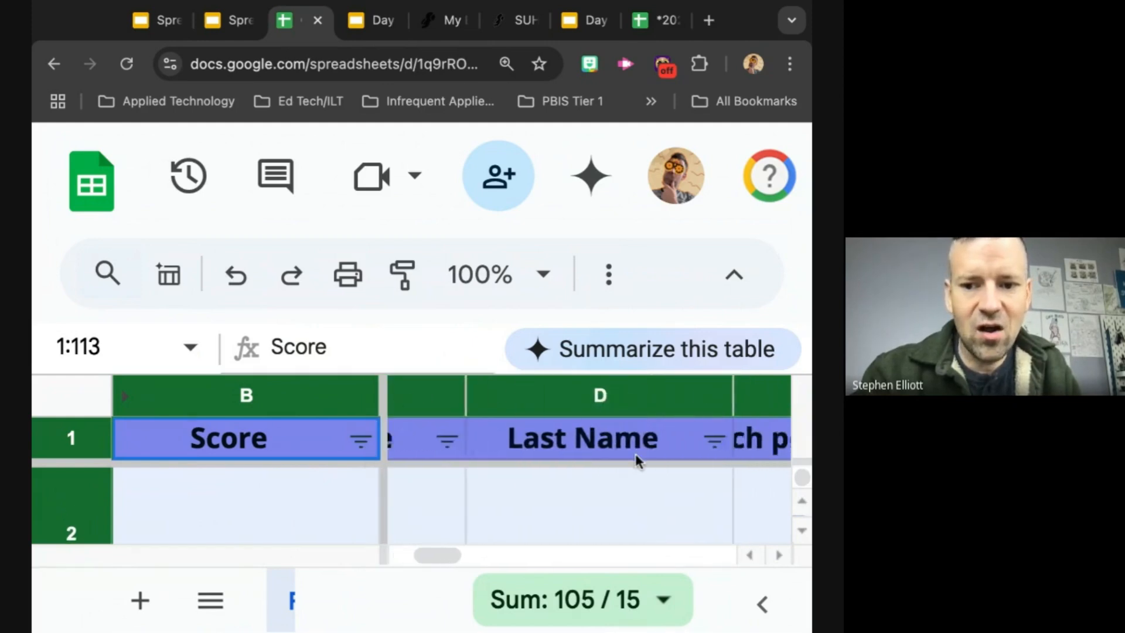
{"action": "scroll", "coordinate": [675, 447], "scroll_direction": "right", "scroll_amount": 5}
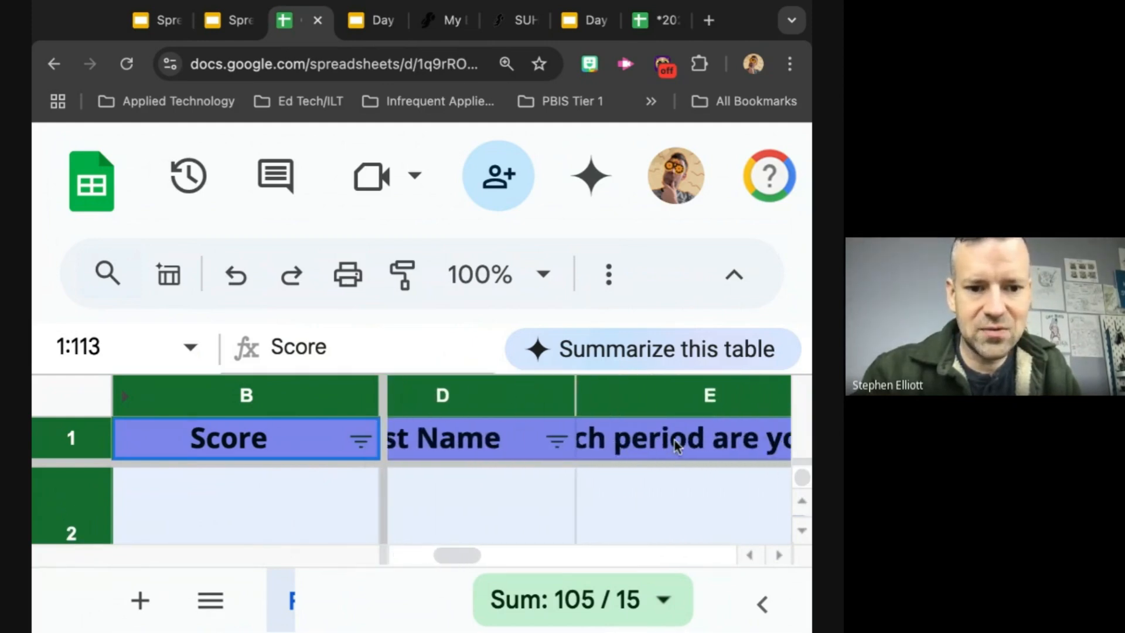
{"action": "scroll", "coordinate": [589, 469], "scroll_direction": "left", "scroll_amount": 1}
{"action": "scroll", "coordinate": [589, 468], "scroll_direction": "right", "scroll_amount": 1}
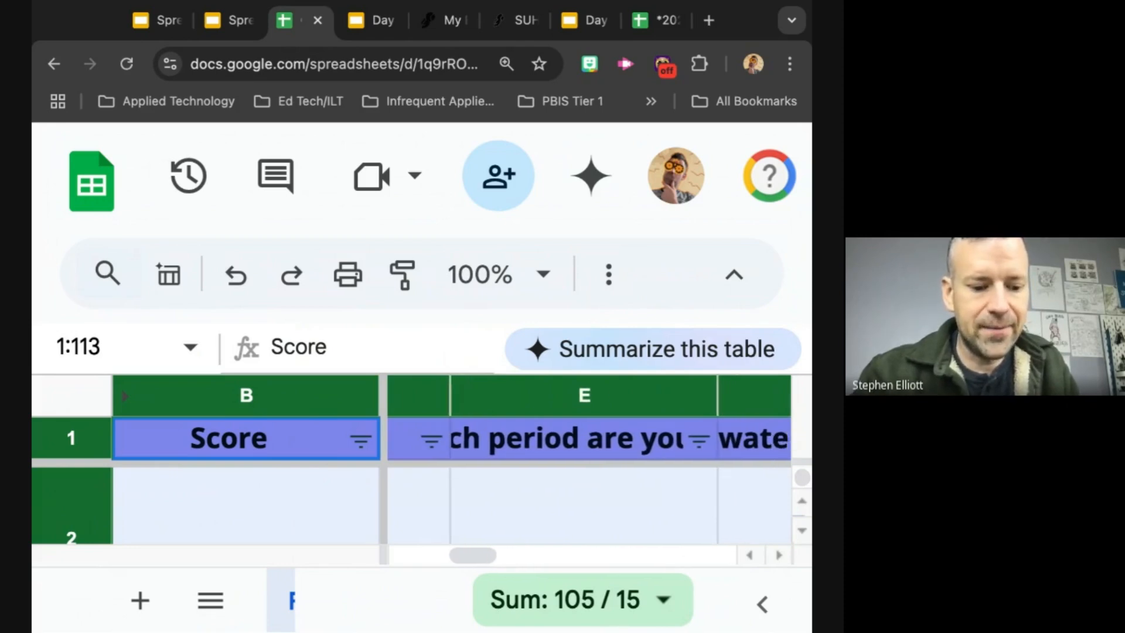
Step: Reduce the page zoom so that more of the filtered sheet's rows and columns fit on screen
{"action": "key", "text": "ctrl+minus"}
{"action": "key", "text": "ctrl+minus"}
{"action": "key", "text": "ctrl+minus"}
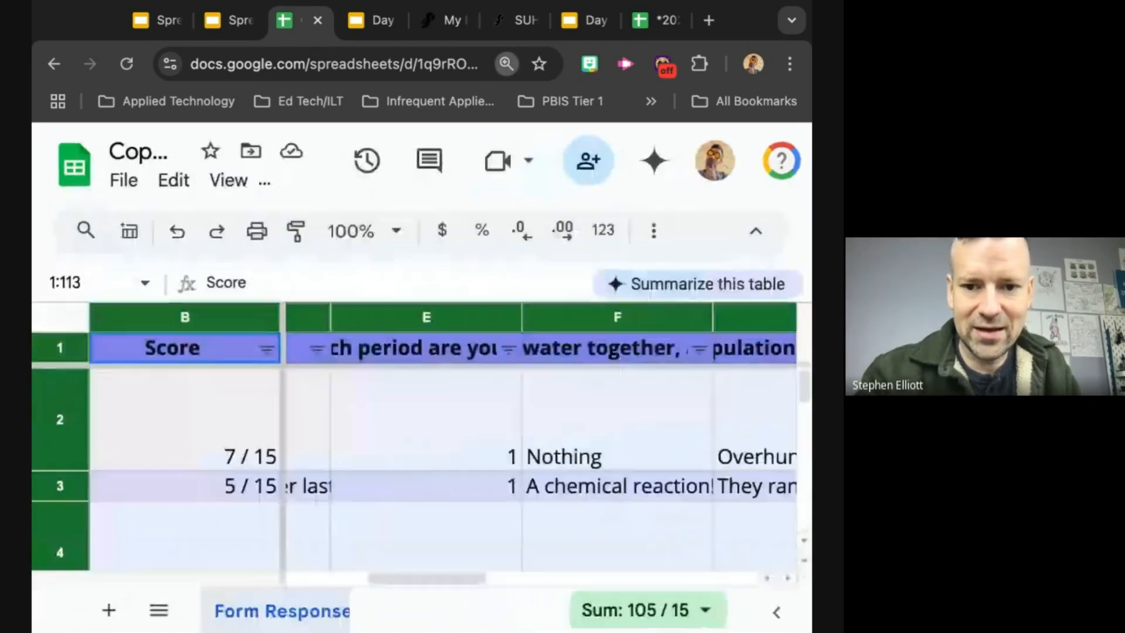
{"action": "key", "text": "ctrl+minus"}
{"action": "key", "text": "ctrl+minus"}
{"action": "key", "text": "ctrl+minus"}
{"action": "key", "text": "ctrl+minus"}
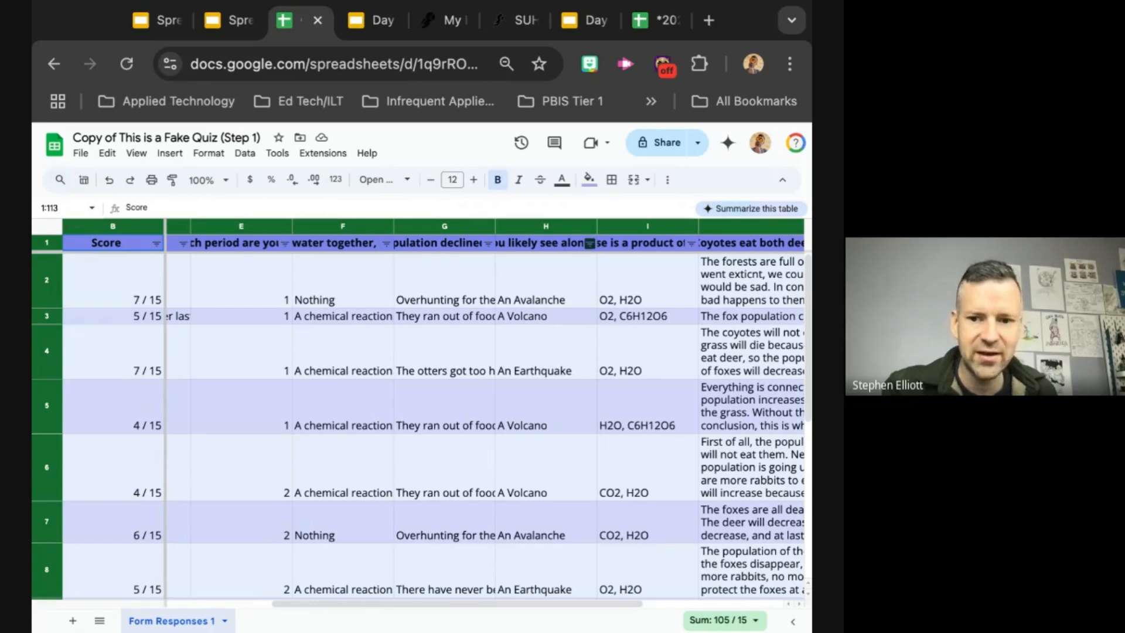
Step: Filter the Transform Plate Boundary question column to show only "A Volcano" answers and review the remaining students' responses
{"action": "left_click", "coordinate": [590, 243]}
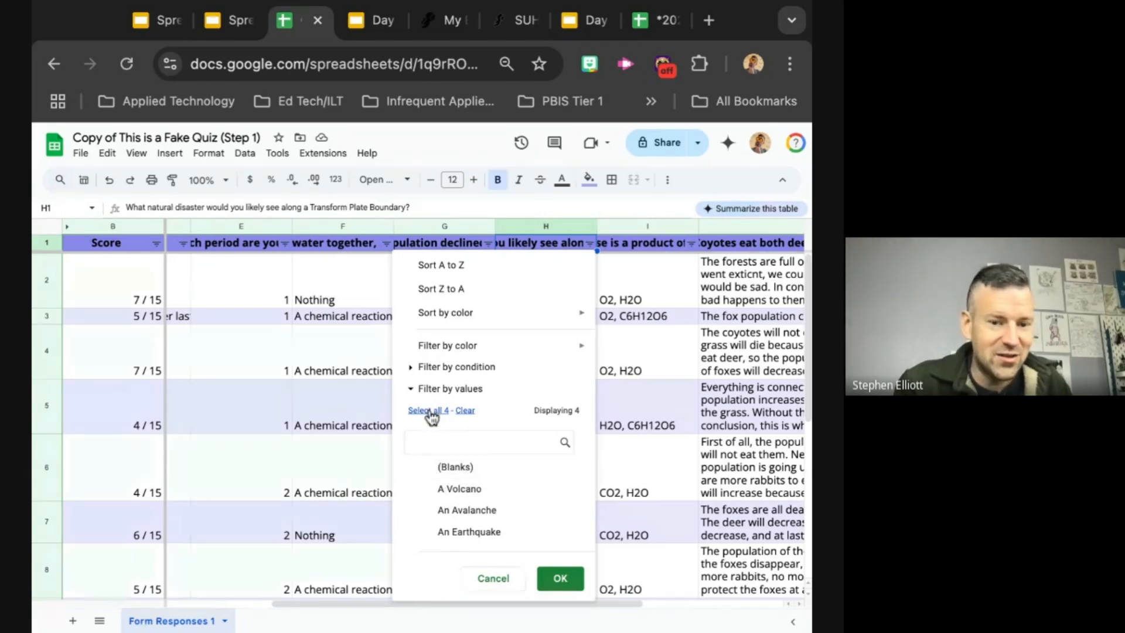
{"action": "left_click", "coordinate": [466, 411]}
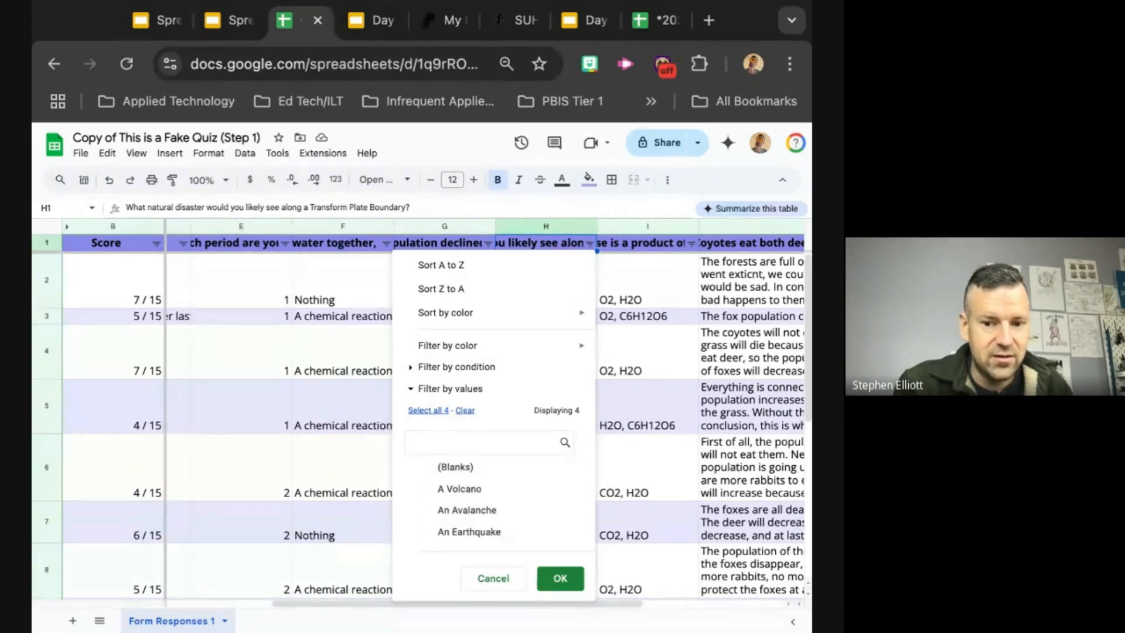
{"action": "left_click", "coordinate": [428, 492]}
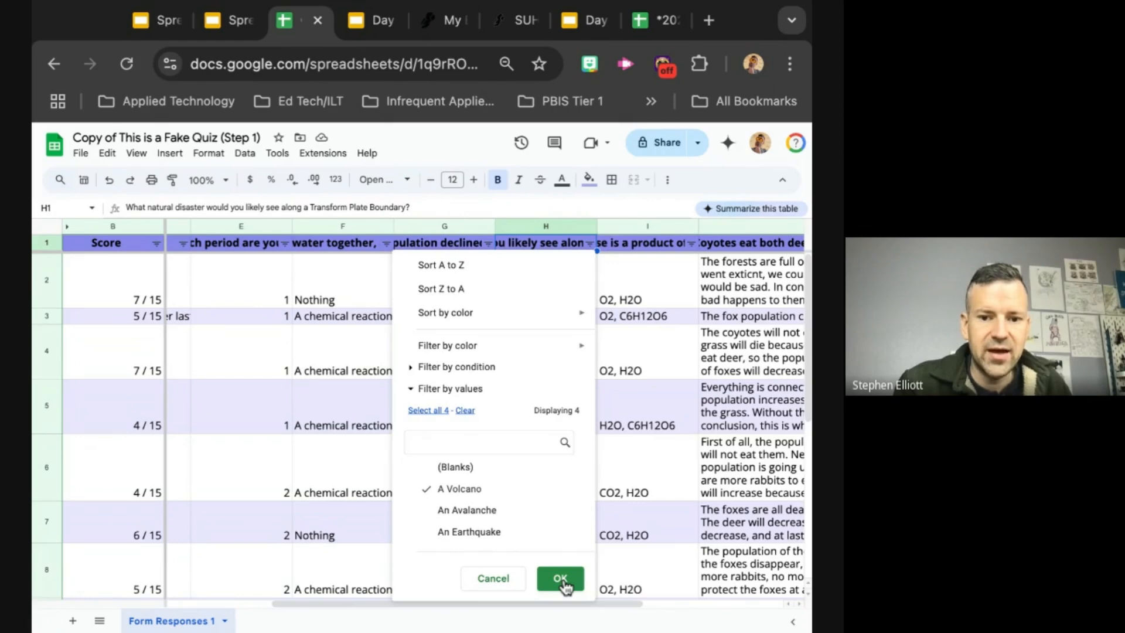
{"action": "left_click", "coordinate": [560, 579]}
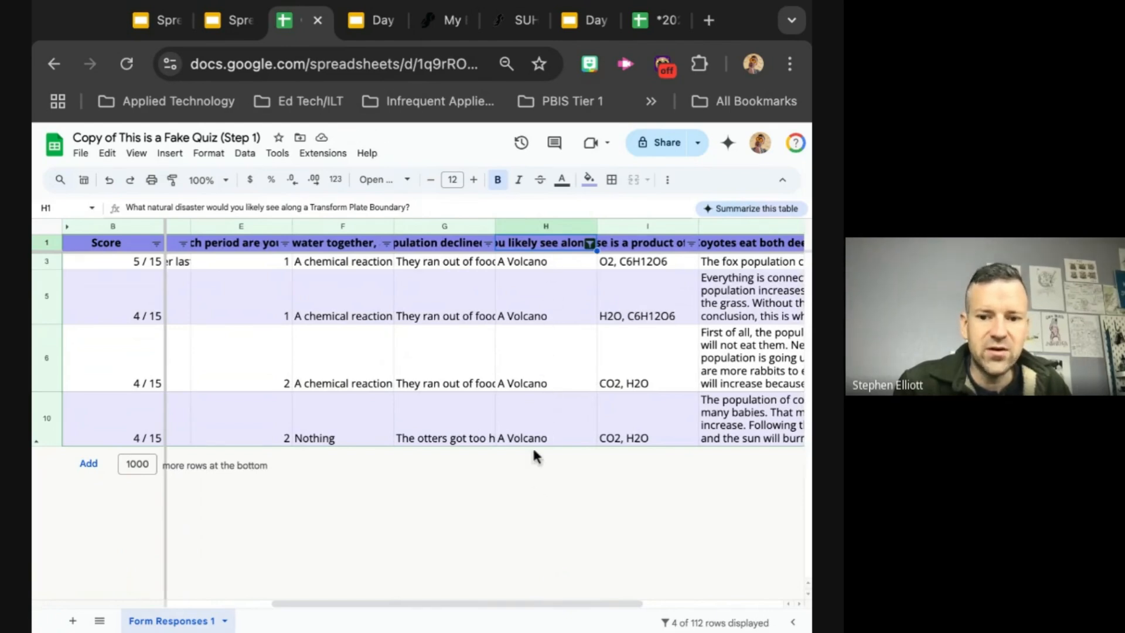
{"action": "scroll", "coordinate": [494, 405], "scroll_direction": "left", "scroll_amount": 5}
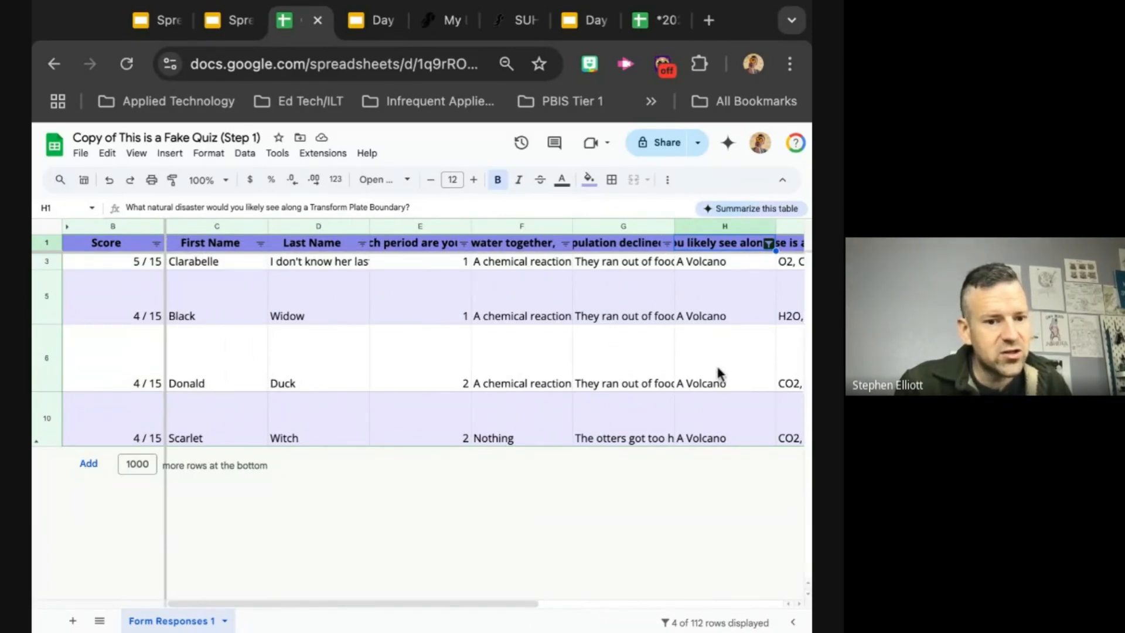
{"action": "scroll", "coordinate": [714, 439], "scroll_direction": "right", "scroll_amount": 2}
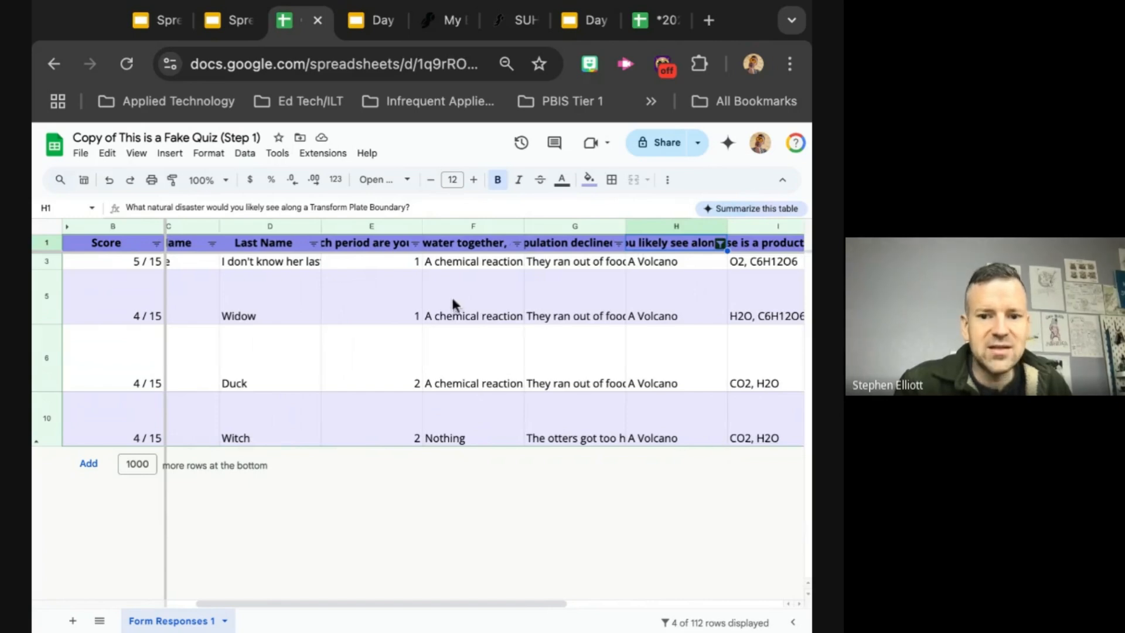
{"action": "scroll", "coordinate": [591, 387], "scroll_direction": "right", "scroll_amount": 7}
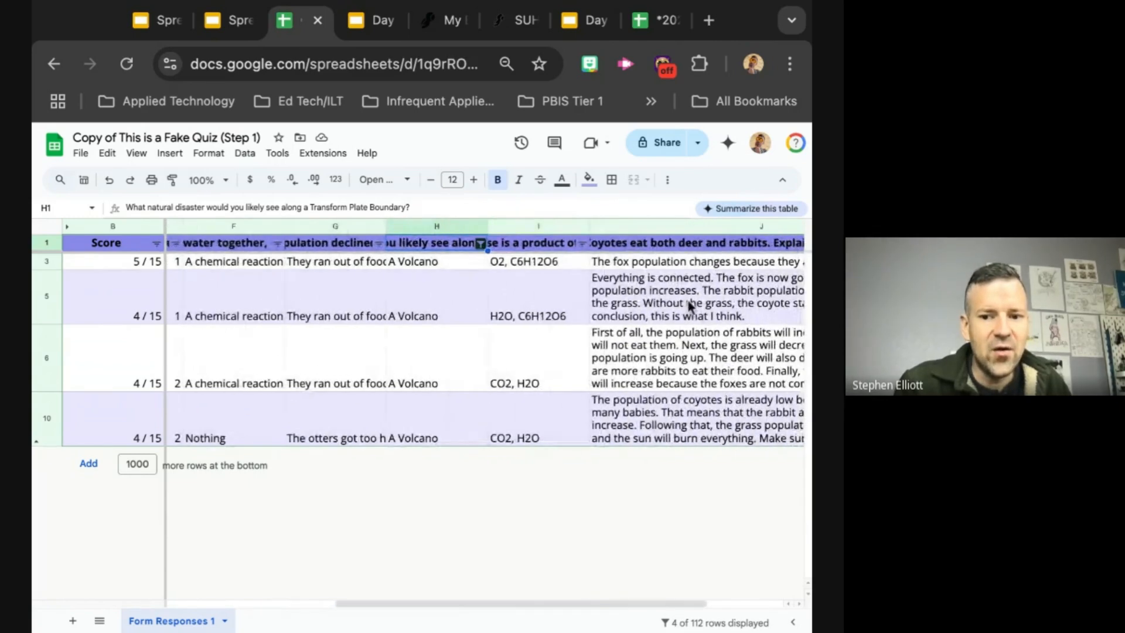
{"action": "scroll", "coordinate": [689, 305], "scroll_direction": "left", "scroll_amount": 6}
{"action": "scroll", "coordinate": [688, 304], "scroll_direction": "right", "scroll_amount": 2}
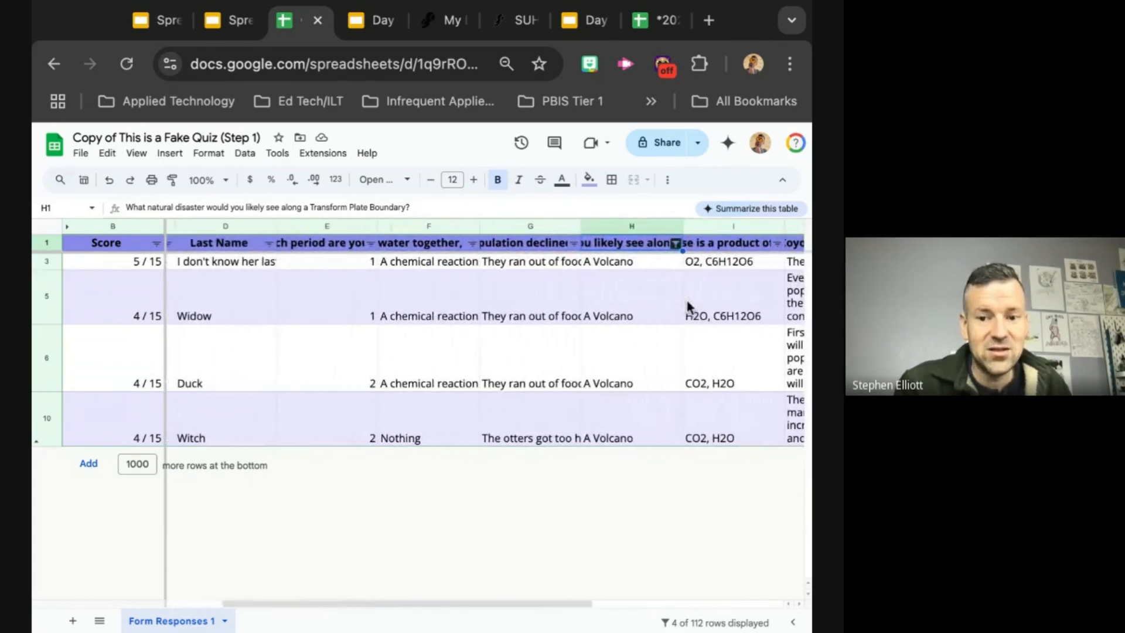
Step: Remove the answer filter from the Transform Plate Boundary question column by reselecting all of its values
{"action": "left_click", "coordinate": [672, 243]}
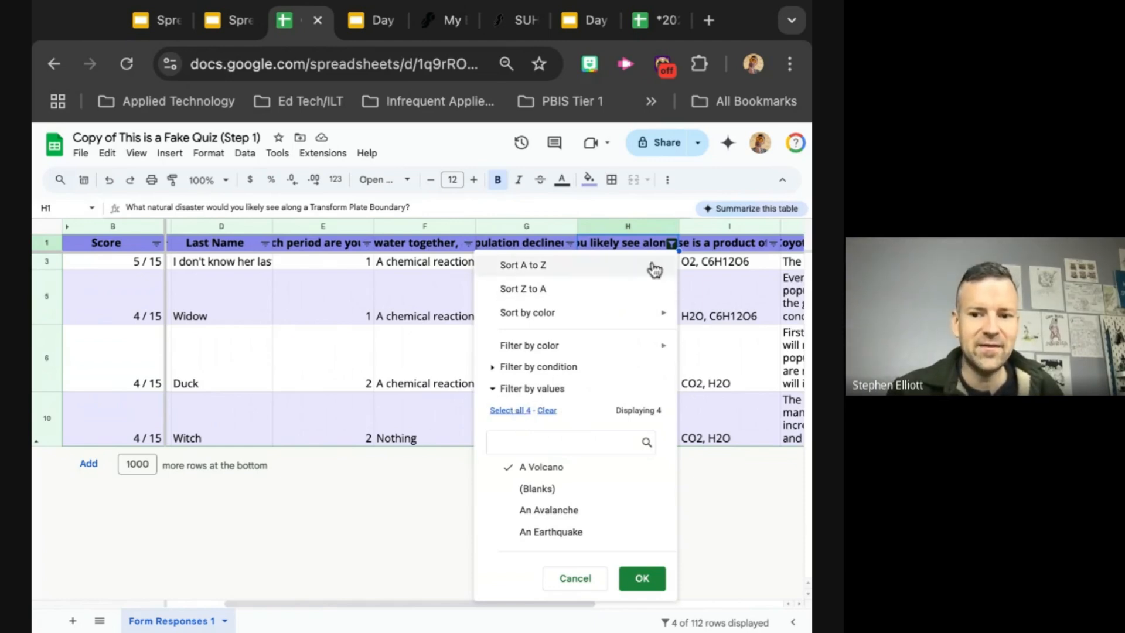
{"action": "left_click", "coordinate": [711, 488]}
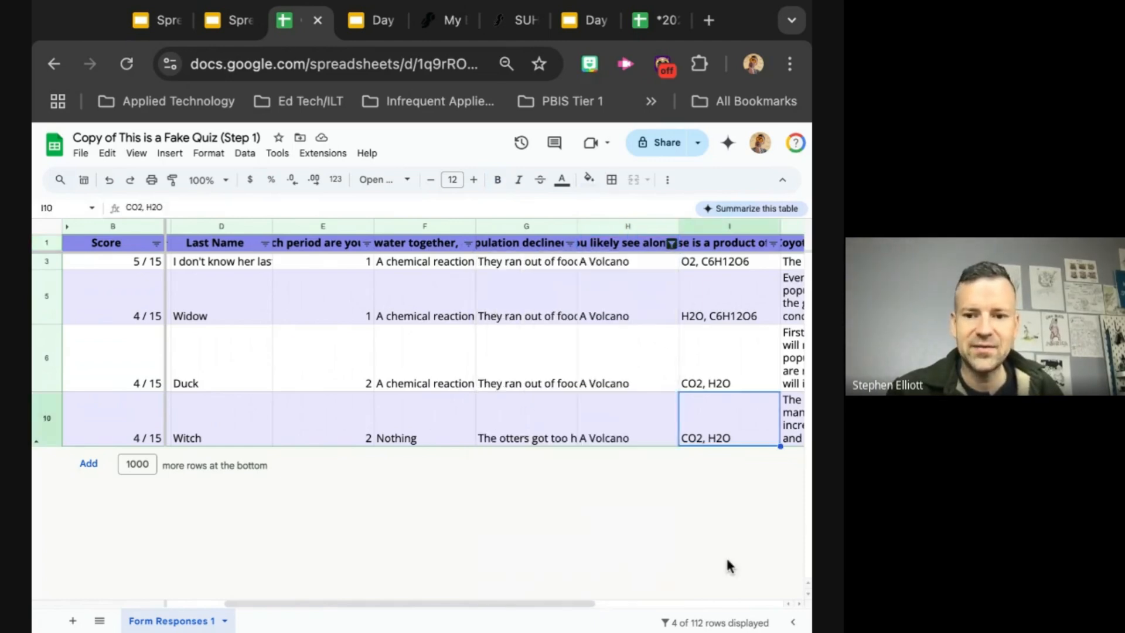
{"action": "key", "text": "ctrl+plus"}
{"action": "key", "text": "ctrl+plus"}
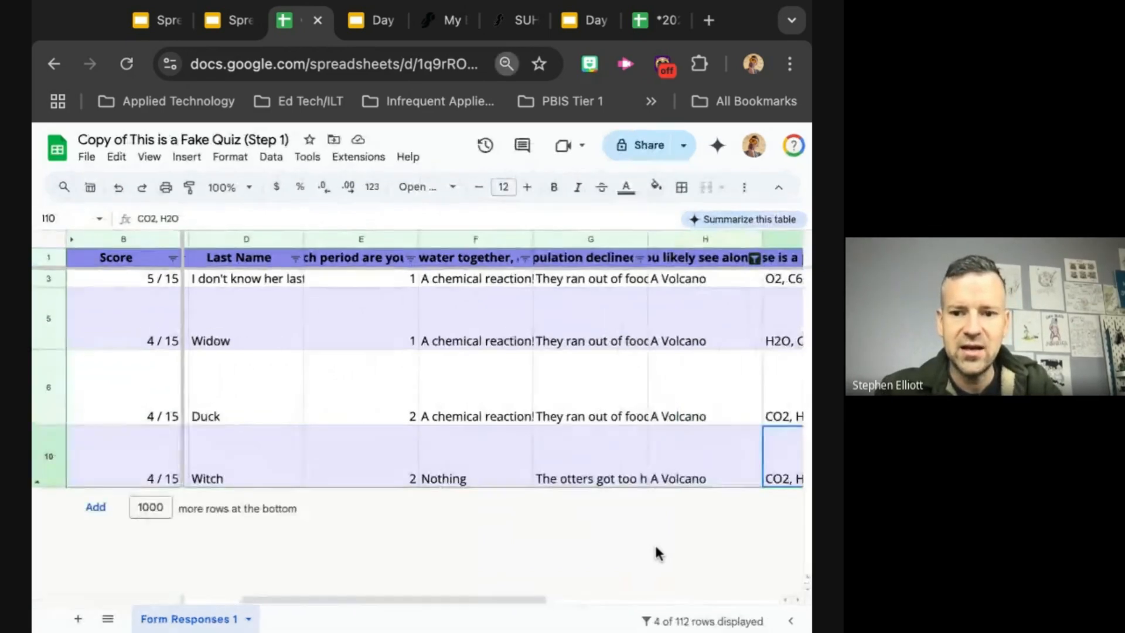
{"action": "scroll", "coordinate": [698, 428], "scroll_direction": "right", "scroll_amount": 6}
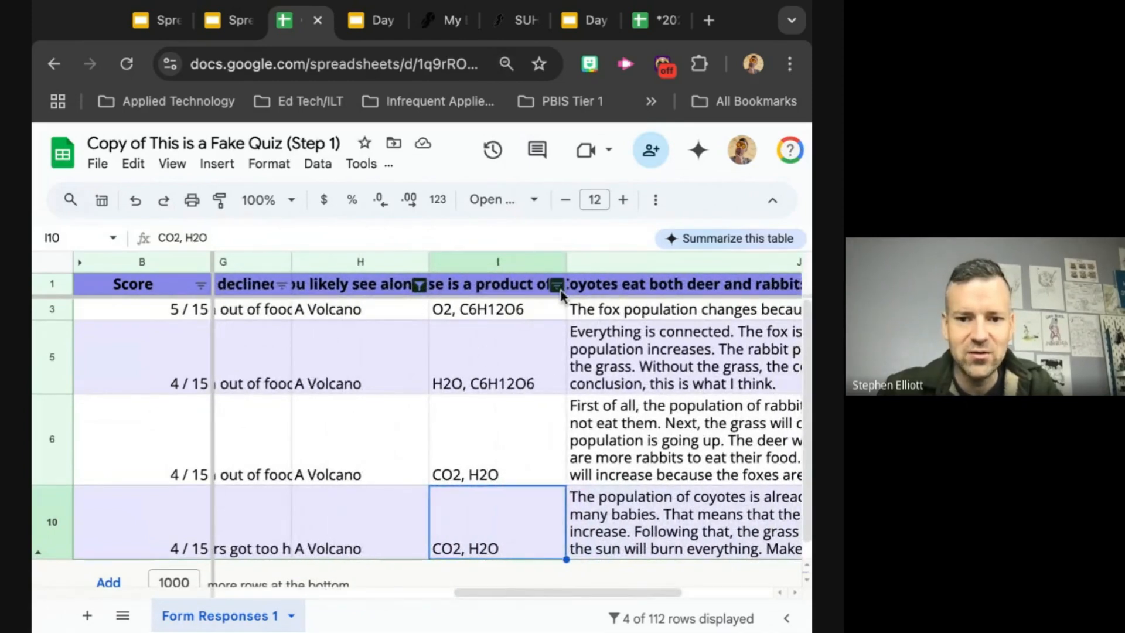
{"action": "left_click", "coordinate": [420, 286]}
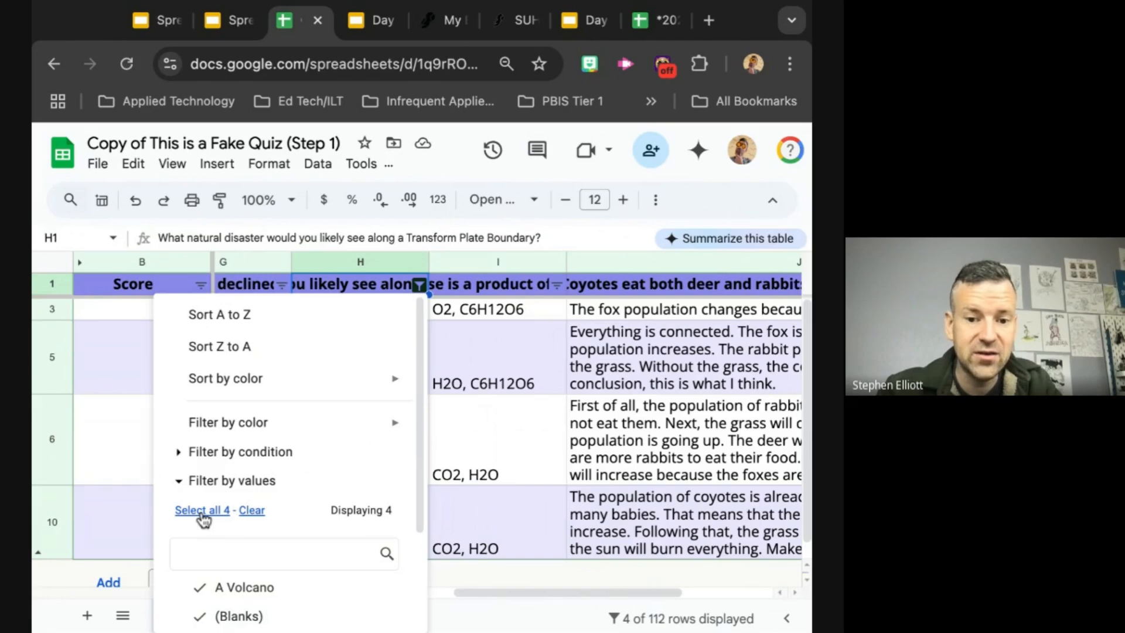
{"action": "scroll", "coordinate": [234, 586], "scroll_direction": "down", "scroll_amount": 3}
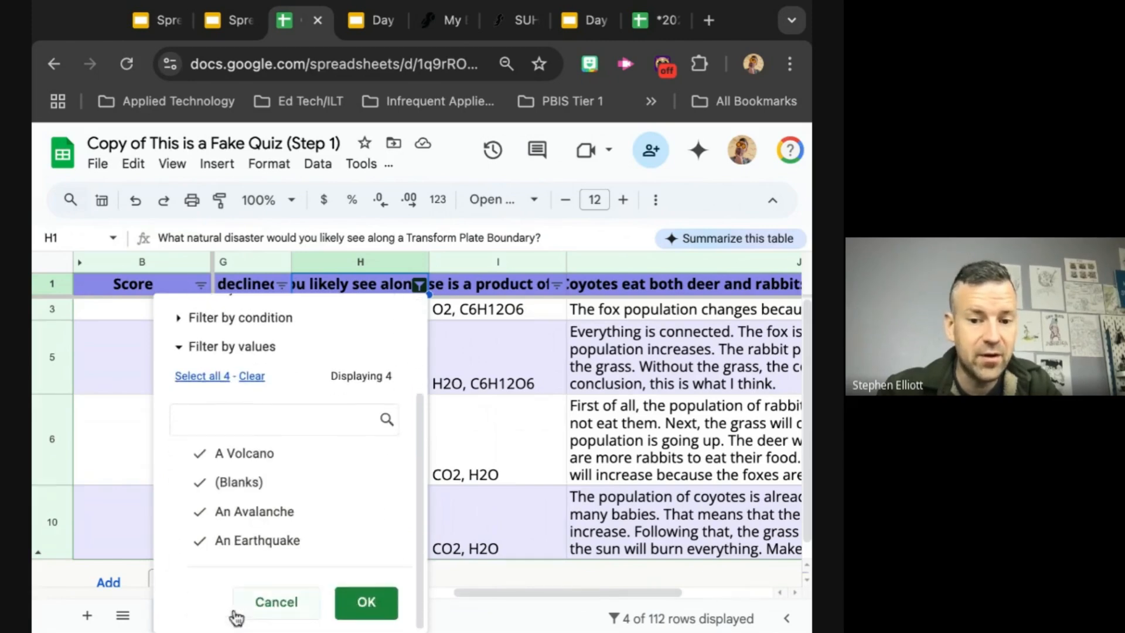
{"action": "left_click", "coordinate": [357, 604]}
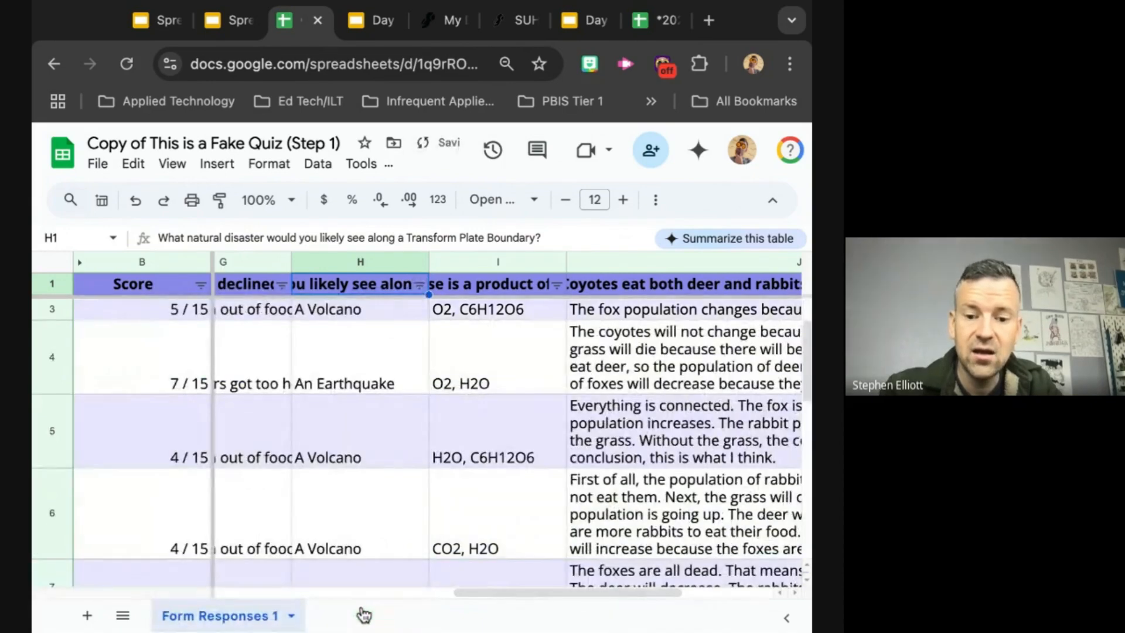
Step: Filter the "Which period are you in?" column to show only period 1 responses
{"action": "key", "text": "ctrl+minus"}
{"action": "scroll", "coordinate": [426, 467], "scroll_direction": "down", "scroll_amount": 10}
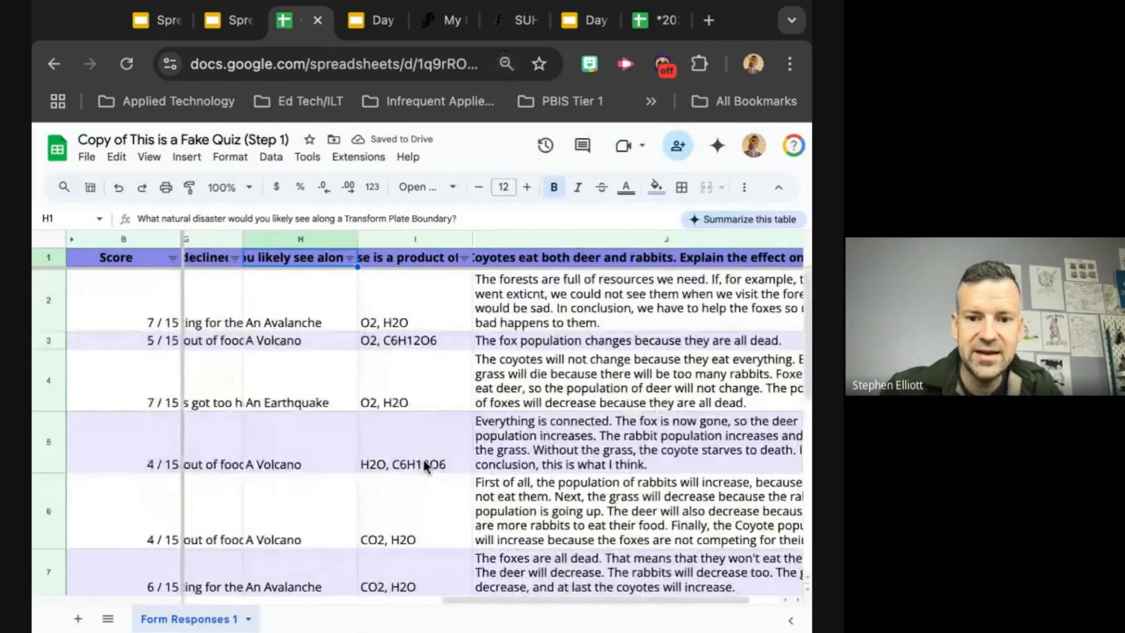
{"action": "scroll", "coordinate": [425, 467], "scroll_direction": "up", "scroll_amount": 10}
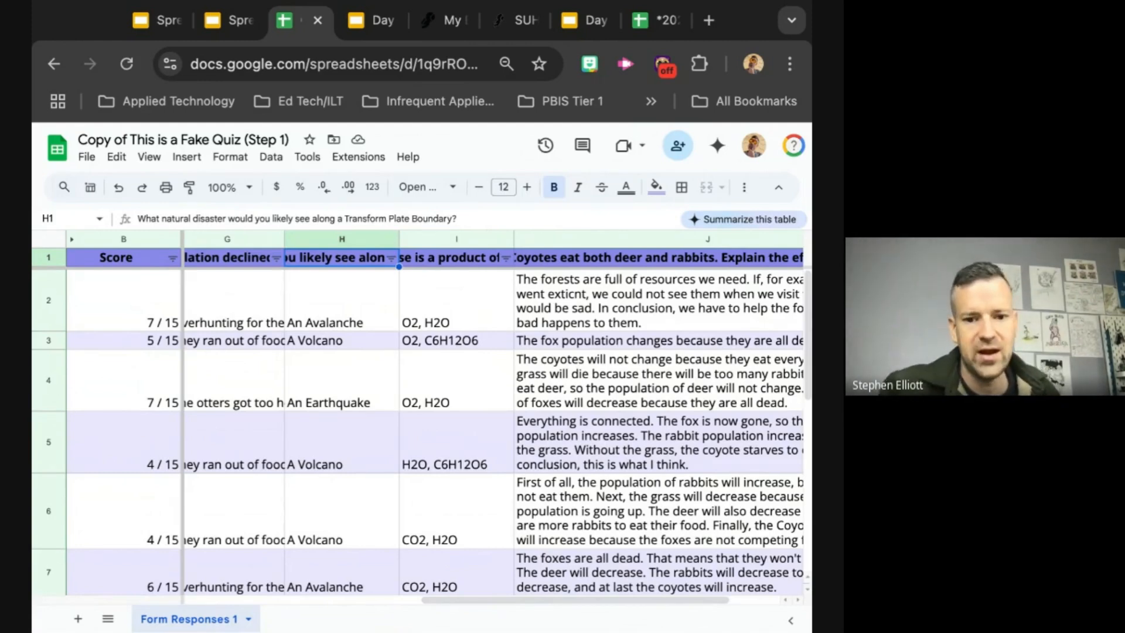
{"action": "scroll", "coordinate": [492, 410], "scroll_direction": "left", "scroll_amount": 10}
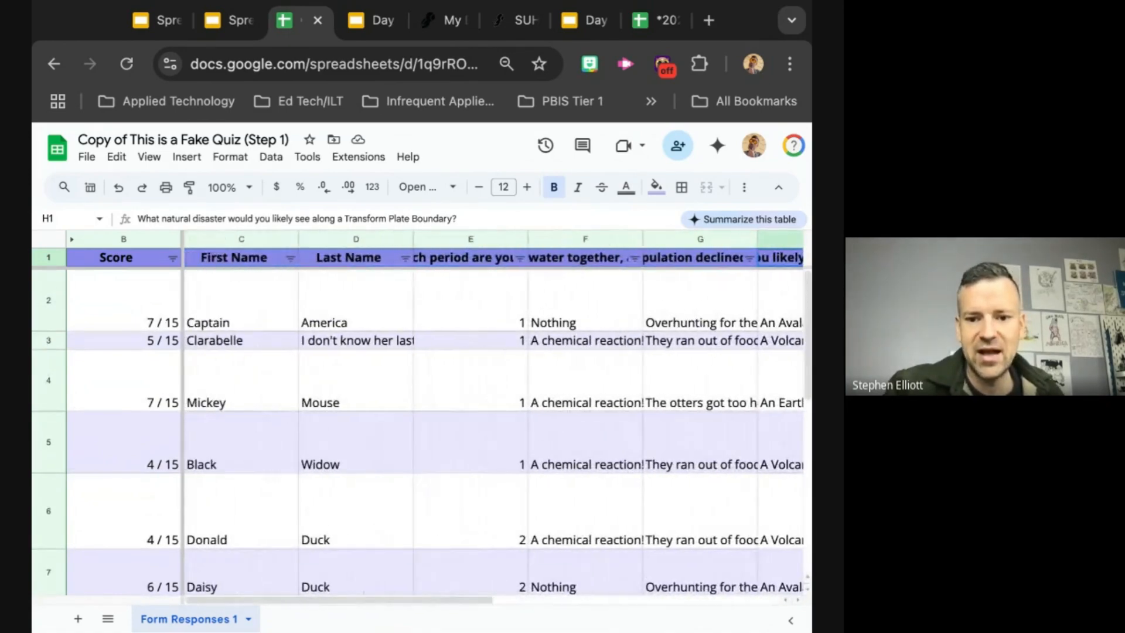
{"action": "left_click", "coordinate": [520, 259]}
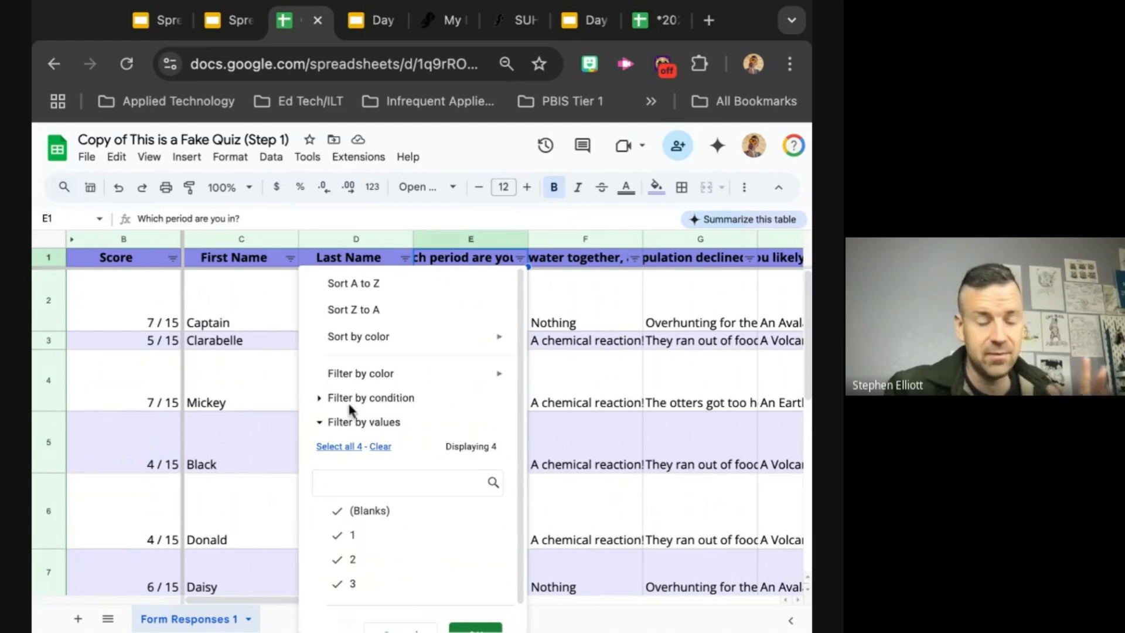
{"action": "left_click", "coordinate": [380, 447]}
{"action": "left_click", "coordinate": [352, 534]}
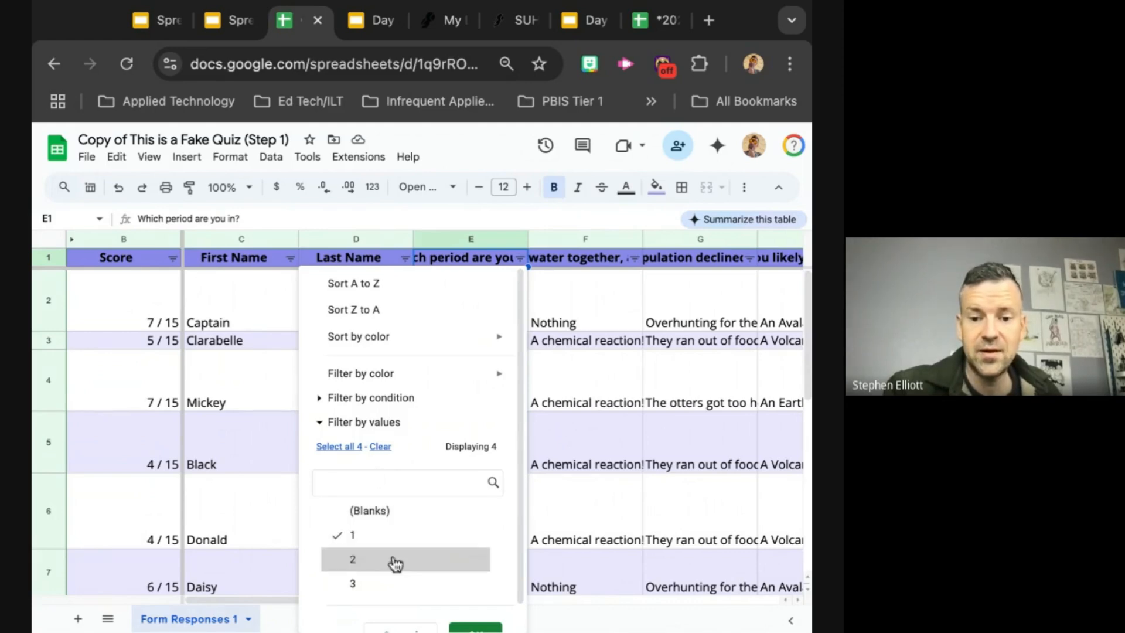
{"action": "left_click", "coordinate": [475, 627]}
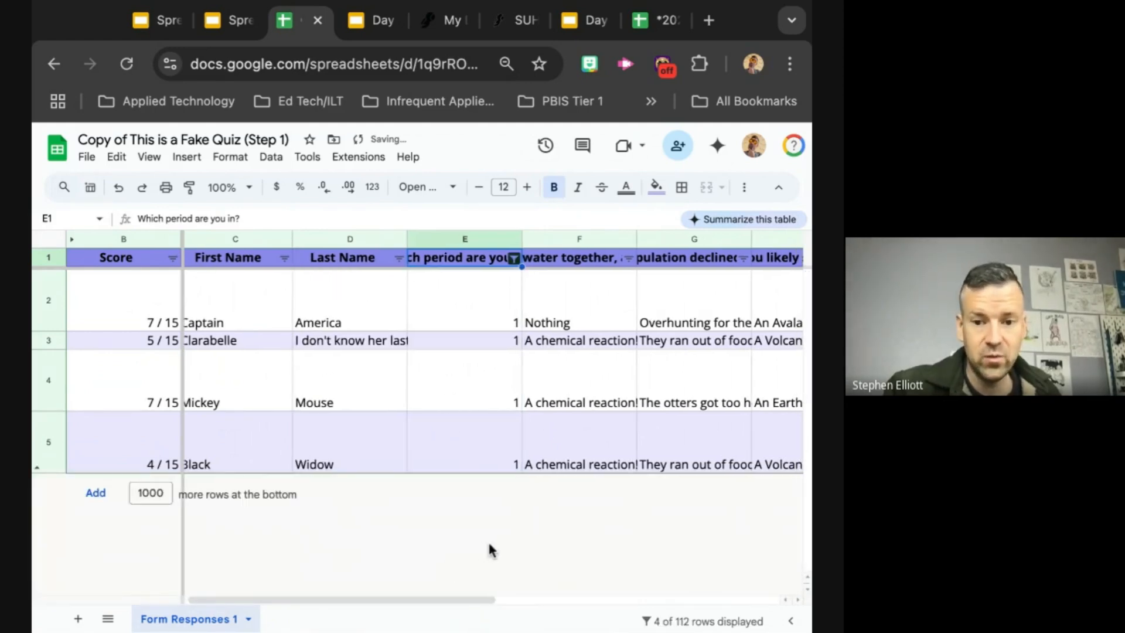
Step: Switch the period column's filter to show only period 2 responses
{"action": "left_click", "coordinate": [522, 261]}
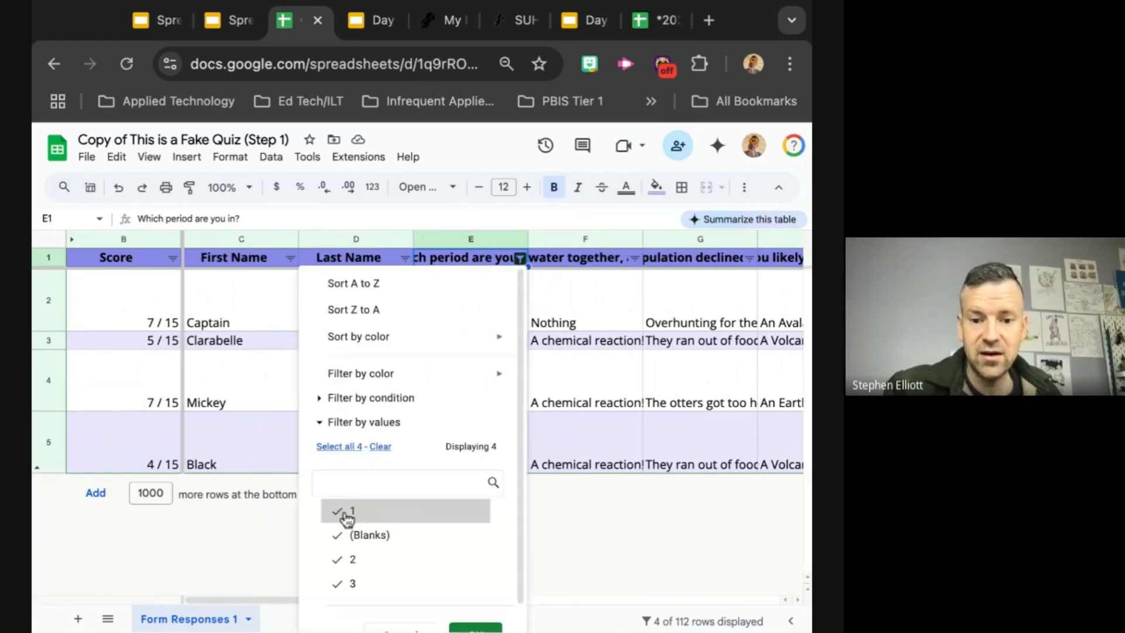
{"action": "left_click", "coordinate": [381, 448]}
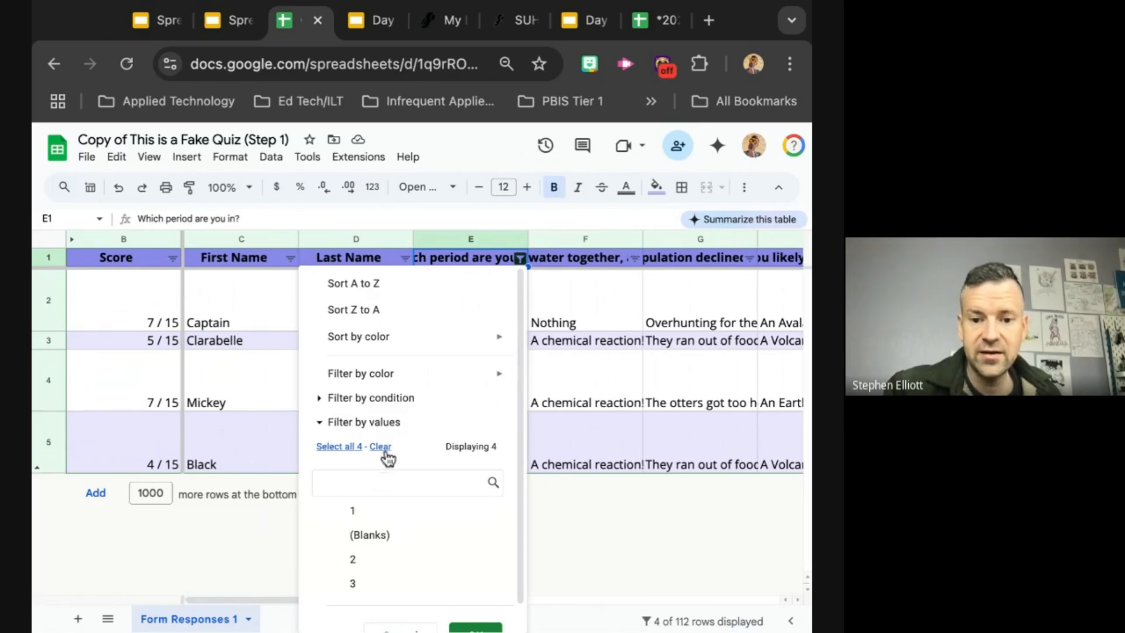
{"action": "left_click", "coordinate": [330, 566]}
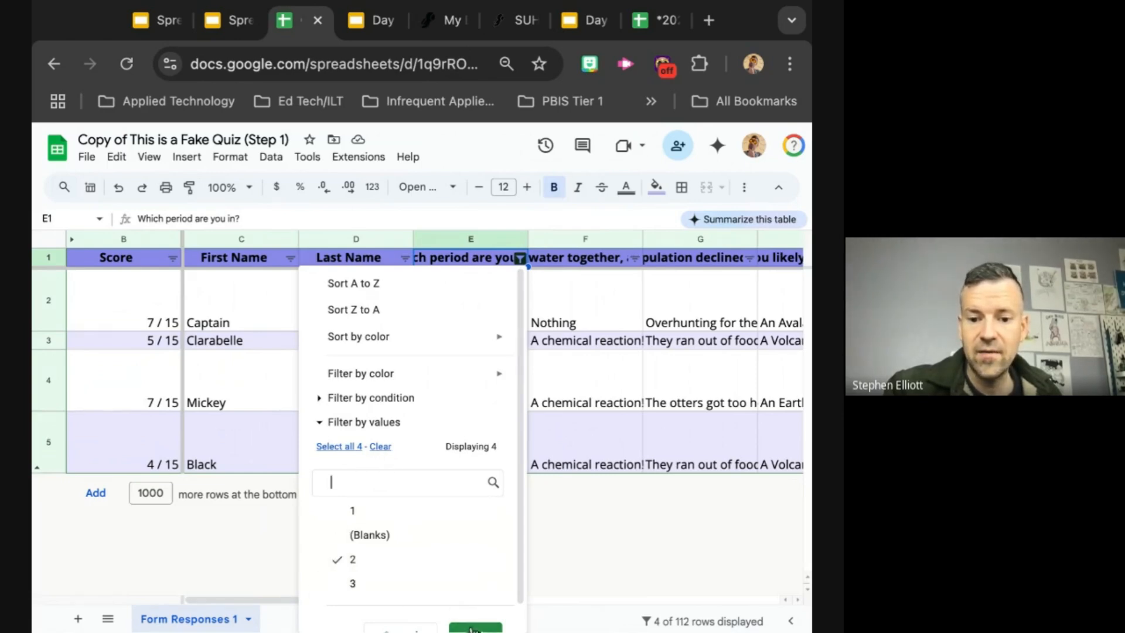
{"action": "left_click", "coordinate": [475, 627]}
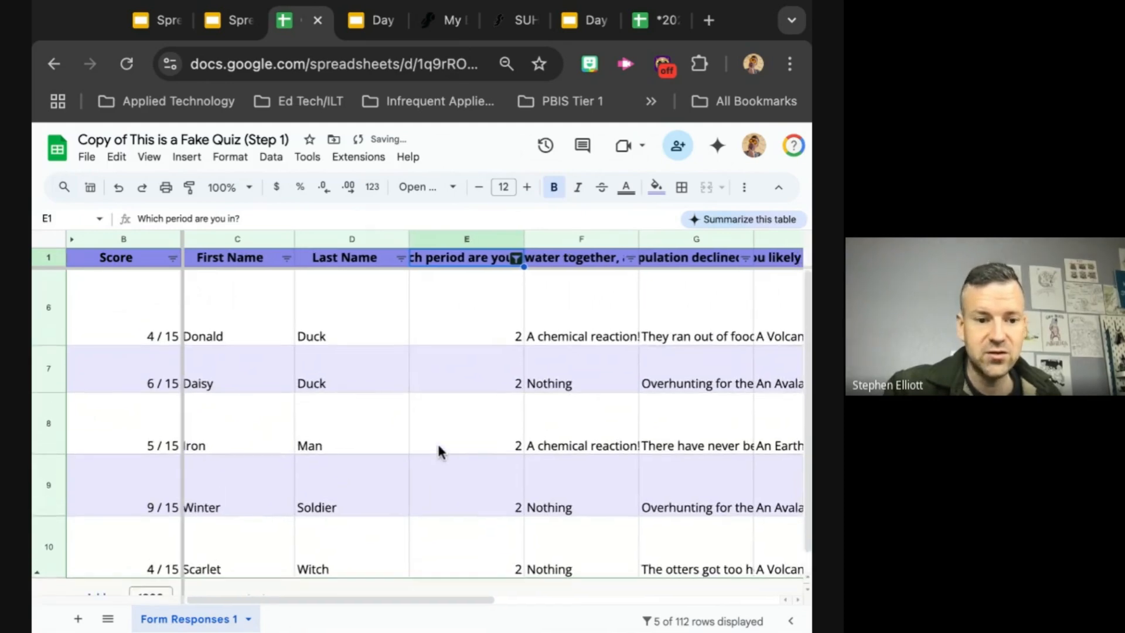
Step: Change the period column's filter so that only period 3 responses are shown
{"action": "left_click", "coordinate": [520, 259]}
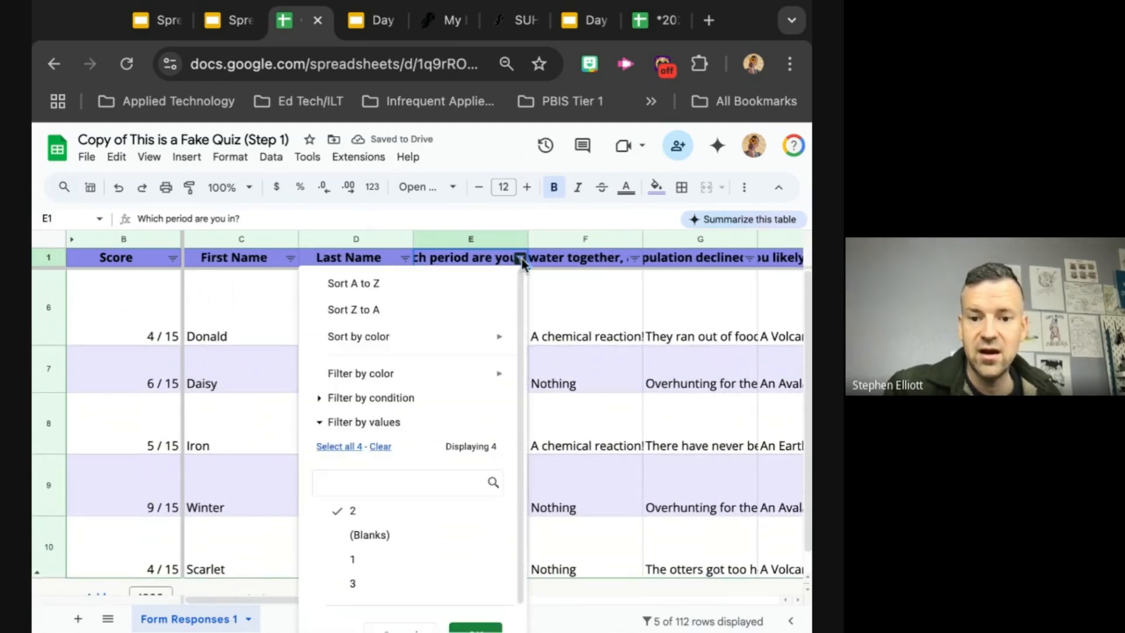
{"action": "left_click", "coordinate": [355, 512]}
{"action": "left_click", "coordinate": [352, 583]}
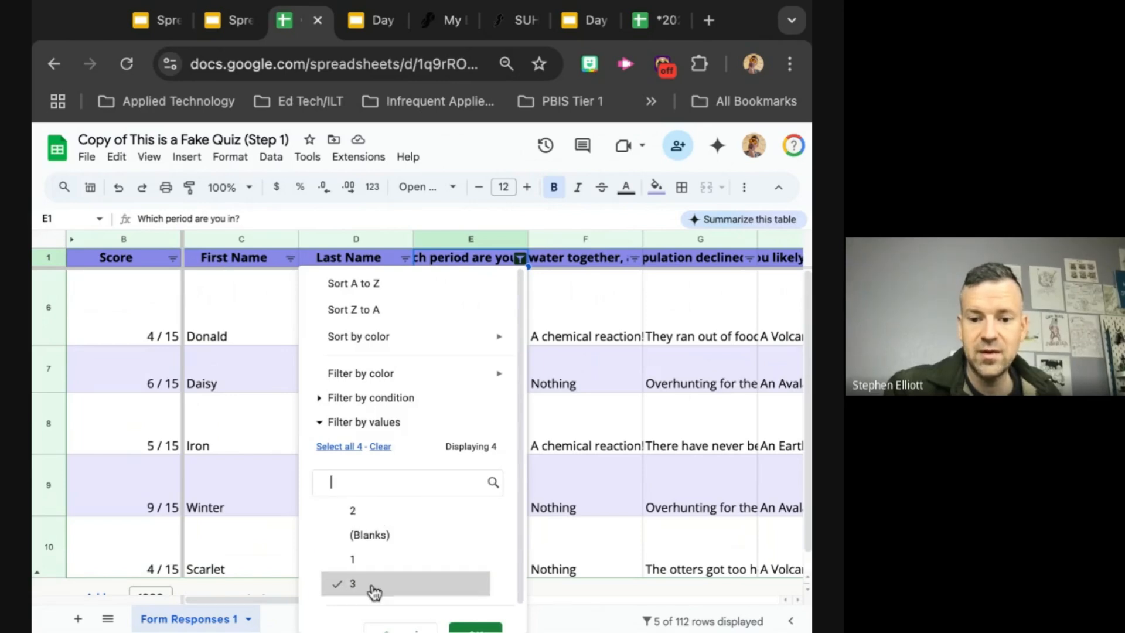
{"action": "left_click", "coordinate": [475, 628]}
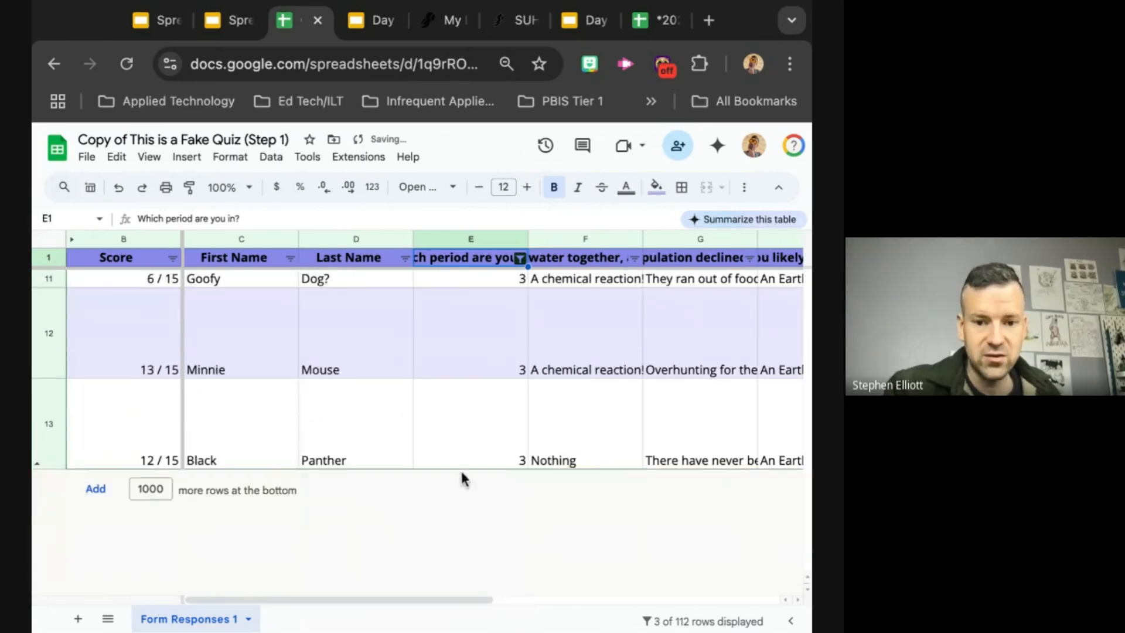
Step: Reselect all values in the period column's filter and look over the full set of responses and question columns
{"action": "left_click", "coordinate": [519, 259]}
{"action": "left_click", "coordinate": [335, 449]}
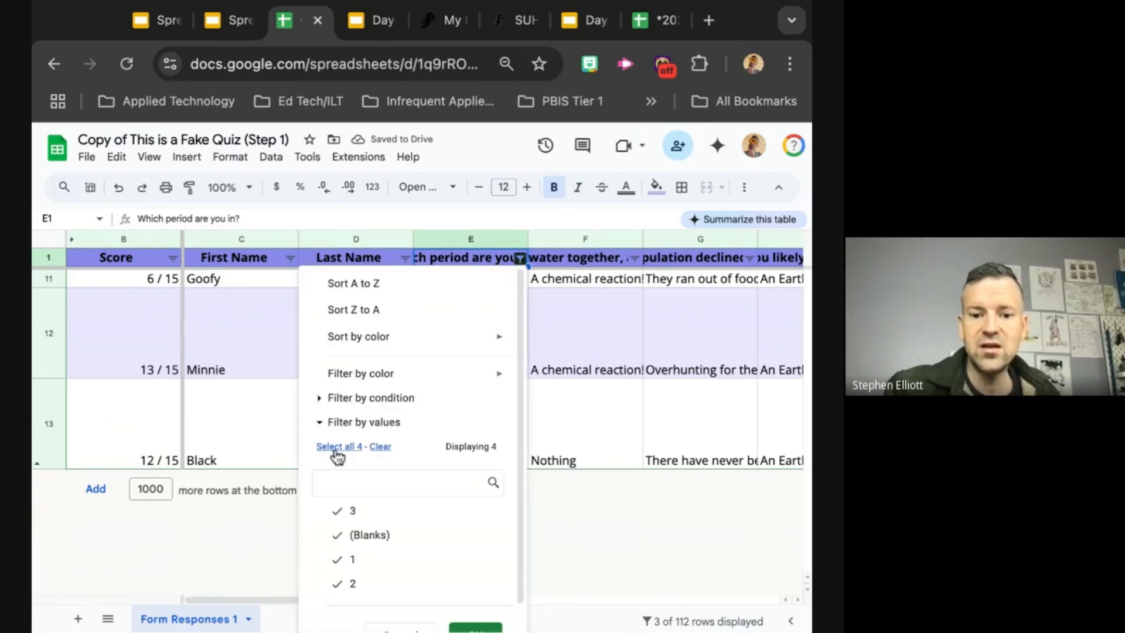
{"action": "left_click", "coordinate": [473, 628]}
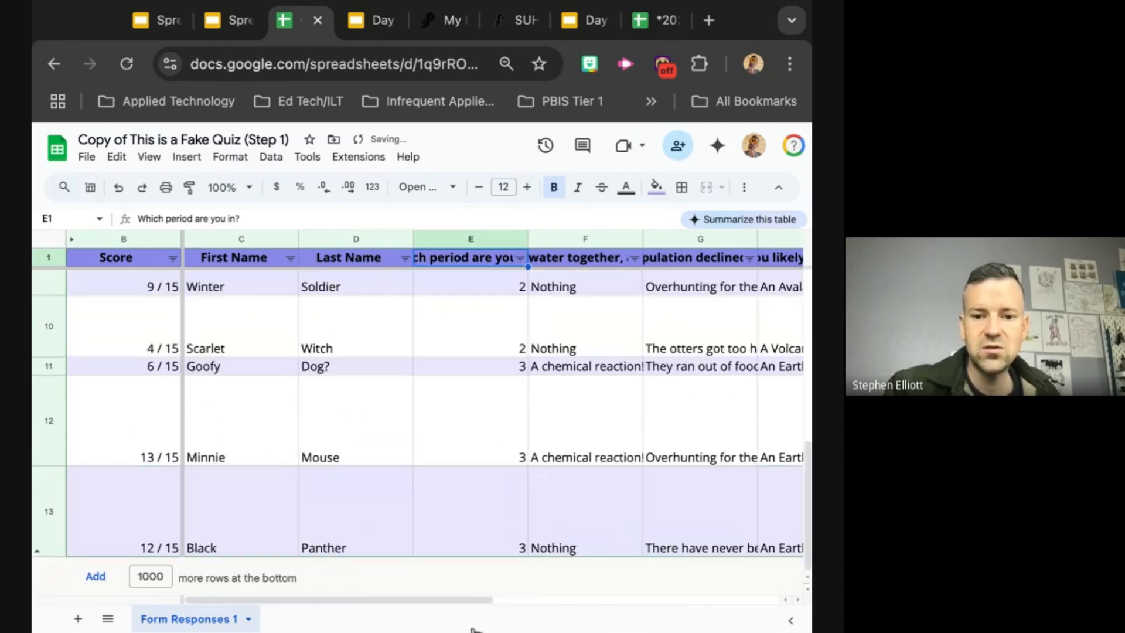
{"action": "scroll", "coordinate": [455, 477], "scroll_direction": "up", "scroll_amount": 7}
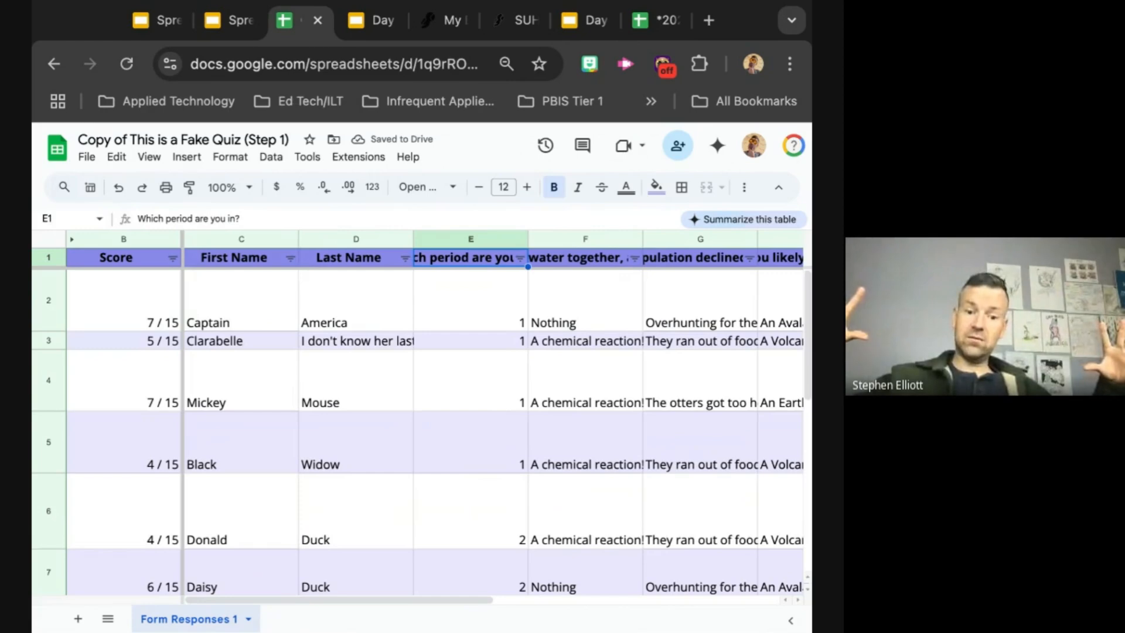
{"action": "scroll", "coordinate": [422, 434], "scroll_direction": "down", "scroll_amount": 2}
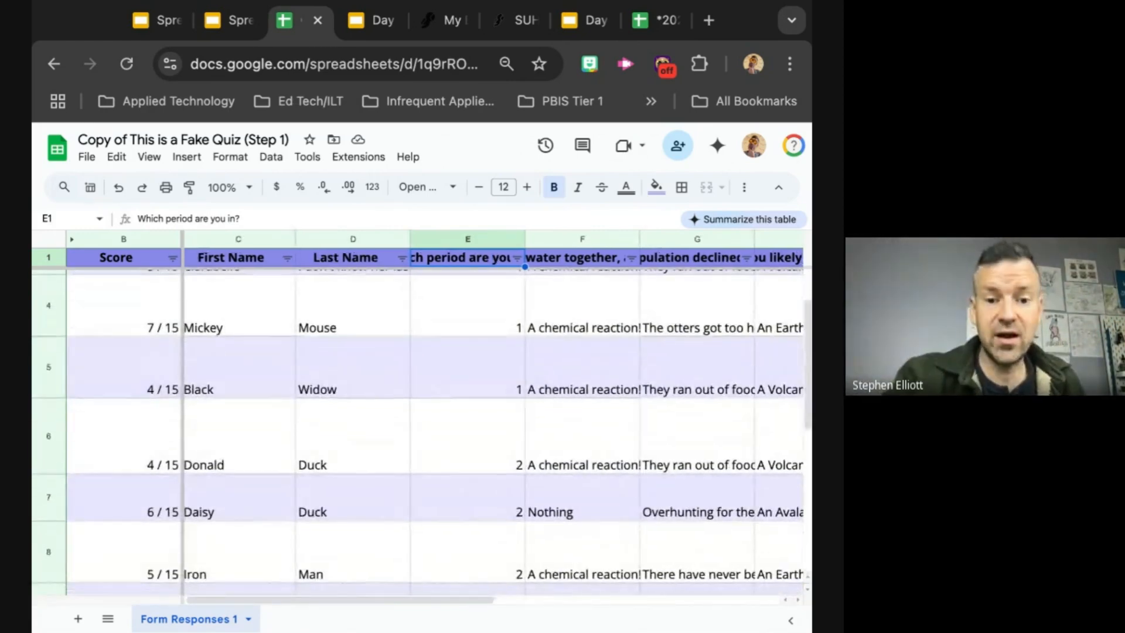
{"action": "scroll", "coordinate": [422, 434], "scroll_direction": "up", "scroll_amount": 2}
{"action": "scroll", "coordinate": [492, 434], "scroll_direction": "right", "scroll_amount": 3}
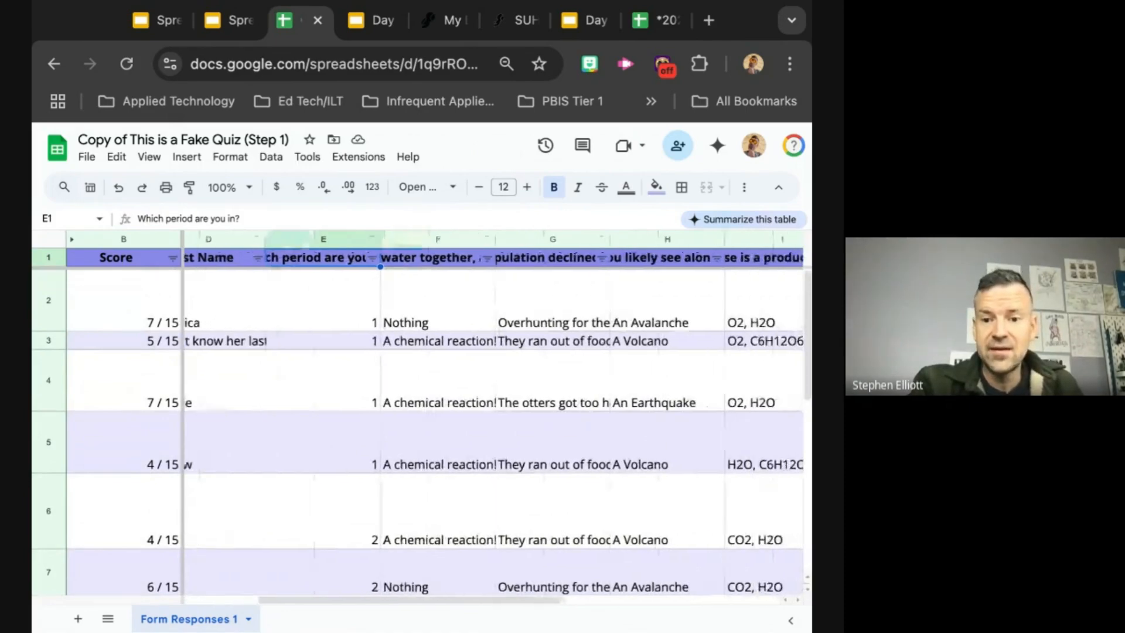
{"action": "scroll", "coordinate": [493, 434], "scroll_direction": "right", "scroll_amount": 3}
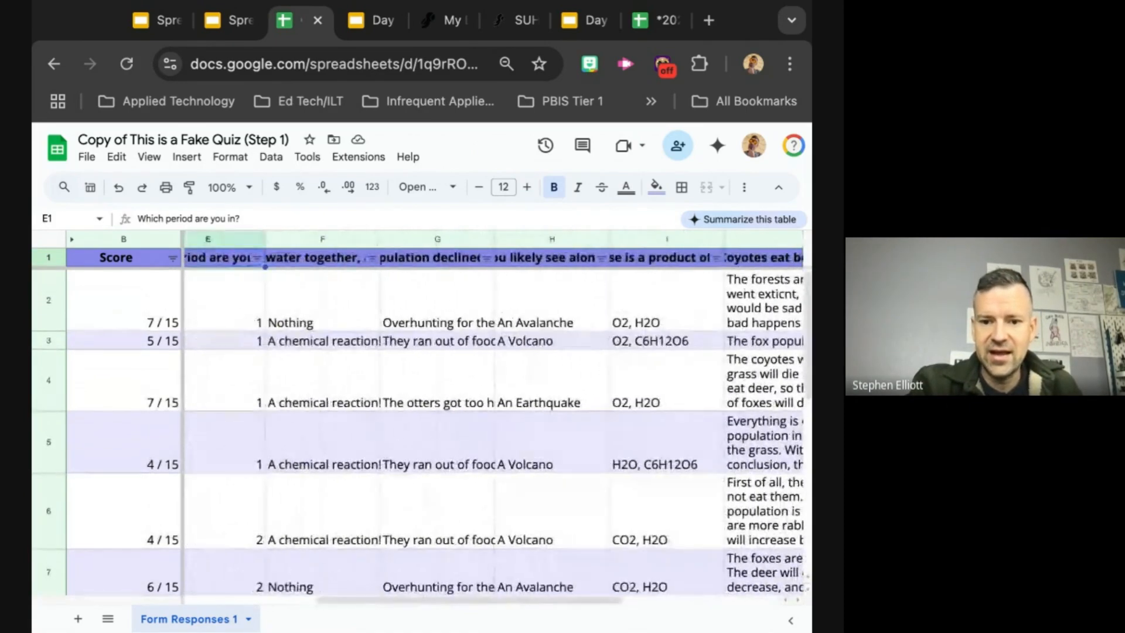
{"action": "scroll", "coordinate": [418, 417], "scroll_direction": "left", "scroll_amount": 5}
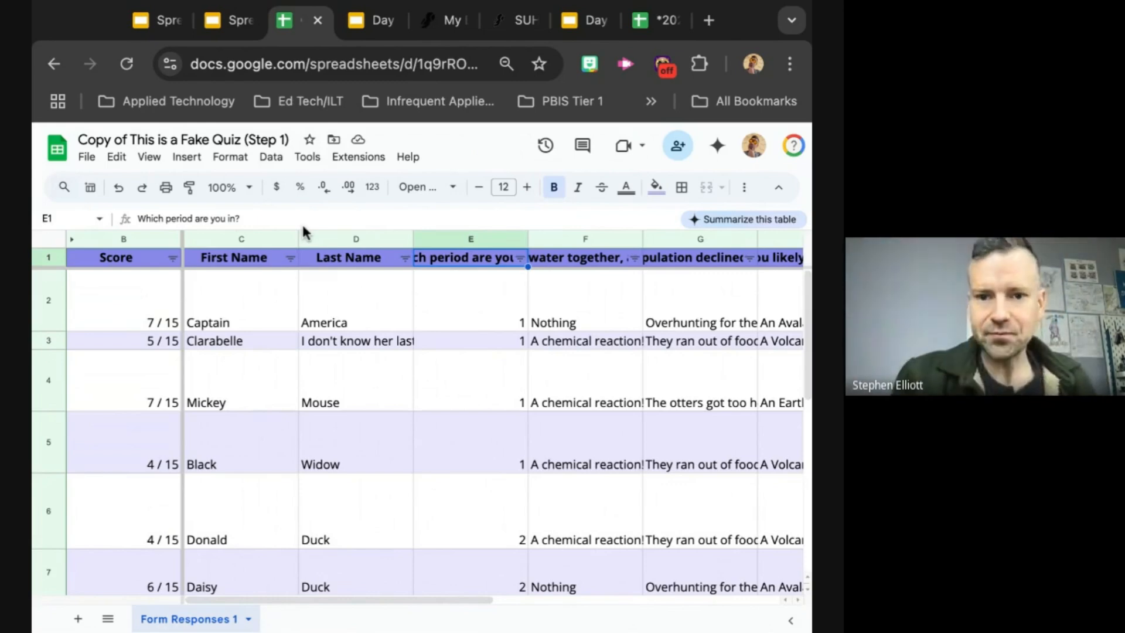
Step: Close the Day 1 Winter Ed Tech Slam 2025 presentation and advance the training slides from "Step 2: Filter it!" to "Okay, so what?"
{"action": "left_click", "coordinate": [363, 21]}
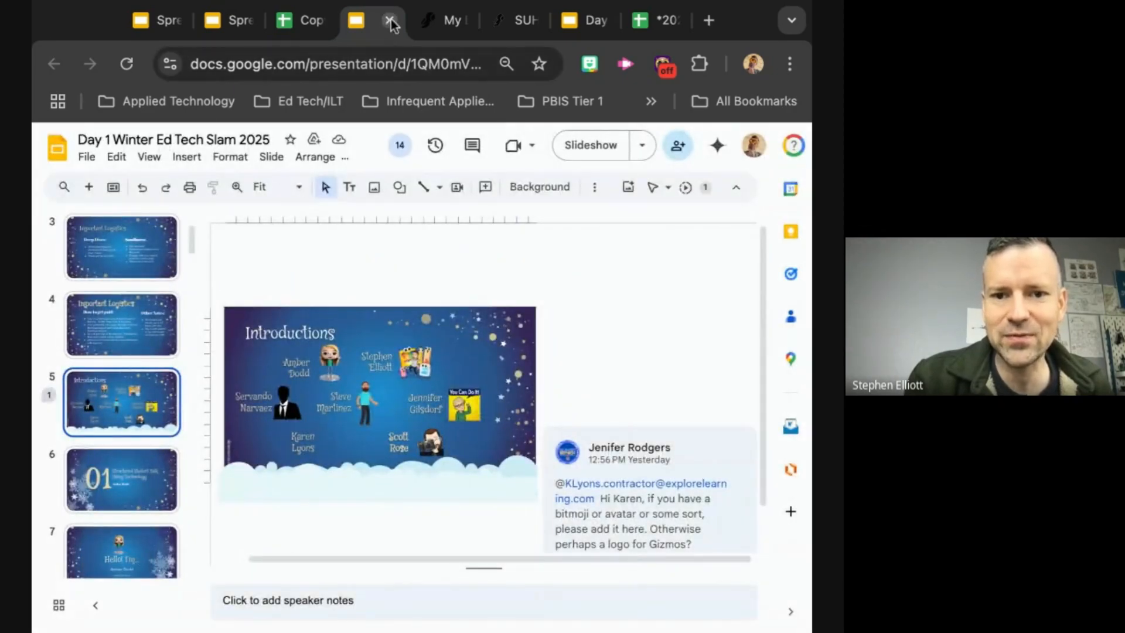
{"action": "left_click", "coordinate": [390, 21]}
{"action": "left_click", "coordinate": [145, 21]}
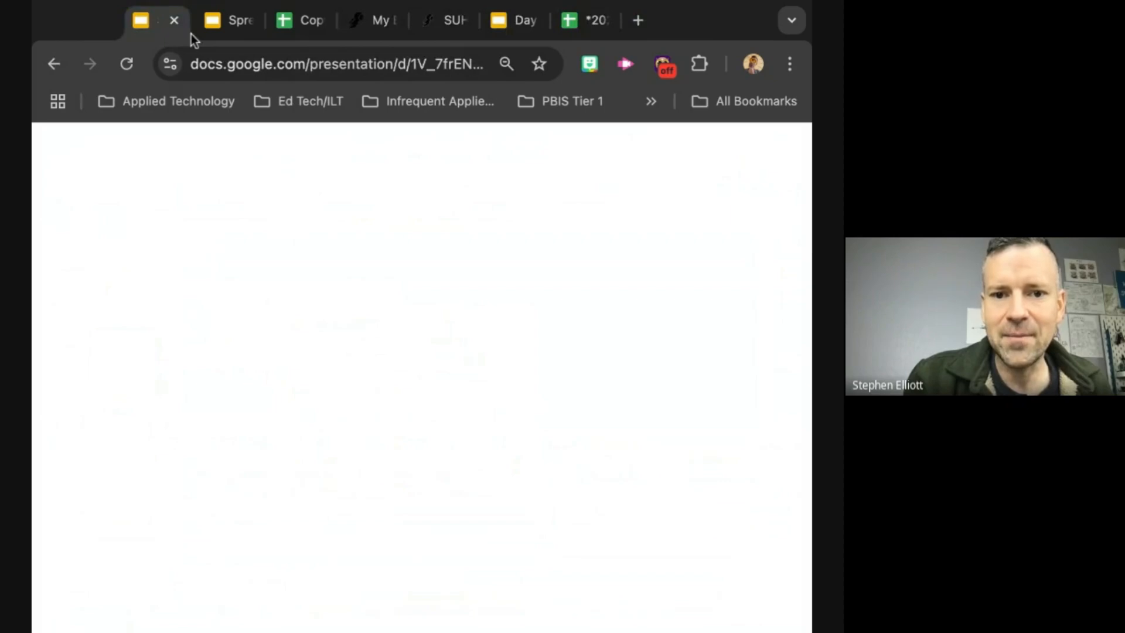
{"action": "left_click", "coordinate": [238, 22]}
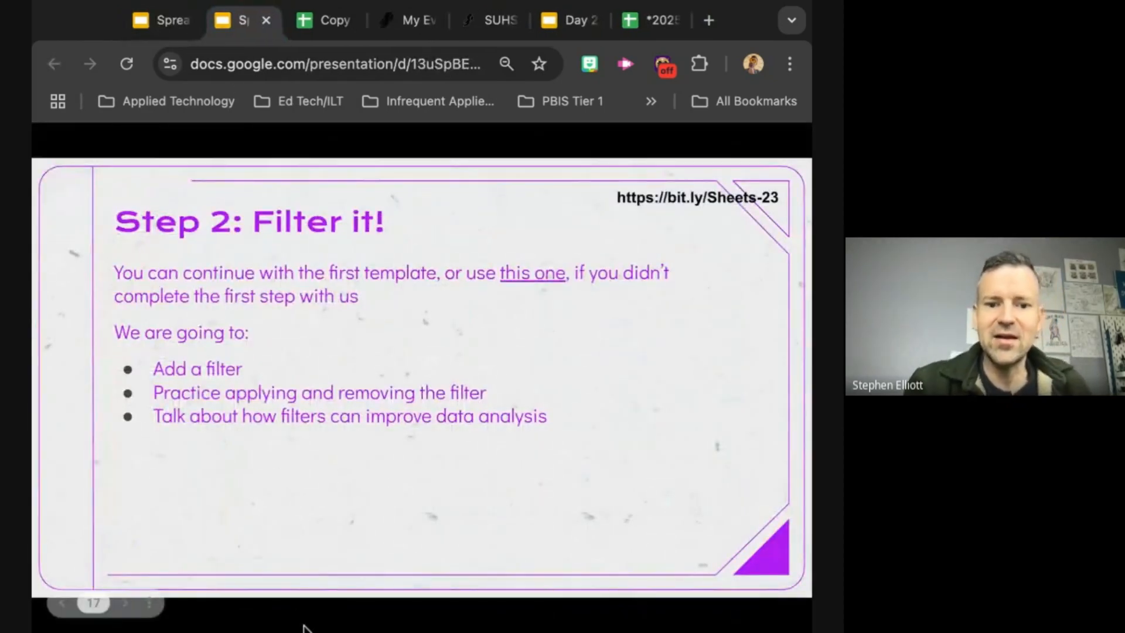
{"action": "key", "text": "Right"}
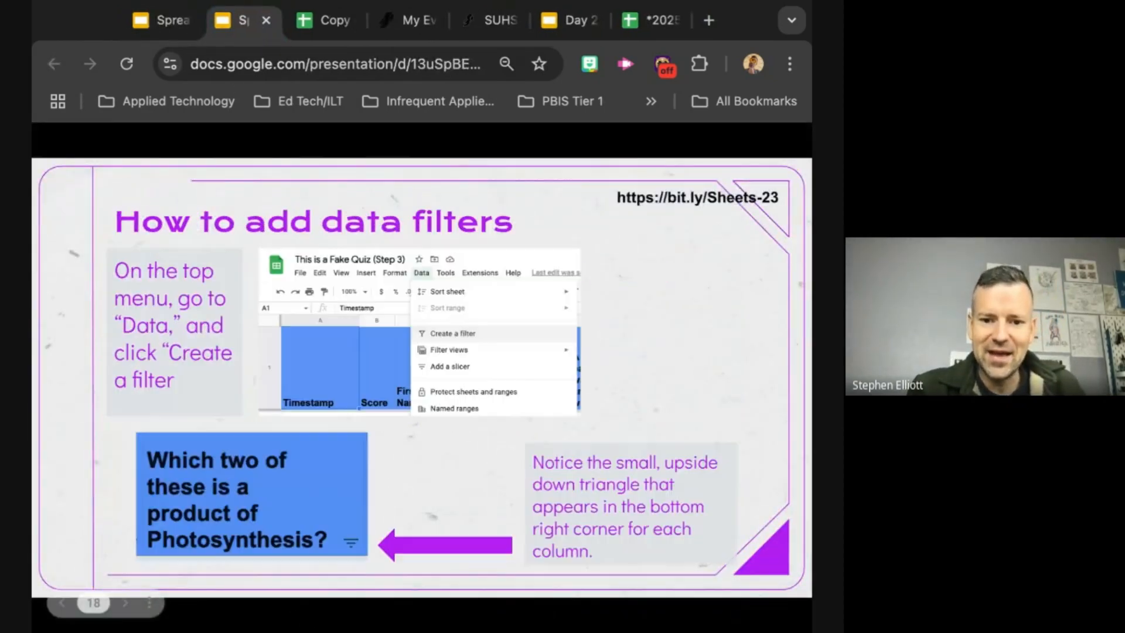
{"action": "key", "text": "Right"}
{"action": "key", "text": "Right"}
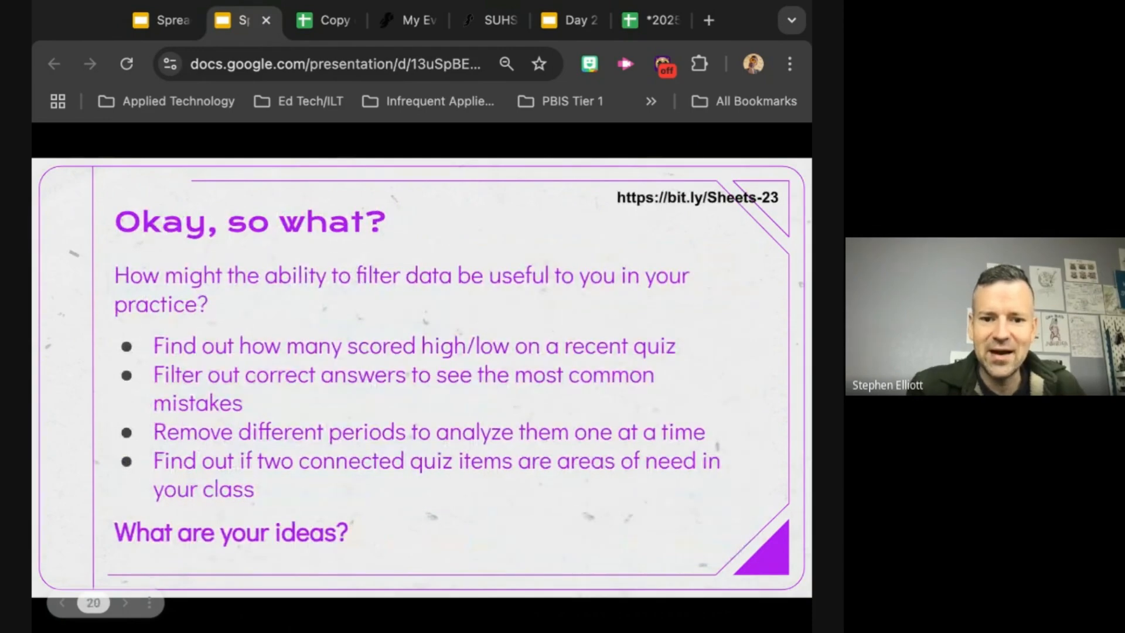
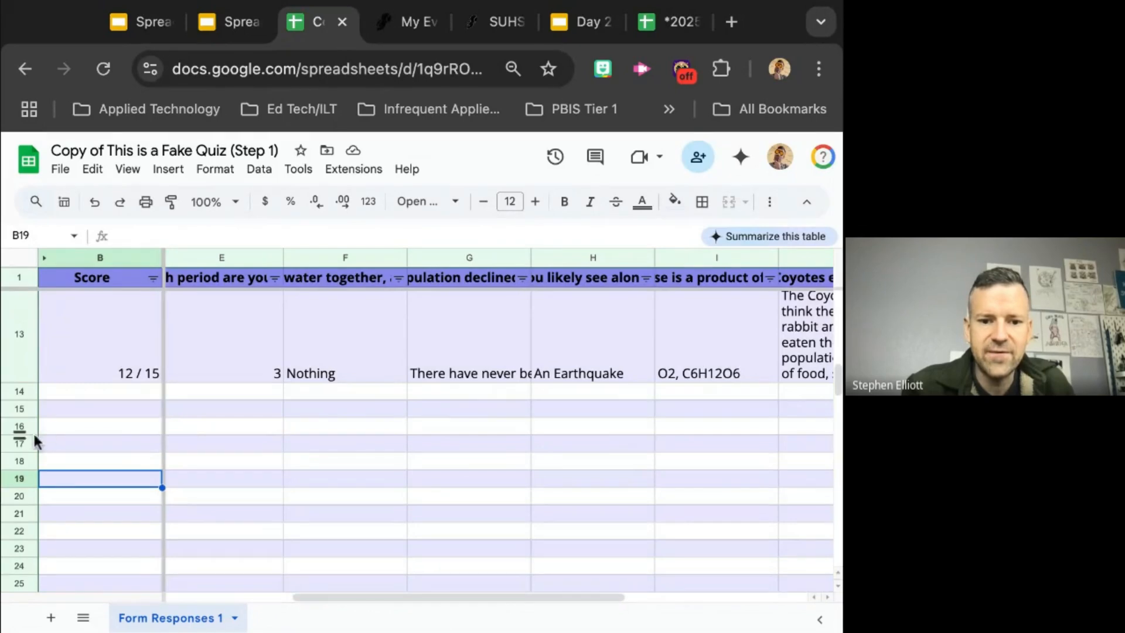
Step: Hide the empty rows 16 to 113 below the form responses and reduce the height of row 13
{"action": "left_click", "coordinate": [18, 424]}
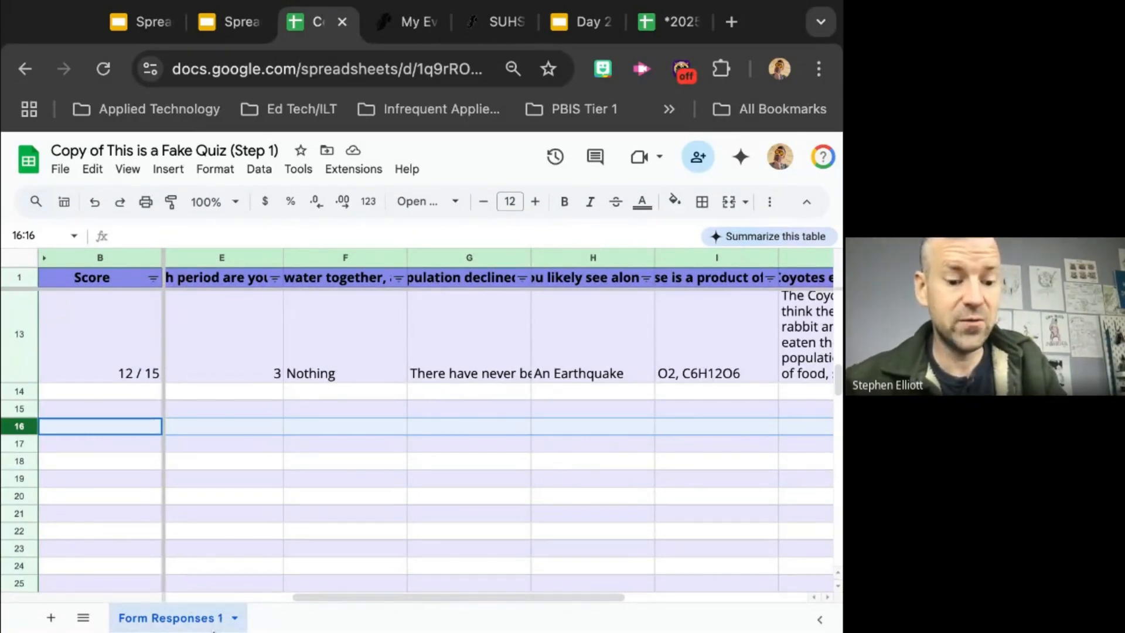
{"action": "key", "text": "ctrl+shift+Down"}
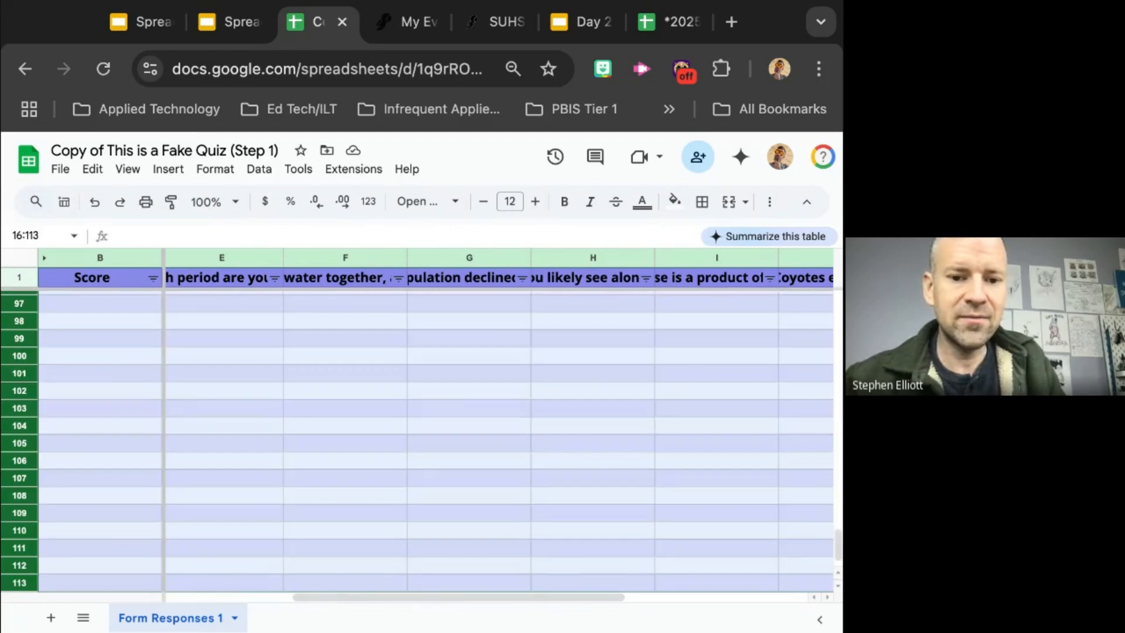
{"action": "right_click", "coordinate": [91, 495]}
{"action": "left_click", "coordinate": [170, 444]}
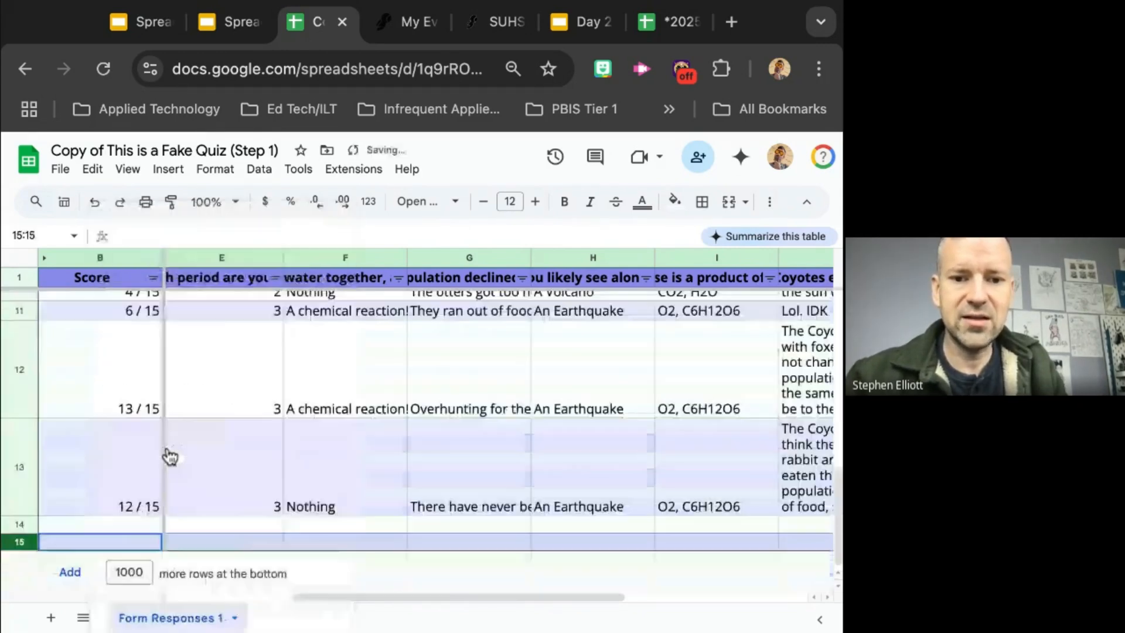
{"action": "left_click", "coordinate": [212, 526]}
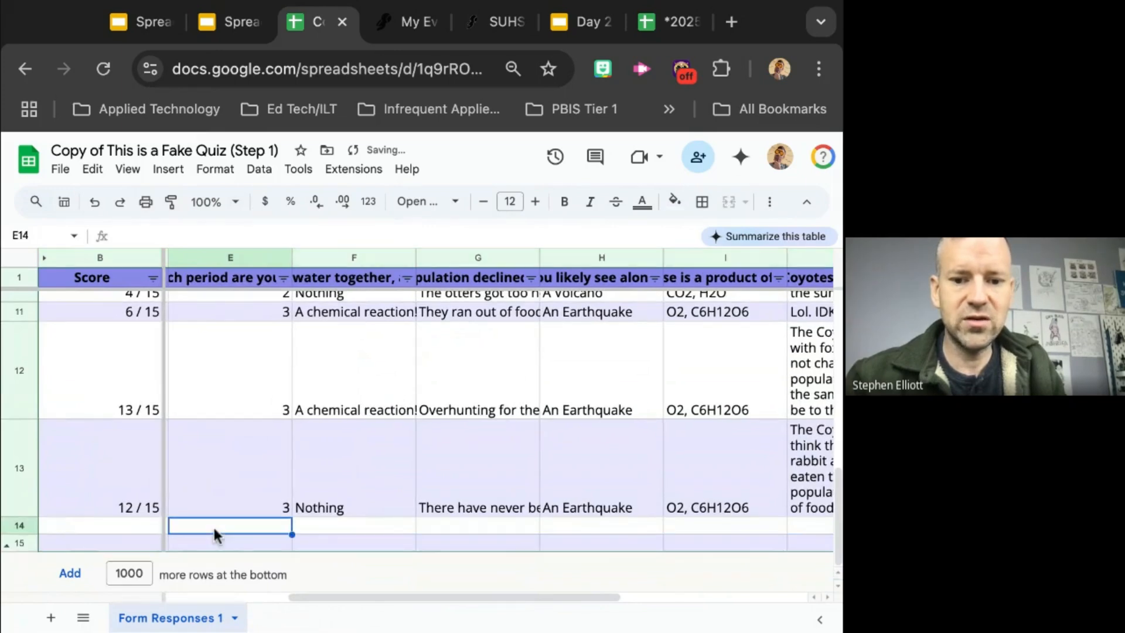
{"action": "left_click_drag", "start_coordinate": [23, 519], "coordinate": [22, 454]}
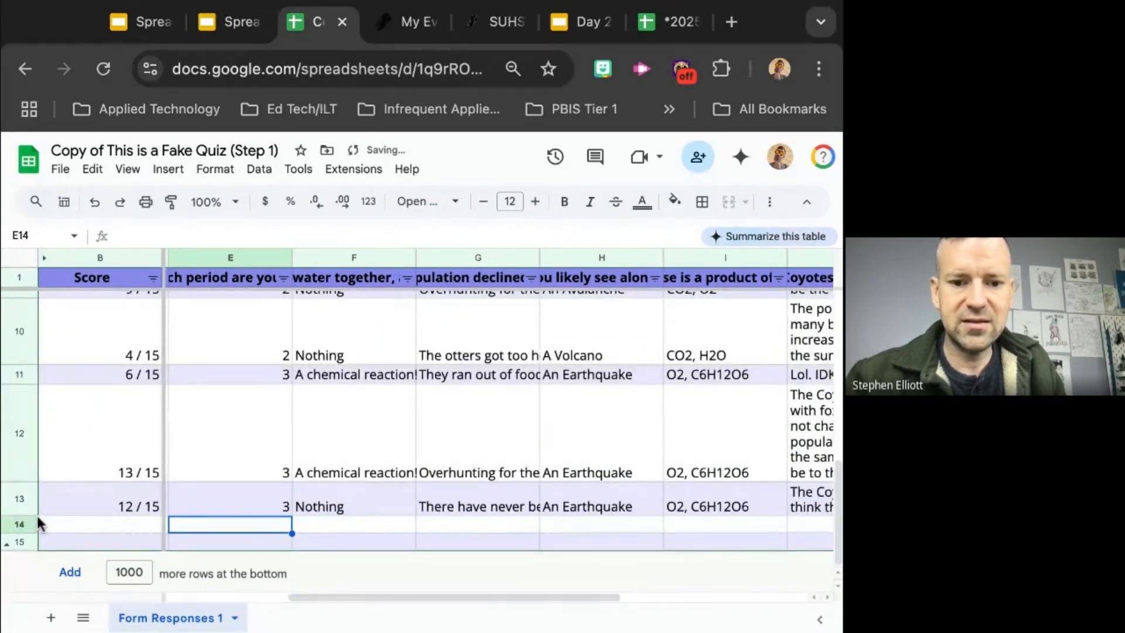
Step: Set cell E14's font size to 18, test it with the text Hello, and clear that text
{"action": "left_click", "coordinate": [537, 205]}
{"action": "left_click", "coordinate": [537, 205]}
{"action": "left_click", "coordinate": [536, 203]}
{"action": "left_click", "coordinate": [535, 202]}
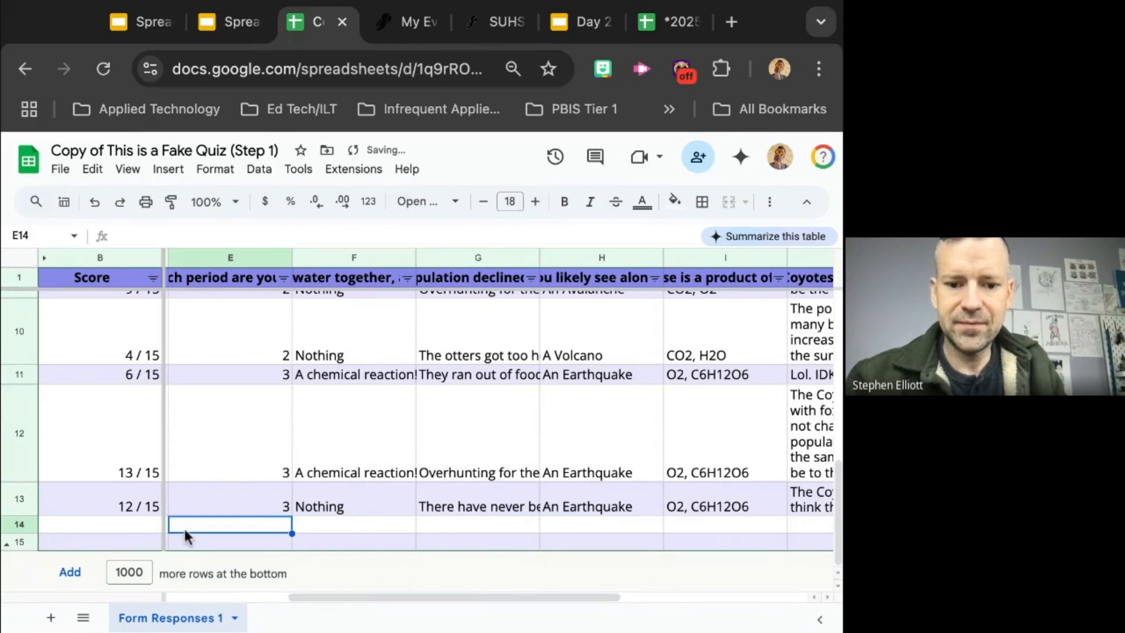
{"action": "type", "text": "Hellop"}
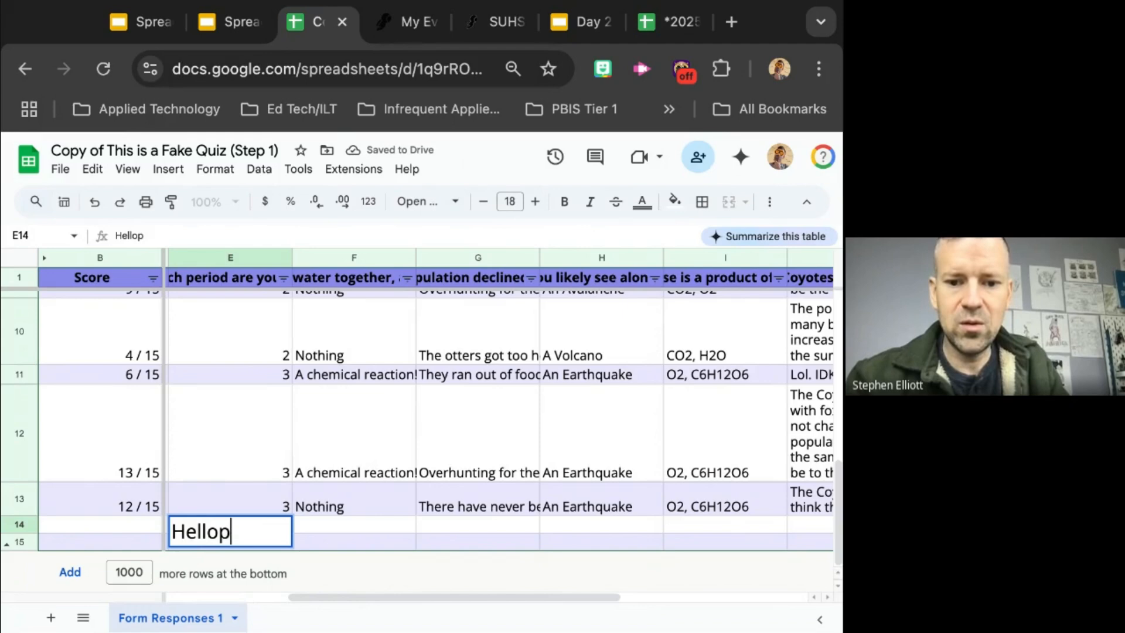
{"action": "key", "text": "BackSpace"}
{"action": "key", "text": "Return"}
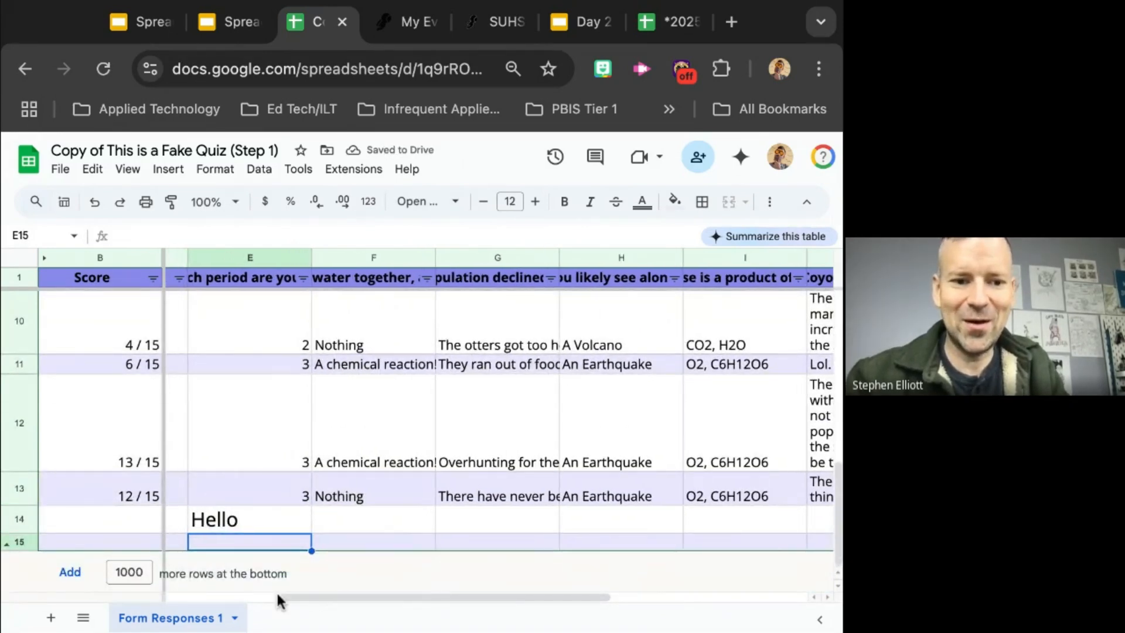
{"action": "left_click", "coordinate": [243, 520]}
{"action": "key", "text": "Delete"}
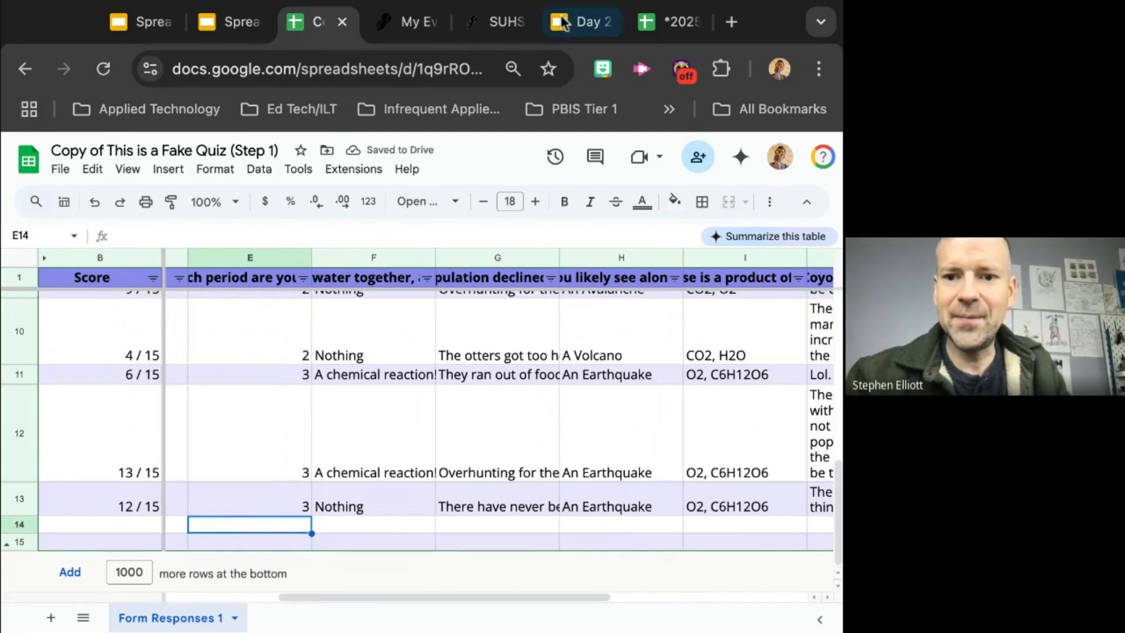
Step: Switch to the training slides and read the Countif Function slides on counting the earthquake answers in column H
{"action": "left_click", "coordinate": [238, 25]}
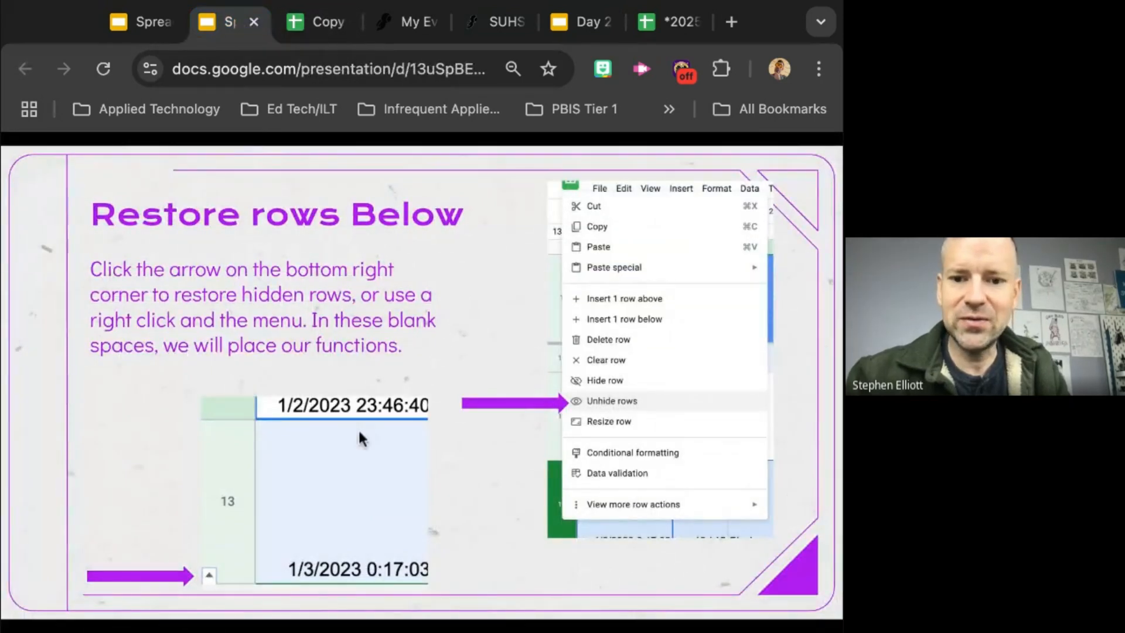
{"action": "left_click", "coordinate": [419, 512]}
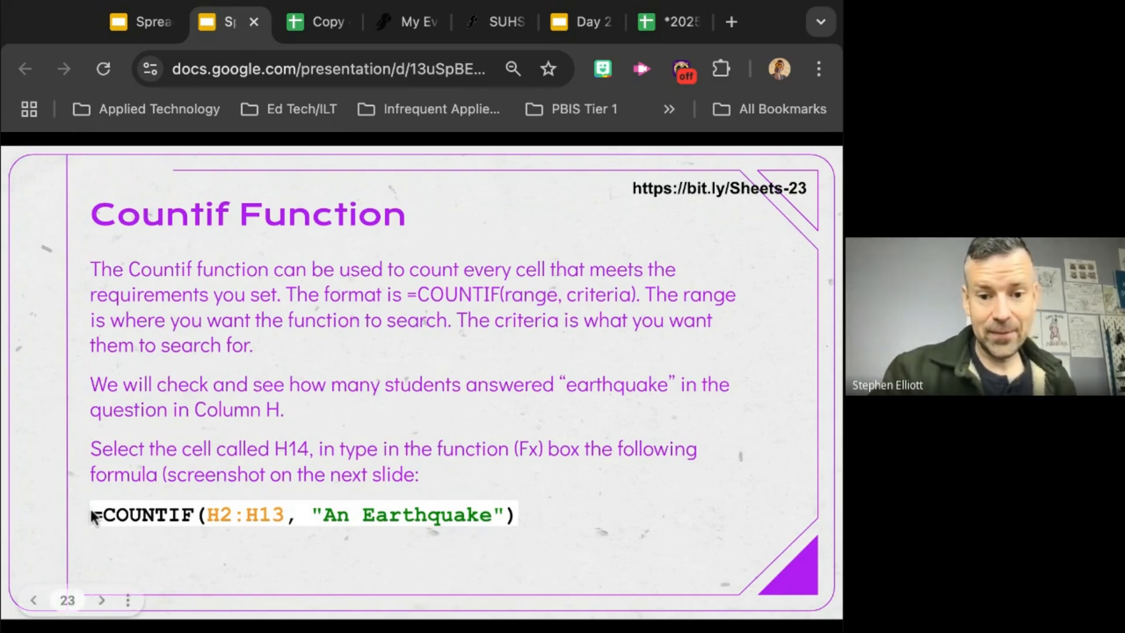
{"action": "left_click", "coordinate": [165, 519]}
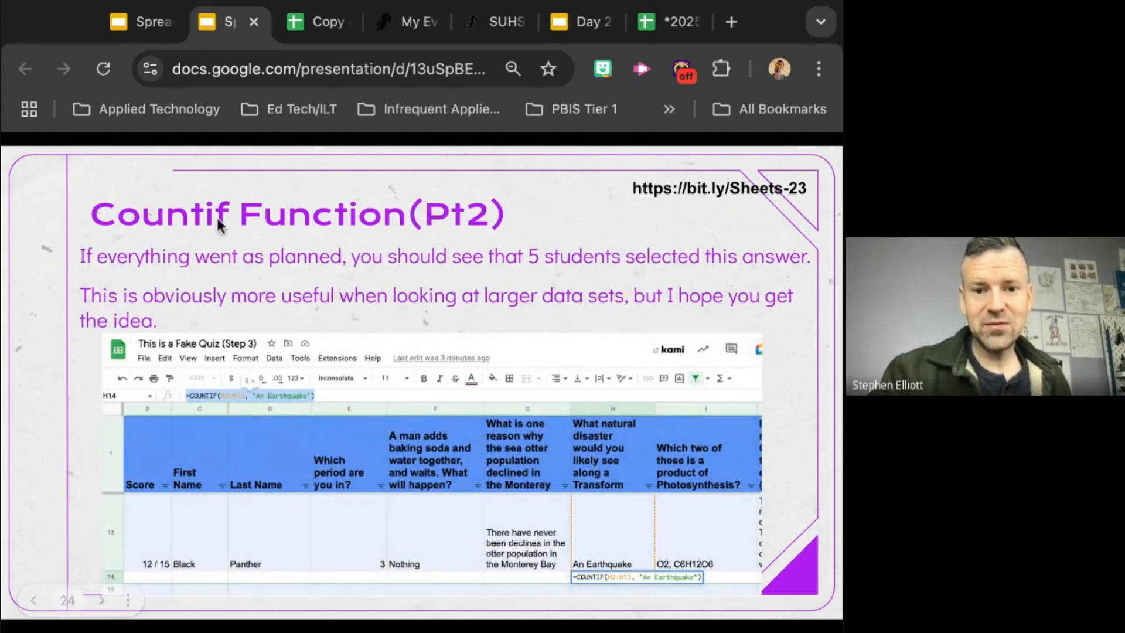
{"action": "key", "text": "Left"}
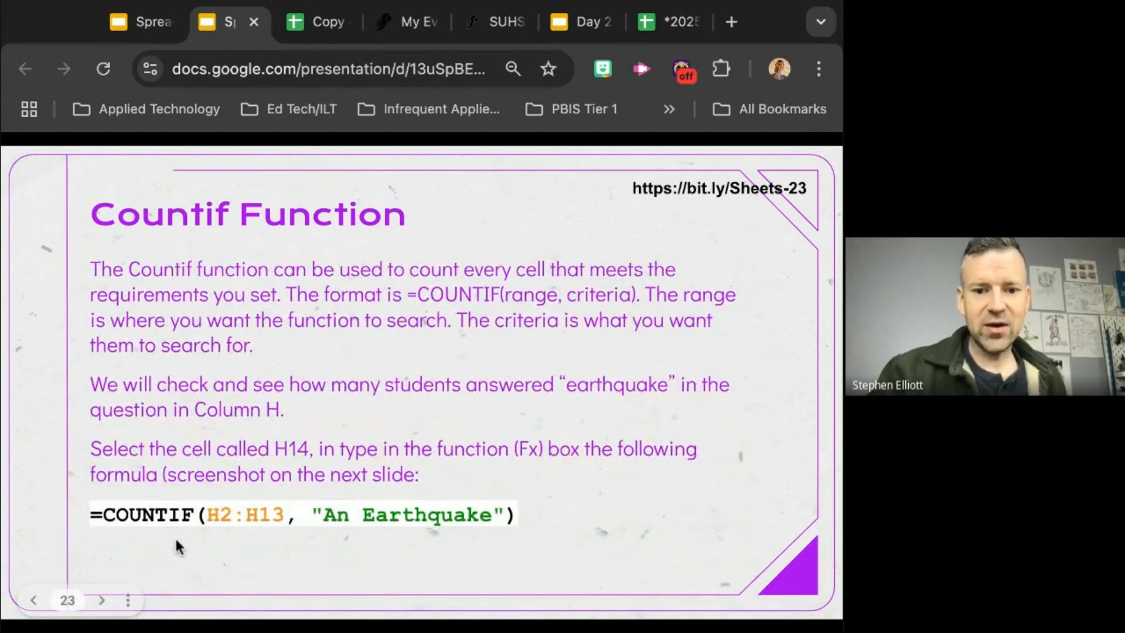
Step: Return to the Copy of This is a Fake Quiz sheet and examine the natural-disaster answers in column H
{"action": "left_click", "coordinate": [323, 22]}
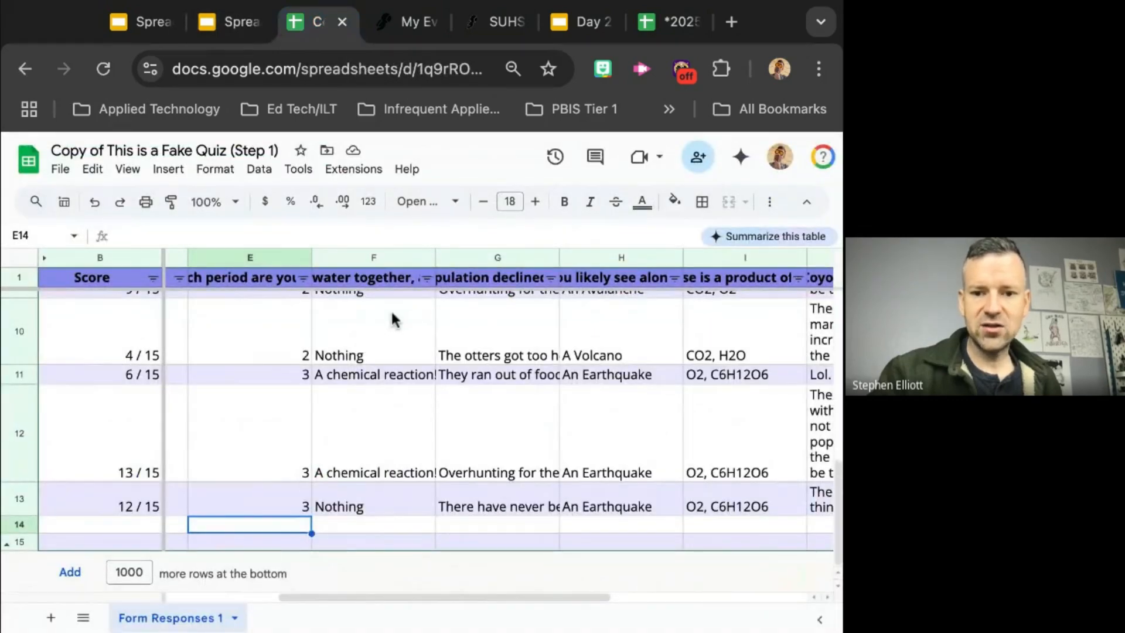
{"action": "scroll", "coordinate": [599, 298], "scroll_direction": "up", "scroll_amount": 3}
{"action": "scroll", "coordinate": [599, 297], "scroll_direction": "left", "scroll_amount": 2}
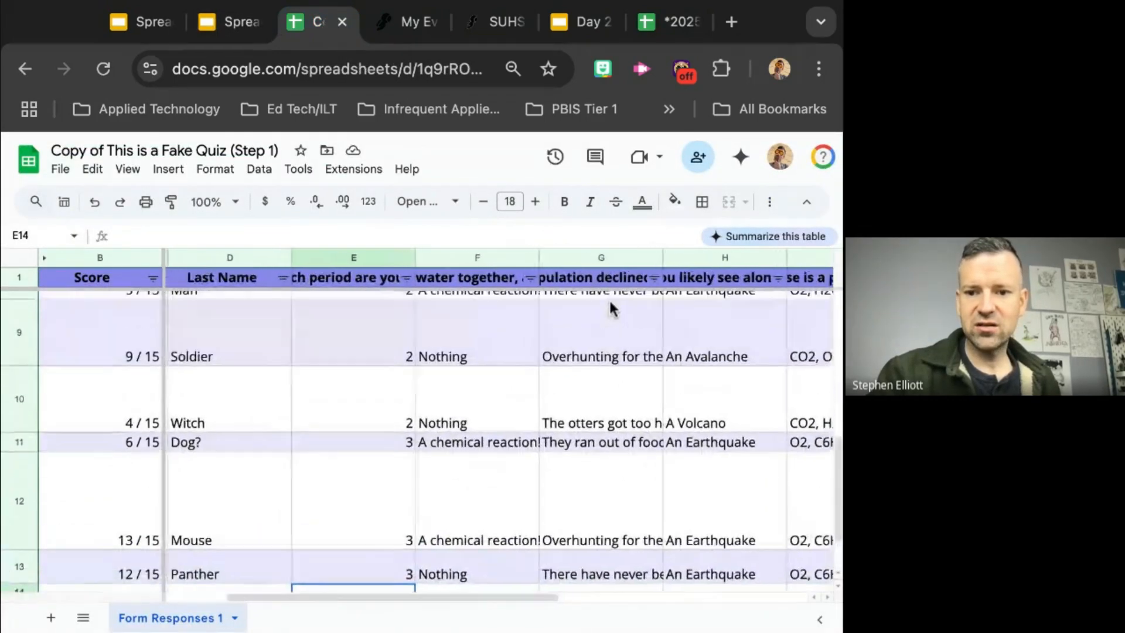
{"action": "scroll", "coordinate": [609, 298], "scroll_direction": "right", "scroll_amount": 3}
{"action": "scroll", "coordinate": [455, 347], "scroll_direction": "up", "scroll_amount": 5}
{"action": "scroll", "coordinate": [456, 347], "scroll_direction": "right", "scroll_amount": 1}
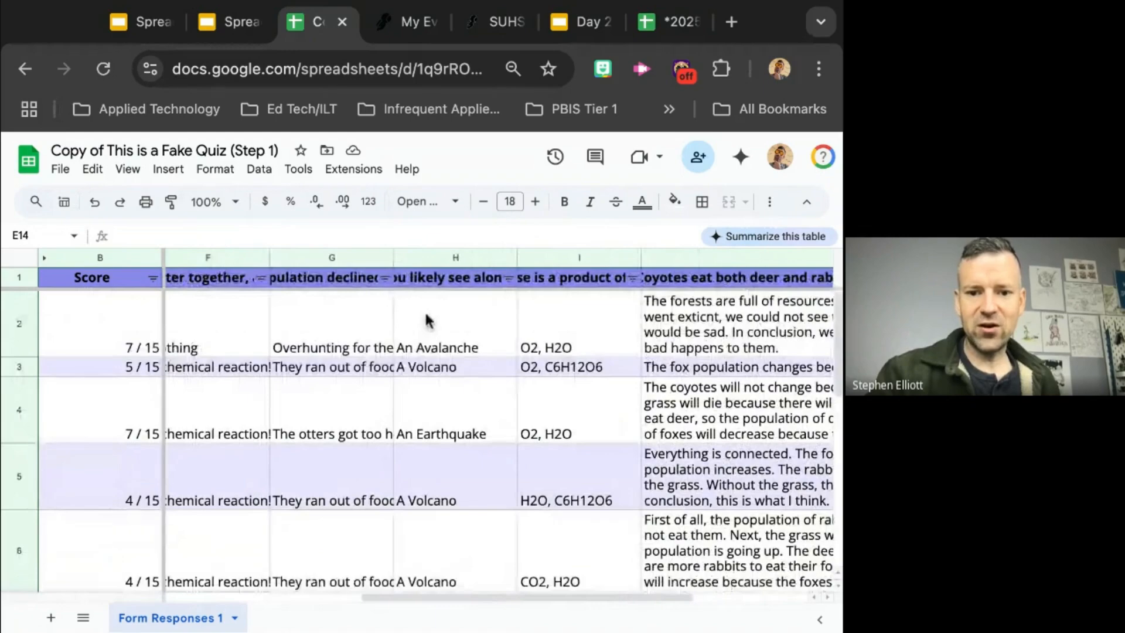
{"action": "scroll", "coordinate": [455, 343], "scroll_direction": "left", "scroll_amount": 1}
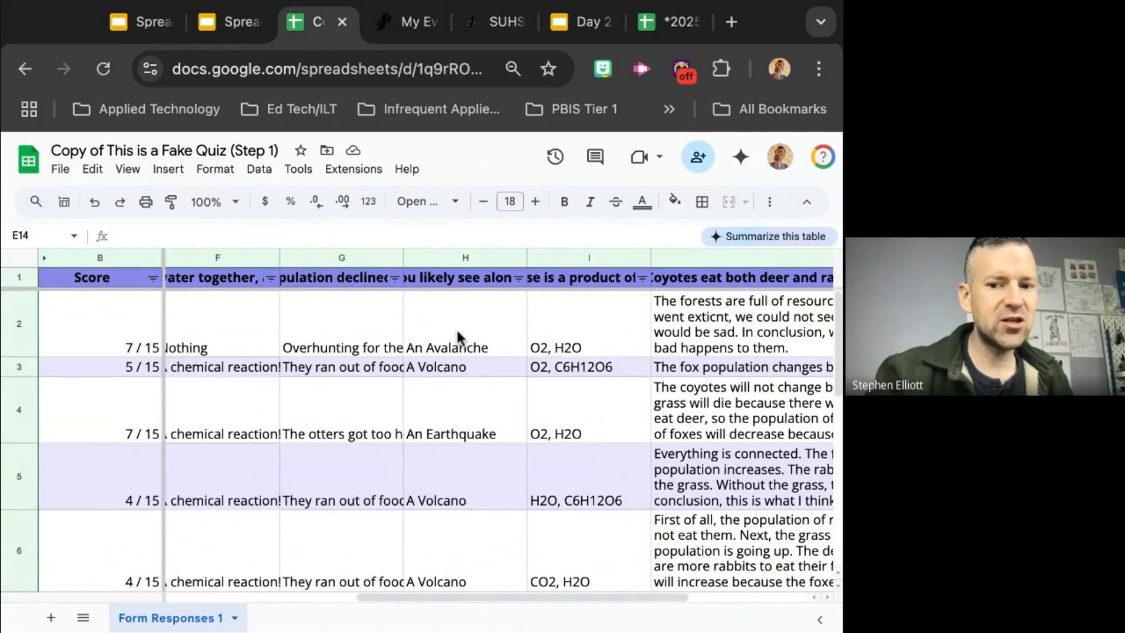
{"action": "scroll", "coordinate": [456, 328], "scroll_direction": "down", "scroll_amount": 10}
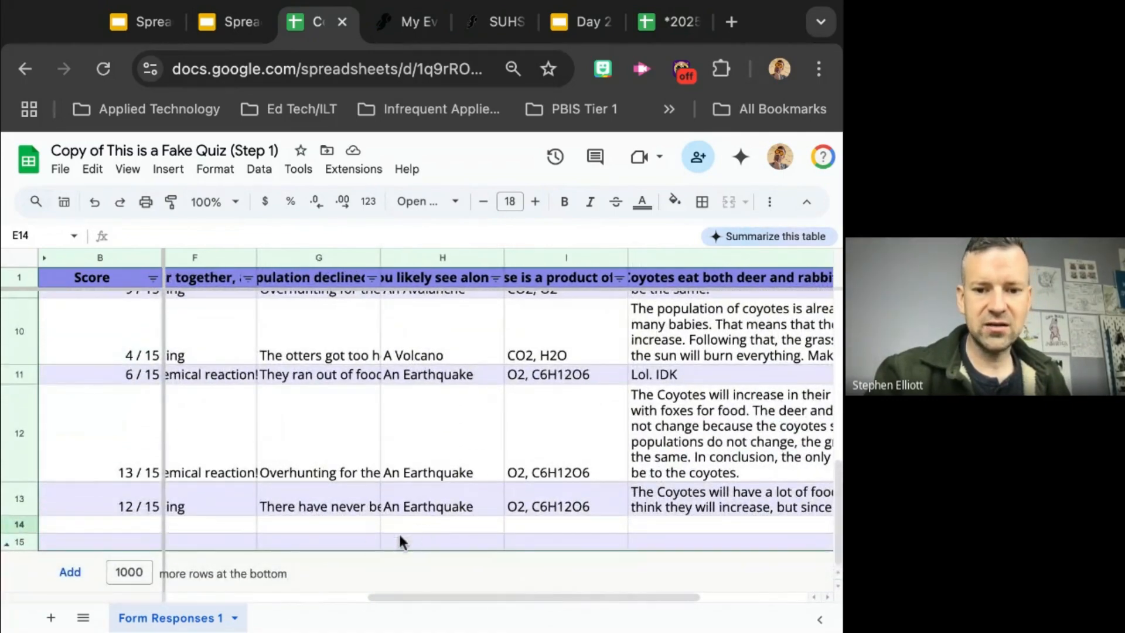
Step: Start a formula in cell H14 with an equals sign and set its font size to 18
{"action": "left_click", "coordinate": [411, 536]}
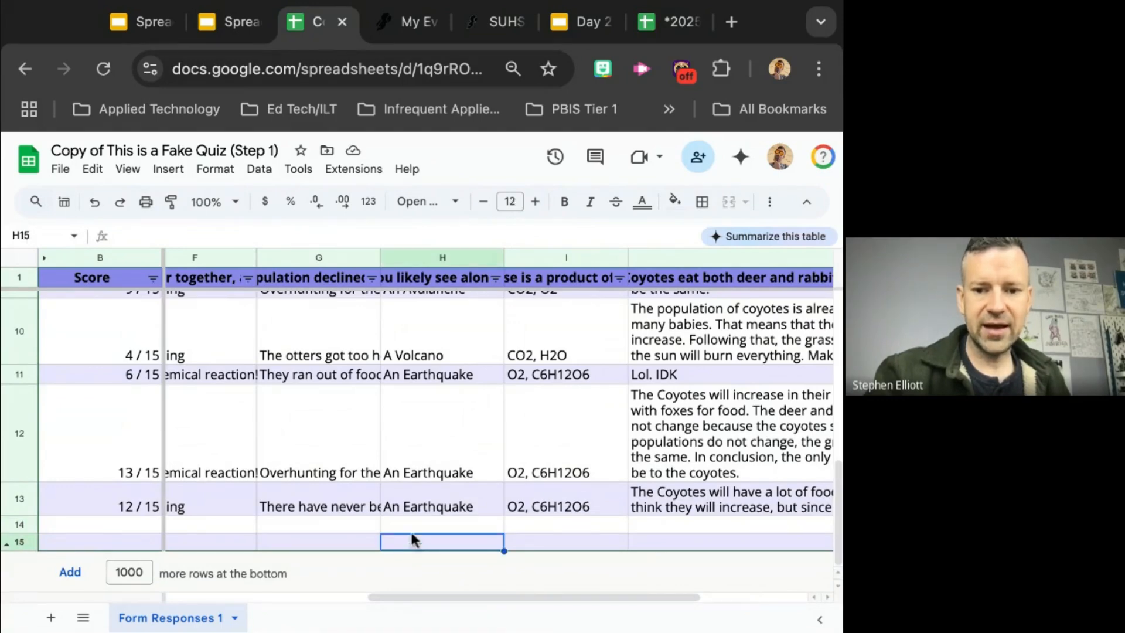
{"action": "left_click", "coordinate": [403, 511]}
{"action": "left_click", "coordinate": [403, 522]}
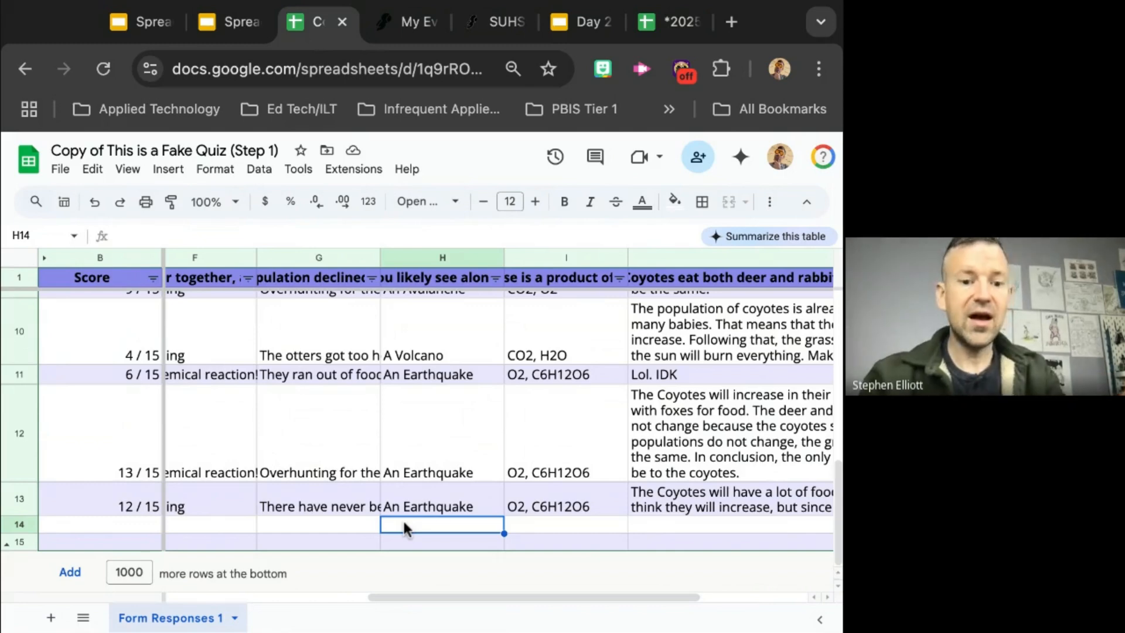
{"action": "type", "text": "="}
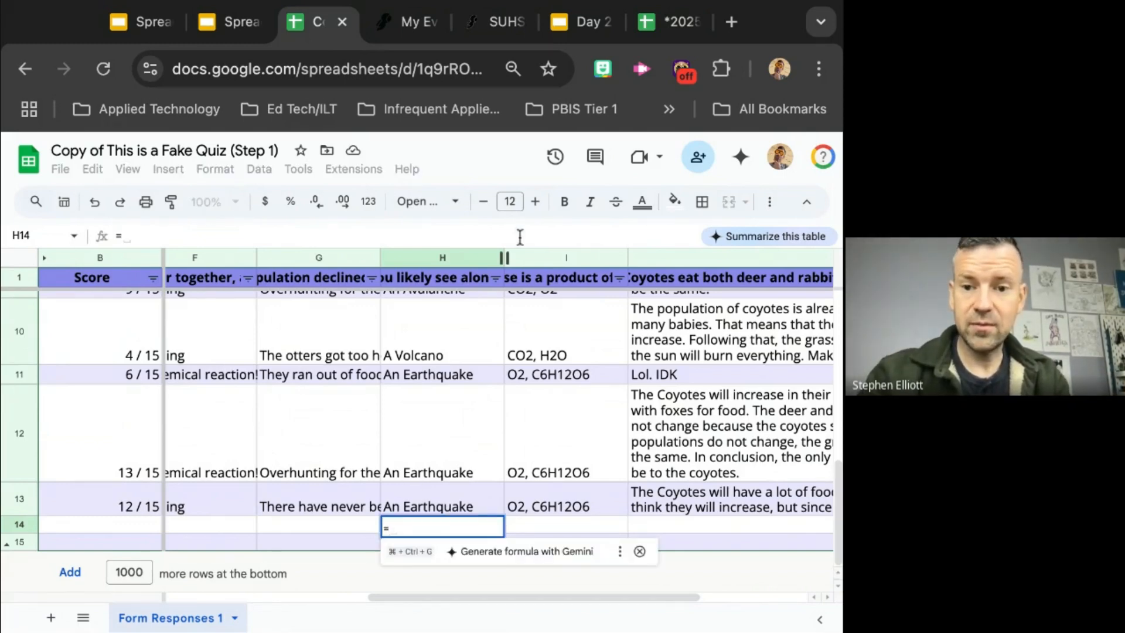
{"action": "left_click", "coordinate": [537, 209]}
{"action": "left_click", "coordinate": [538, 209]}
{"action": "left_click", "coordinate": [537, 209]}
{"action": "left_click", "coordinate": [537, 209]}
{"action": "left_click", "coordinate": [537, 209]}
{"action": "left_click", "coordinate": [537, 209]}
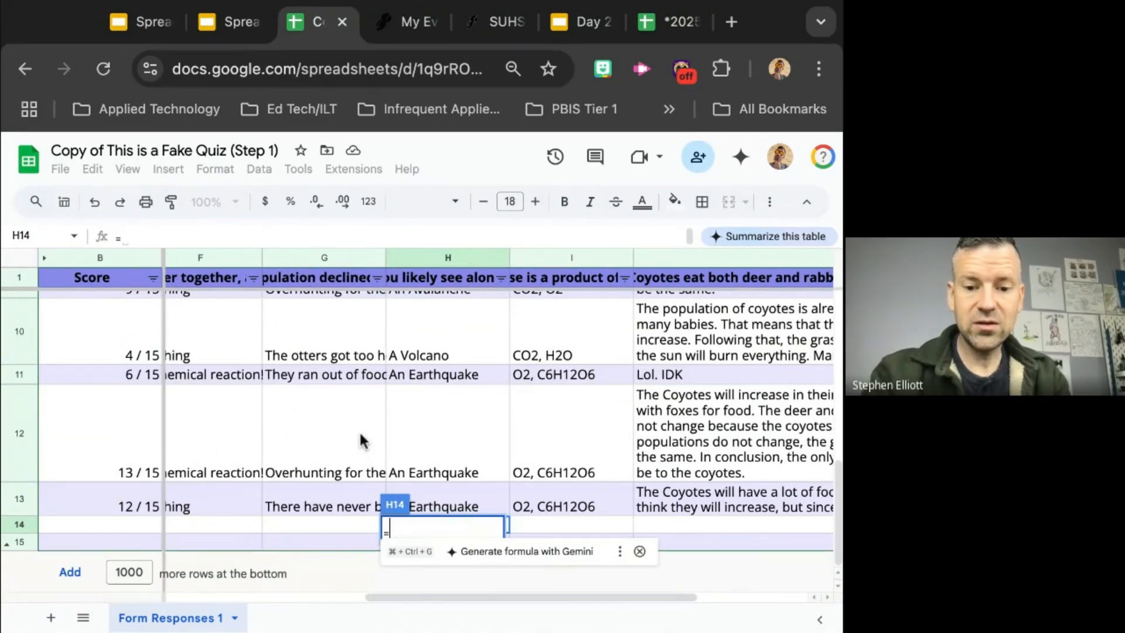
Step: Add the COUNTIF function to the formula in H14 with H2:H13 as its range
{"action": "type", "text": "count"}
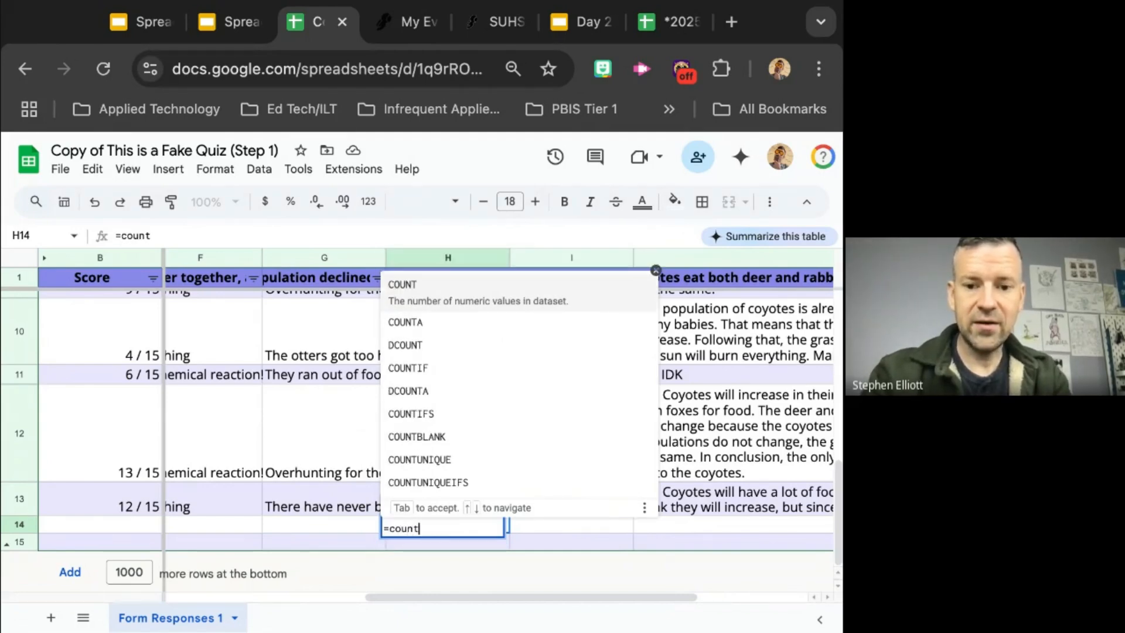
{"action": "type", "text": "if"}
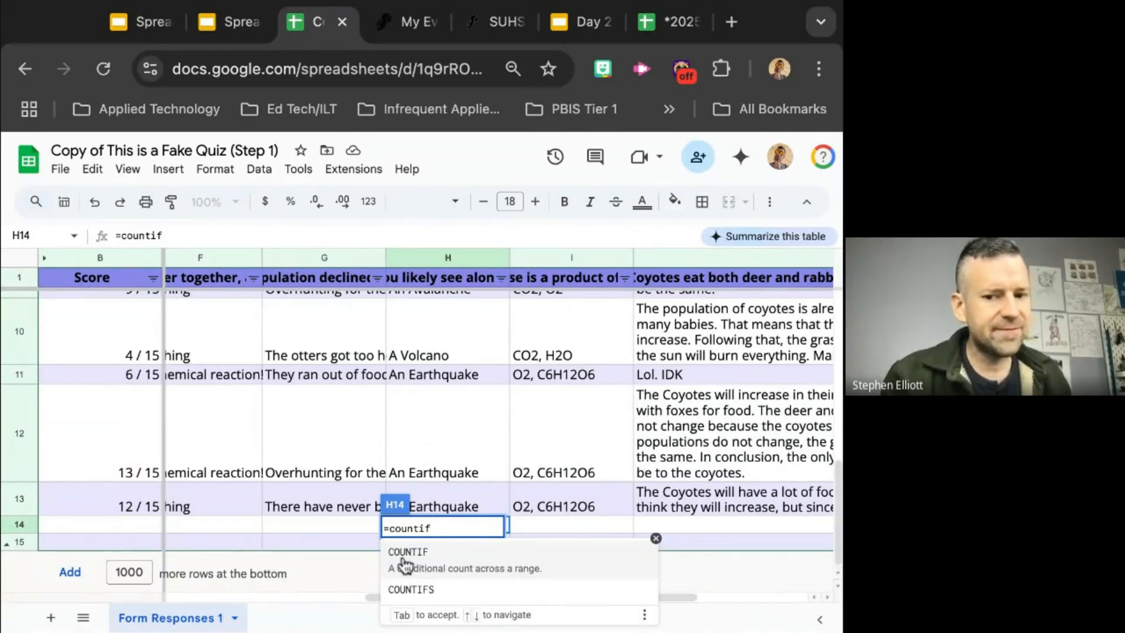
{"action": "key", "text": "Tab"}
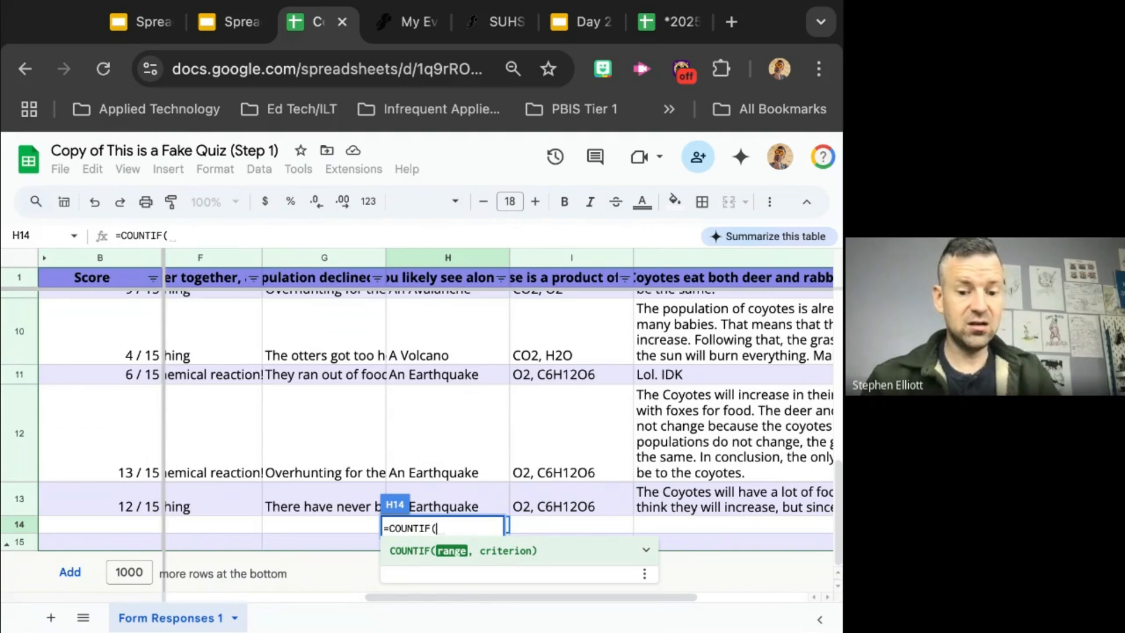
{"action": "type", "text": "H2"}
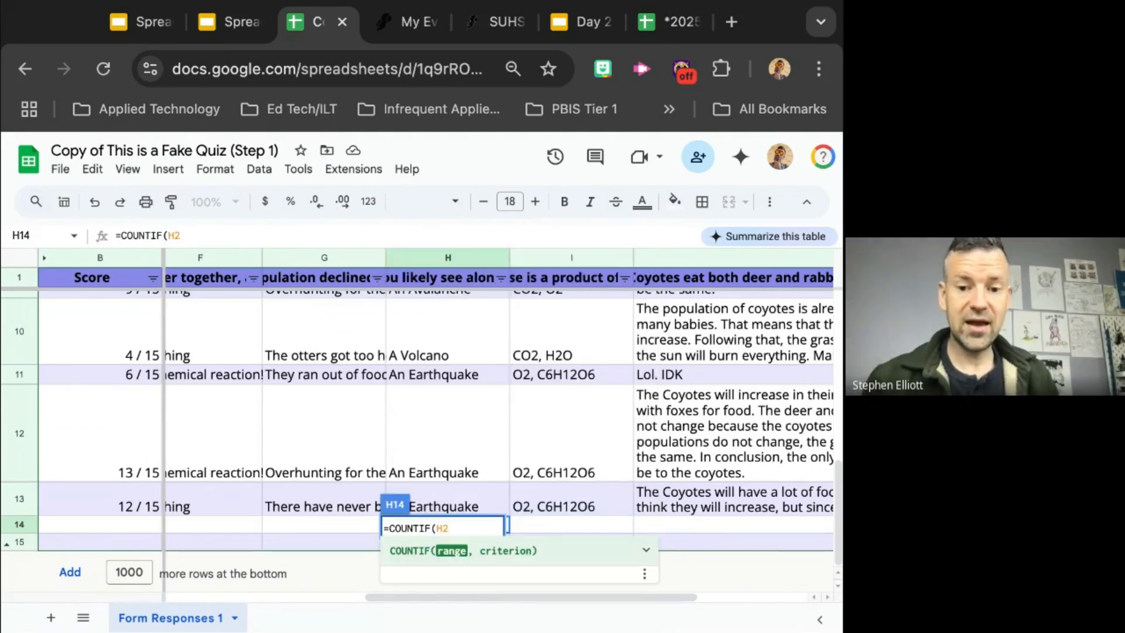
{"action": "type", "text": ":"}
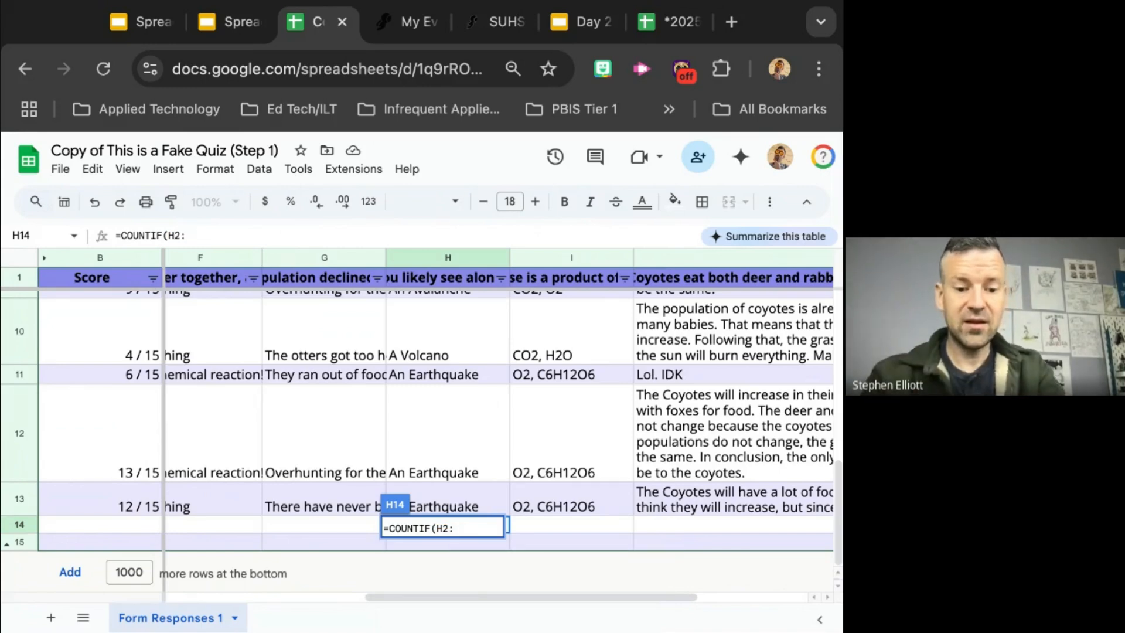
{"action": "type", "text": "H"}
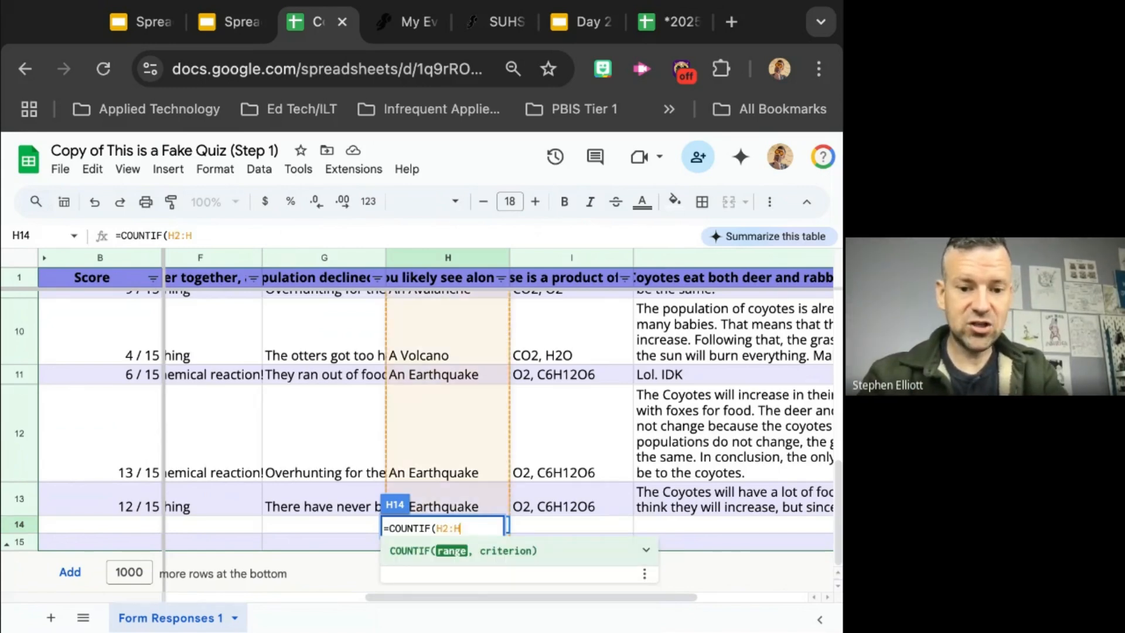
{"action": "type", "text": "13"}
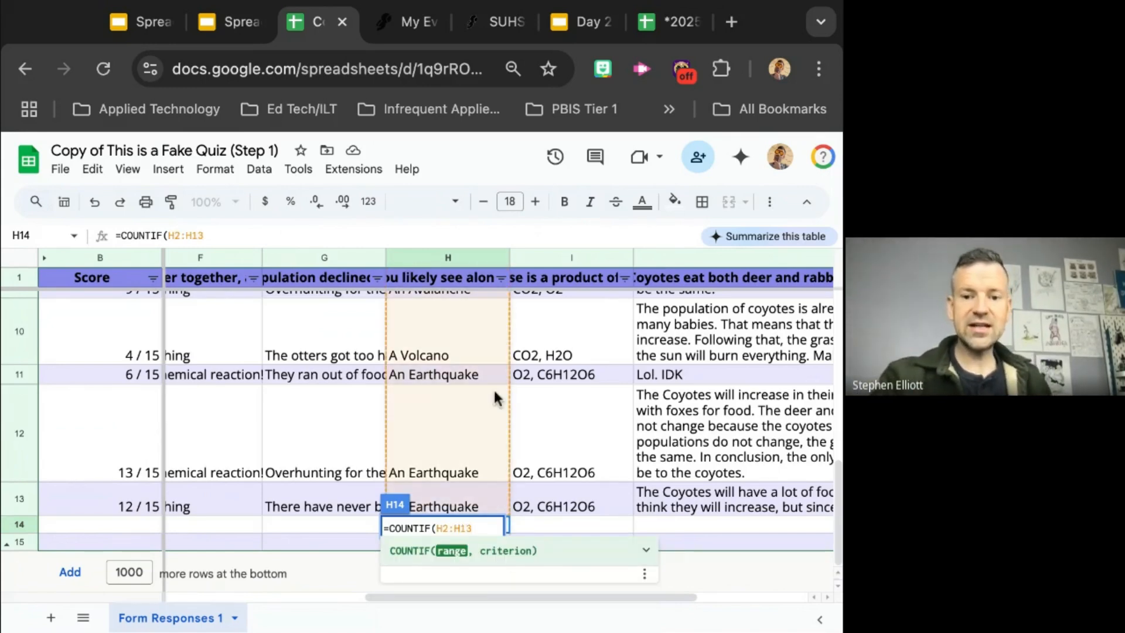
Step: Review the H2:H13 range chosen for the COUNTIF formula and read the function's built-in help example
{"action": "scroll", "coordinate": [493, 388], "scroll_direction": "left", "scroll_amount": 1}
{"action": "scroll", "coordinate": [494, 391], "scroll_direction": "up", "scroll_amount": 10}
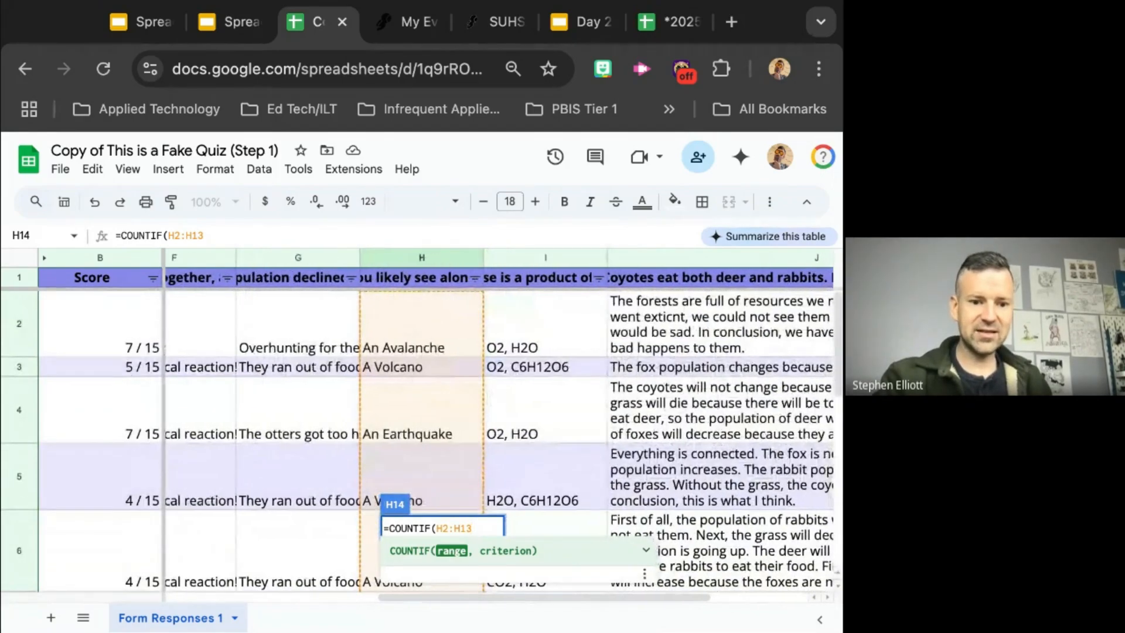
{"action": "scroll", "coordinate": [494, 391], "scroll_direction": "down", "scroll_amount": 10}
{"action": "scroll", "coordinate": [494, 390], "scroll_direction": "down", "scroll_amount": 1}
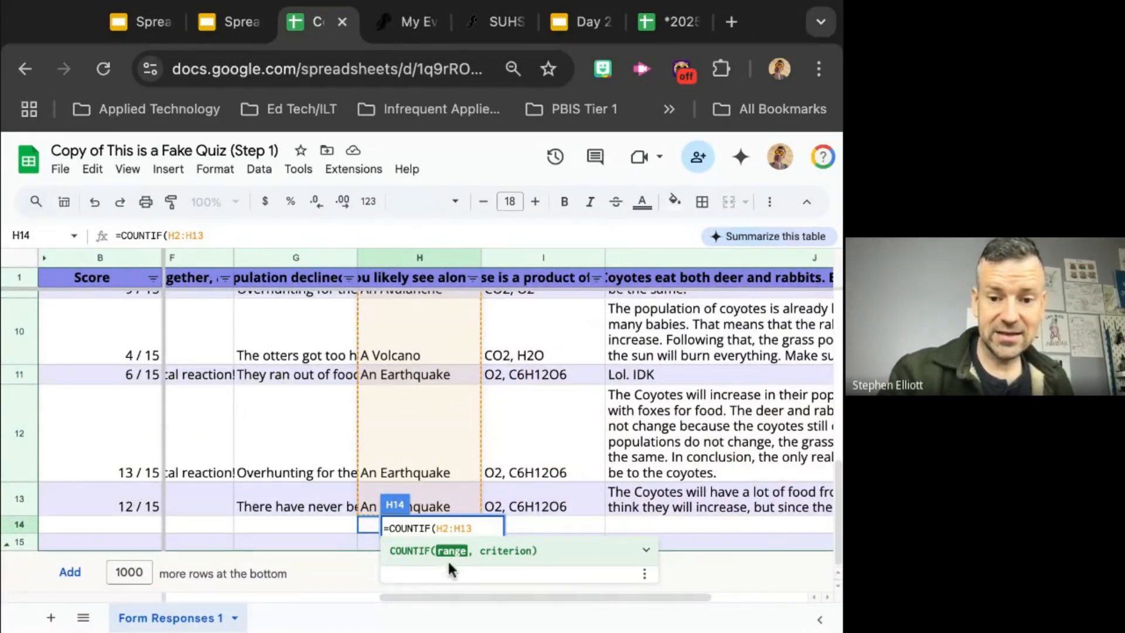
{"action": "left_click", "coordinate": [647, 552]}
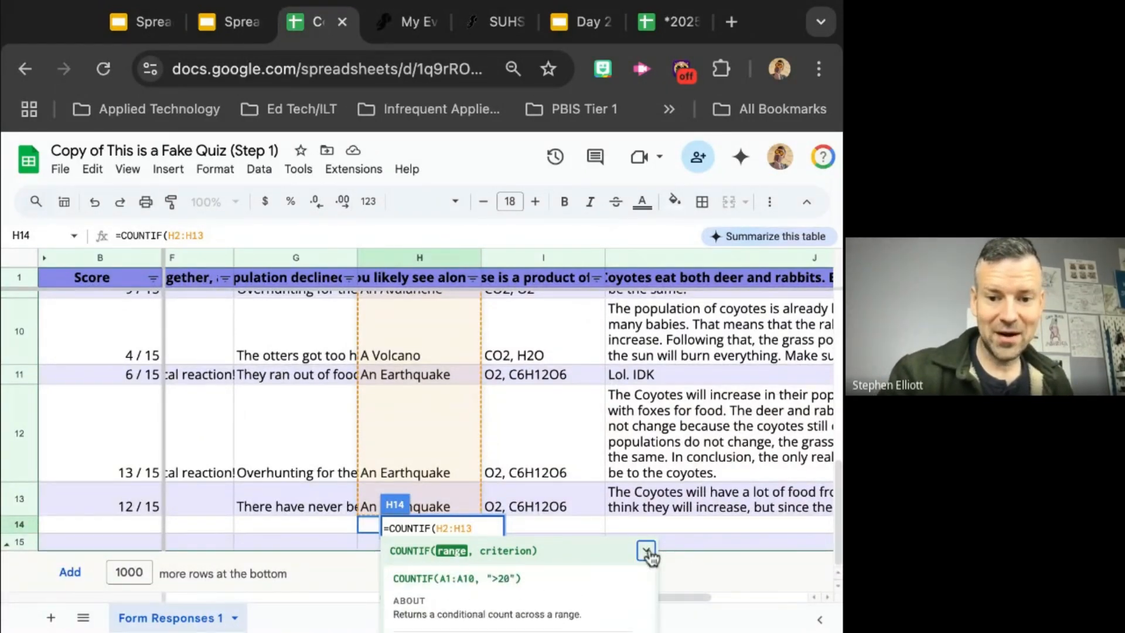
{"action": "scroll", "coordinate": [607, 463], "scroll_direction": "left", "scroll_amount": 1}
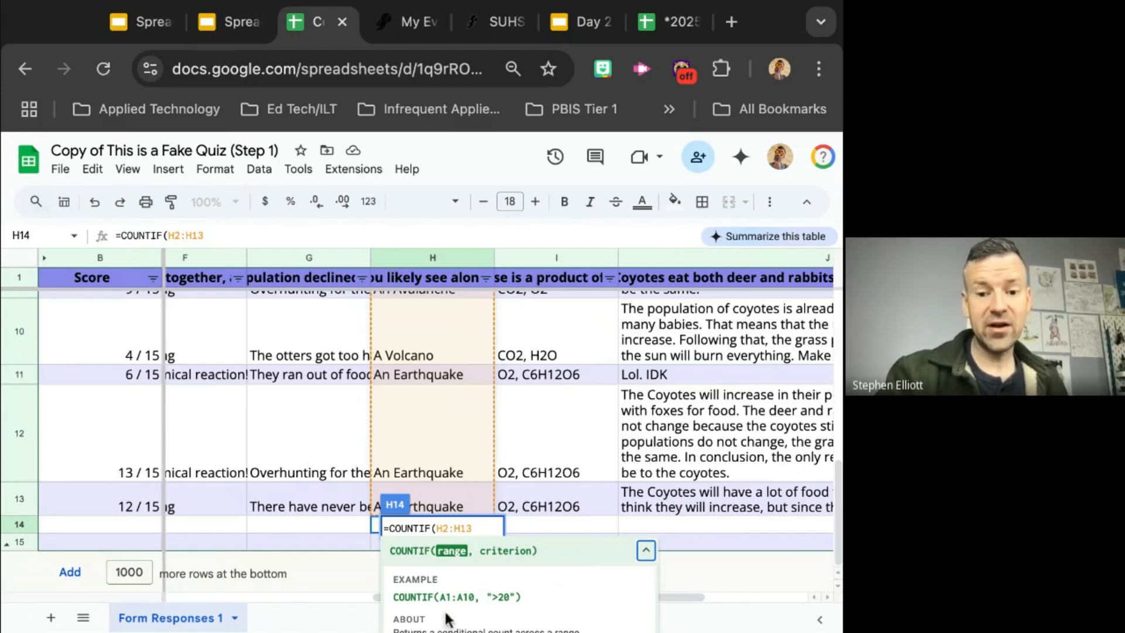
{"action": "left_click", "coordinate": [647, 556]}
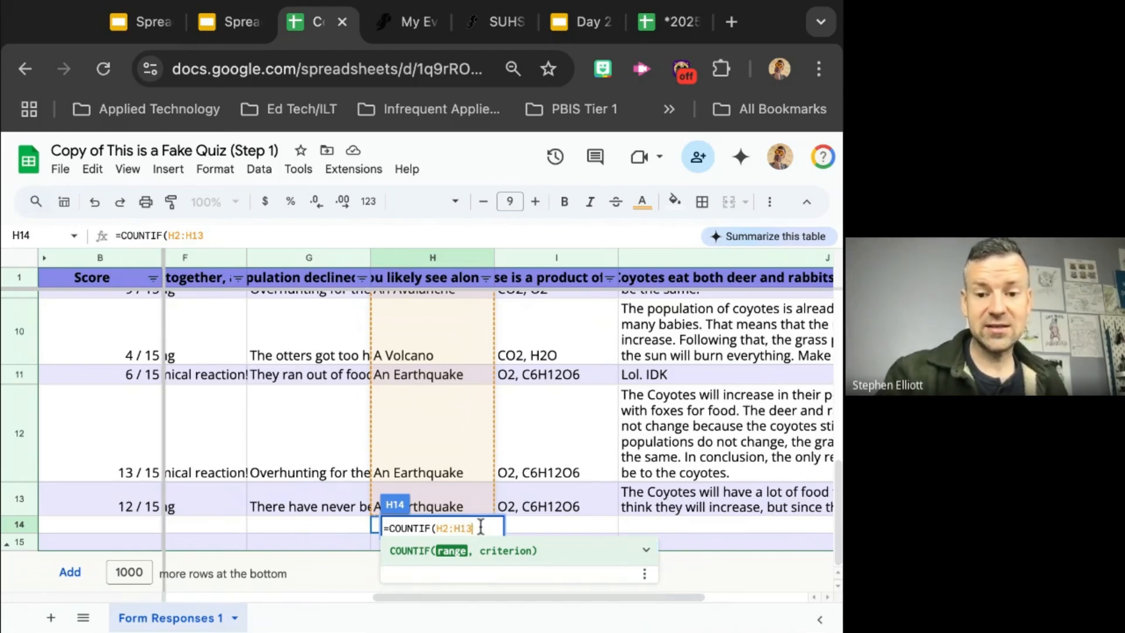
Step: Complete the COUNTIF formula in H14 with the criterion "An Earthquake" and enter it
{"action": "type", "text": ","}
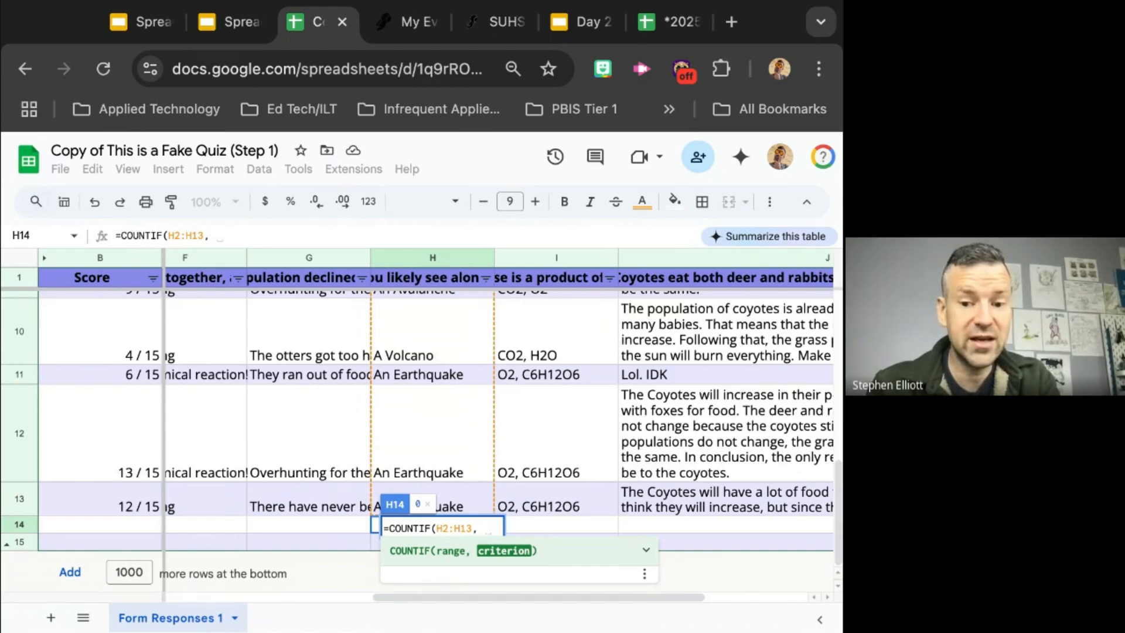
{"action": "type", "text": "\""}
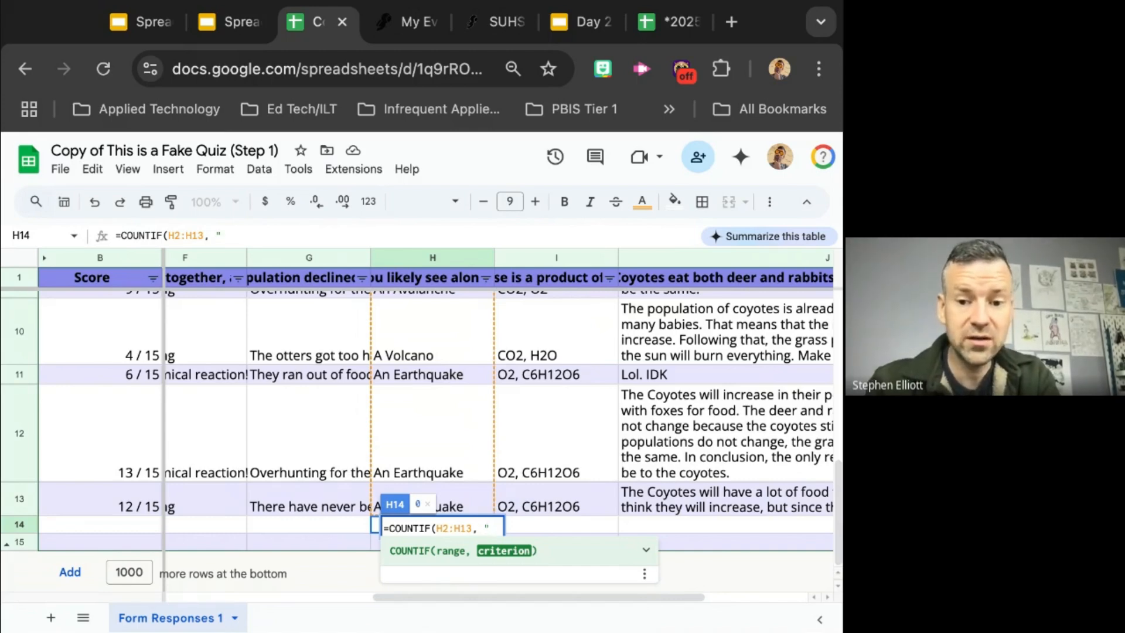
{"action": "type", "text": "An "}
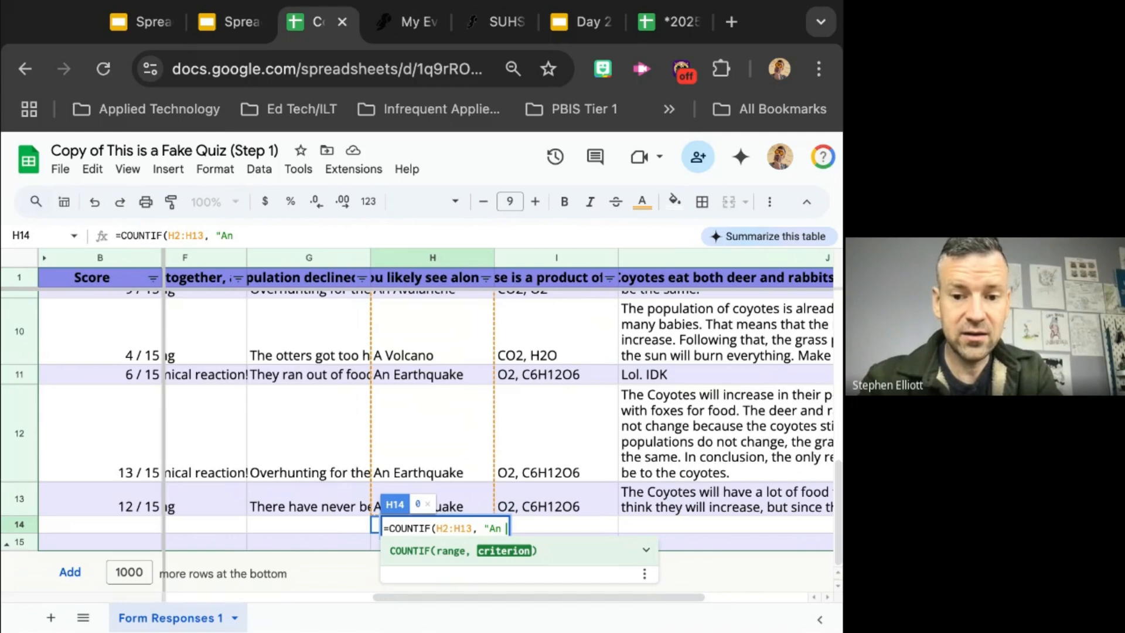
{"action": "type", "text": "Ed"}
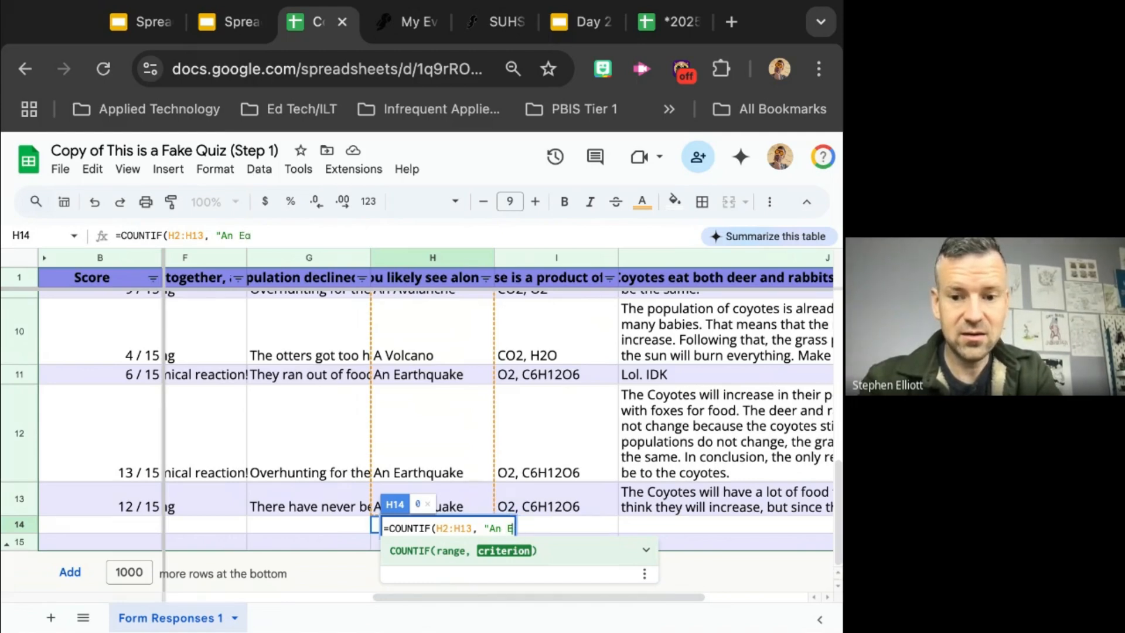
{"action": "type", "text": "rth"}
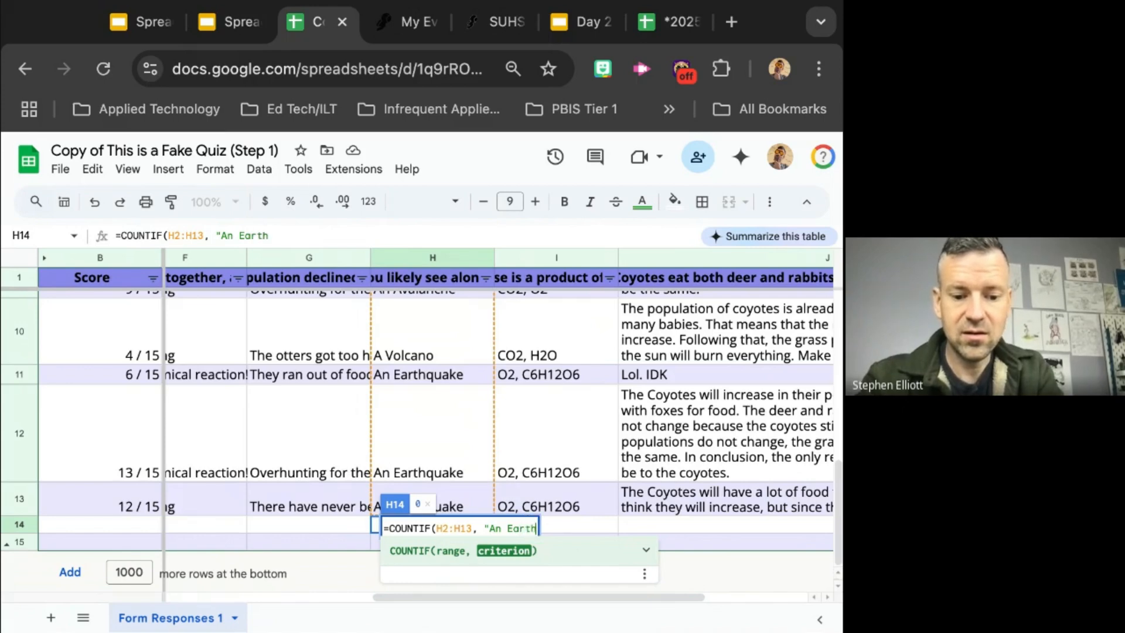
{"action": "type", "text": "quake"}
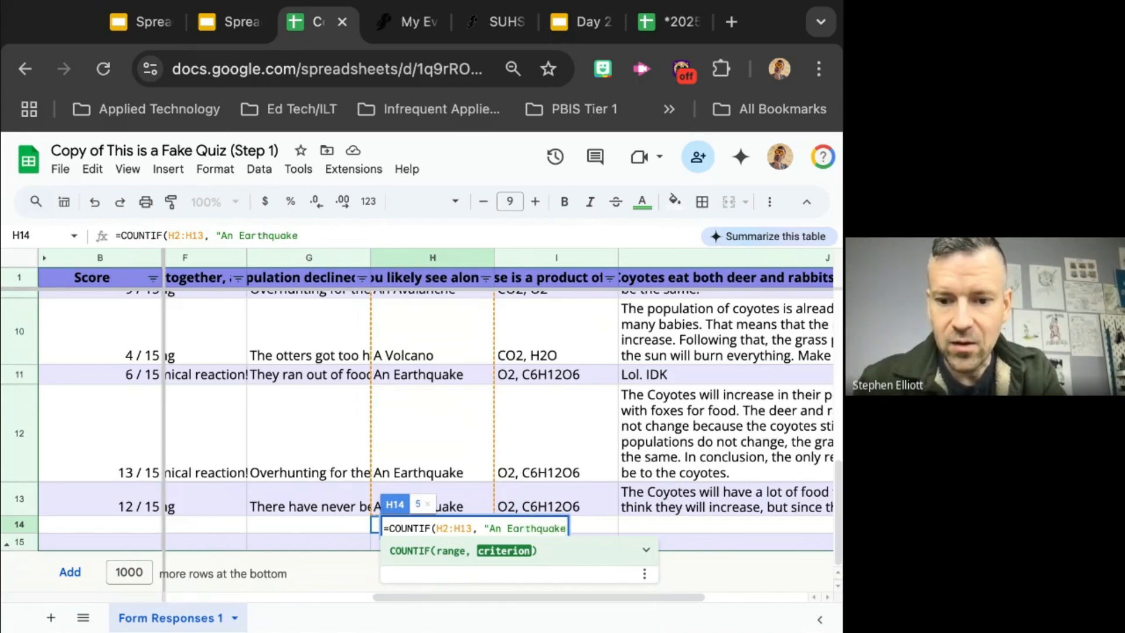
{"action": "type", "text": "\""}
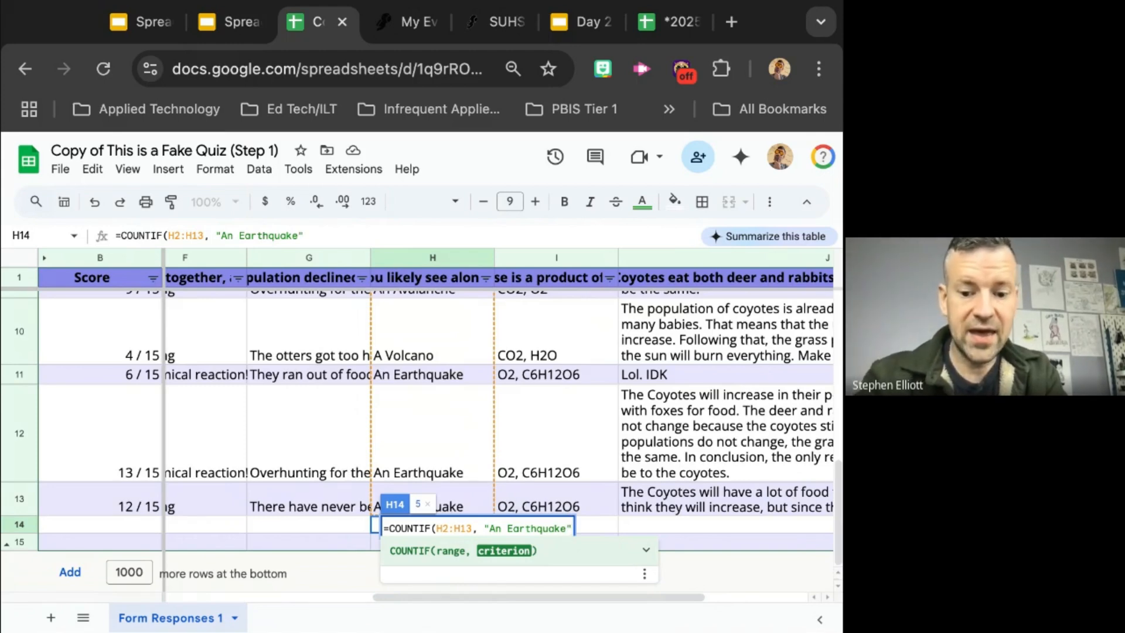
{"action": "type", "text": ")"}
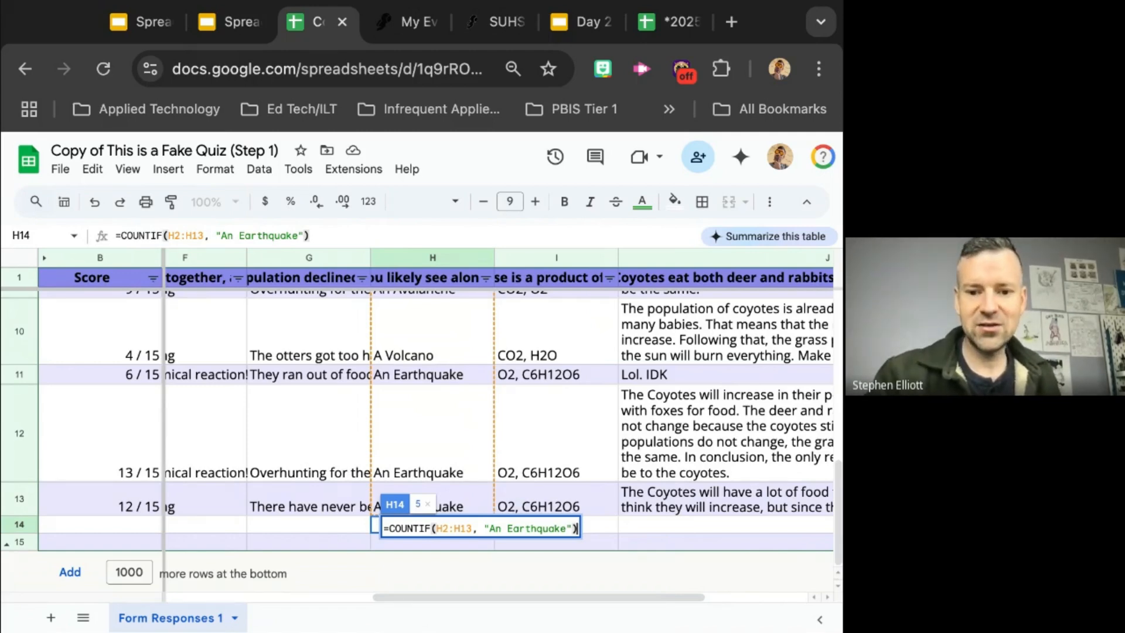
{"action": "key", "text": "Return"}
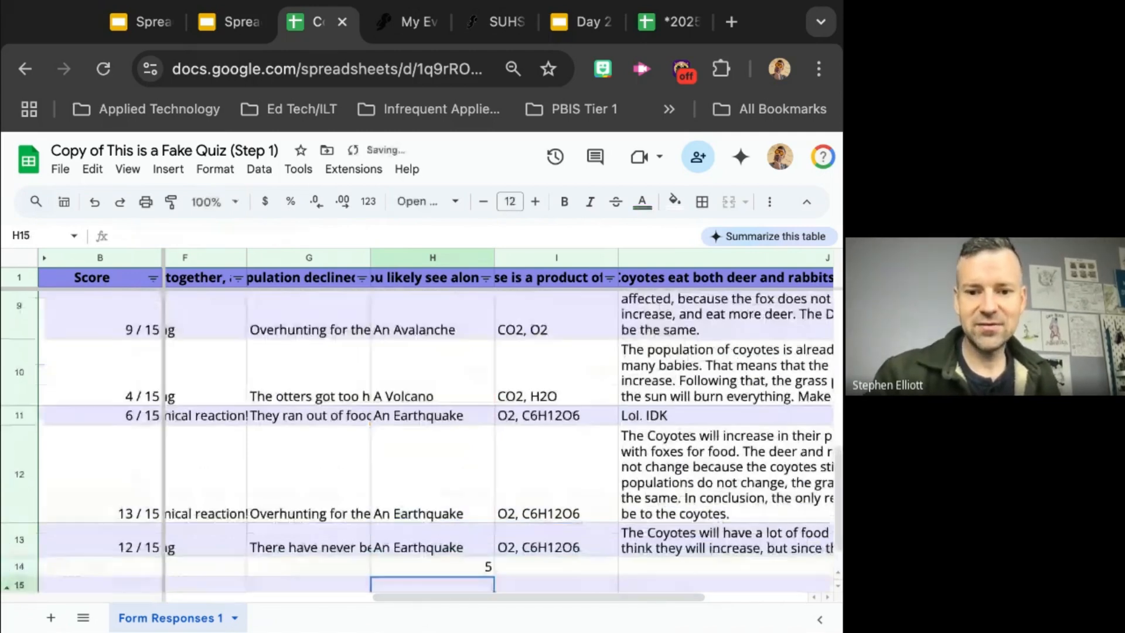
Step: Inspect the COUNTIF formula stored in H14, making the formula bar slightly taller
{"action": "left_click", "coordinate": [438, 565]}
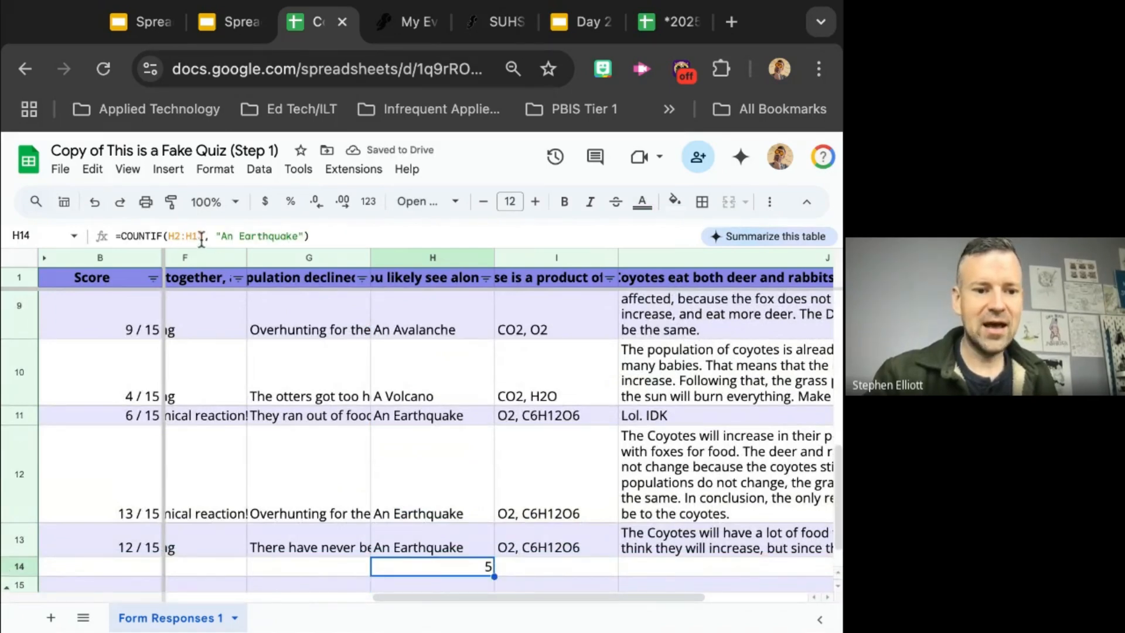
{"action": "left_click", "coordinate": [347, 553]}
{"action": "left_click", "coordinate": [363, 567]}
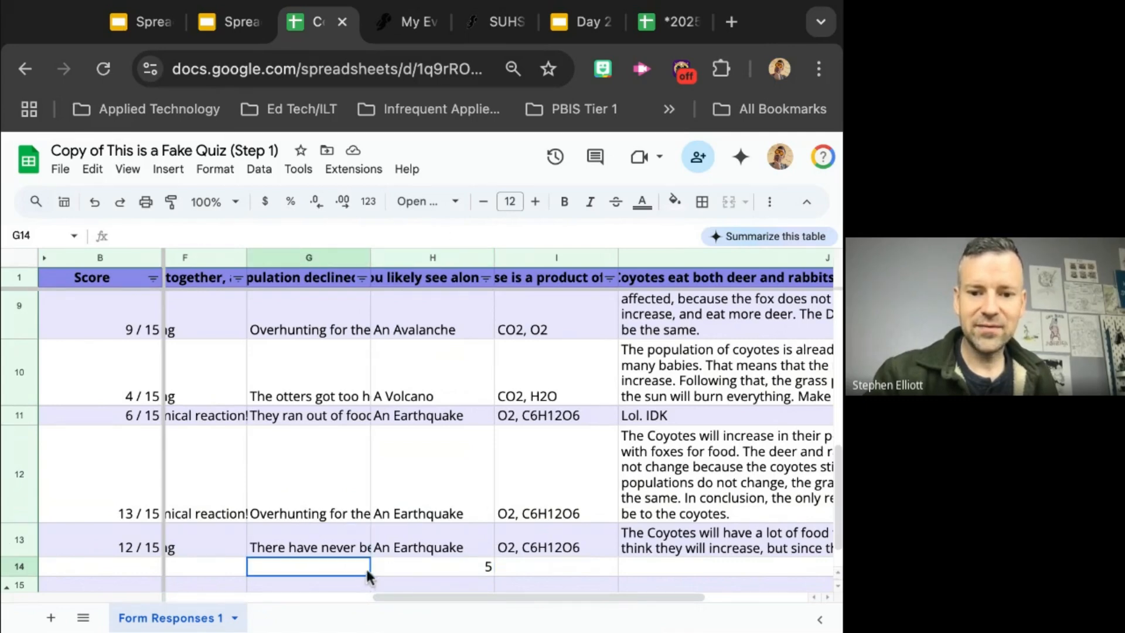
{"action": "left_click", "coordinate": [422, 568]}
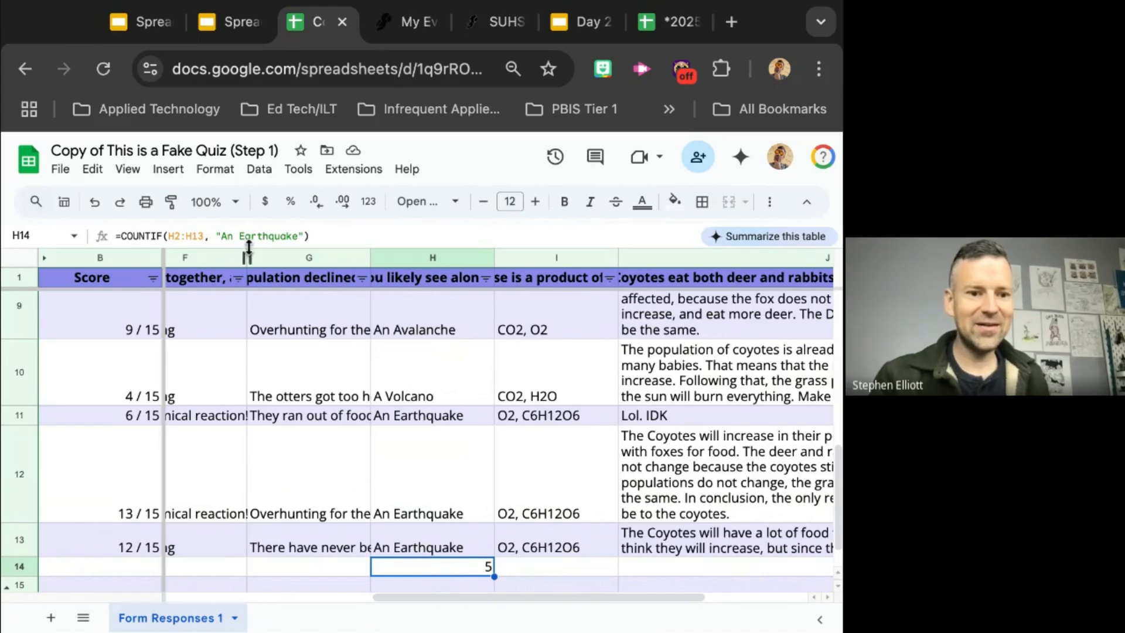
{"action": "left_click_drag", "start_coordinate": [330, 246], "coordinate": [330, 273]}
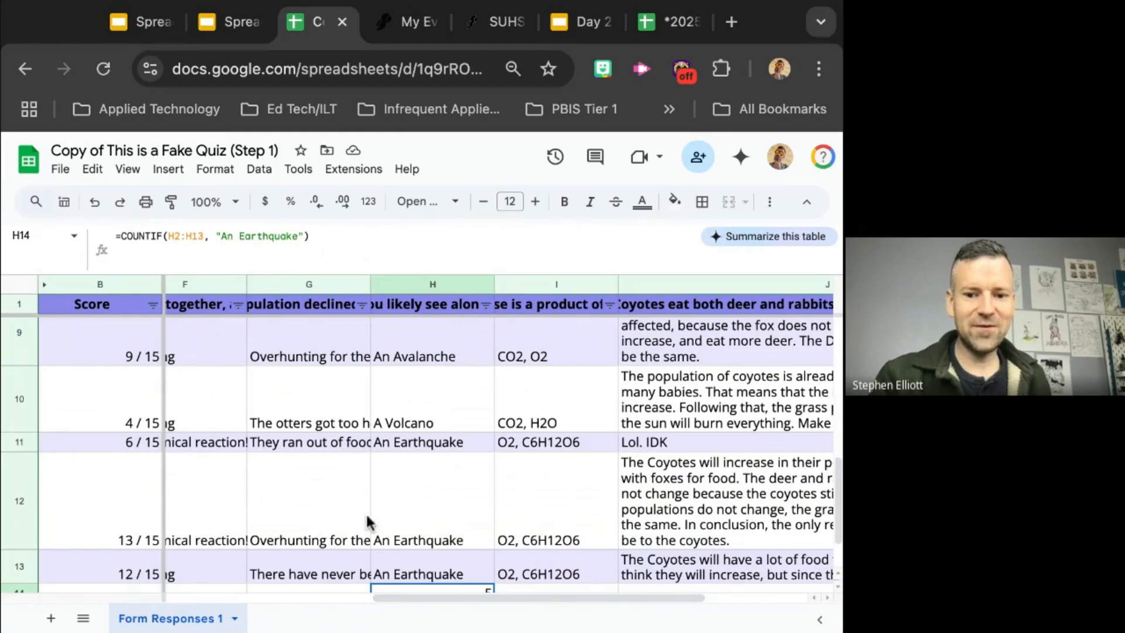
{"action": "scroll", "coordinate": [369, 522], "scroll_direction": "down", "scroll_amount": 2}
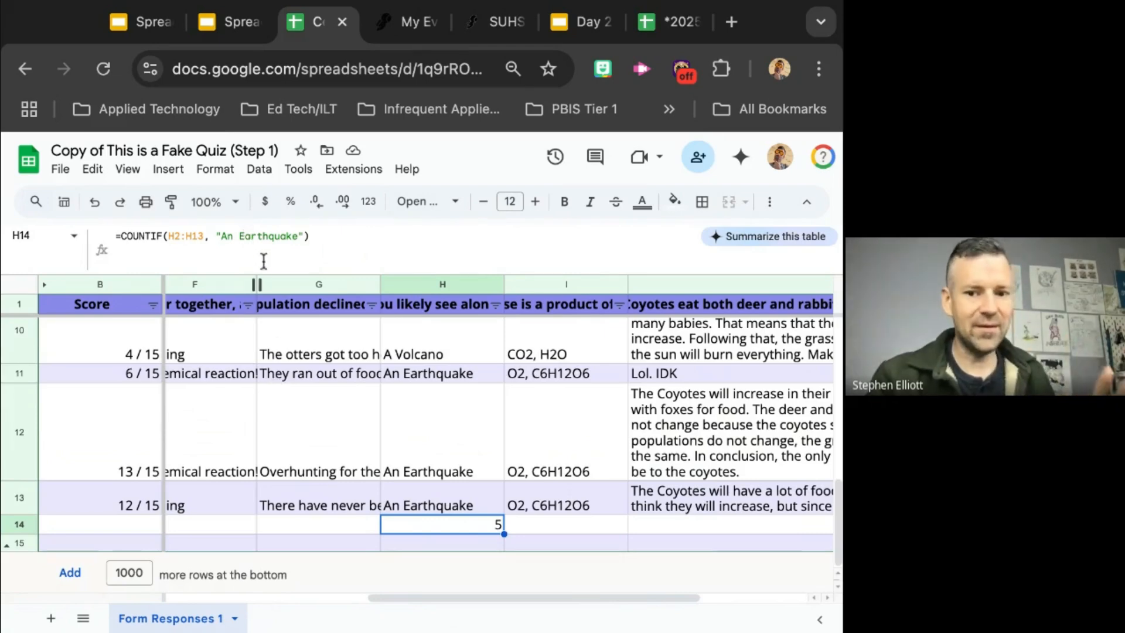
{"action": "left_click_drag", "start_coordinate": [268, 274], "coordinate": [268, 275]}
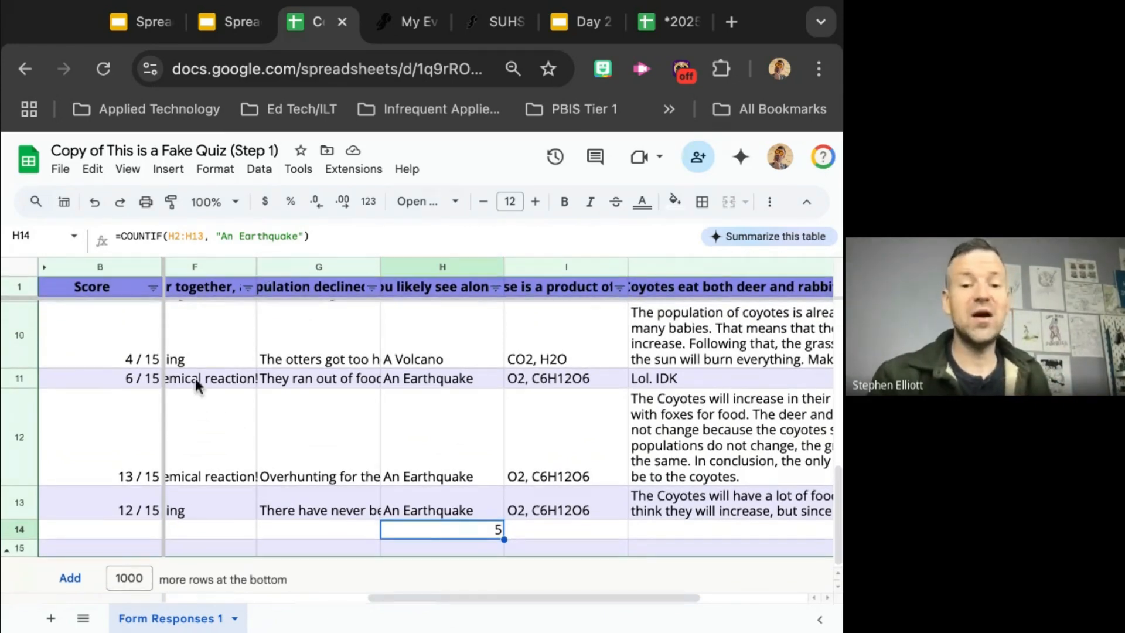
Step: Label the count by entering How many students wrote. "An Earthquake? in cell G14
{"action": "left_click", "coordinate": [301, 530]}
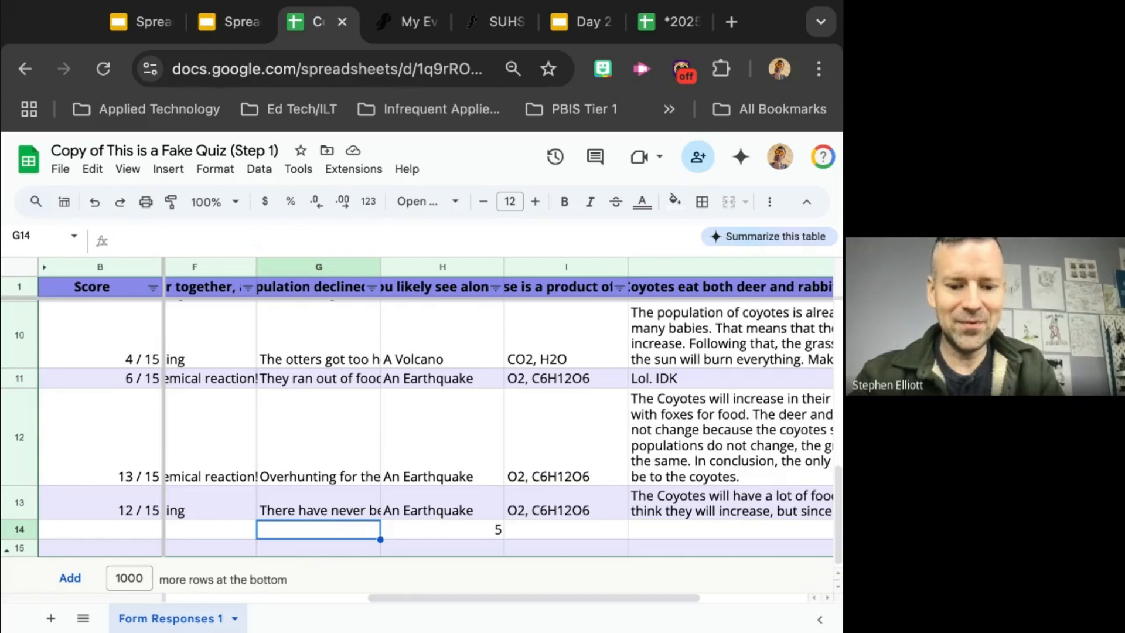
{"action": "type", "text": "How "}
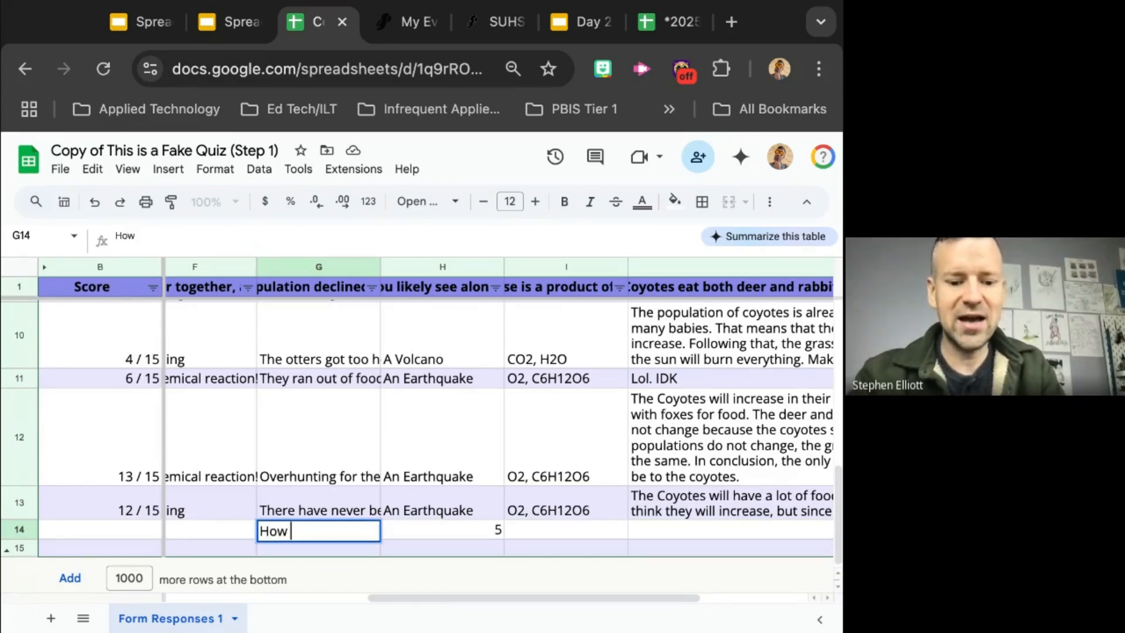
{"action": "type", "text": "many "}
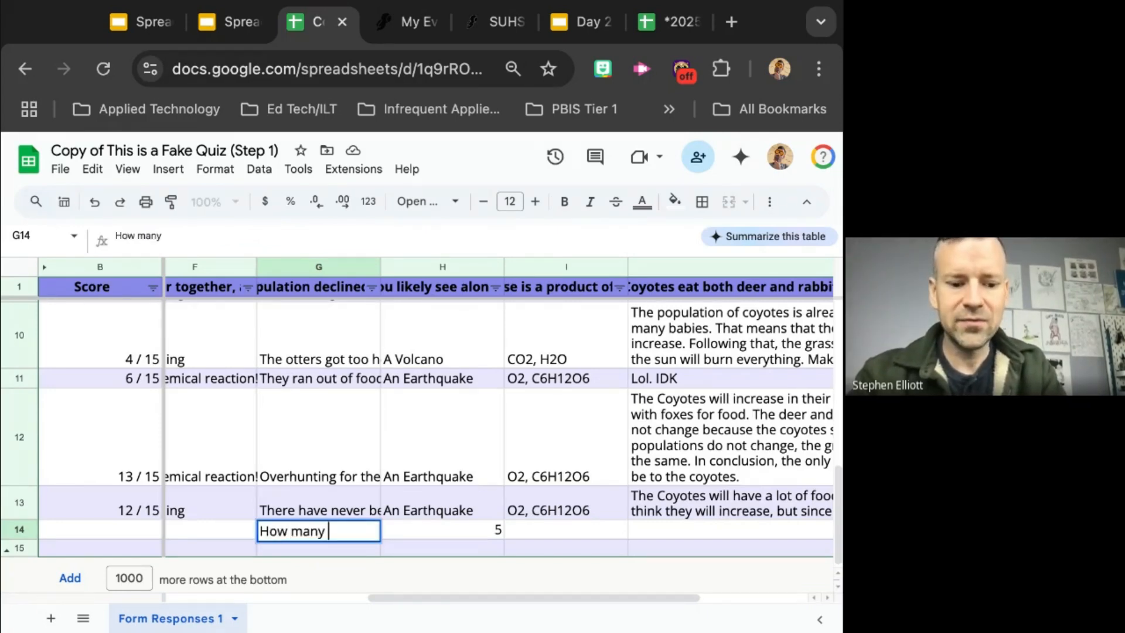
{"action": "type", "text": "studentwroe"}
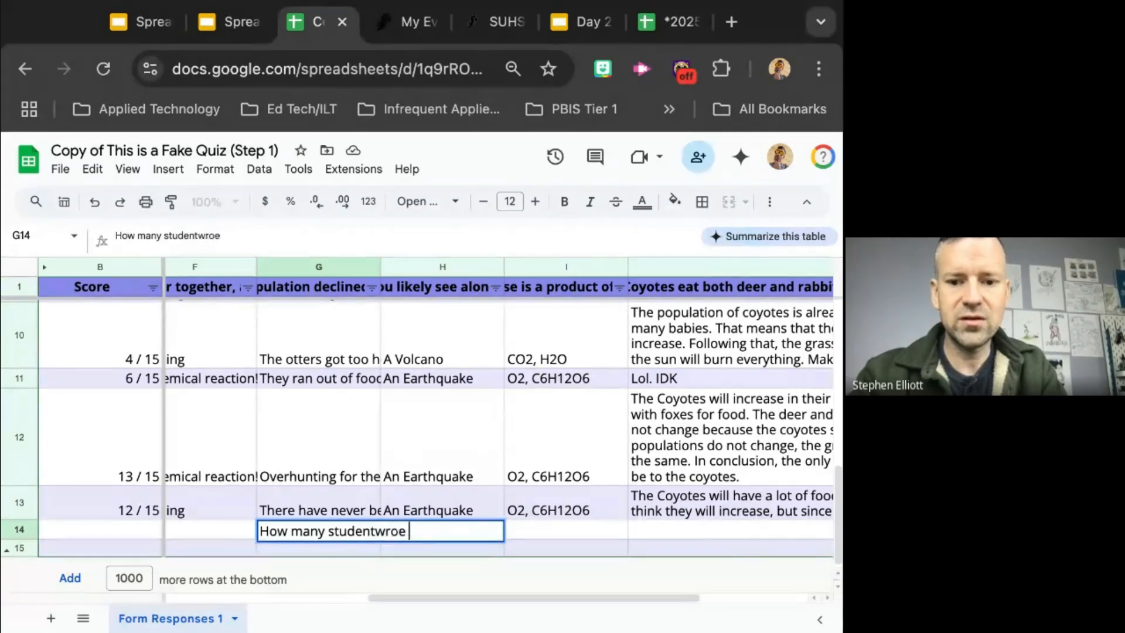
{"action": "key", "text": "BackSpace"}
{"action": "key", "text": "BackSpace"}
{"action": "key", "text": "BackSpace"}
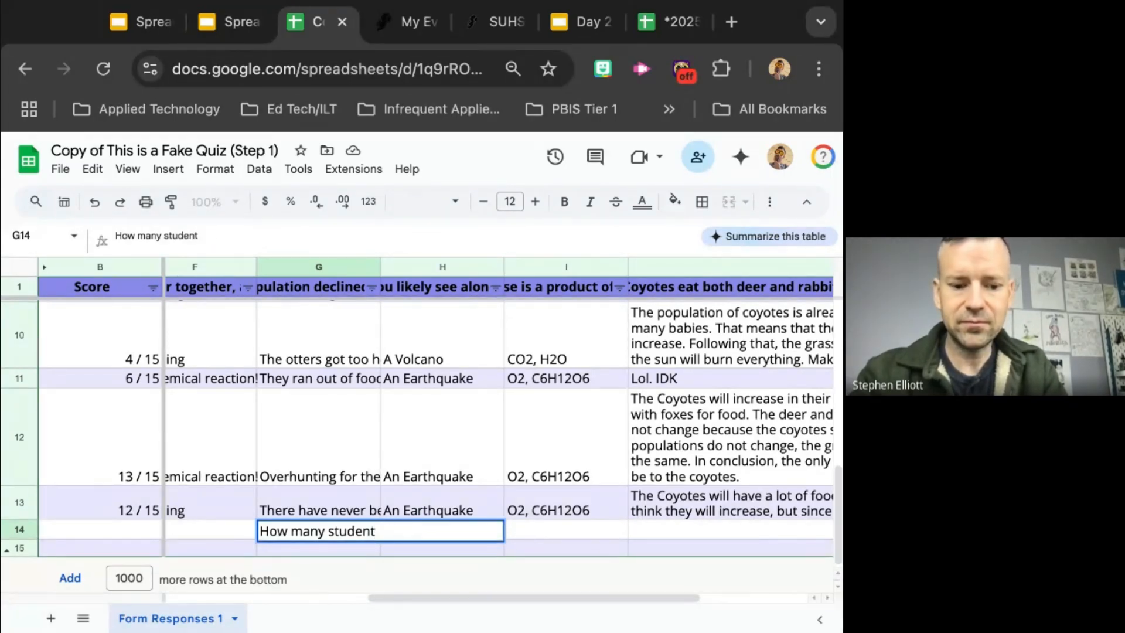
{"action": "type", "text": "s wrote. \"A"}
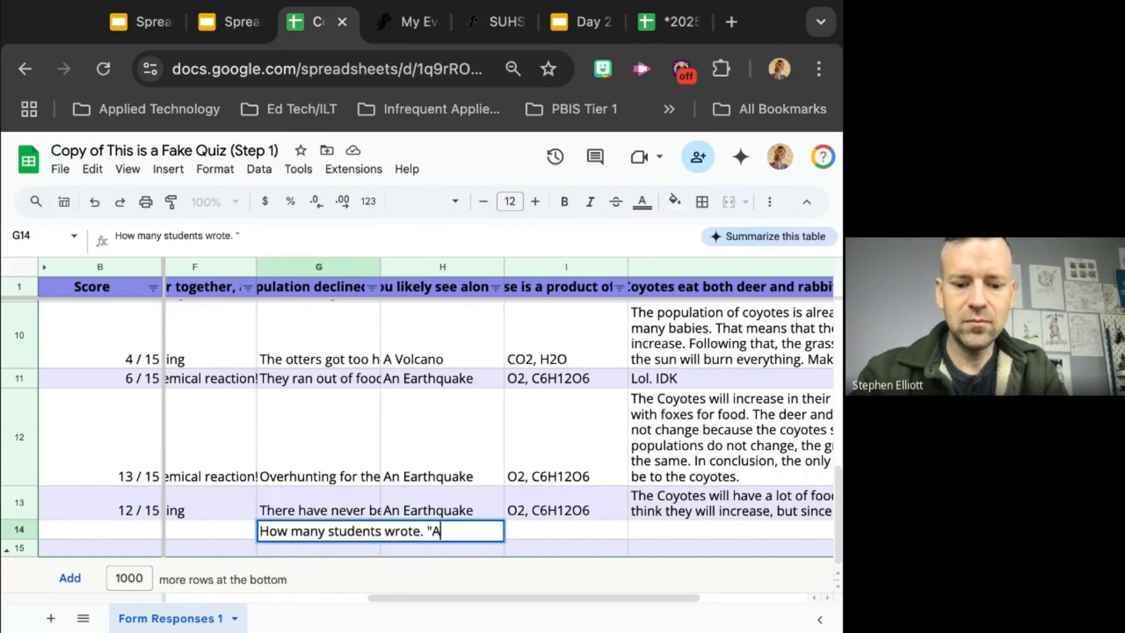
{"action": "type", "text": "n Earthq"}
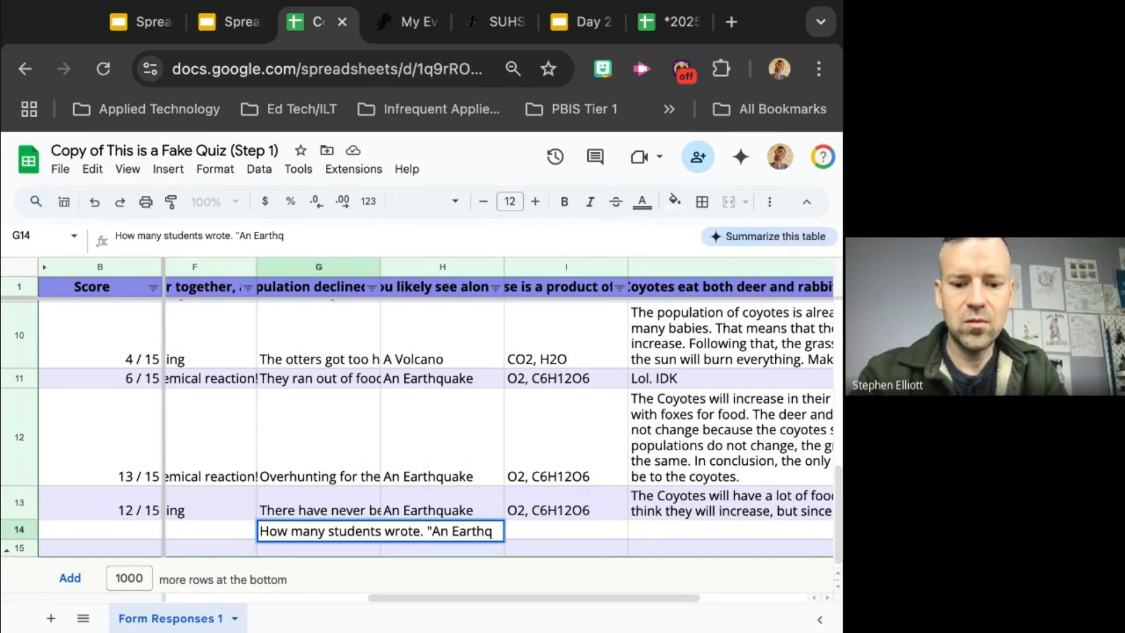
{"action": "type", "text": "auake?"}
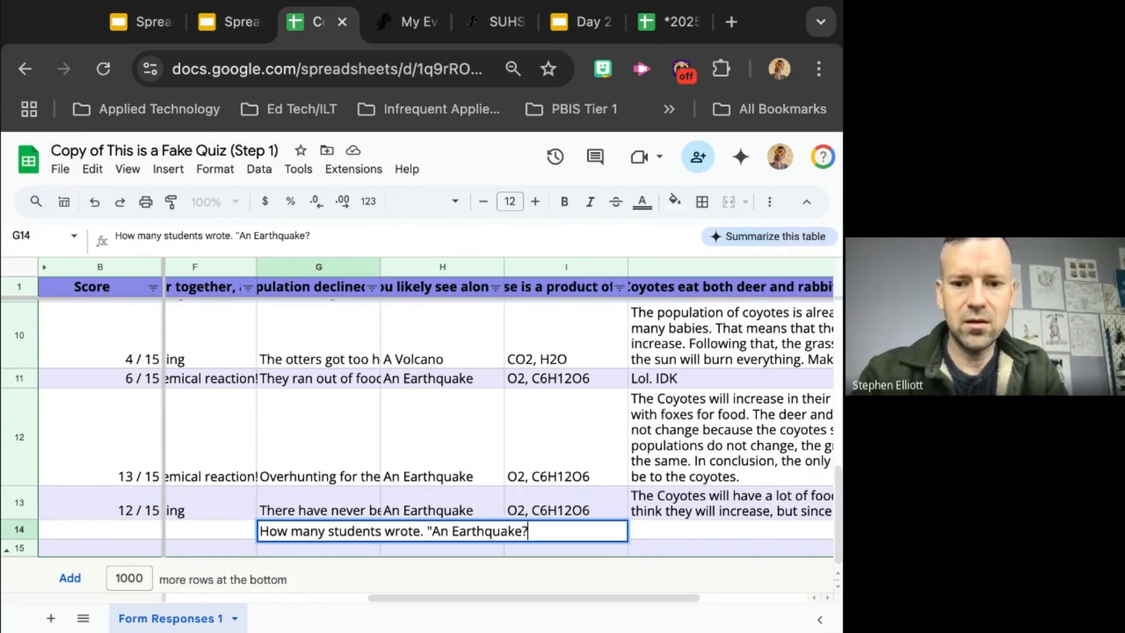
{"action": "left_click", "coordinate": [662, 532]}
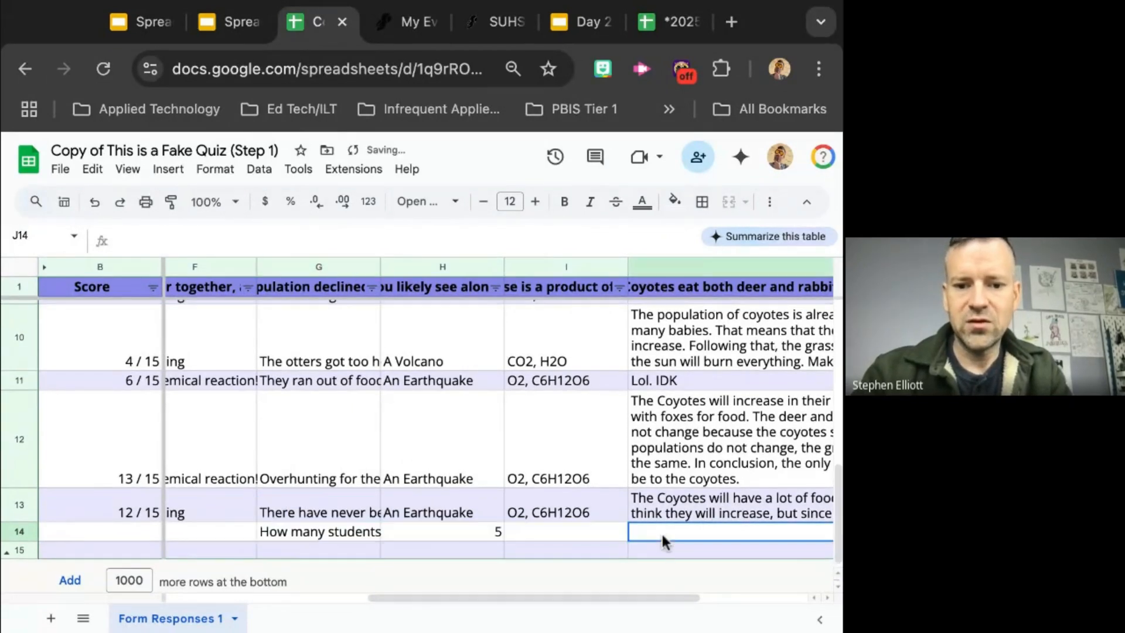
Step: Wrap the label text in cell G14 so it fits within the column
{"action": "left_click", "coordinate": [354, 532]}
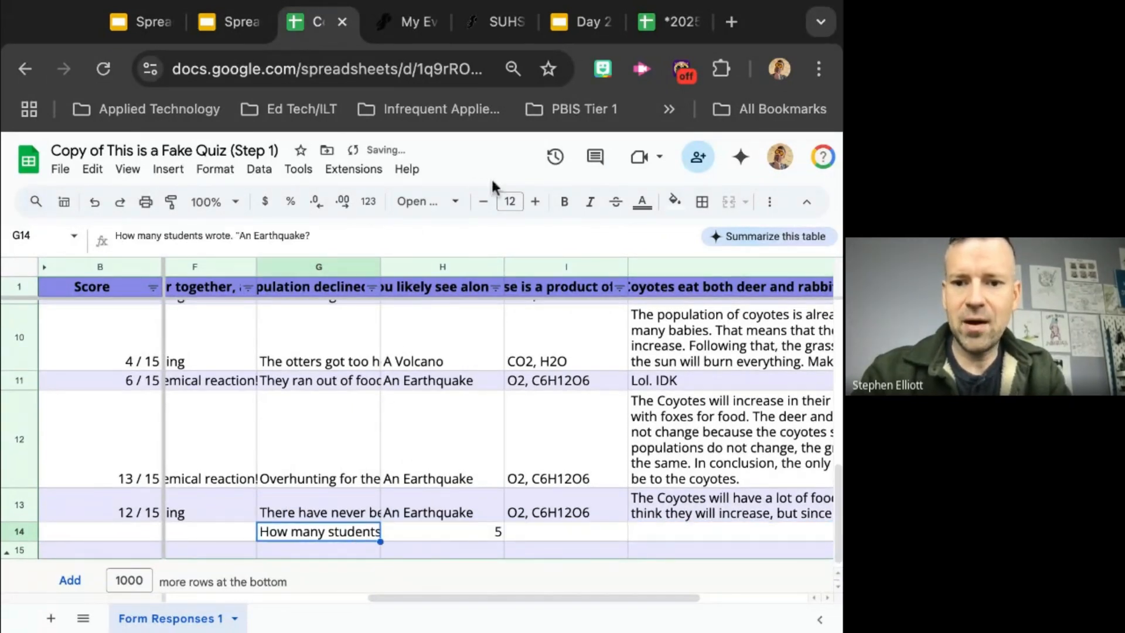
{"action": "left_click", "coordinate": [770, 202]}
{"action": "left_click", "coordinate": [564, 236]}
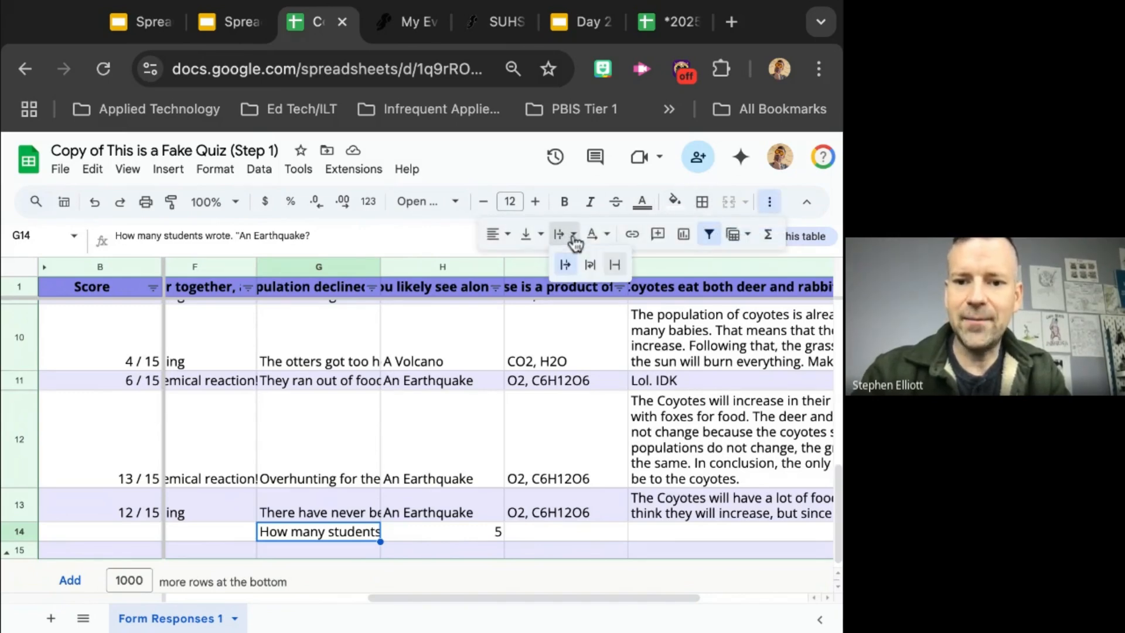
{"action": "left_click", "coordinate": [586, 267]}
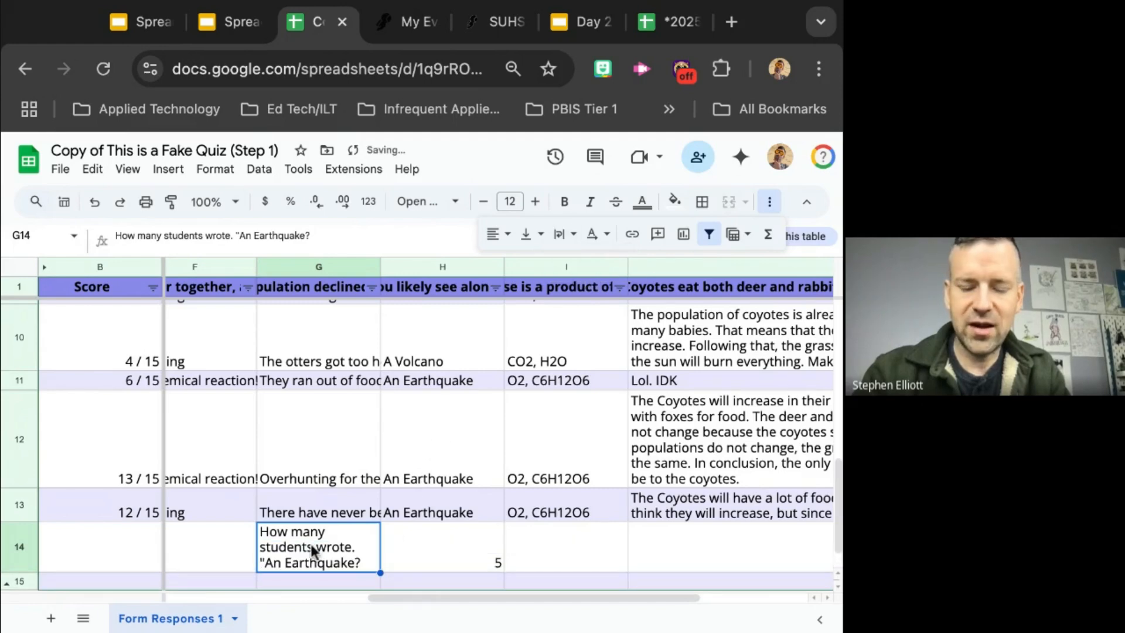
{"action": "left_click", "coordinate": [219, 557]}
Step: Center the count in cell H14 both horizontally and vertically
{"action": "left_click", "coordinate": [427, 550]}
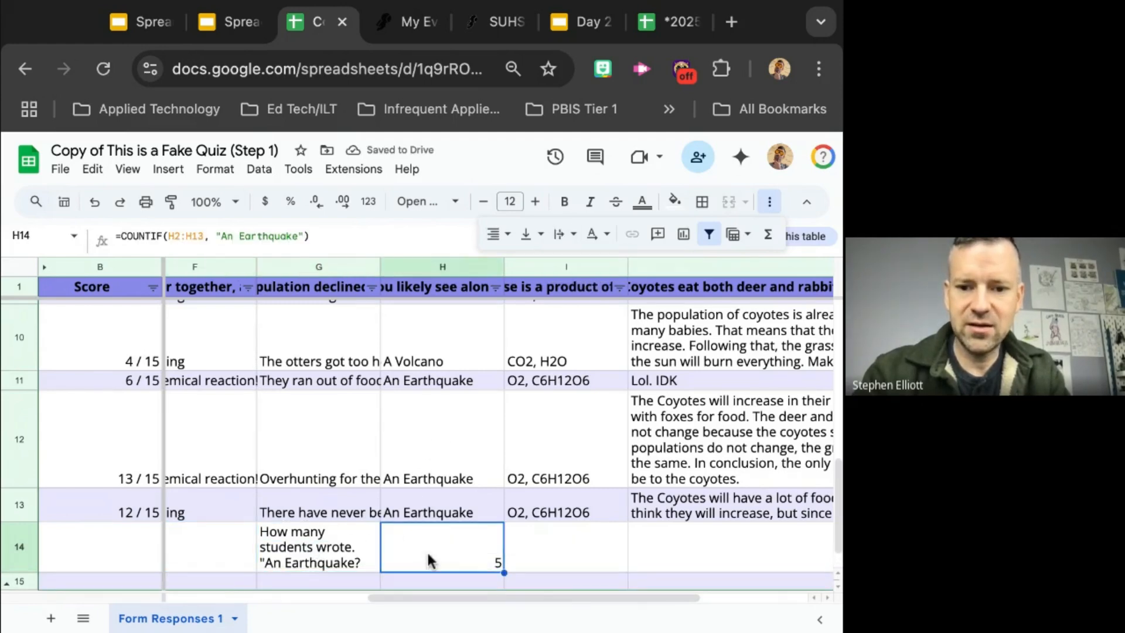
{"action": "left_click", "coordinate": [503, 234]}
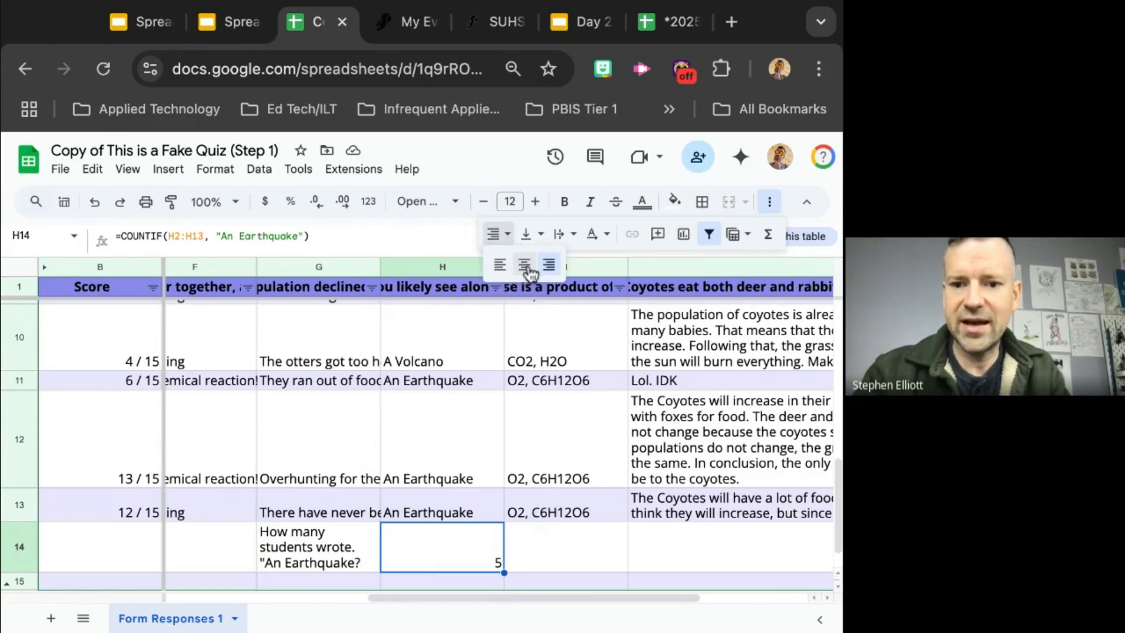
{"action": "left_click", "coordinate": [524, 269]}
{"action": "left_click", "coordinate": [549, 234]}
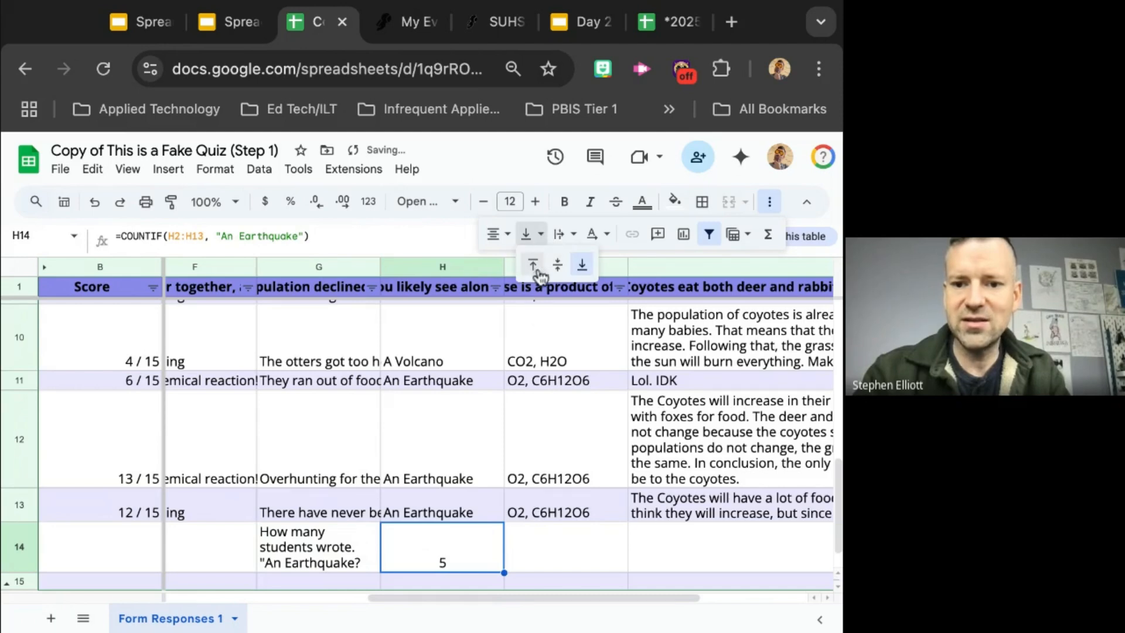
{"action": "left_click", "coordinate": [561, 272]}
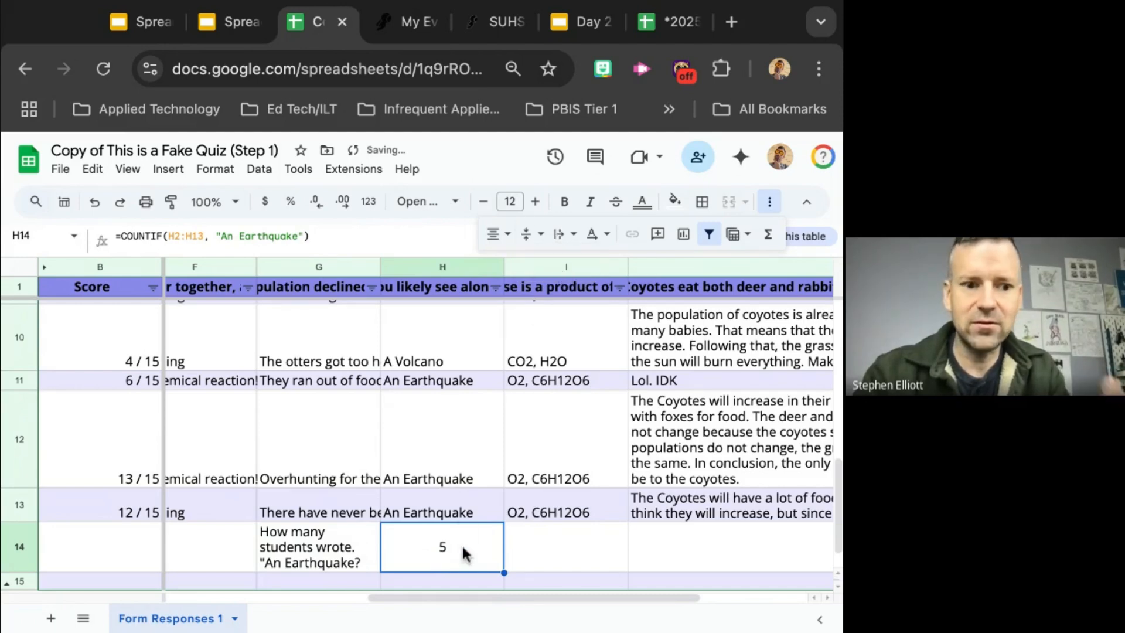
Step: Enlarge the font of the count in H14 to about size 23
{"action": "left_click", "coordinate": [535, 201]}
{"action": "left_click", "coordinate": [536, 202]}
{"action": "left_click", "coordinate": [536, 202]}
{"action": "left_click", "coordinate": [535, 201]}
{"action": "left_click", "coordinate": [536, 202]}
{"action": "left_click", "coordinate": [536, 202]}
{"action": "left_click", "coordinate": [536, 202]}
{"action": "left_click", "coordinate": [536, 202]}
{"action": "left_click", "coordinate": [535, 202]}
{"action": "left_click", "coordinate": [536, 201]}
{"action": "left_click", "coordinate": [536, 201]}
{"action": "left_click", "coordinate": [536, 202]}
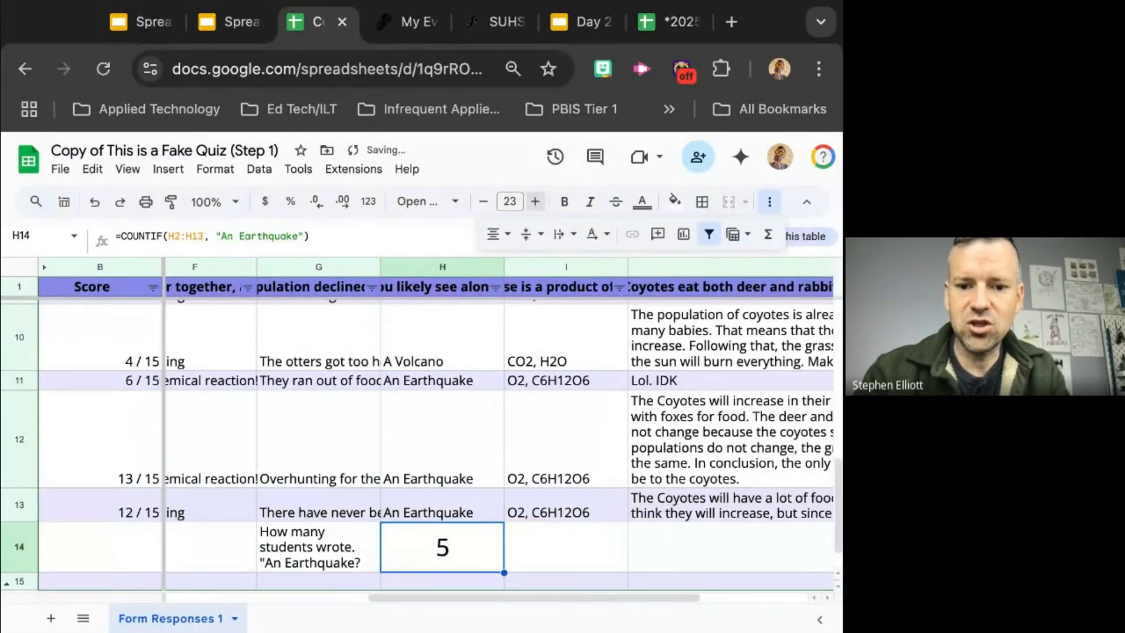
{"action": "left_click", "coordinate": [536, 202]}
{"action": "left_click", "coordinate": [535, 202]}
{"action": "left_click", "coordinate": [565, 530]}
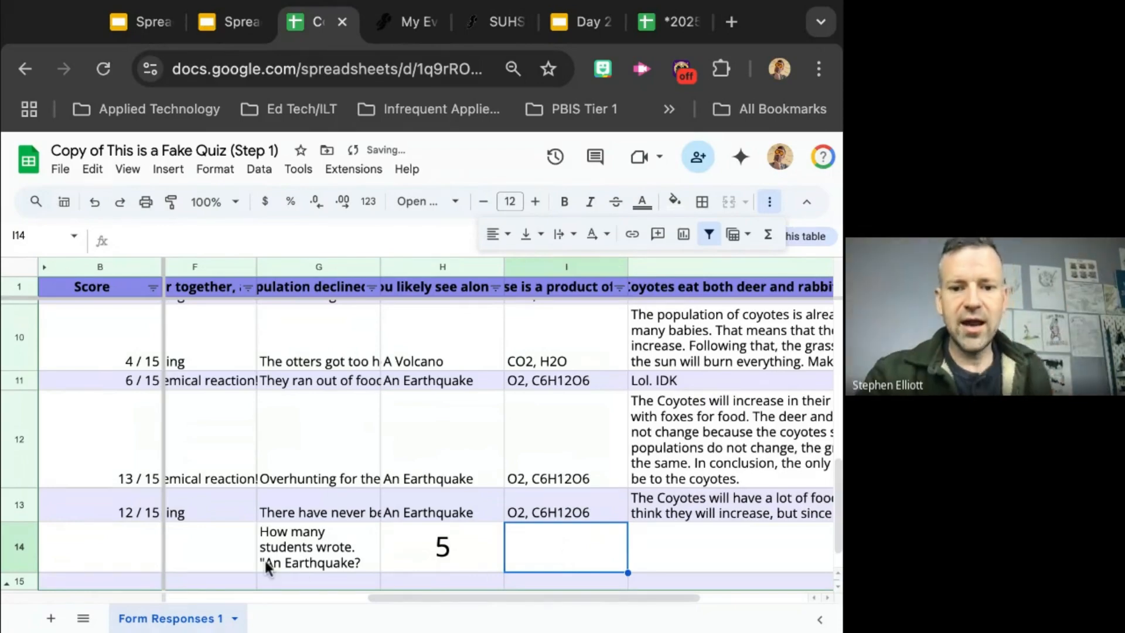
Step: Begin an AVERAGE formula in cell E14, directly below the class period answers
{"action": "scroll", "coordinate": [305, 512], "scroll_direction": "down", "scroll_amount": 1}
{"action": "scroll", "coordinate": [305, 512], "scroll_direction": "up", "scroll_amount": 5}
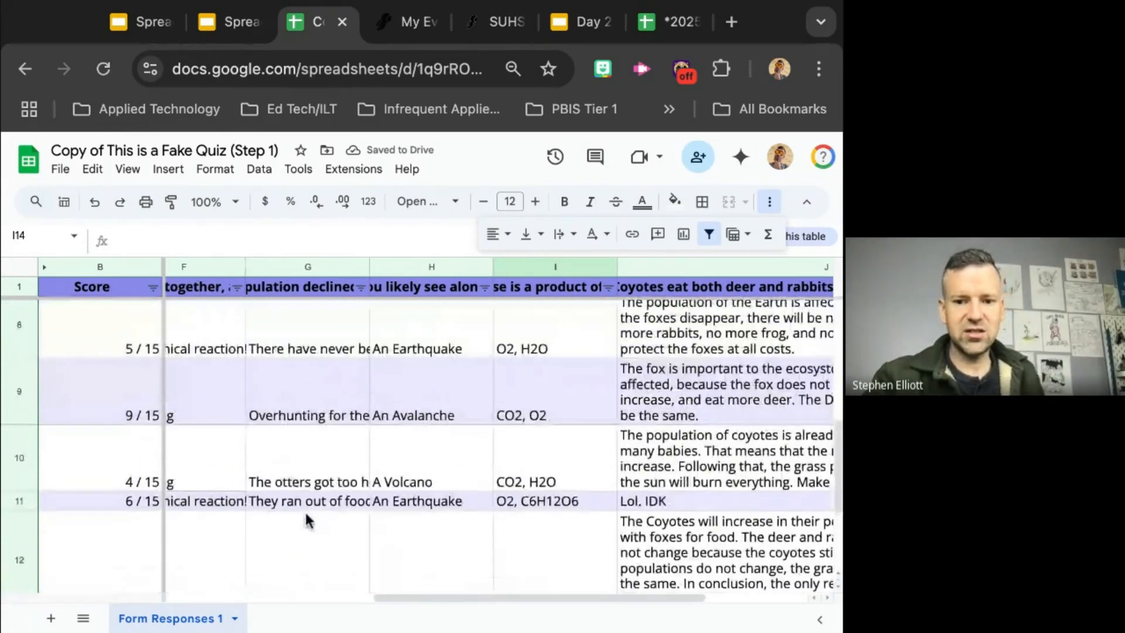
{"action": "scroll", "coordinate": [503, 432], "scroll_direction": "up", "scroll_amount": 3}
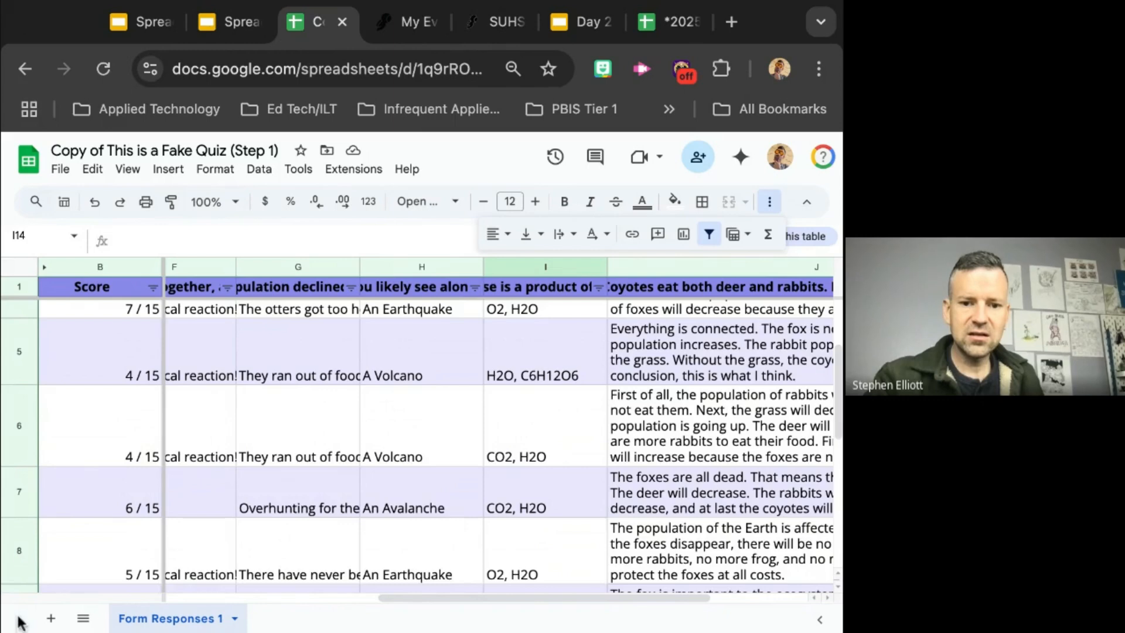
{"action": "scroll", "coordinate": [178, 431], "scroll_direction": "left", "scroll_amount": 5}
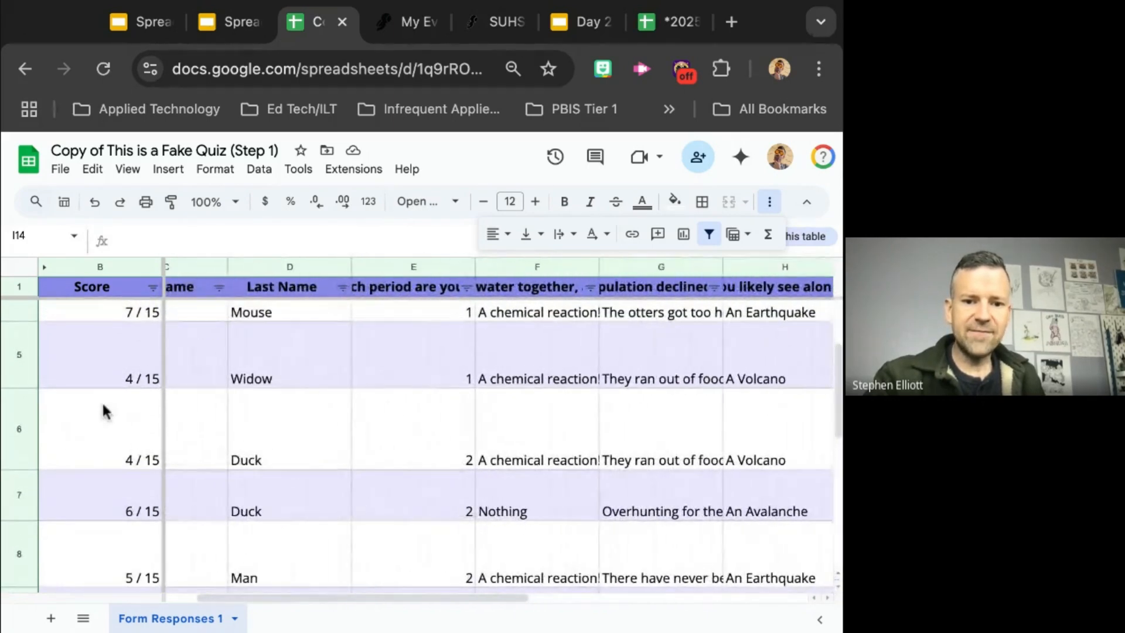
{"action": "scroll", "coordinate": [88, 397], "scroll_direction": "down", "scroll_amount": 10}
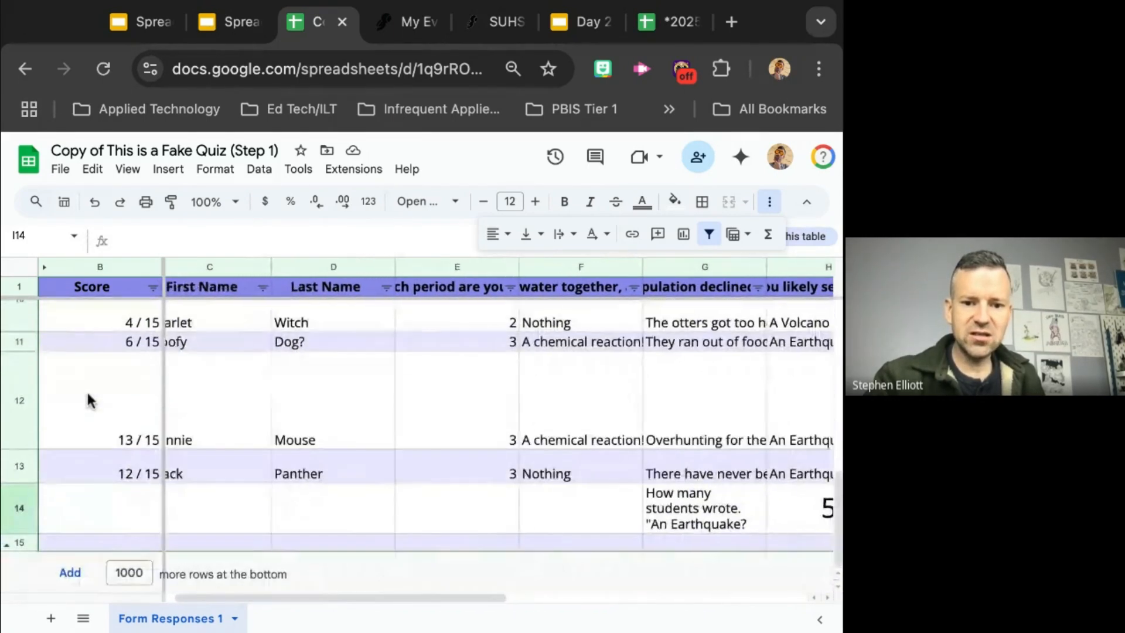
{"action": "scroll", "coordinate": [88, 401], "scroll_direction": "left", "scroll_amount": 1}
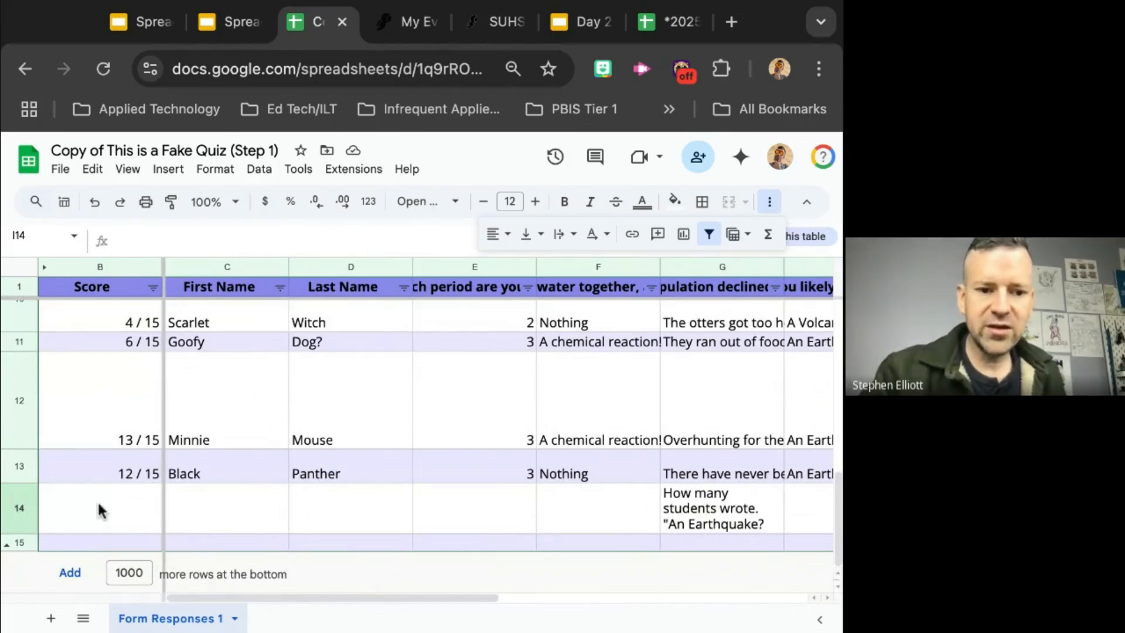
{"action": "left_click", "coordinate": [225, 516]}
{"action": "left_click", "coordinate": [104, 519]}
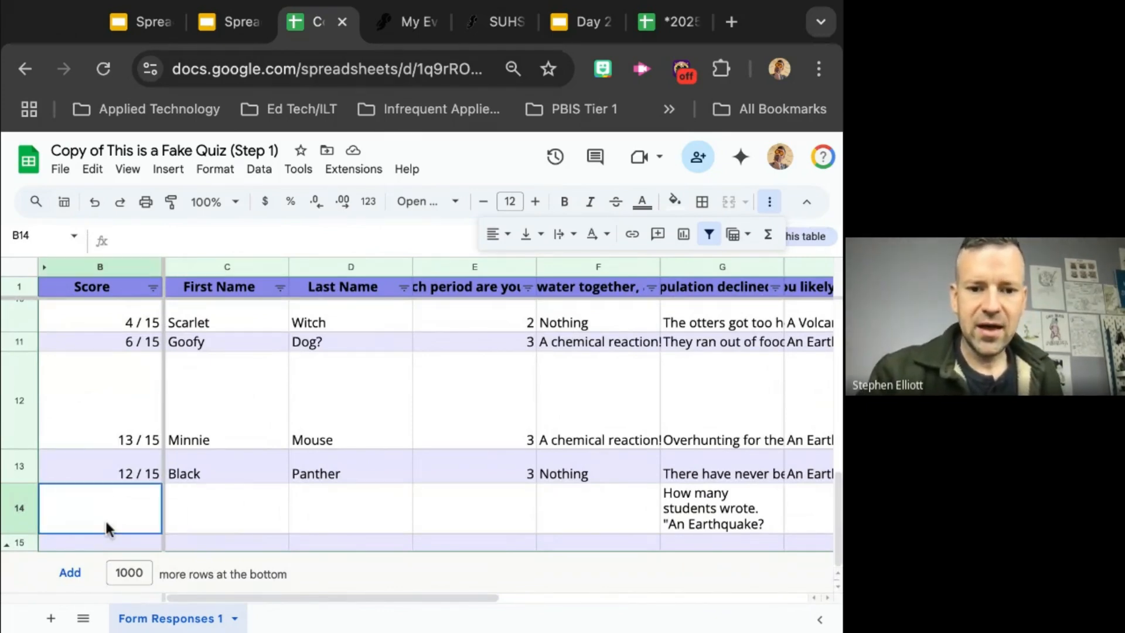
{"action": "left_click", "coordinate": [453, 509]}
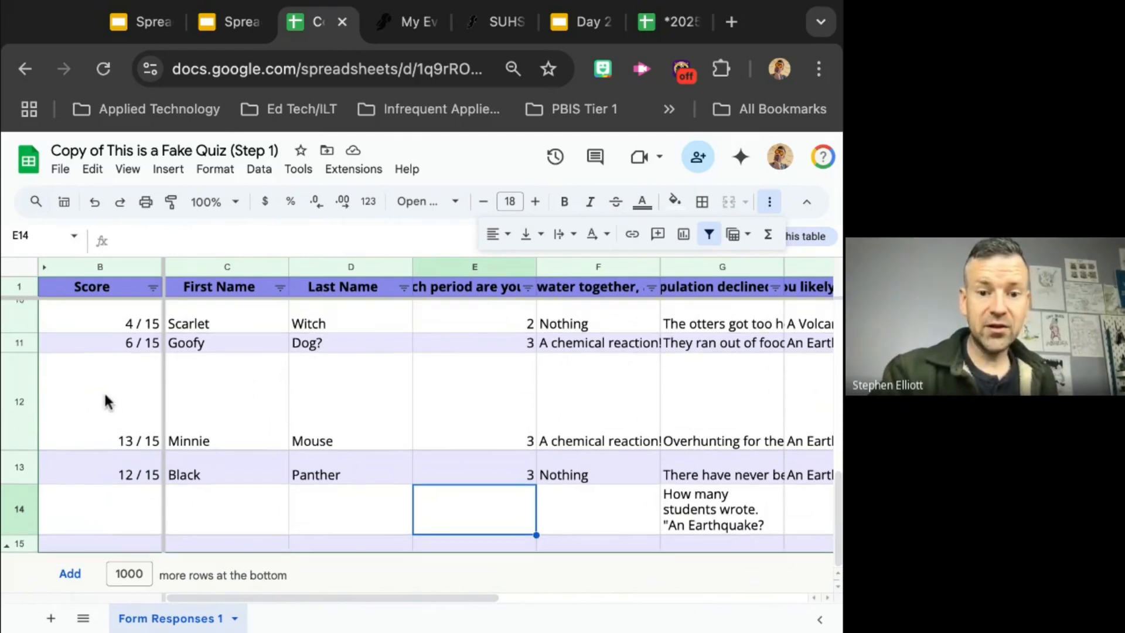
{"action": "scroll", "coordinate": [105, 399], "scroll_direction": "up", "scroll_amount": 2}
{"action": "scroll", "coordinate": [108, 402], "scroll_direction": "down", "scroll_amount": 1}
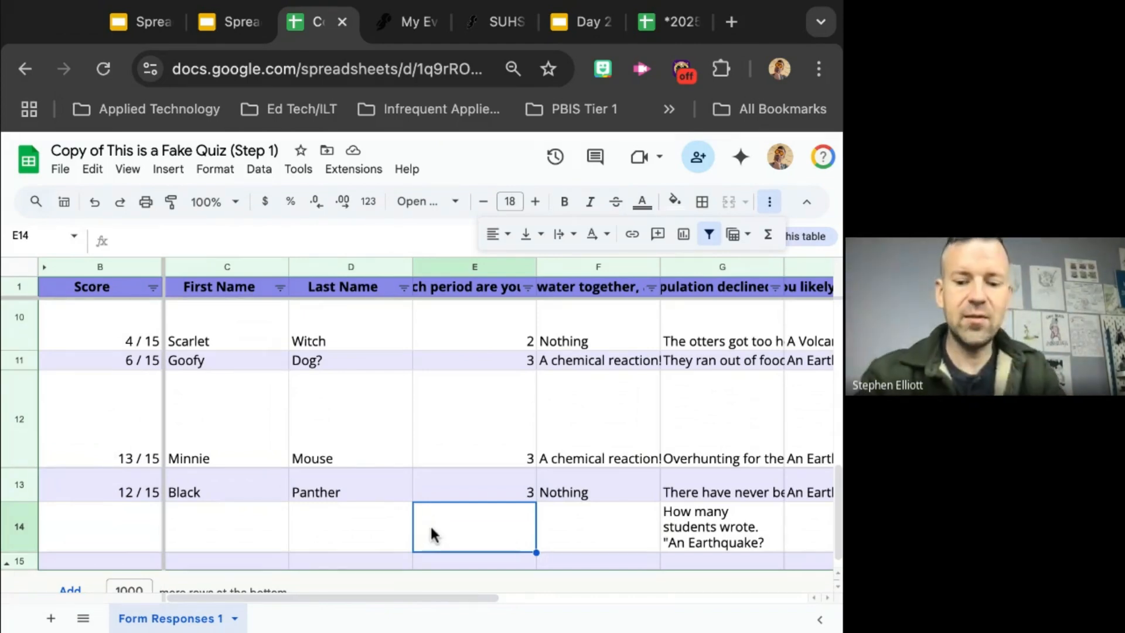
{"action": "type", "text": "=aver"}
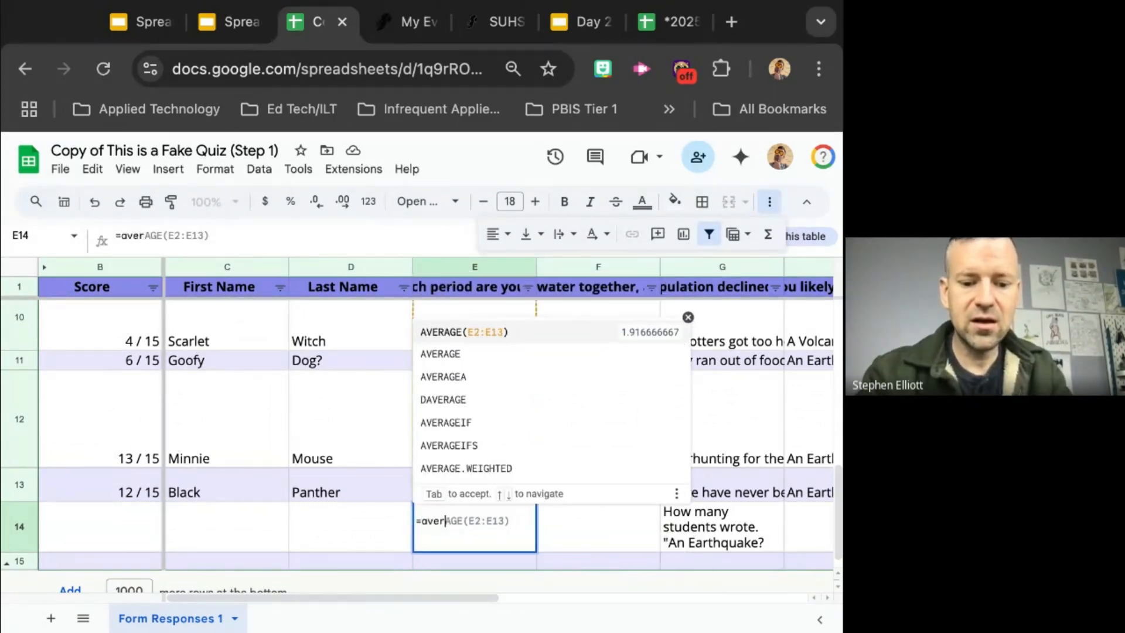
{"action": "key", "text": "BackSpace"}
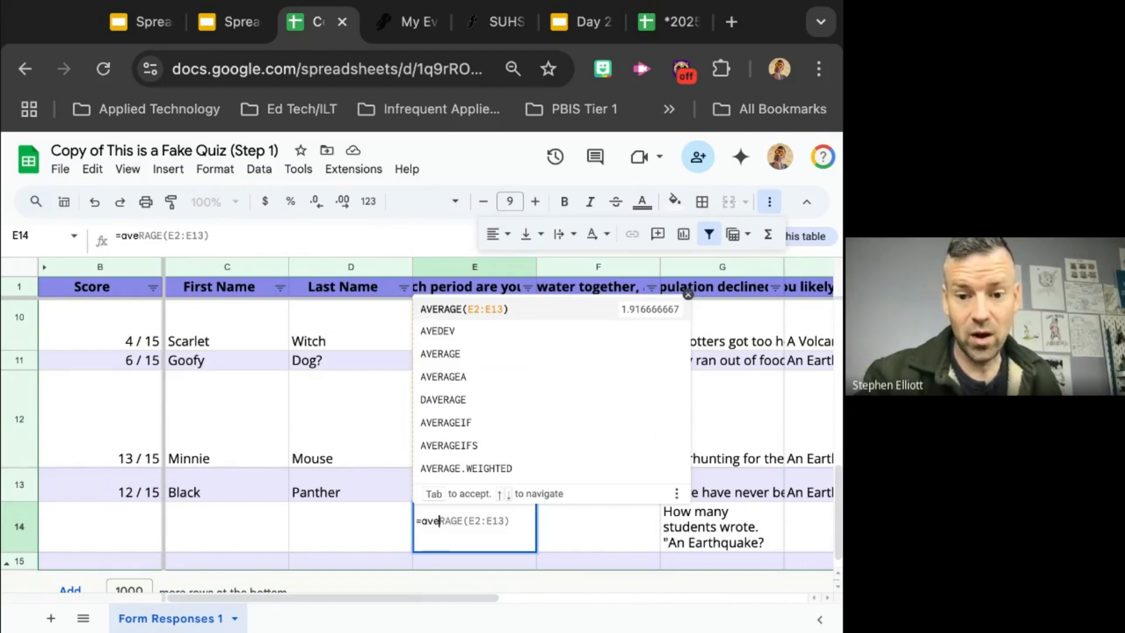
{"action": "left_click", "coordinate": [441, 356]}
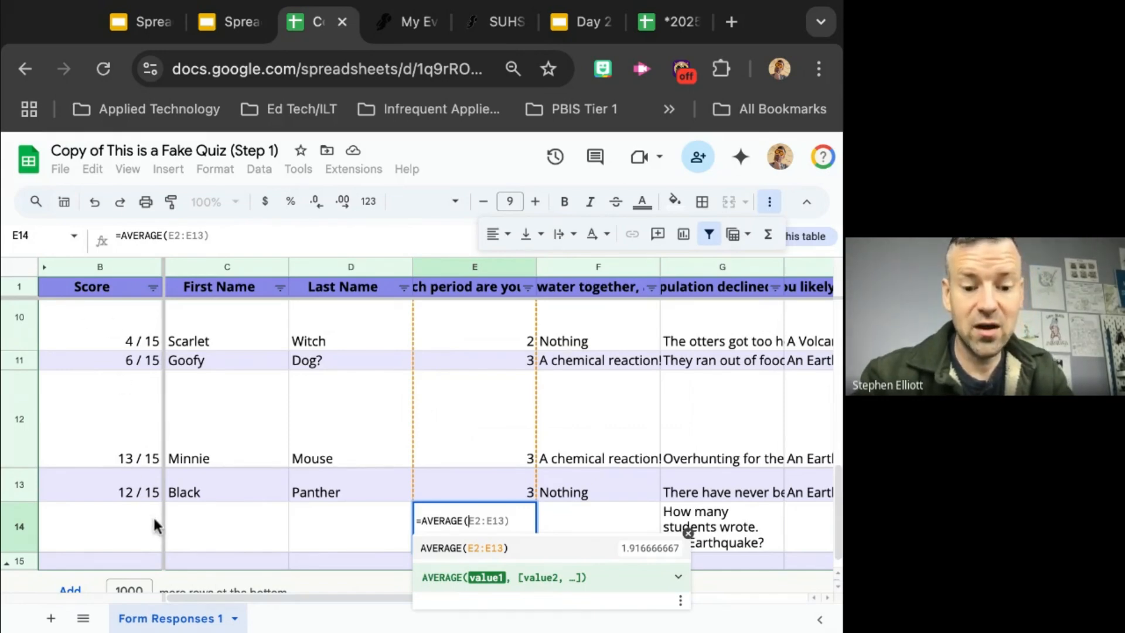
Step: Complete the AVERAGE formula in E14 with the score range B2:B13 and enter it
{"action": "type", "text": "B2"}
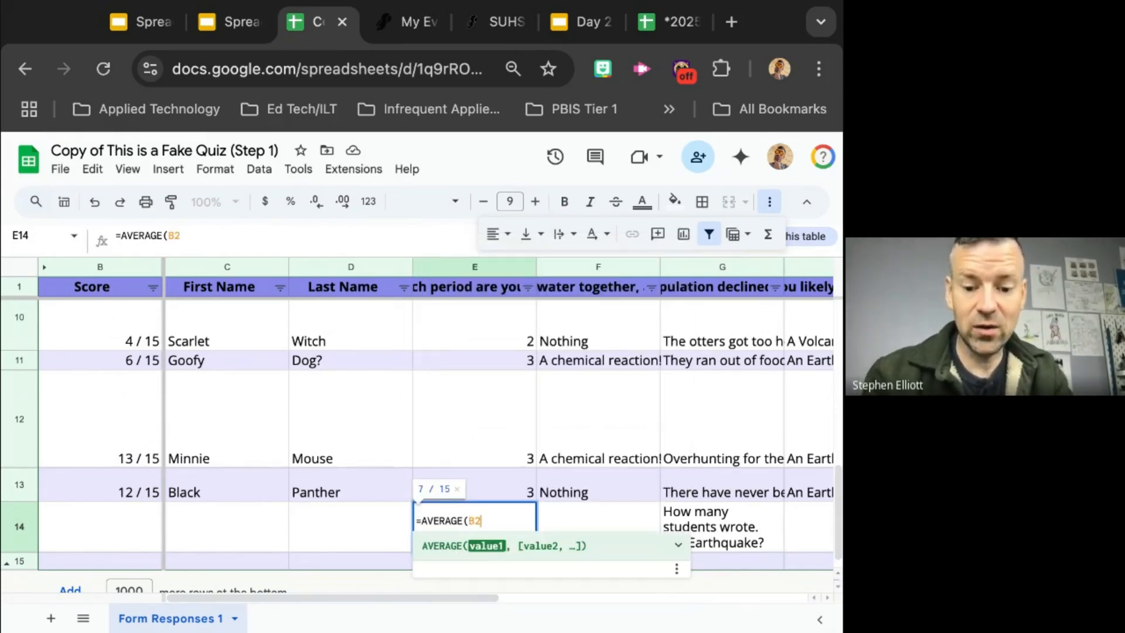
{"action": "type", "text": ":"}
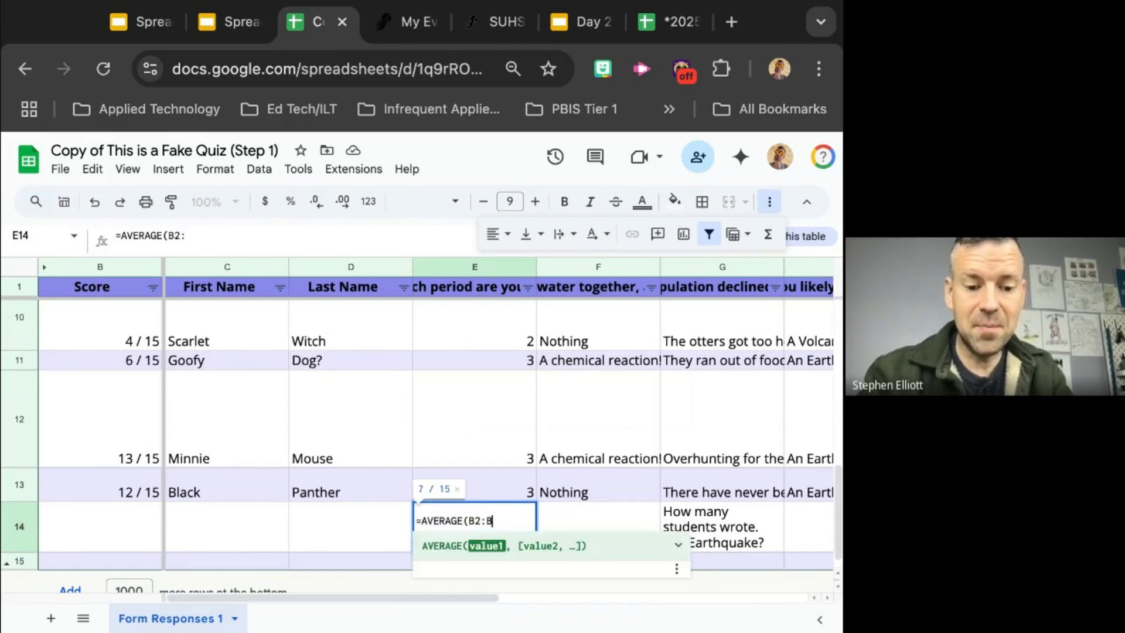
{"action": "type", "text": "B13"}
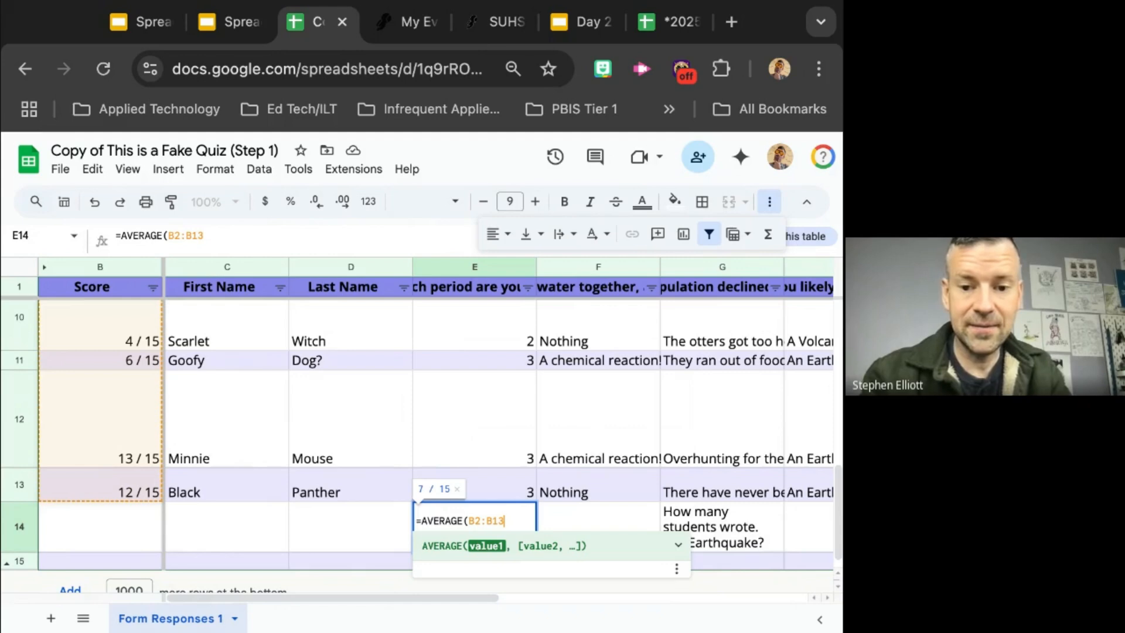
{"action": "type", "text": ")"}
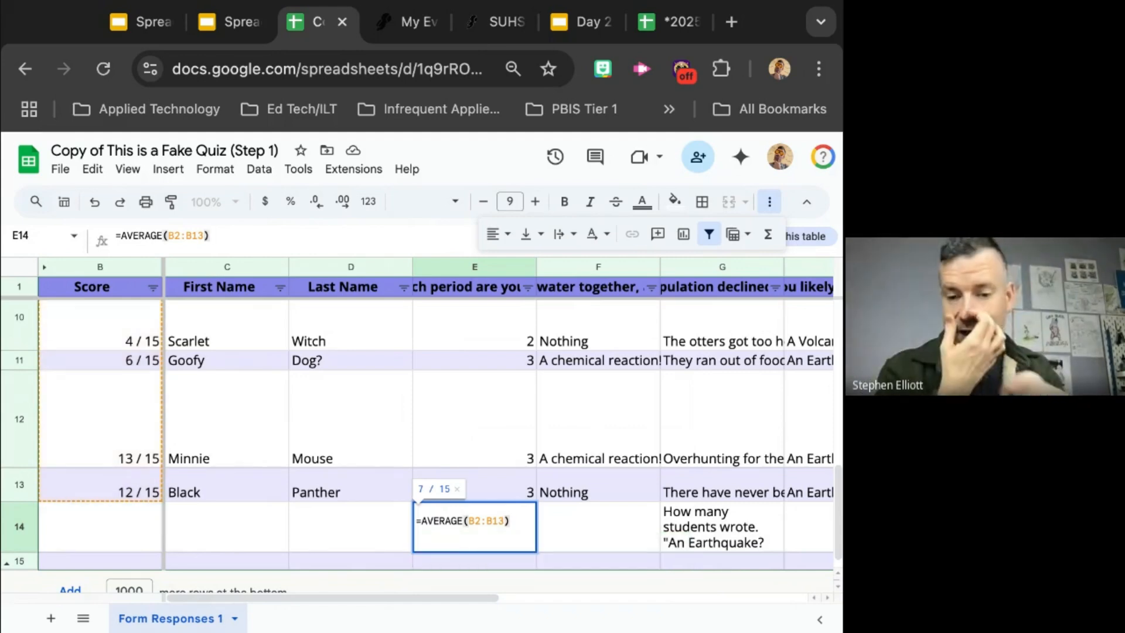
{"action": "key", "text": "Return"}
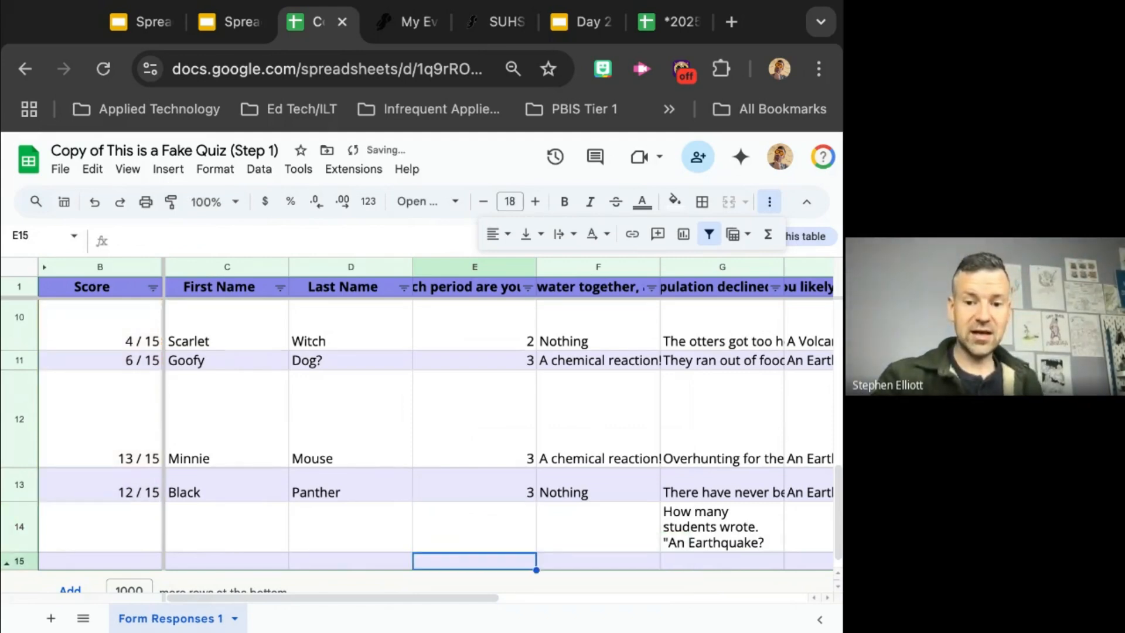
Step: Label the average by entering STUDENT AVERAGE in cell D14
{"action": "left_click", "coordinate": [343, 537]}
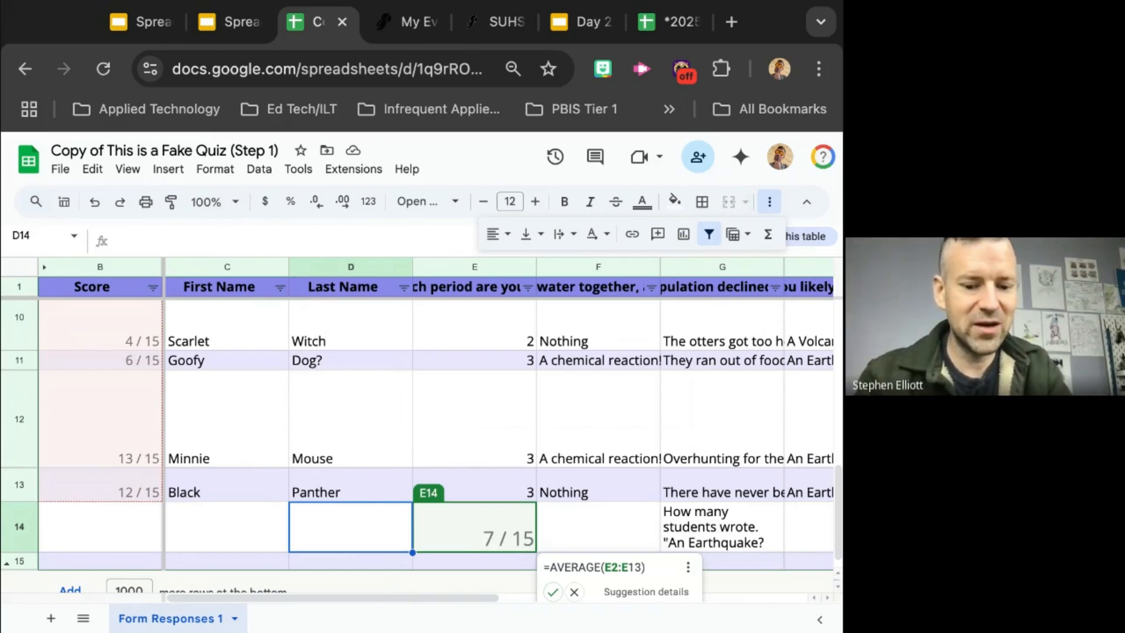
{"action": "type", "text": "ST"}
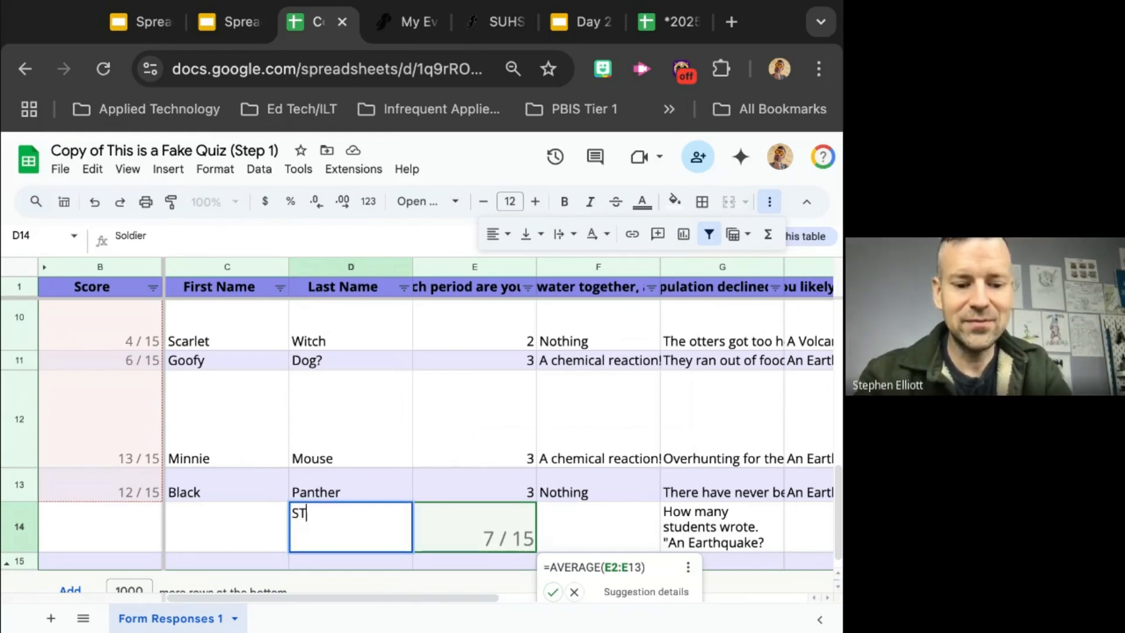
{"action": "type", "text": "UDENT AVERA"}
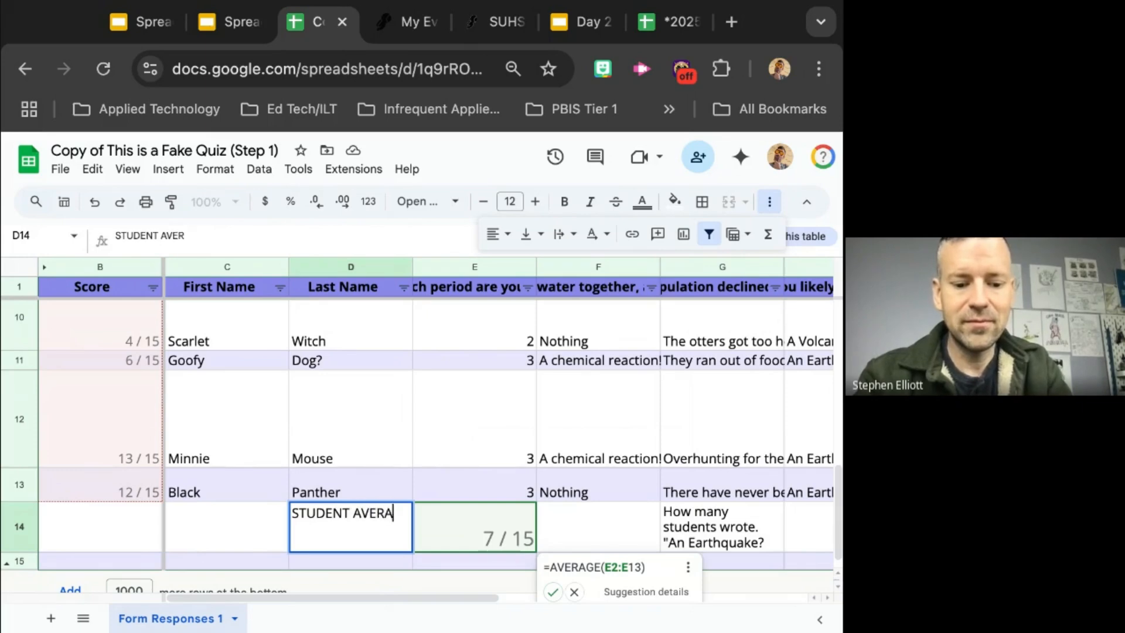
{"action": "type", "text": "G"}
{"action": "key", "text": "BackSpace"}
{"action": "type", "text": "GE"}
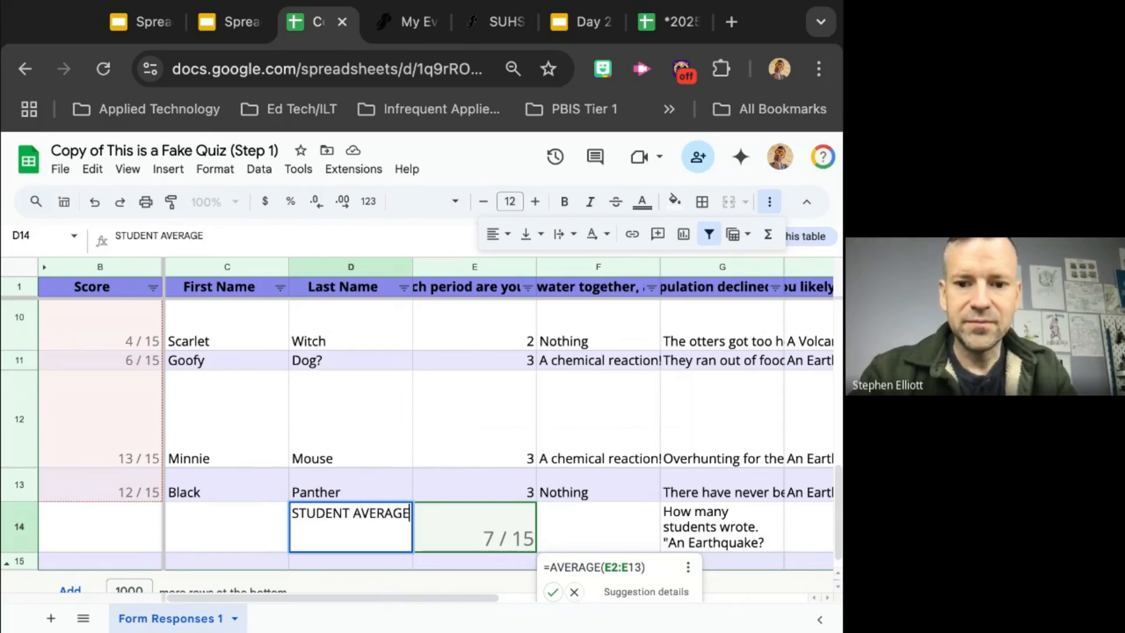
{"action": "left_click", "coordinate": [252, 547]}
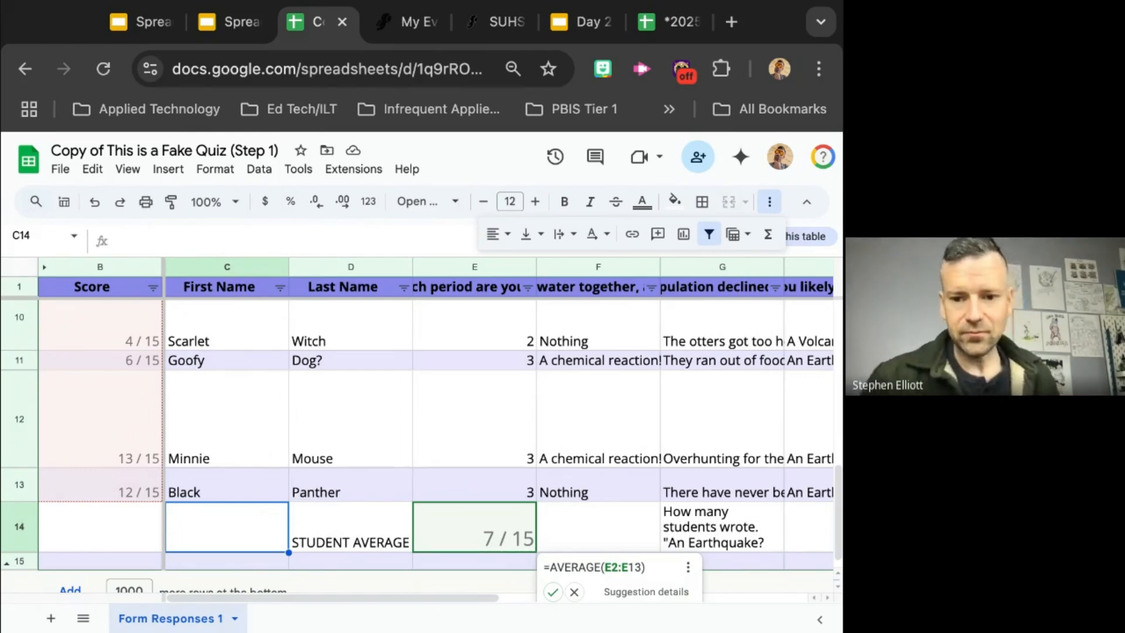
Step: Examine the average in row 14 and look over the student scores above it
{"action": "scroll", "coordinate": [515, 532], "scroll_direction": "down", "scroll_amount": 1}
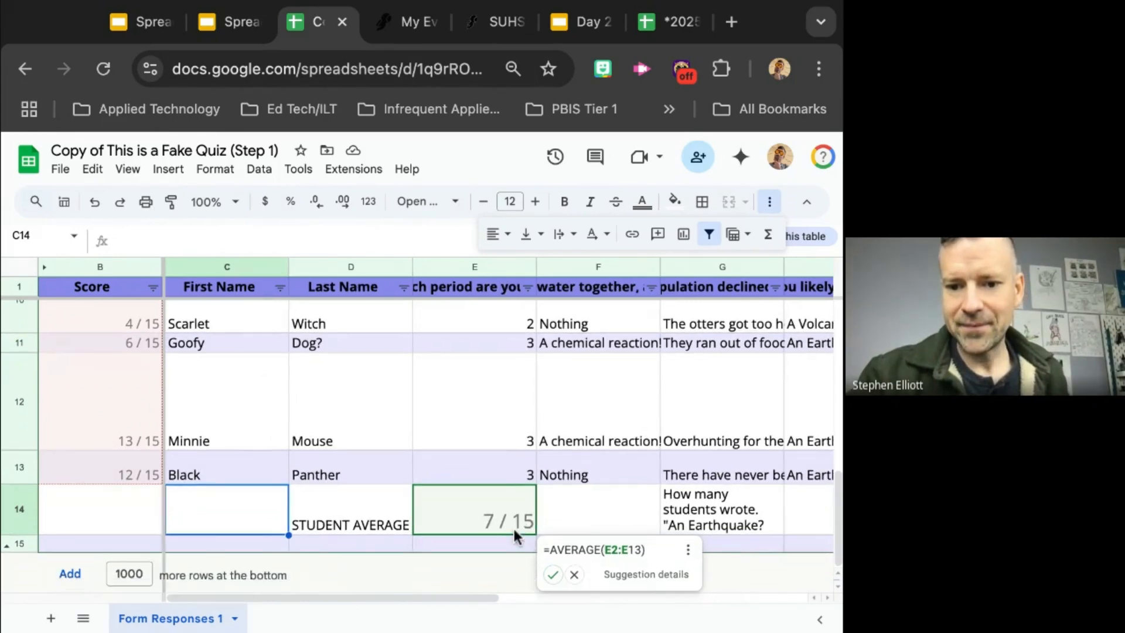
{"action": "left_click", "coordinate": [566, 520]}
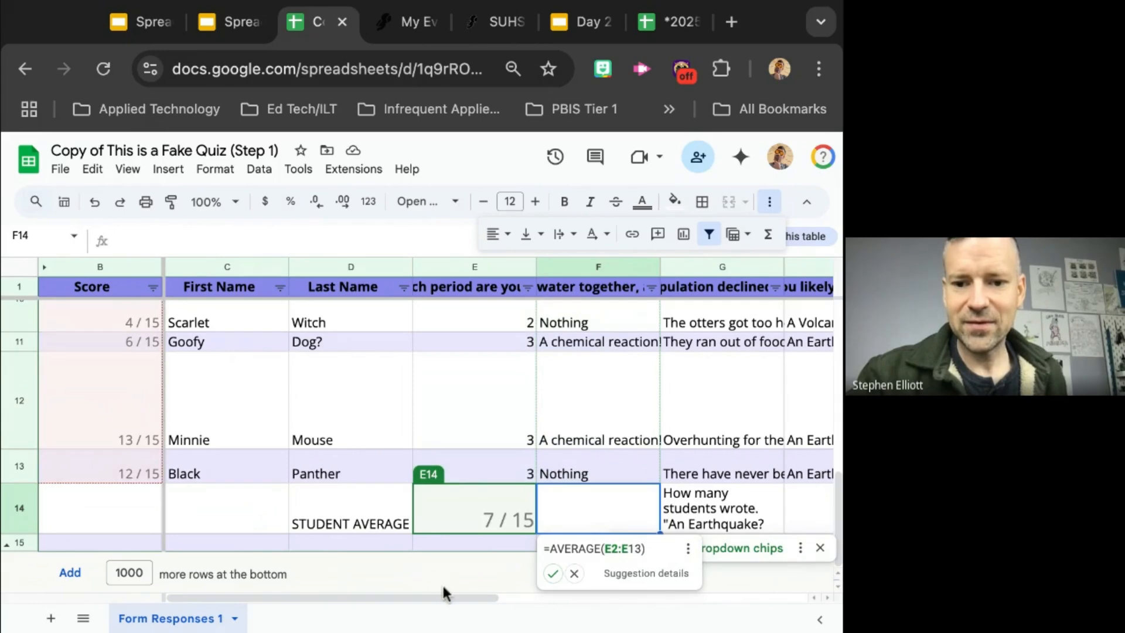
{"action": "left_click", "coordinate": [435, 546]}
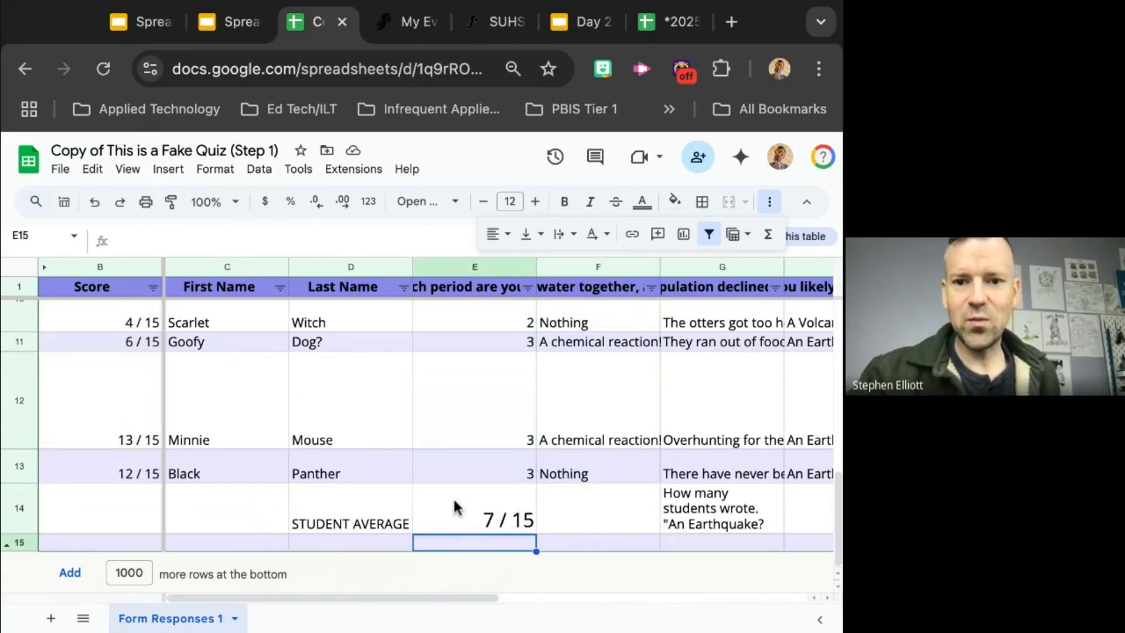
{"action": "scroll", "coordinate": [272, 314], "scroll_direction": "up", "scroll_amount": 1}
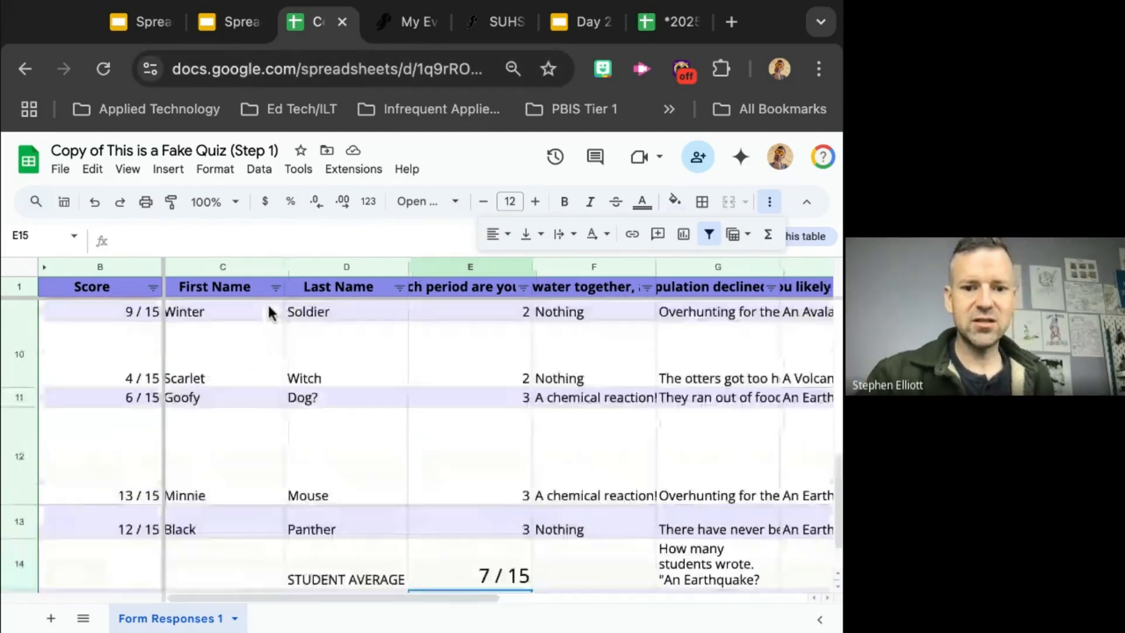
{"action": "scroll", "coordinate": [271, 314], "scroll_direction": "up", "scroll_amount": 4}
{"action": "scroll", "coordinate": [272, 314], "scroll_direction": "down", "scroll_amount": 1}
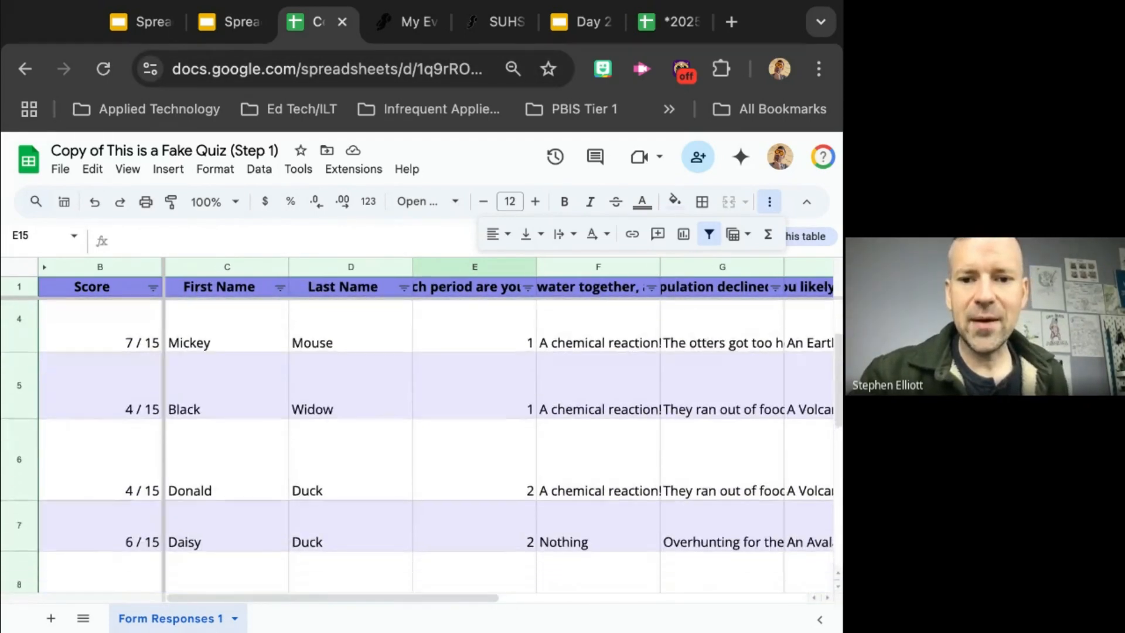
{"action": "scroll", "coordinate": [271, 314], "scroll_direction": "down", "scroll_amount": 4}
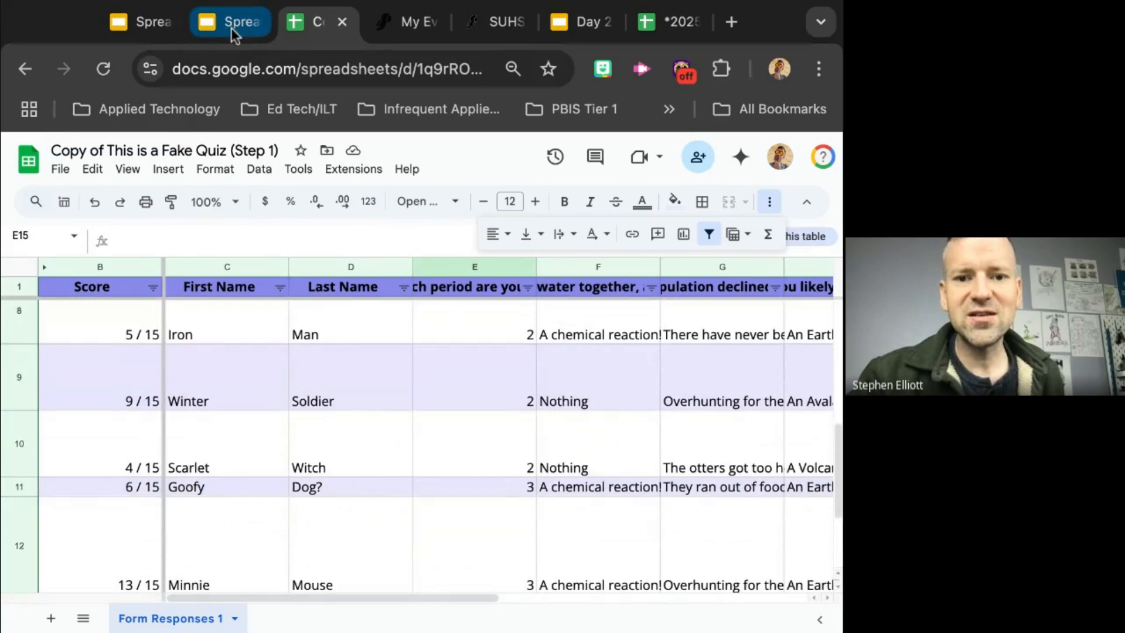
Step: Switch to the training slides and advance past the Average Function slide to the SUM Functions slide
{"action": "left_click", "coordinate": [144, 19]}
{"action": "left_click", "coordinate": [234, 26]}
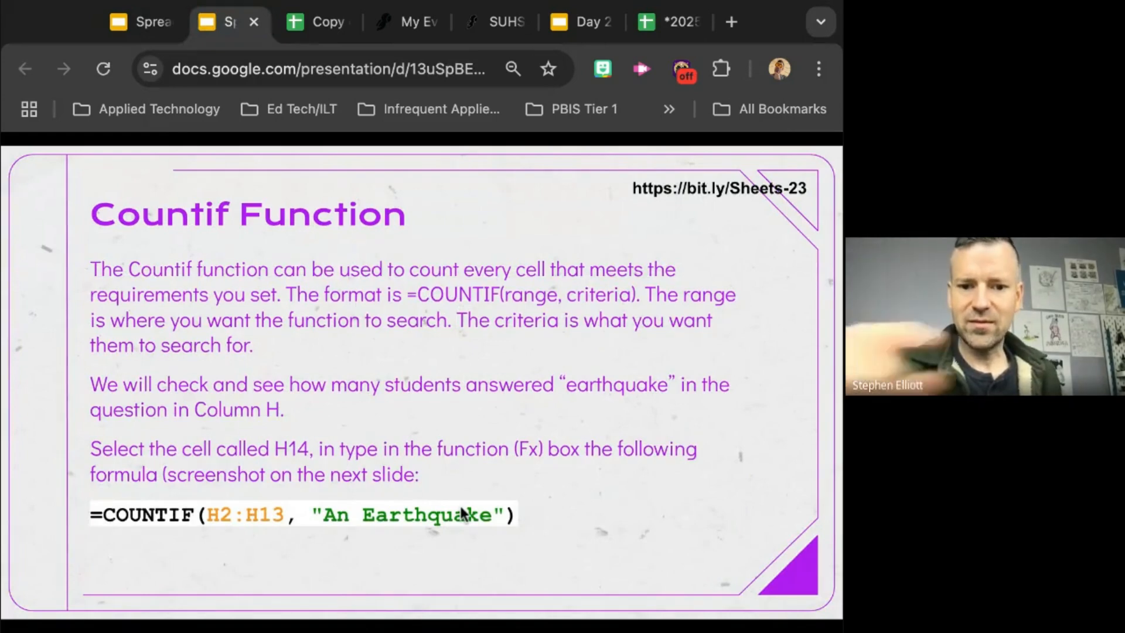
{"action": "key", "text": "Right"}
{"action": "key", "text": "Right"}
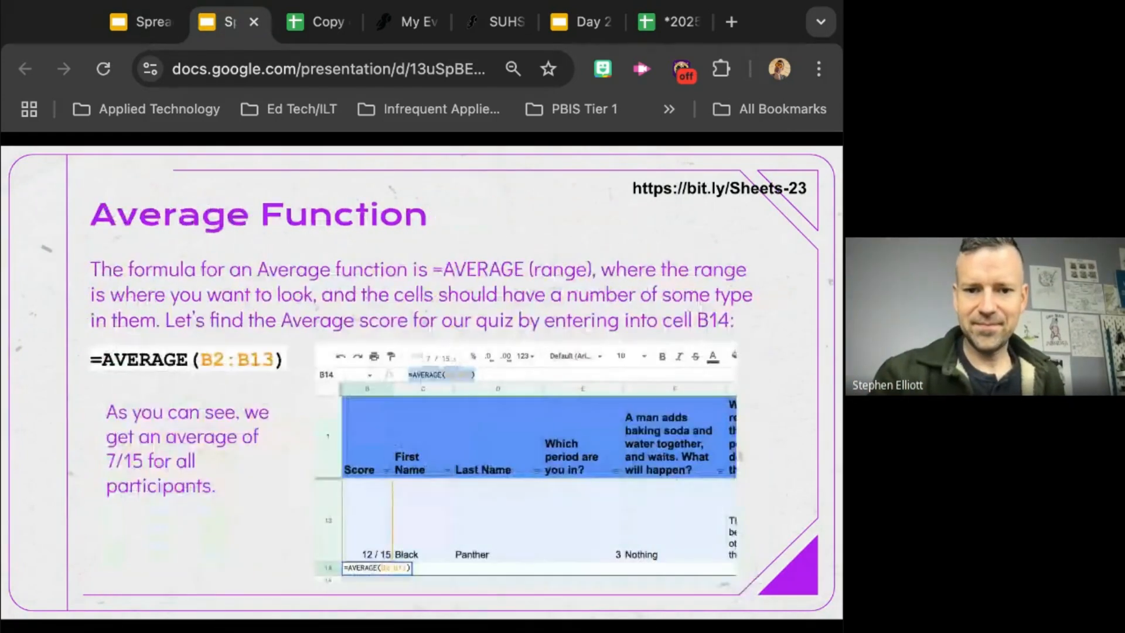
{"action": "key", "text": "Right"}
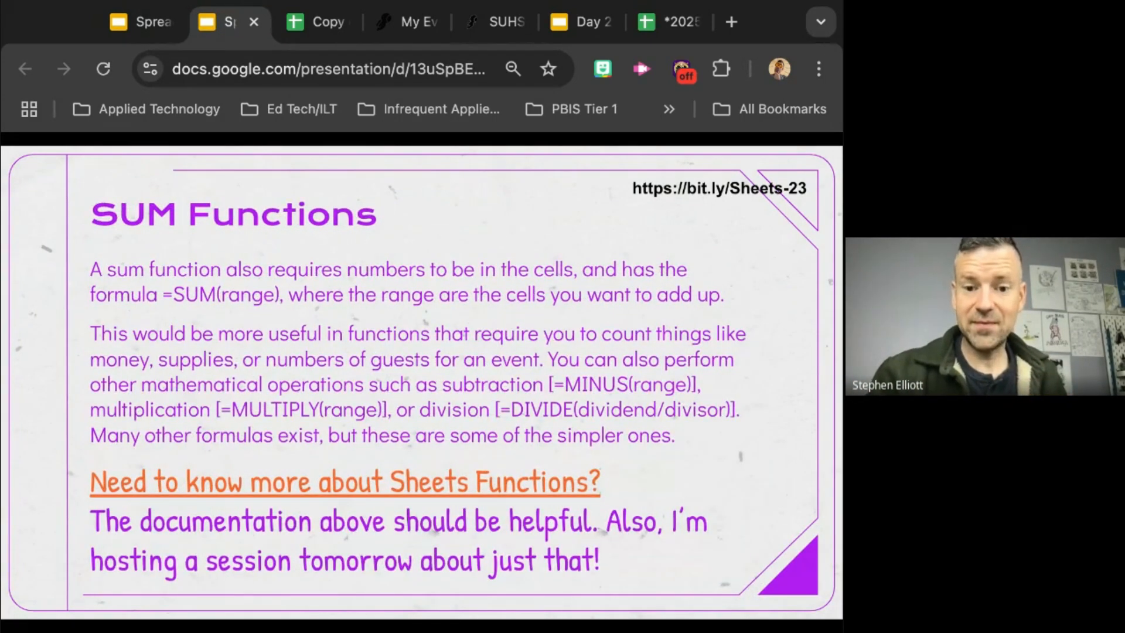